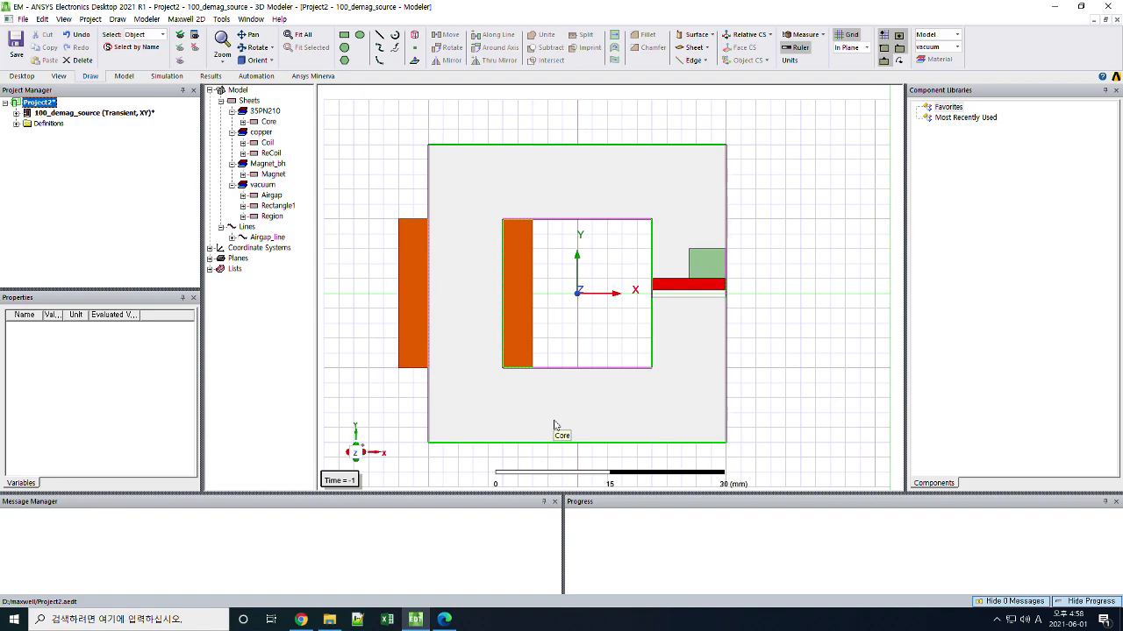
# Inspect the Magnet, Airgap, Region and Rectangle1 sheets and their attributes in the 2D model.
pyautogui.click(667, 285)
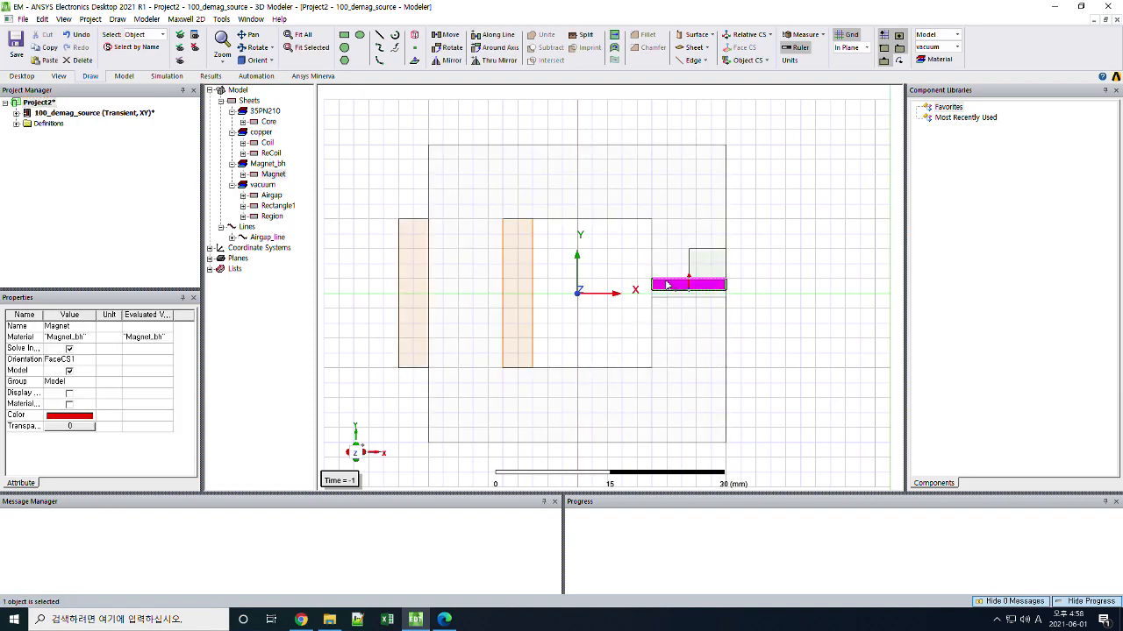
pyautogui.click(266, 196)
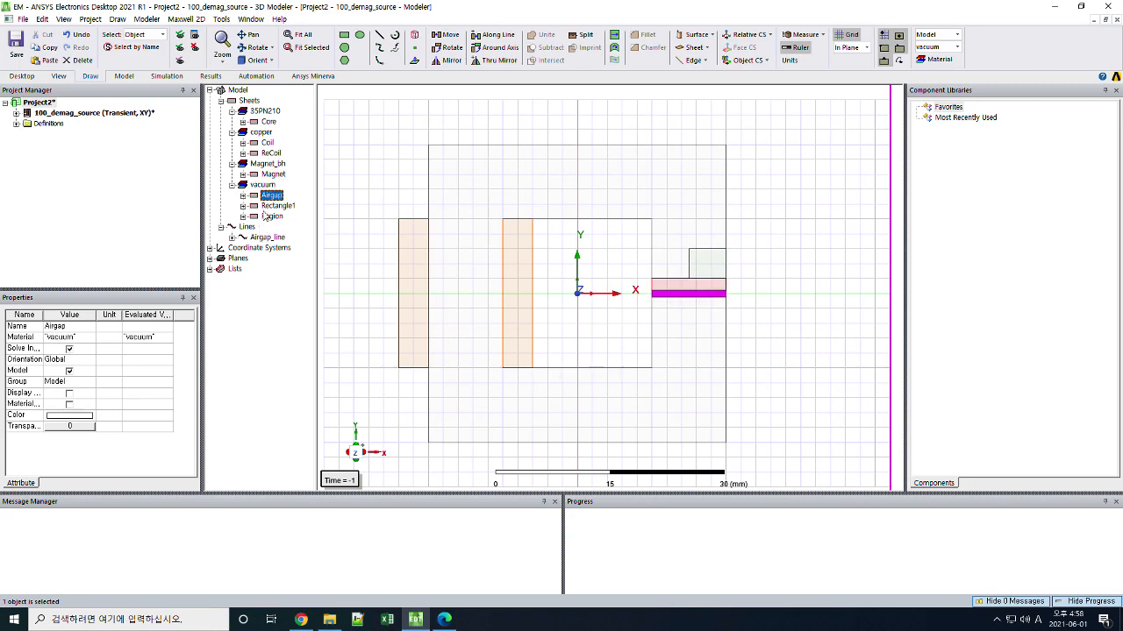
pyautogui.click(270, 216)
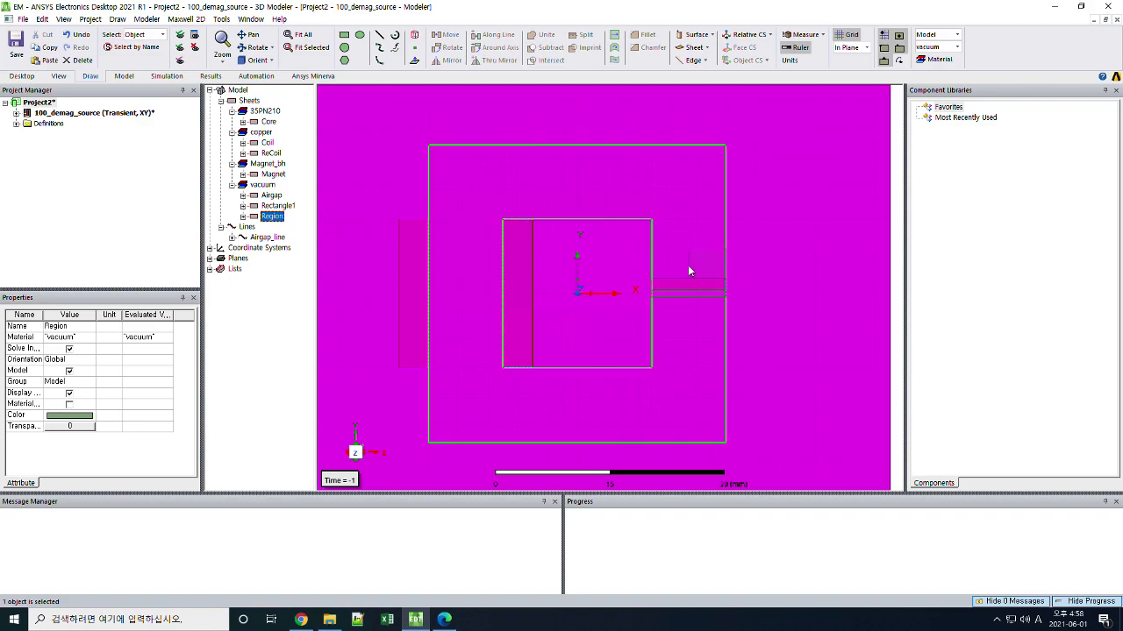
pyautogui.click(687, 265)
pyautogui.click(275, 207)
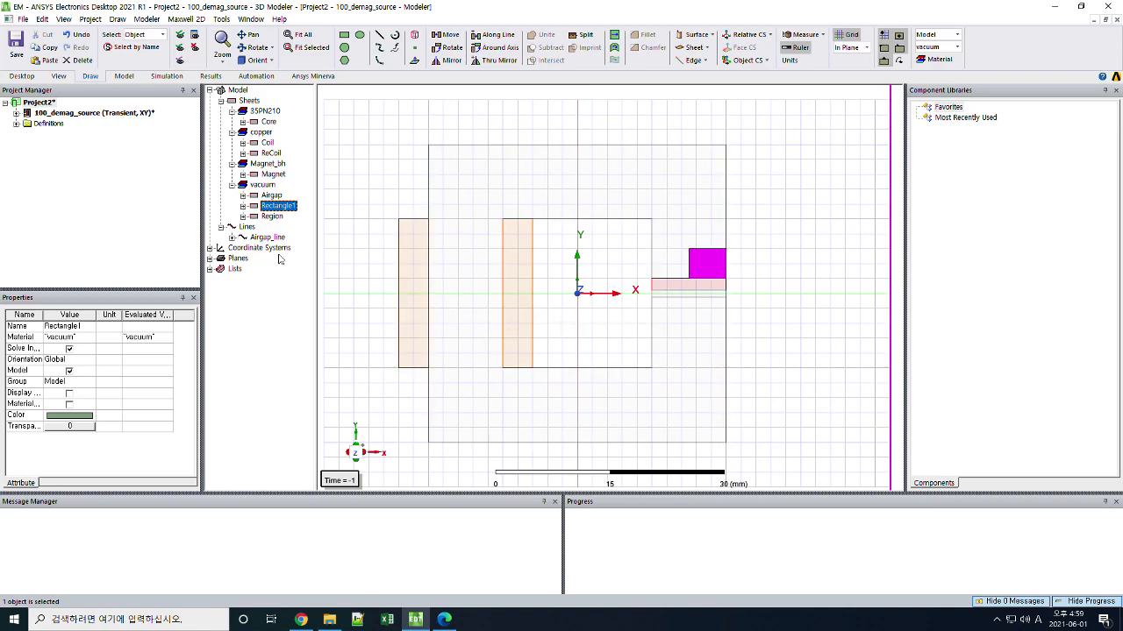
# Review the properties of coils CoilA_1 and CoilA_2 and of Winding1 in the 100_demag_source design's excitations.
pyautogui.click(17, 113)
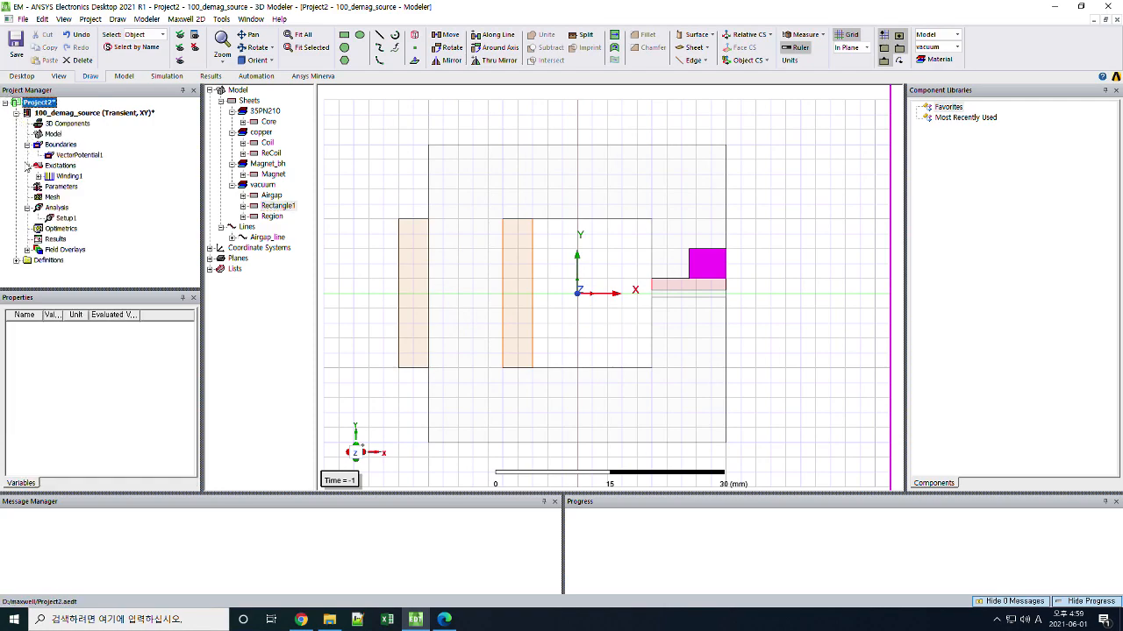
pyautogui.doubleClick(50, 179)
pyautogui.click(77, 187)
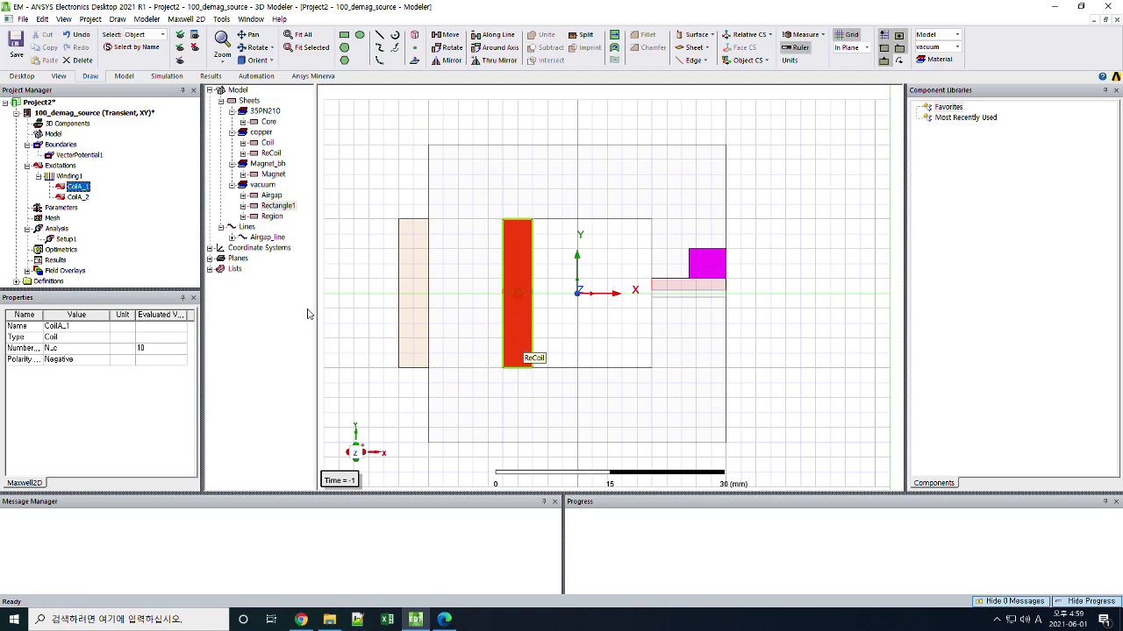
pyautogui.click(78, 198)
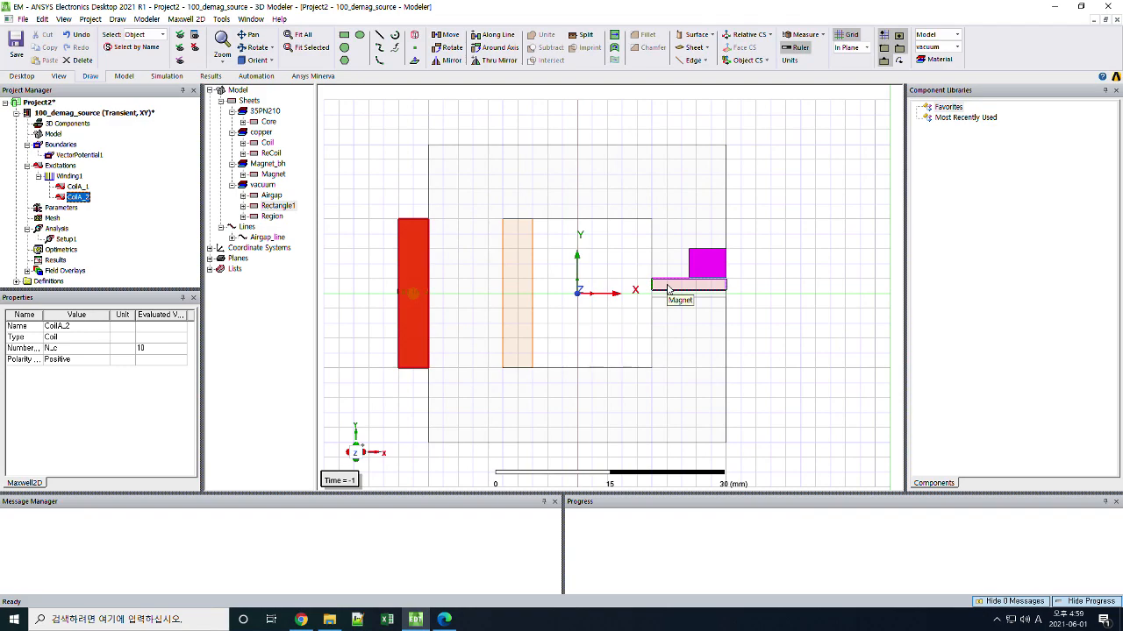
pyautogui.click(69, 178)
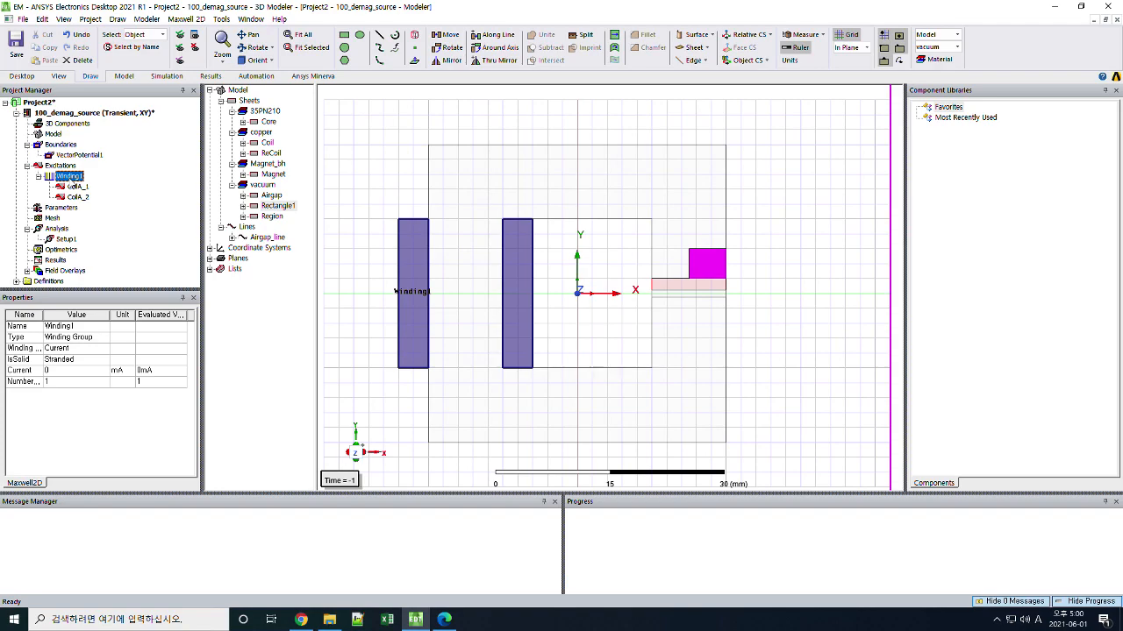
# Review Setup1's transient times and its advanced import options, and close the solve setup without changes.
pyautogui.doubleClick(65, 239)
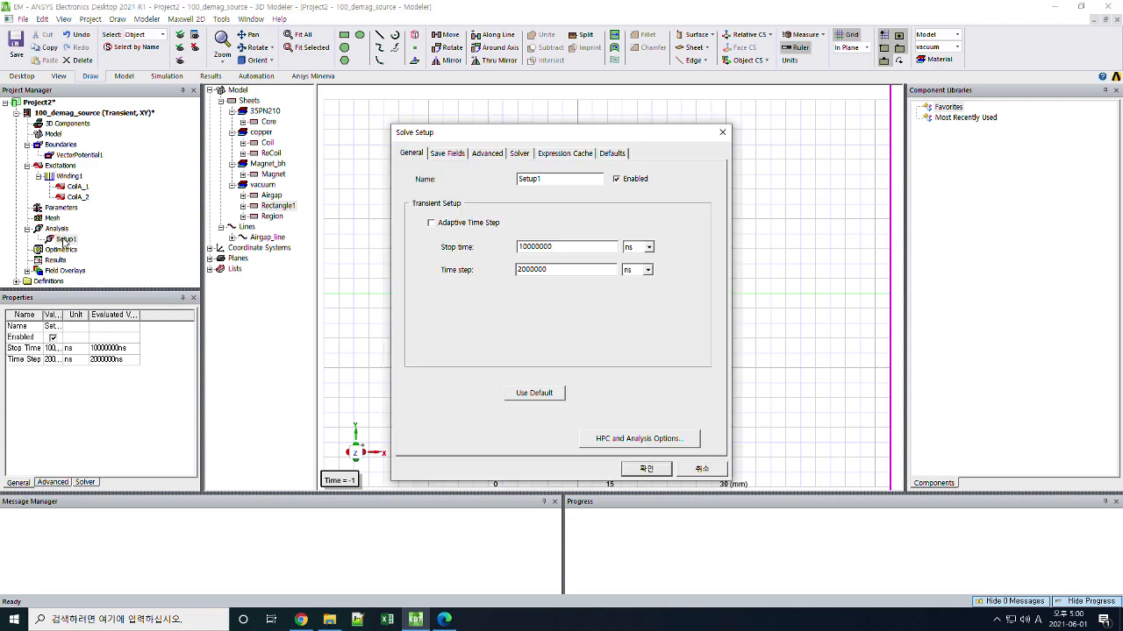
pyautogui.click(488, 154)
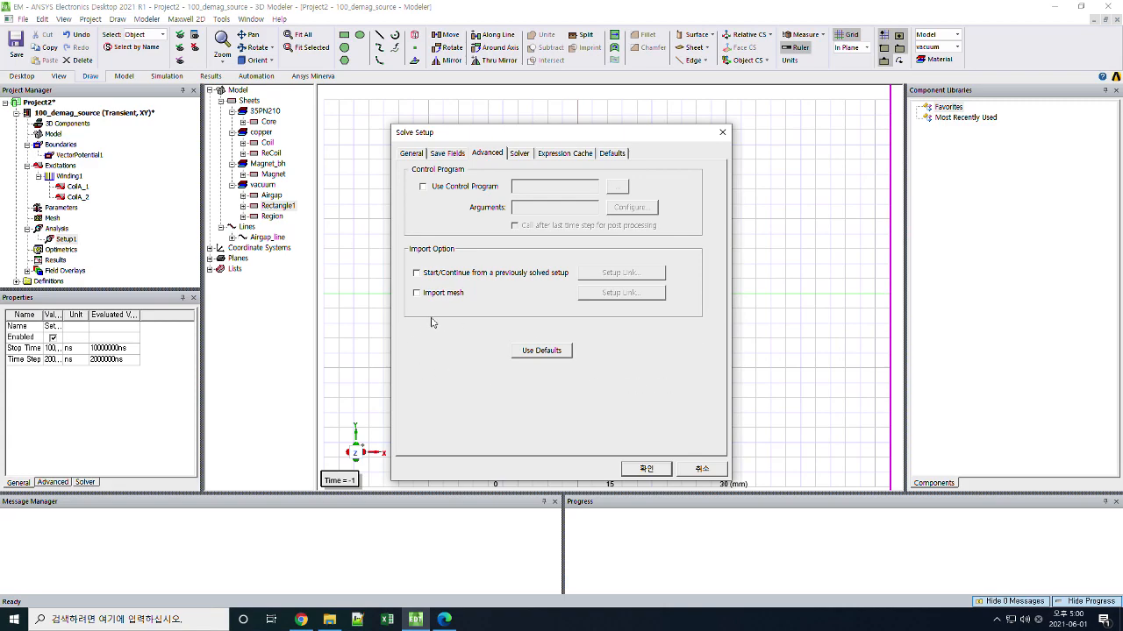
pyautogui.click(699, 471)
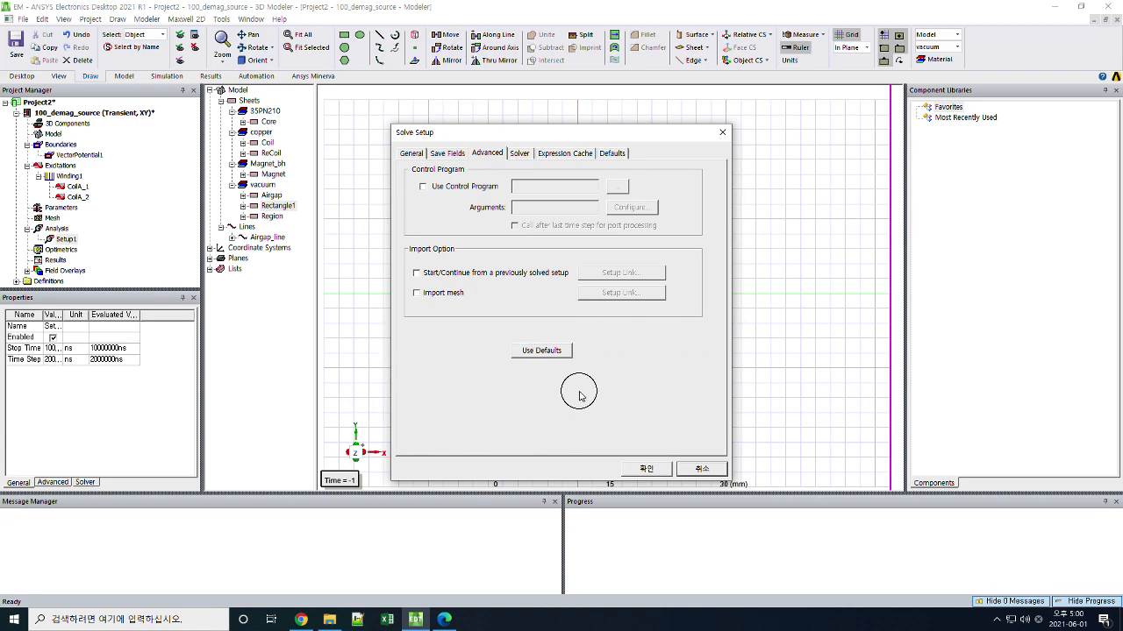
pyautogui.click(704, 469)
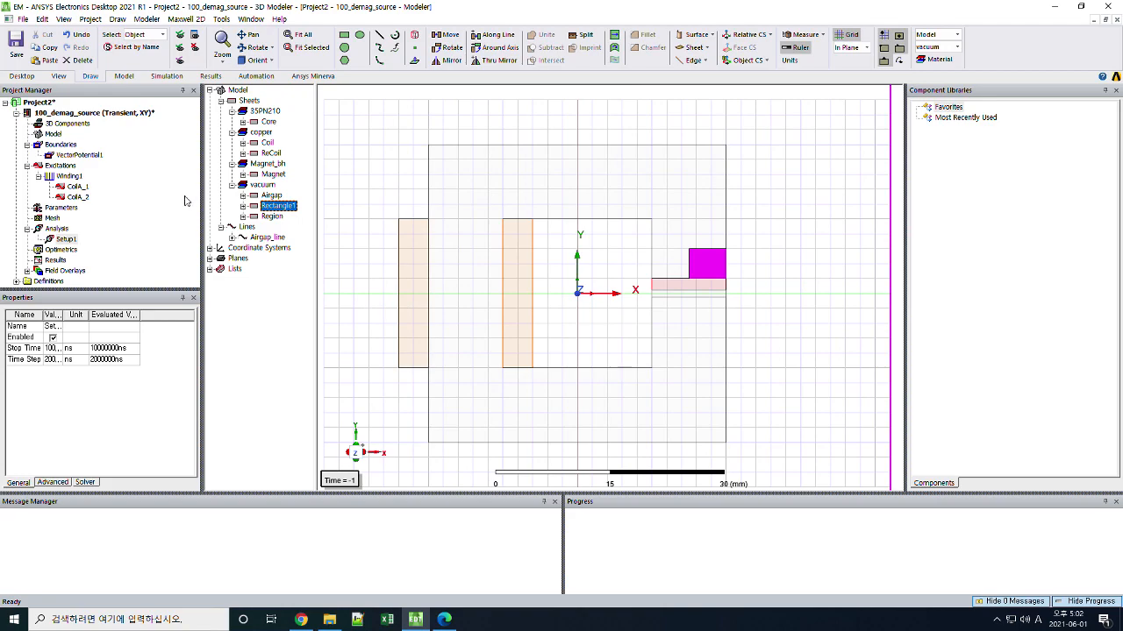
# Set the design's magnetization computation to compute demagnetized operating points.
pyautogui.rightClick(62, 166)
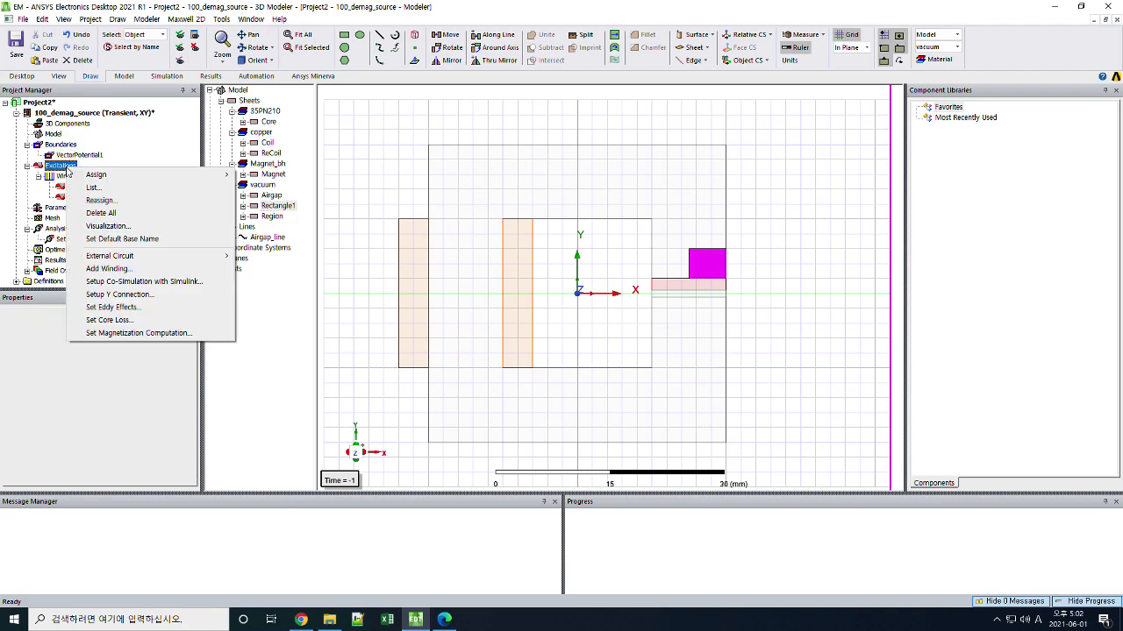
pyautogui.click(102, 334)
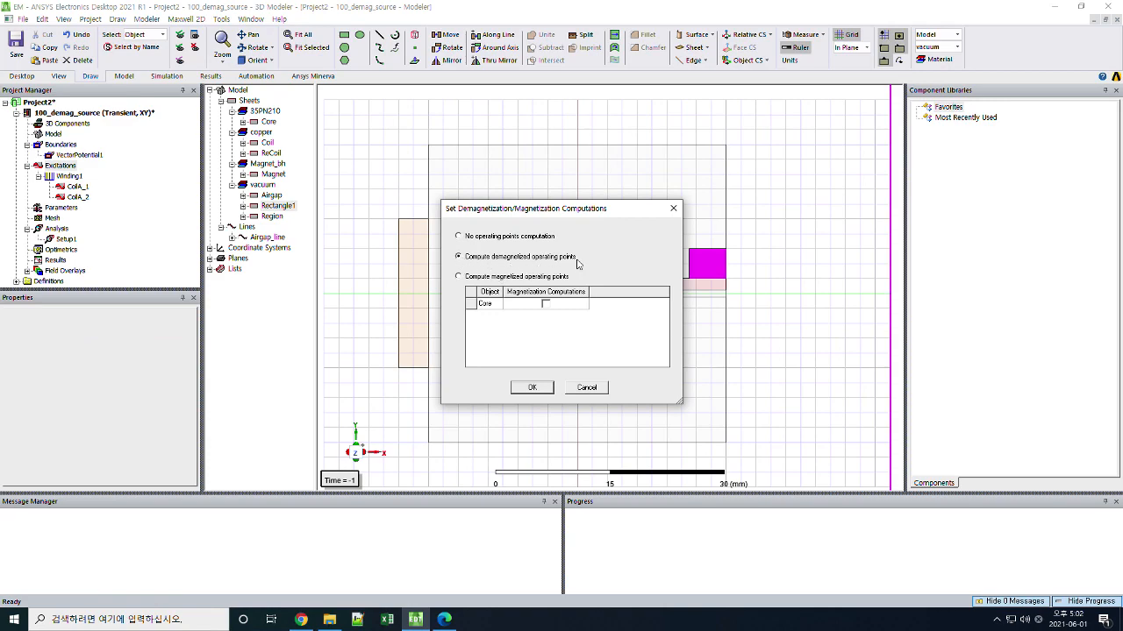
pyautogui.click(465, 239)
pyautogui.click(463, 258)
pyautogui.moveTo(507, 210); pyautogui.dragTo(641, 209)
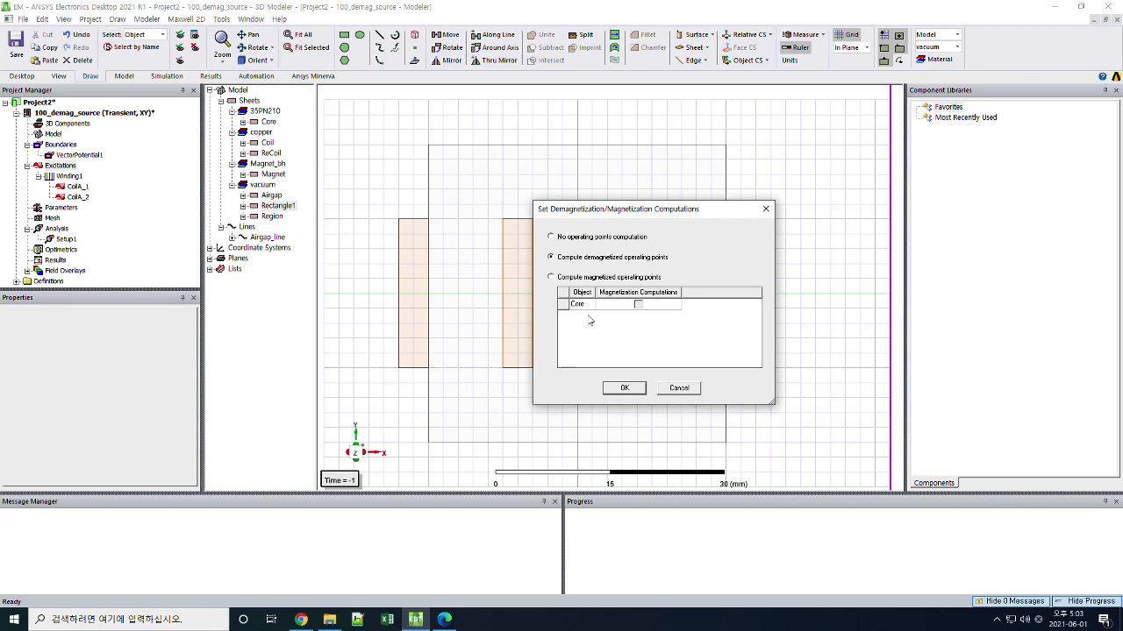
pyautogui.moveTo(653, 211); pyautogui.dragTo(500, 248)
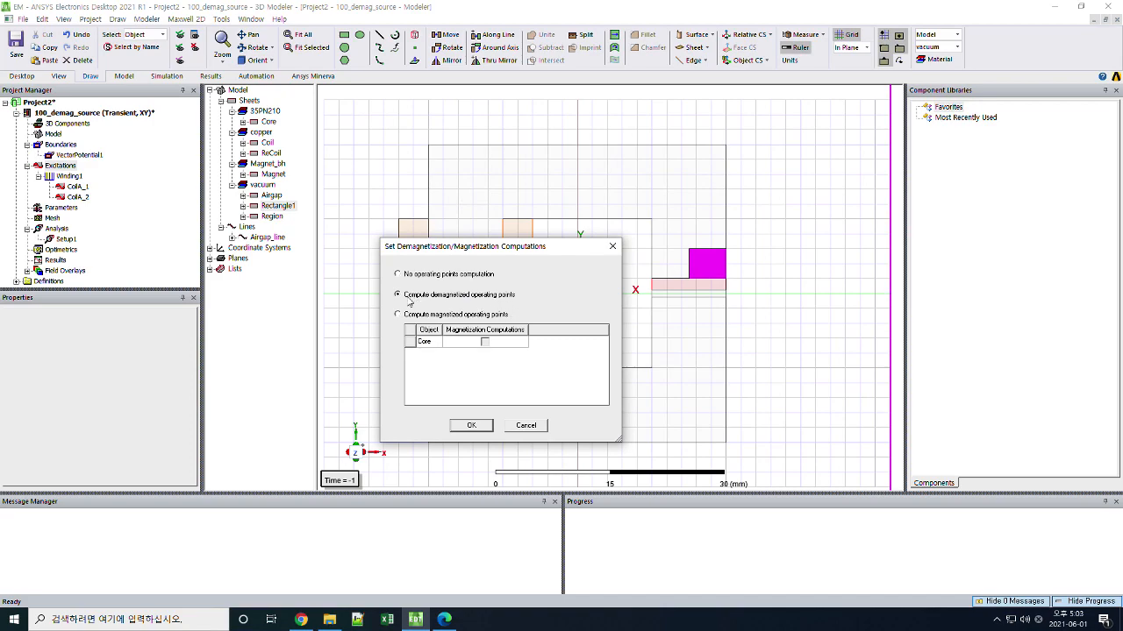
pyautogui.click(398, 275)
pyautogui.click(398, 295)
pyautogui.click(476, 429)
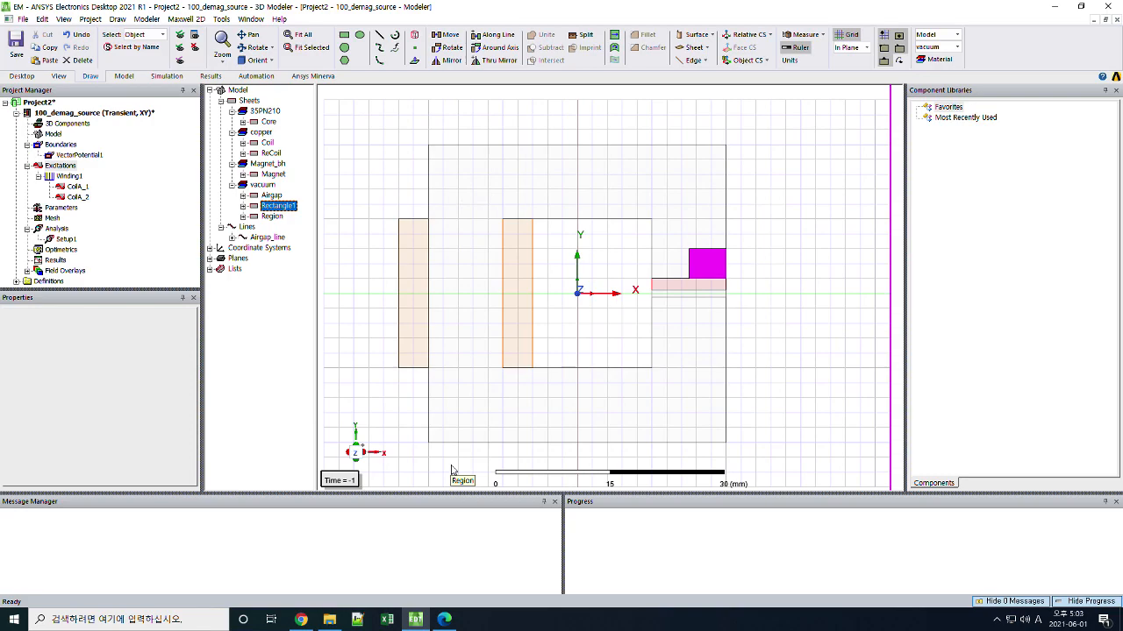
# Switch to Excel, import the recent file arnold.tab with the default text import settings, and maximize the window.
pyautogui.click(389, 621)
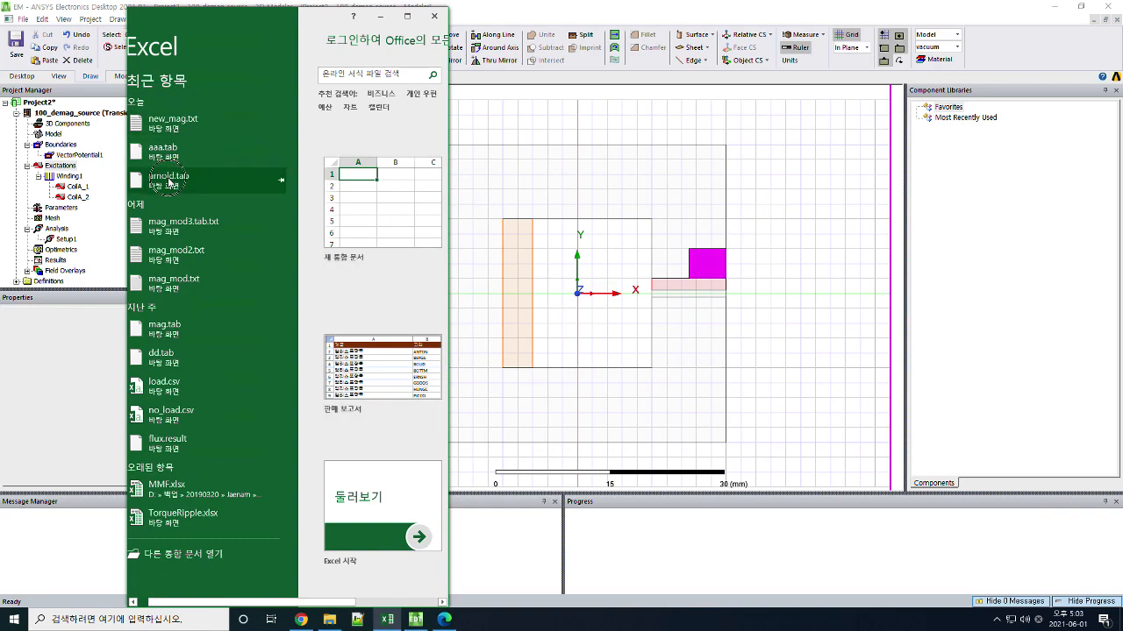
pyautogui.click(171, 179)
pyautogui.click(417, 296)
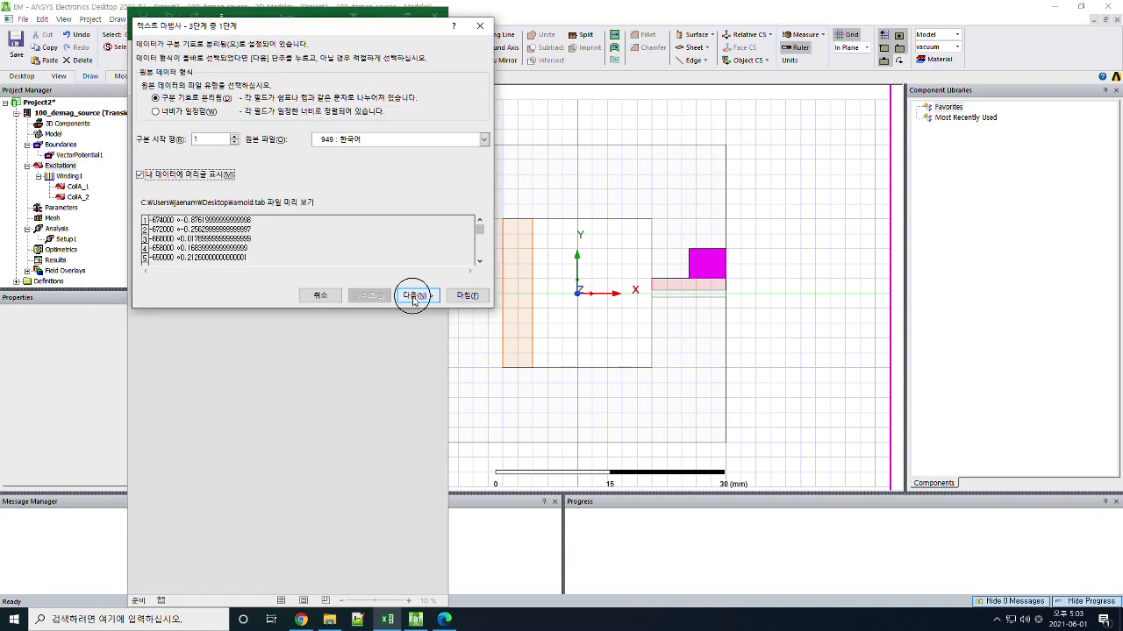
pyautogui.click(468, 295)
pyautogui.doubleClick(294, 15)
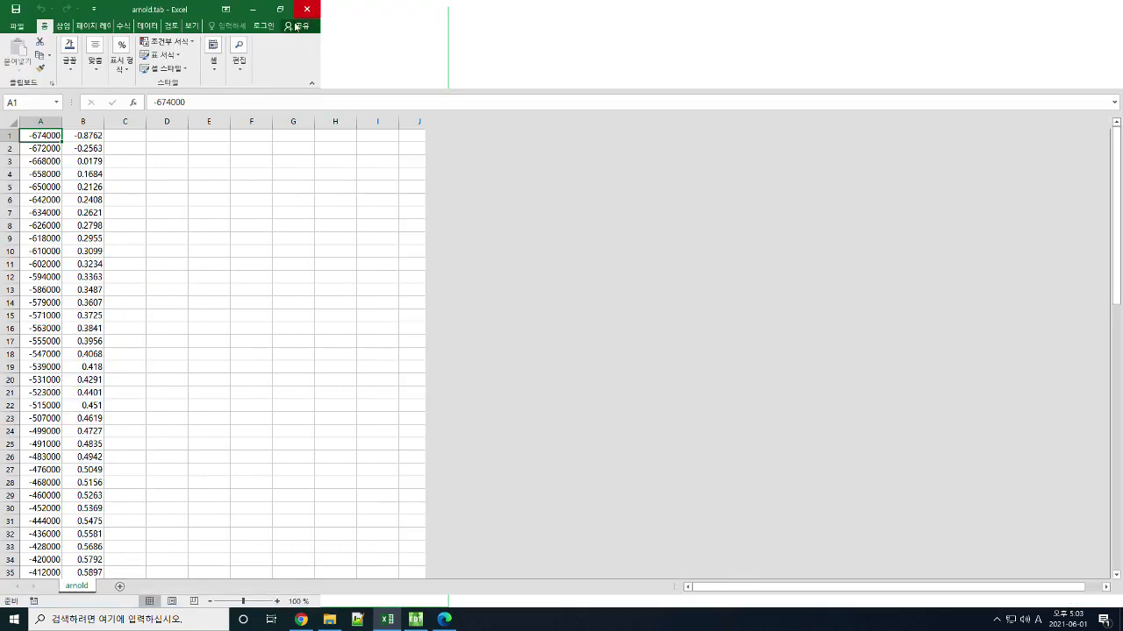
# Plot columns A and B as a scatter chart with smooth lines and move the chart closer to the data.
pyautogui.moveTo(46, 118); pyautogui.dragTo(88, 117)
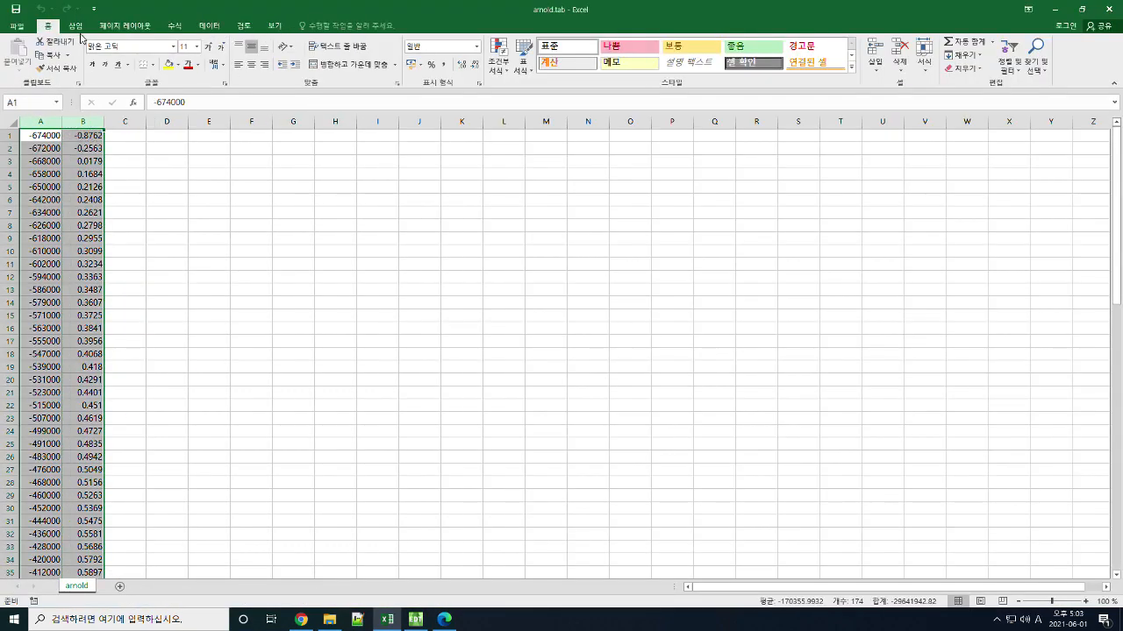
pyautogui.click(79, 28)
pyautogui.click(452, 68)
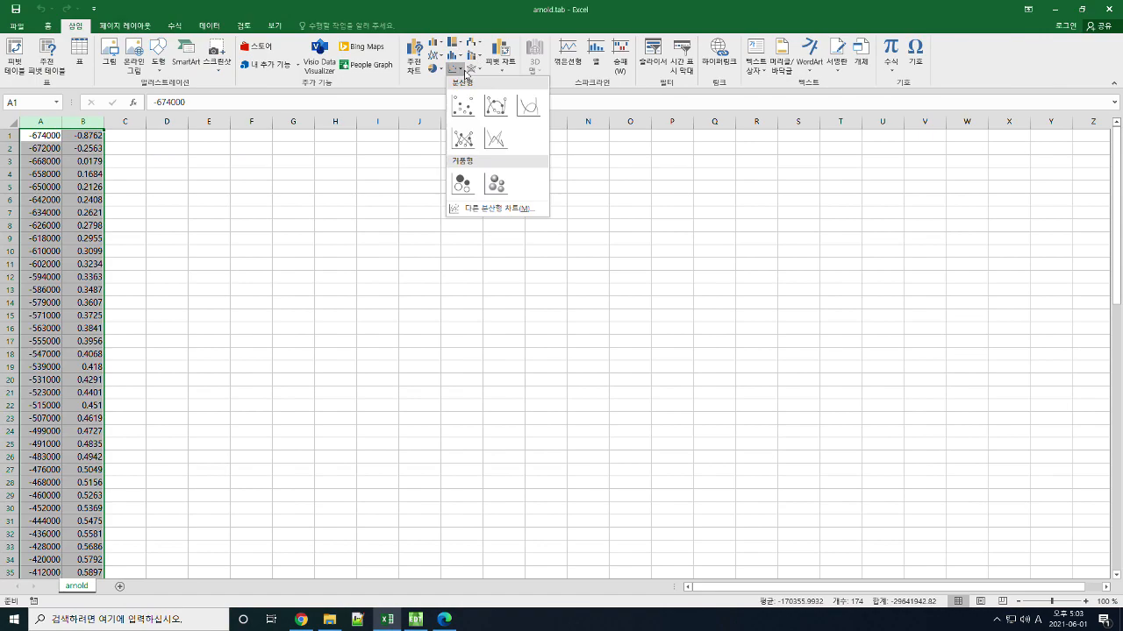
pyautogui.click(527, 106)
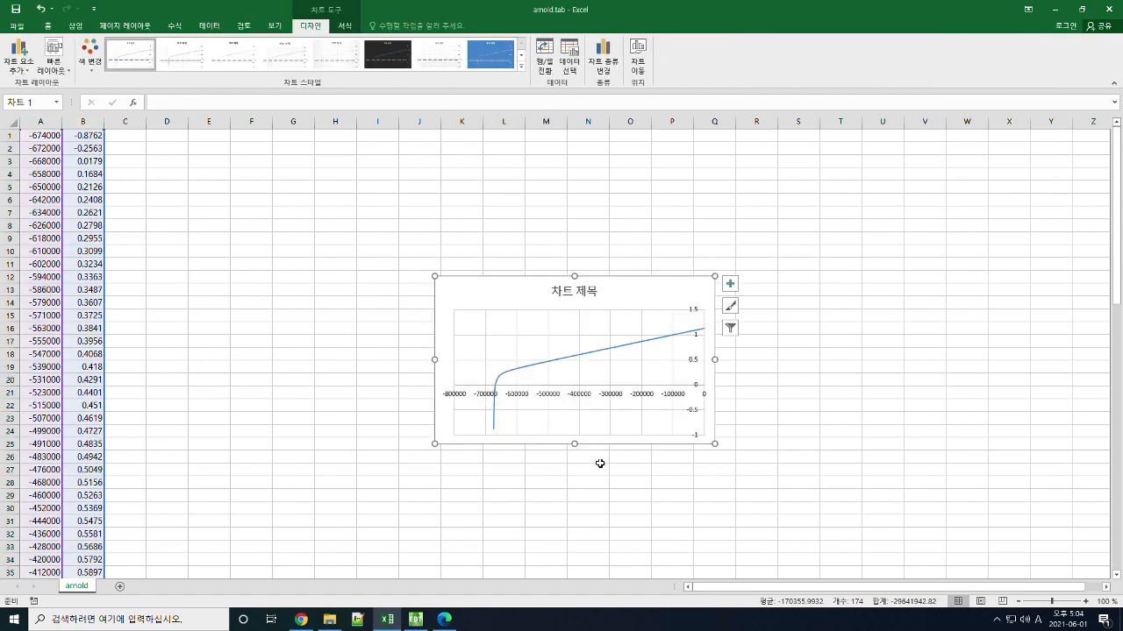
pyautogui.moveTo(500, 294); pyautogui.dragTo(401, 271)
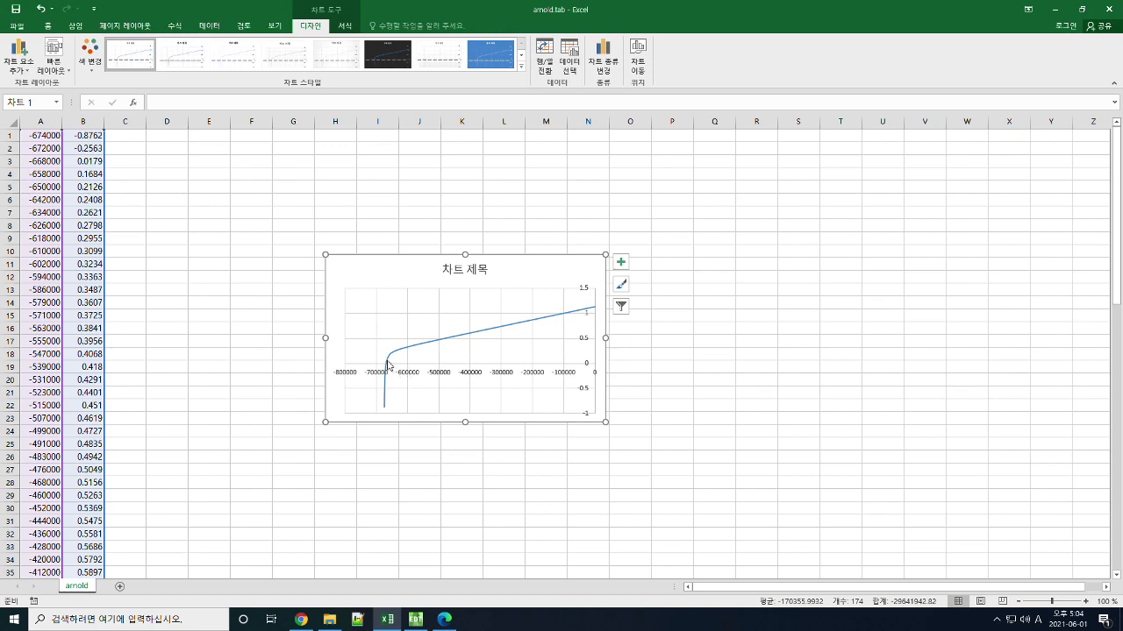
pyautogui.moveTo(388, 363)
# Switch to ANSYS Electronics Desktop, examine the Magnet_bh material's B-H curve, and close the material dialogs without changes.
pyautogui.click(416, 619)
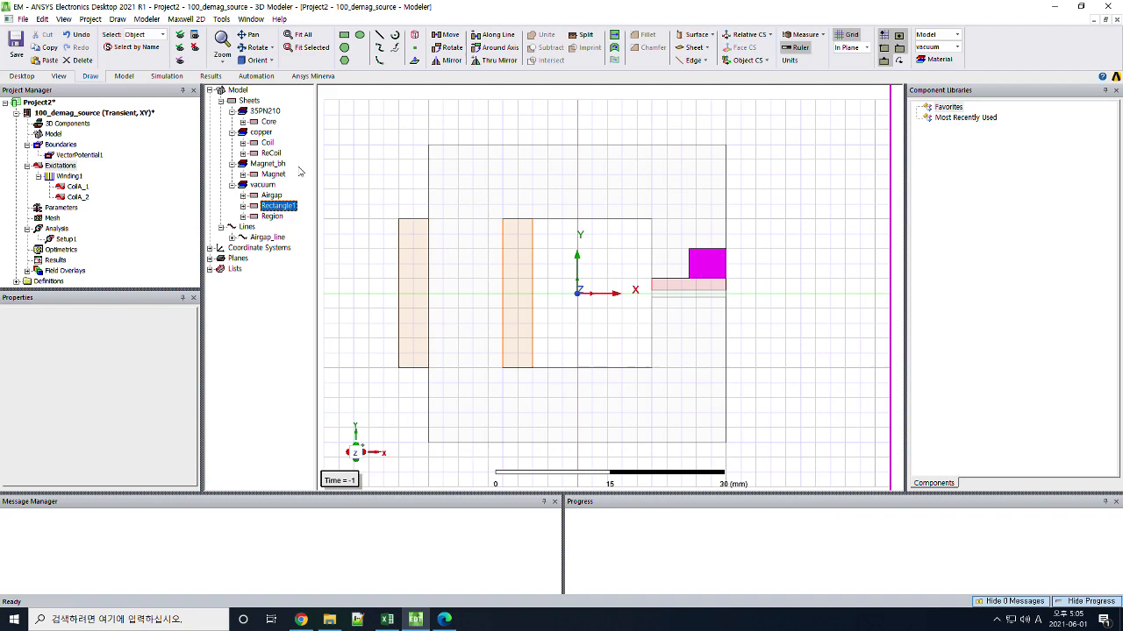
pyautogui.rightClick(264, 165)
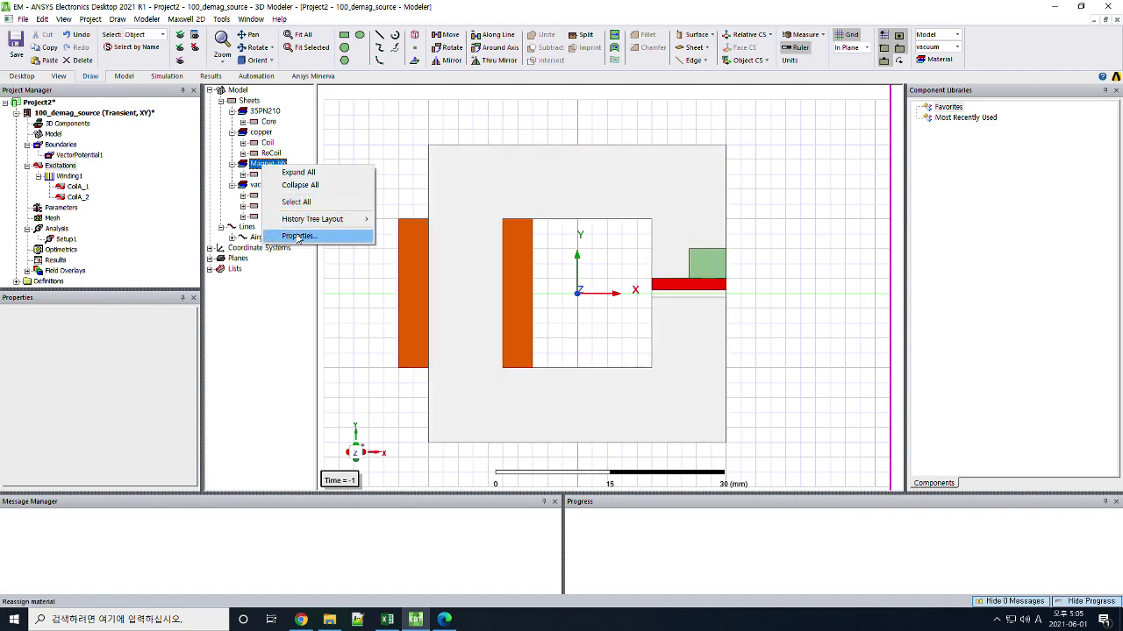
pyautogui.click(296, 236)
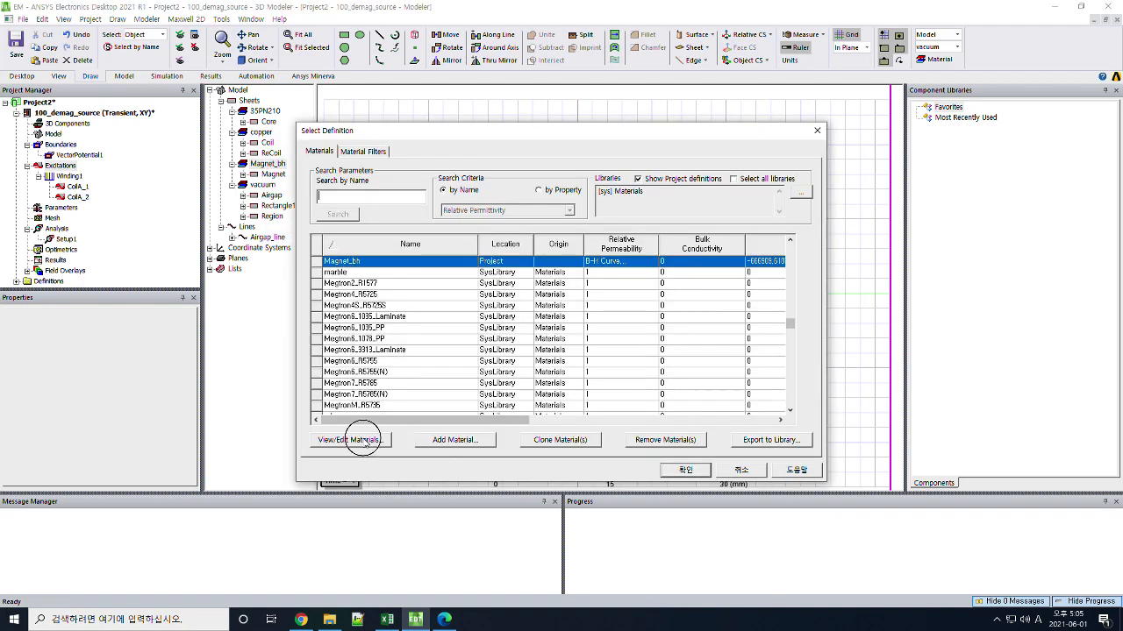
pyautogui.click(360, 438)
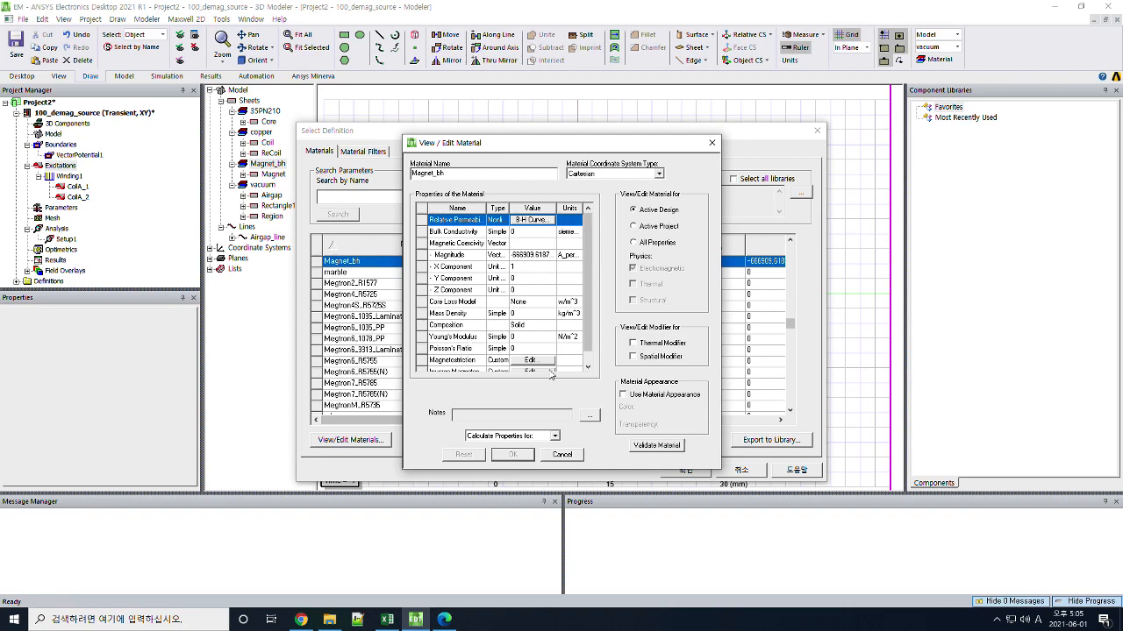
pyautogui.click(531, 221)
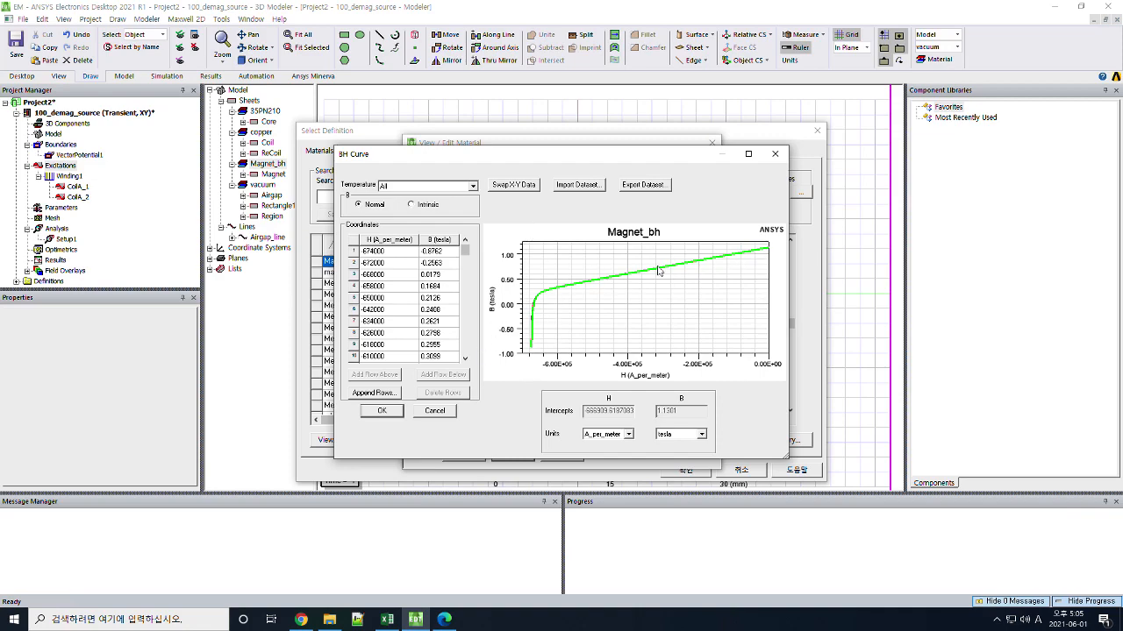
pyautogui.click(774, 154)
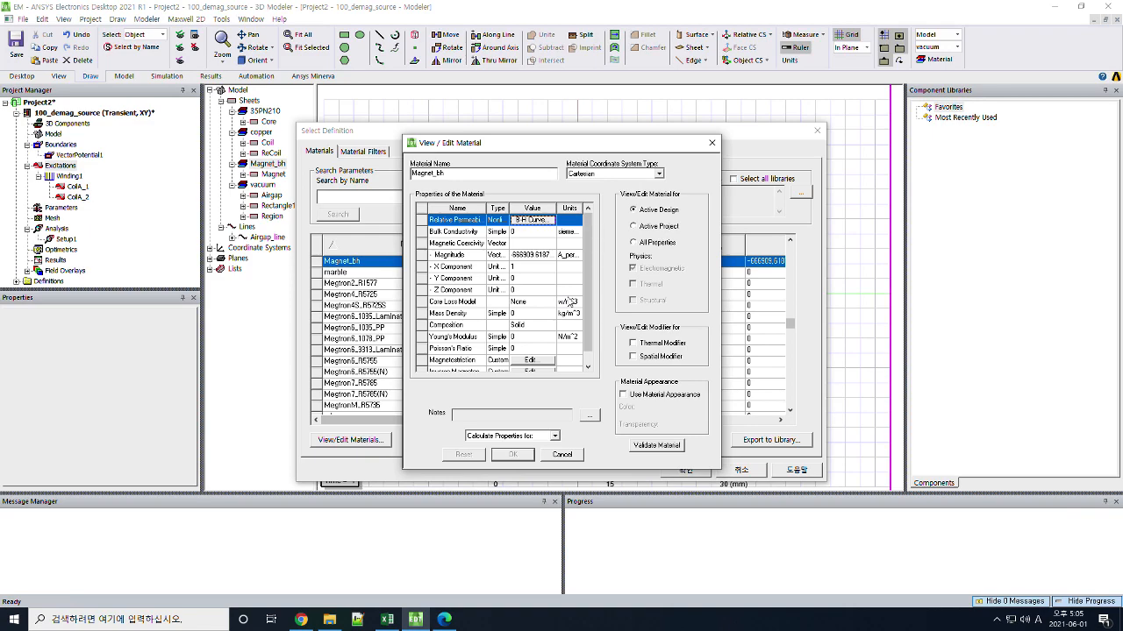
pyautogui.click(562, 455)
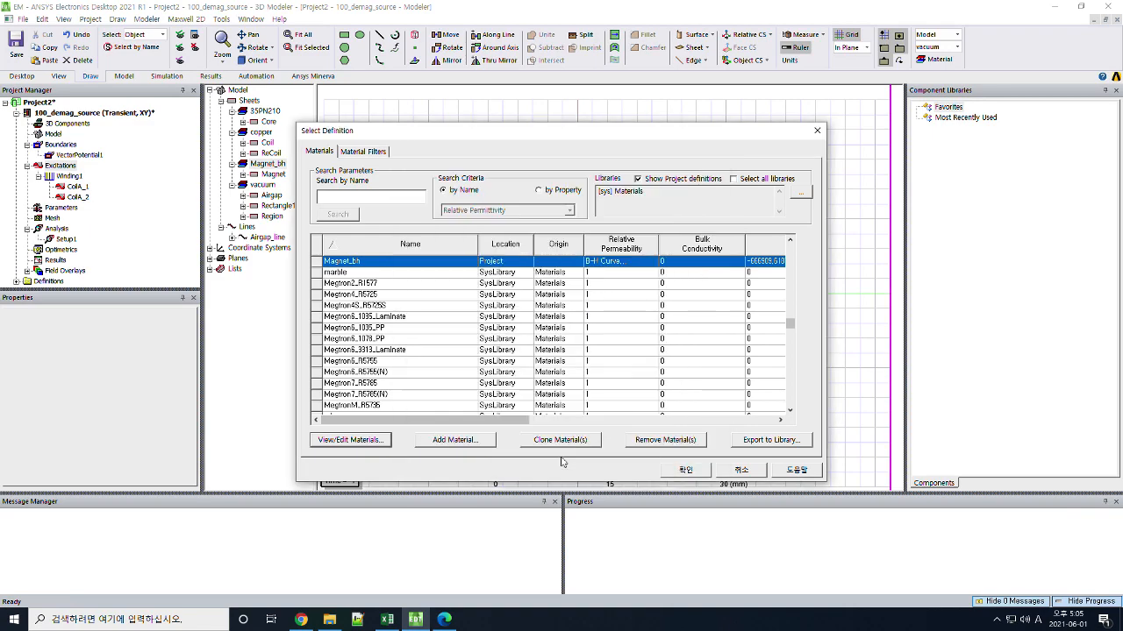
pyautogui.click(730, 471)
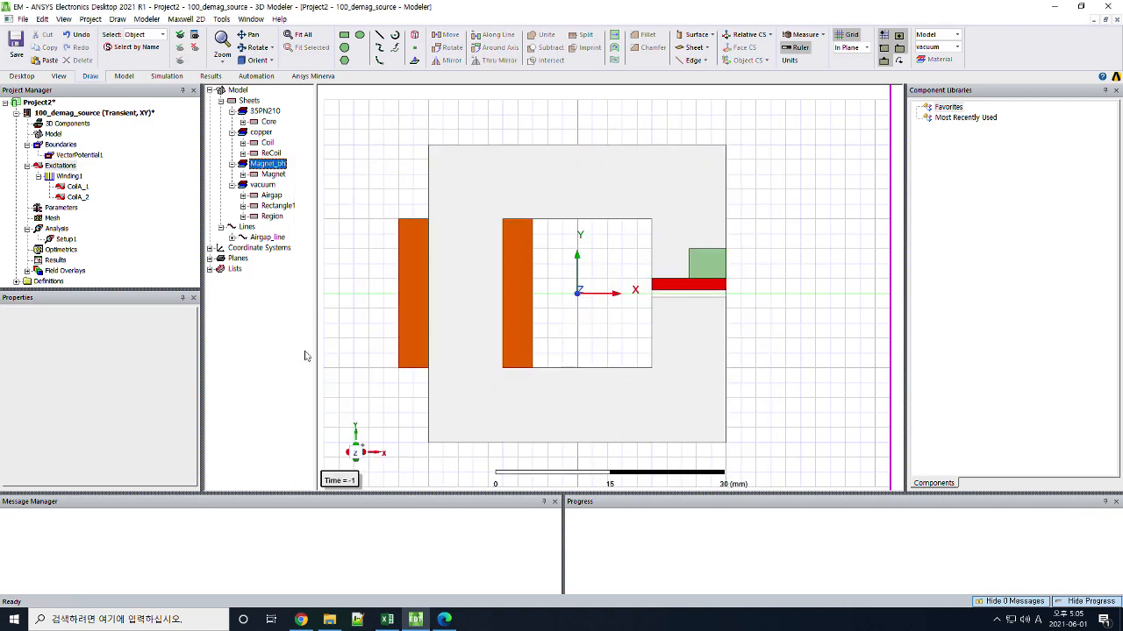
# Switch to Excel and examine the plotted demagnetization curve near the vertical axis, leaving the chart deselected.
pyautogui.click(387, 619)
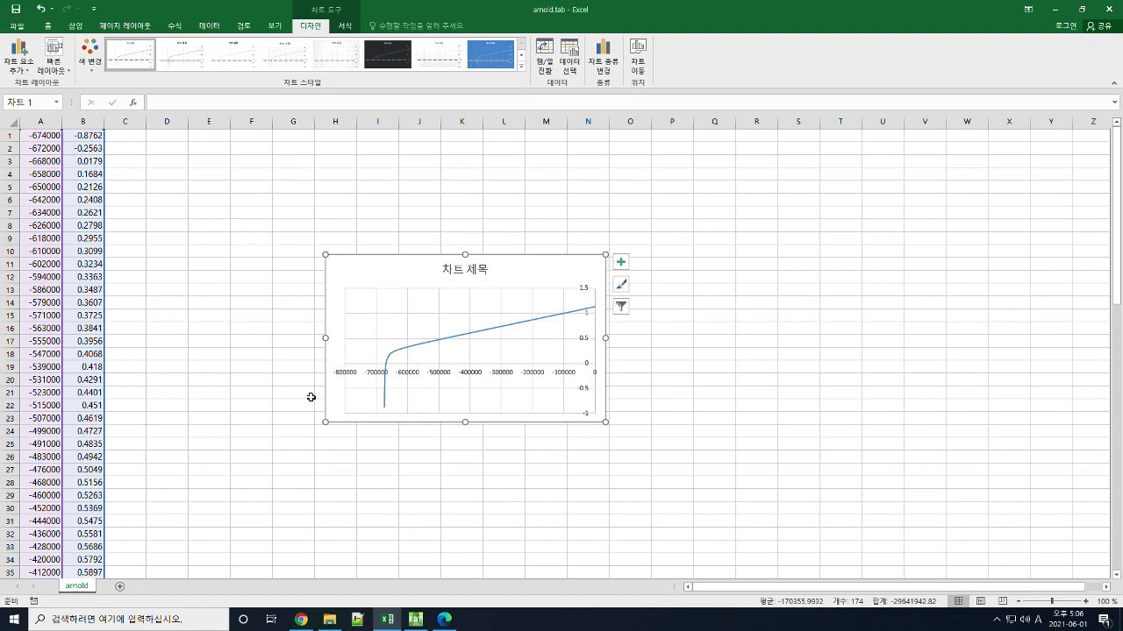
pyautogui.click(597, 313)
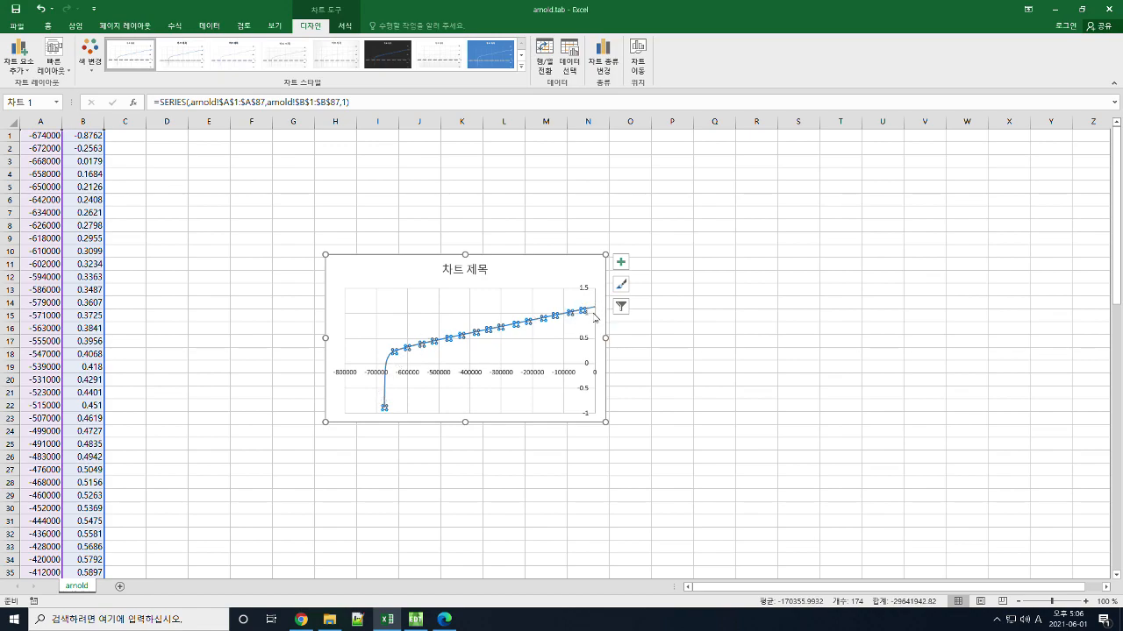
pyautogui.click(368, 486)
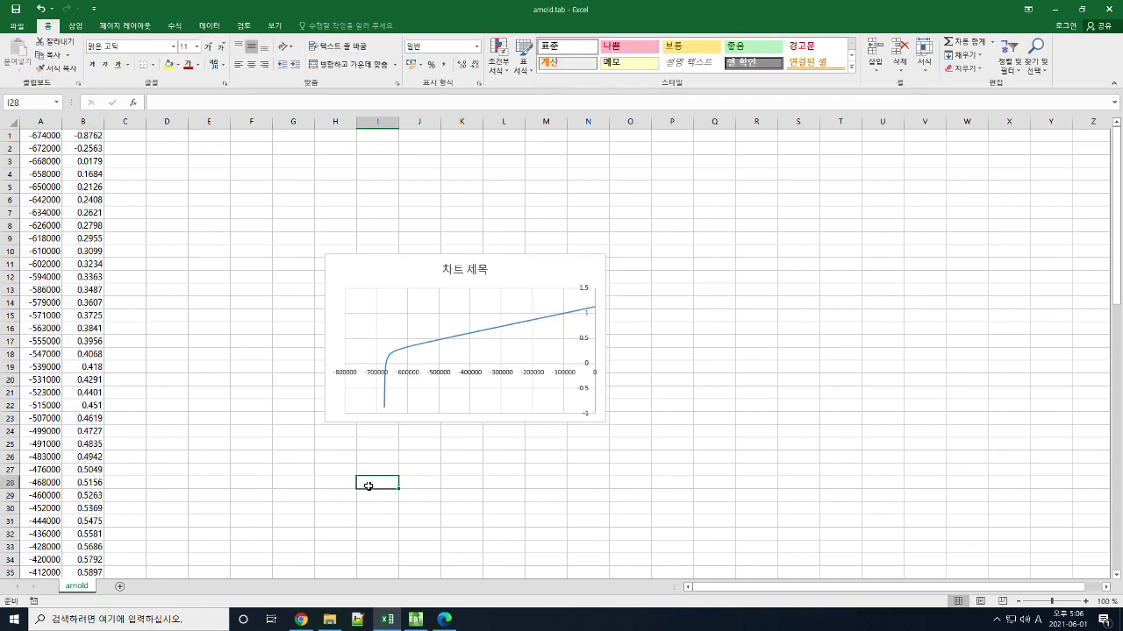
# Examine the imported B-H data in columns A and B from the first row through the last.
pyautogui.click(163, 493)
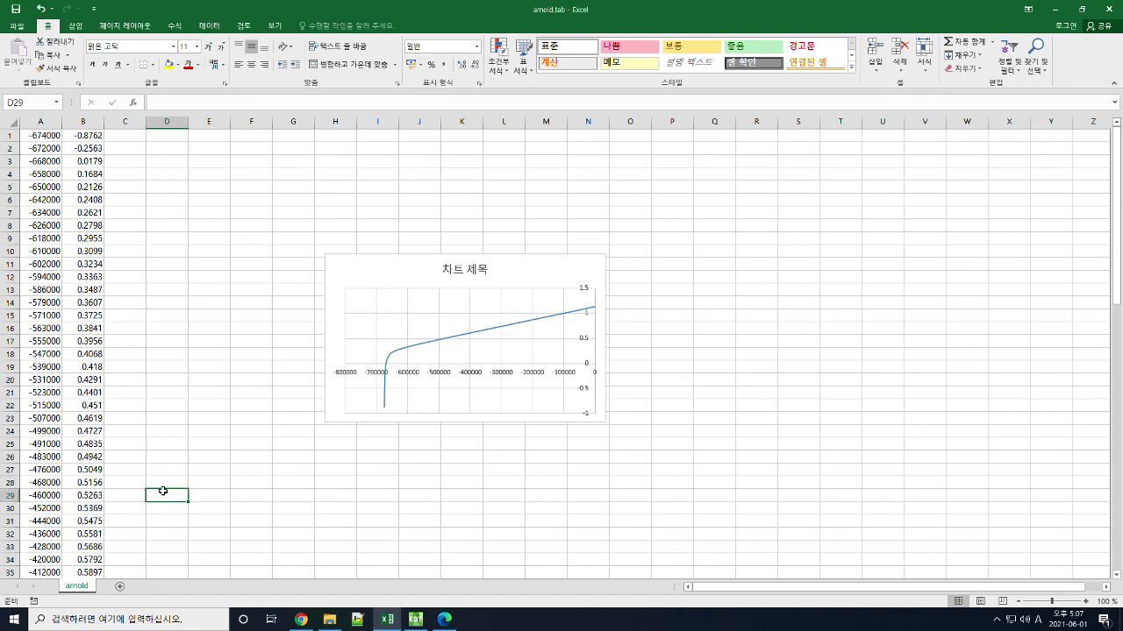
pyautogui.scroll(-1, 163, 492)
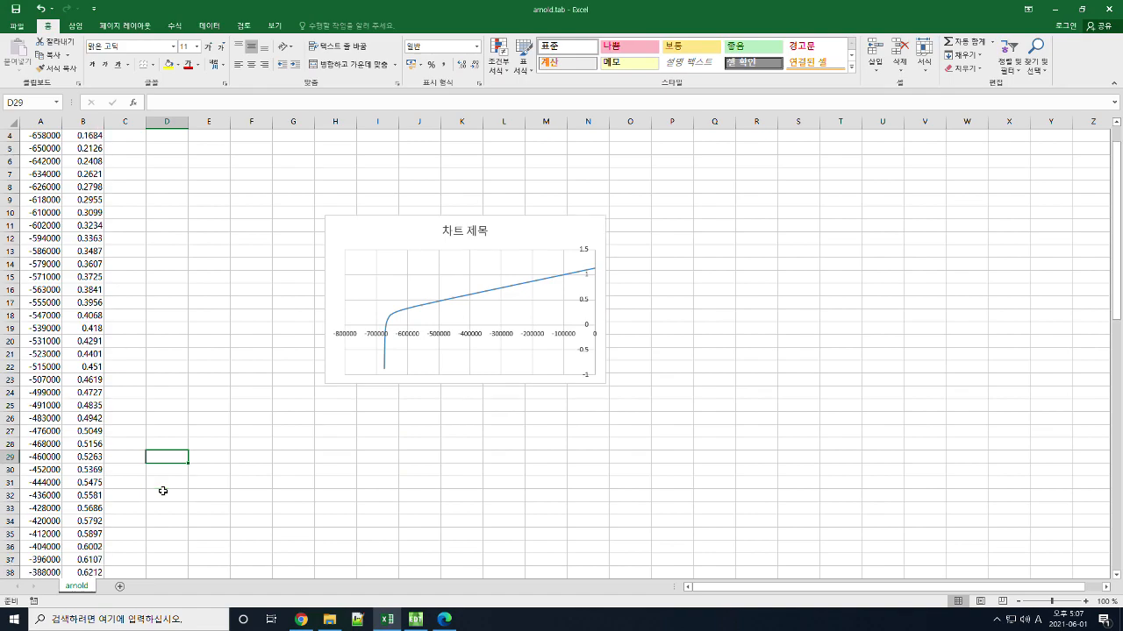
pyautogui.scroll(-1, 154, 491)
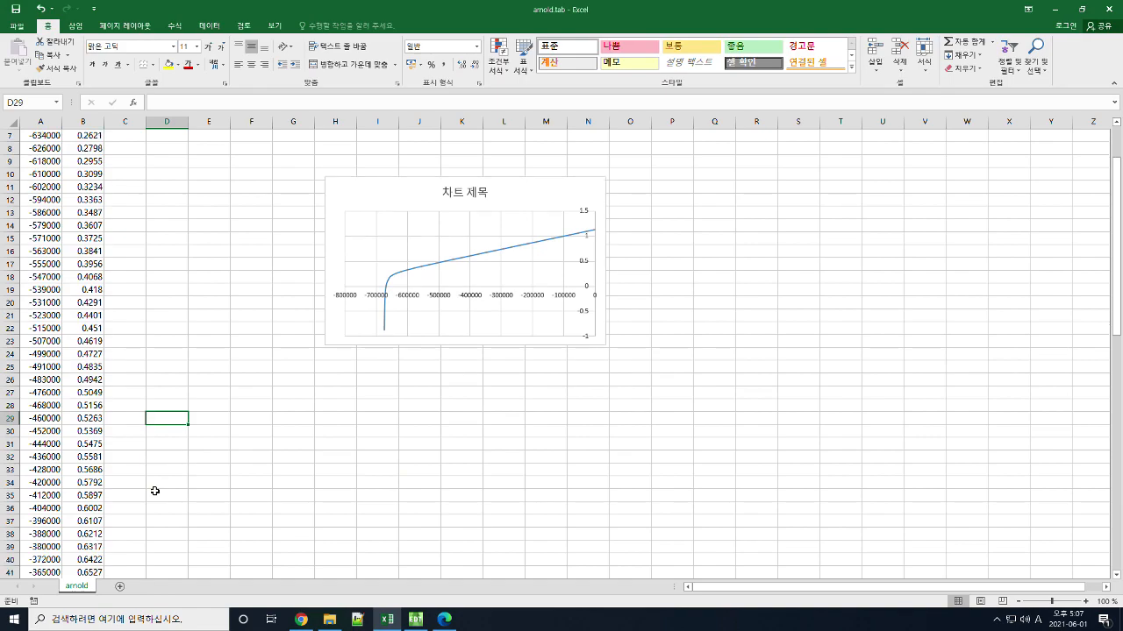
pyautogui.scroll(-5, 154, 491)
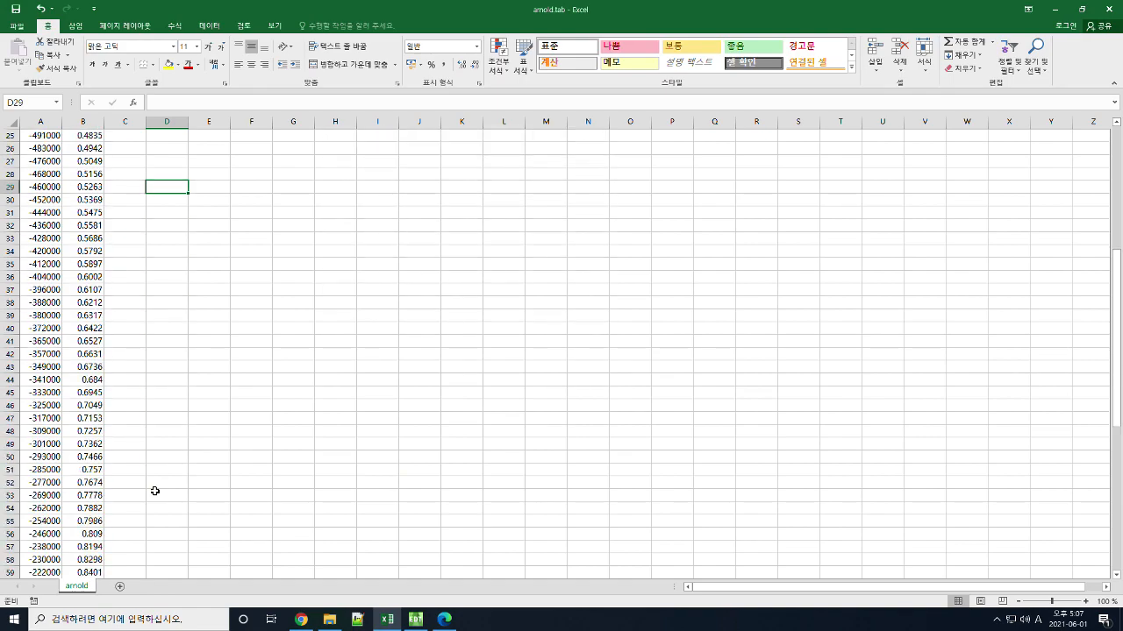
pyautogui.scroll(7, 154, 491)
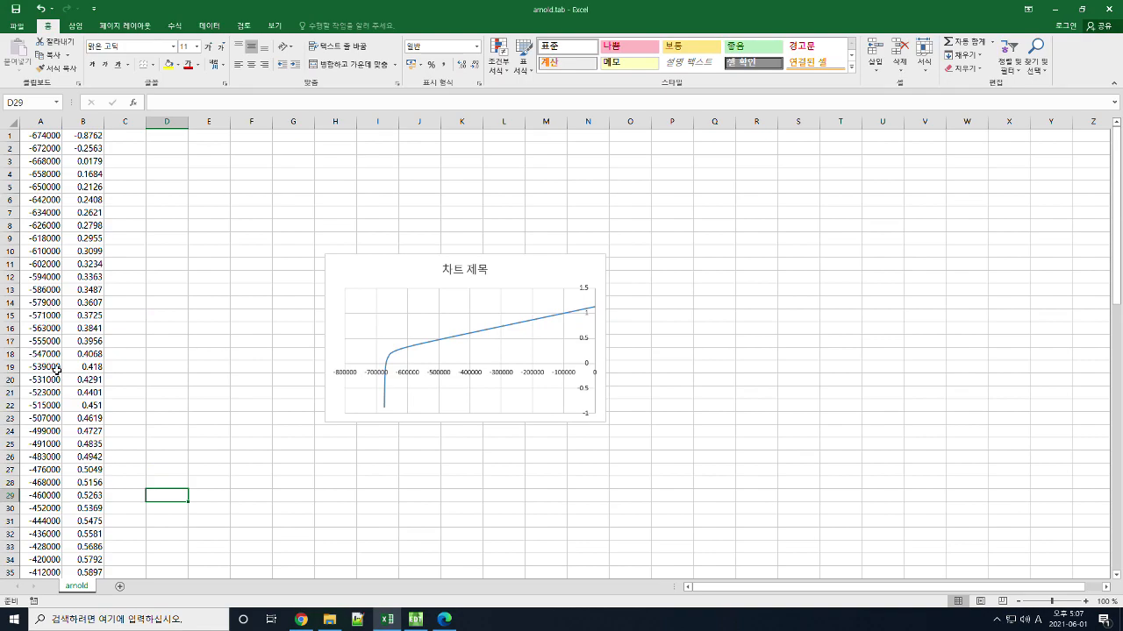
pyautogui.scroll(-5, 56, 371)
pyautogui.scroll(-16, 56, 370)
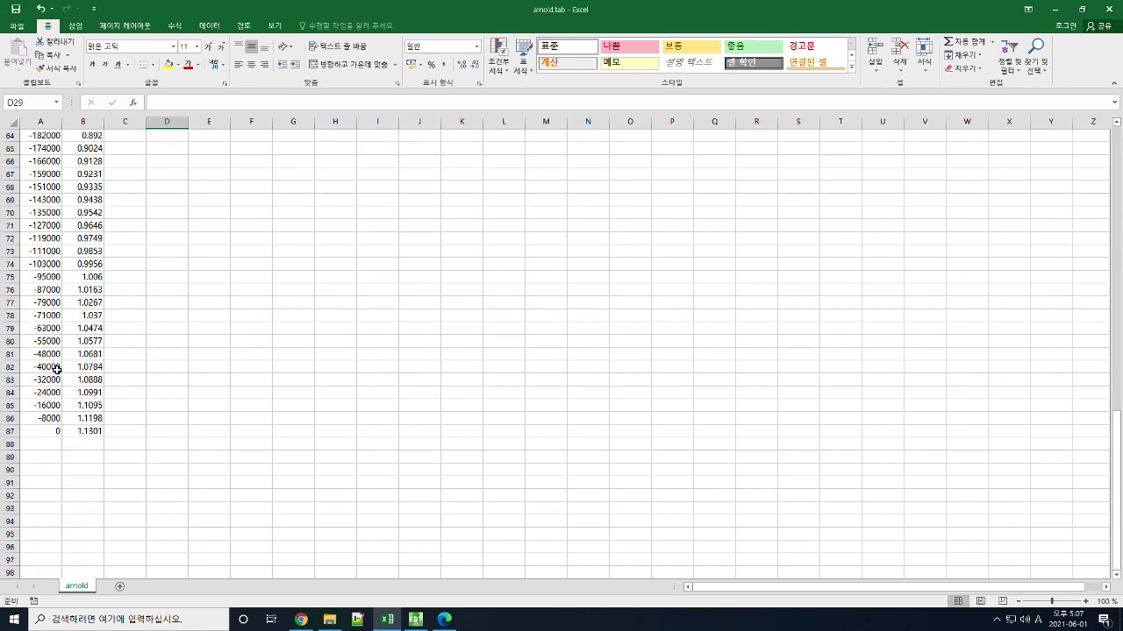
pyautogui.scroll(17, 56, 370)
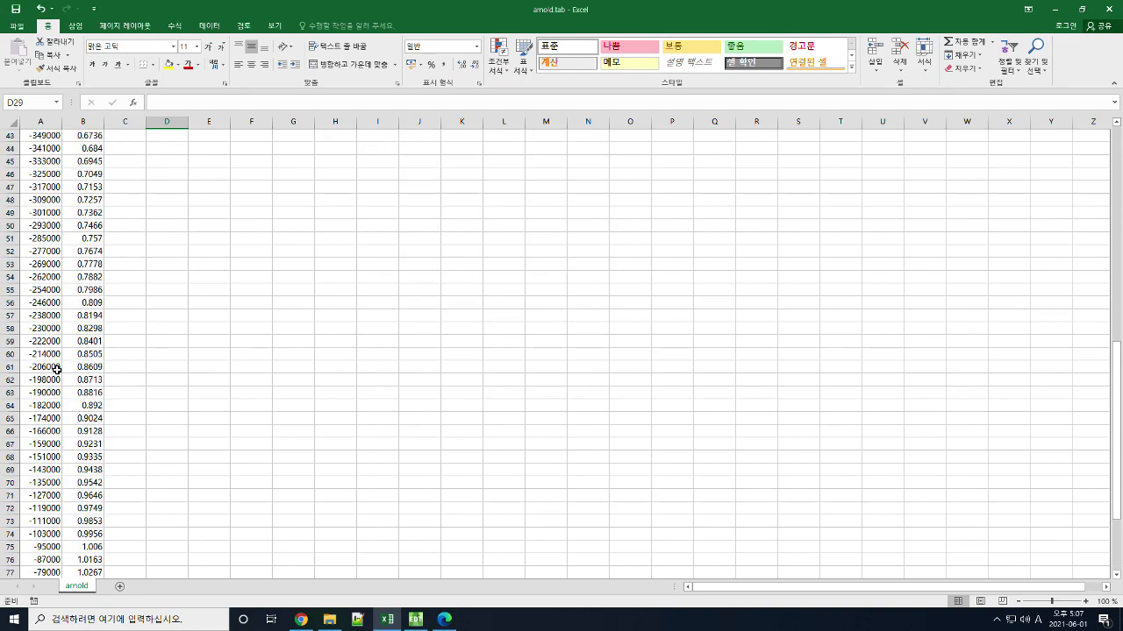
pyautogui.scroll(1, 56, 370)
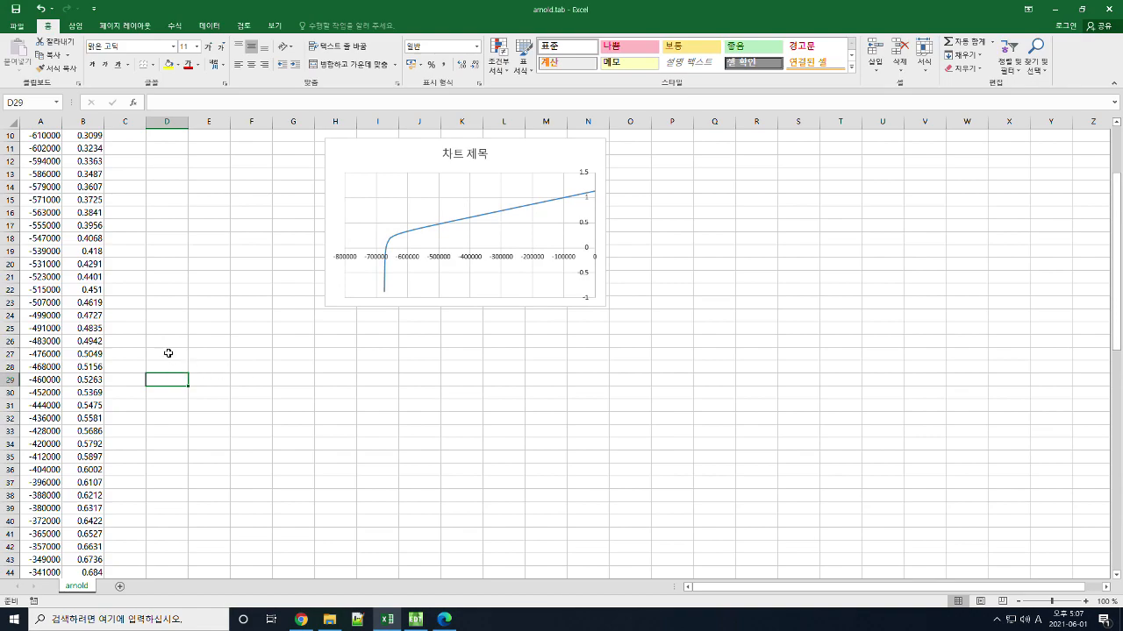
# Enter the relative permeability formula =(B11-B10)/(A11-A10)/(4*PI()*1e-7) in cell C11.
pyautogui.click(126, 151)
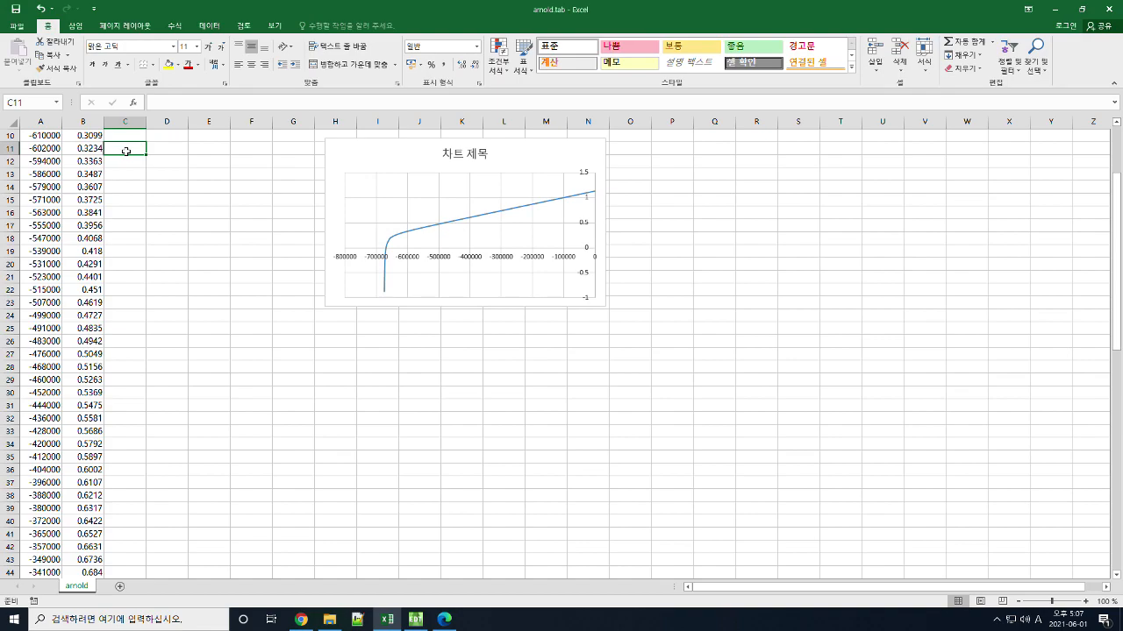
pyautogui.write('=(')
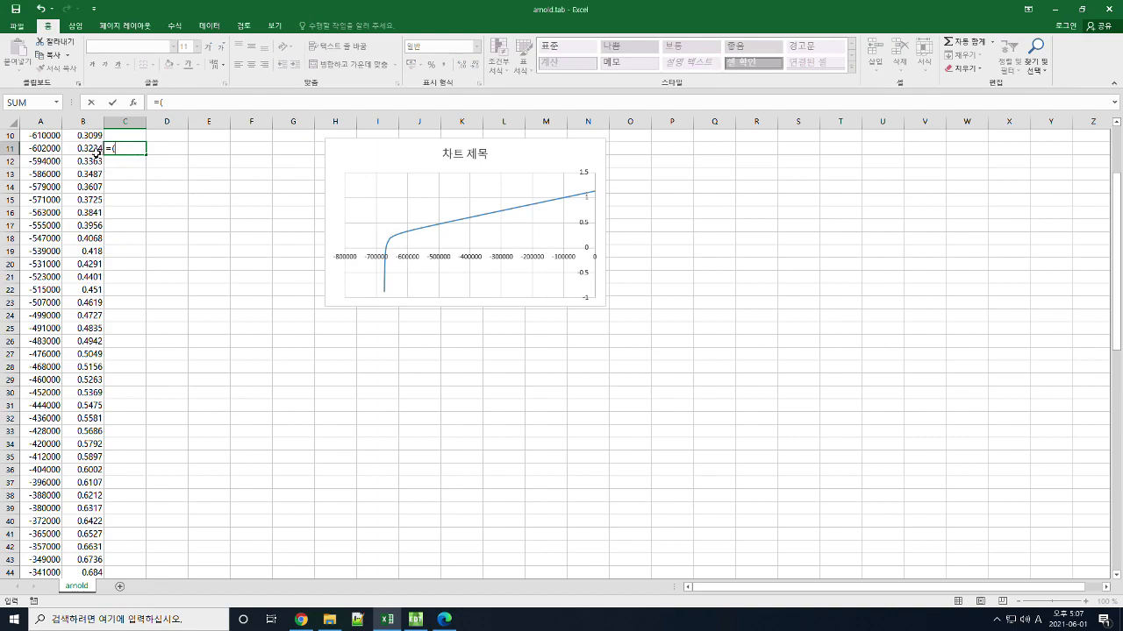
pyautogui.click(98, 149)
pyautogui.write('-')
pyautogui.click(80, 137)
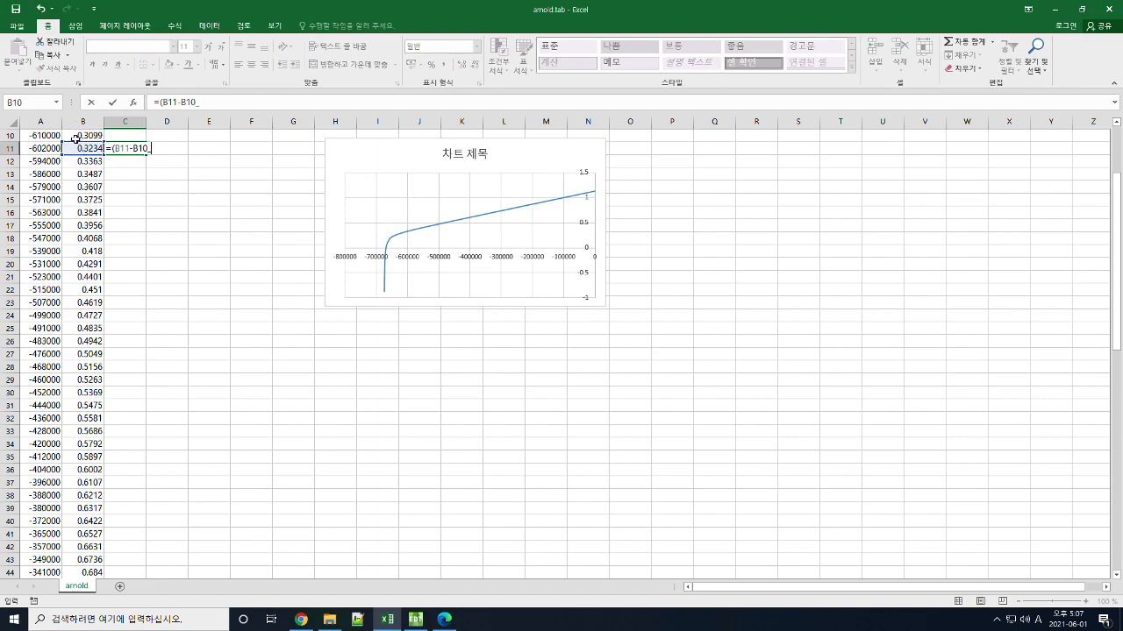
pyautogui.write(')/')
pyautogui.click(45, 148)
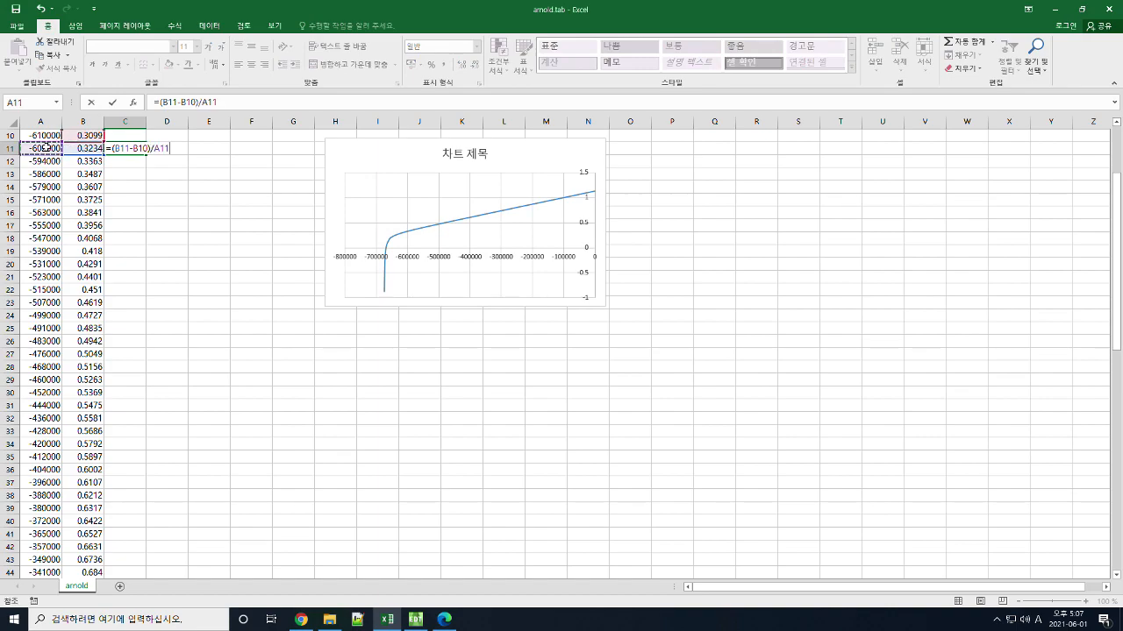
pyautogui.press('BackSpace')
pyautogui.press('BackSpace')
pyautogui.press('BackSpace')
pyautogui.write('(')
pyautogui.click(46, 148)
pyautogui.write('-')
pyautogui.click(48, 136)
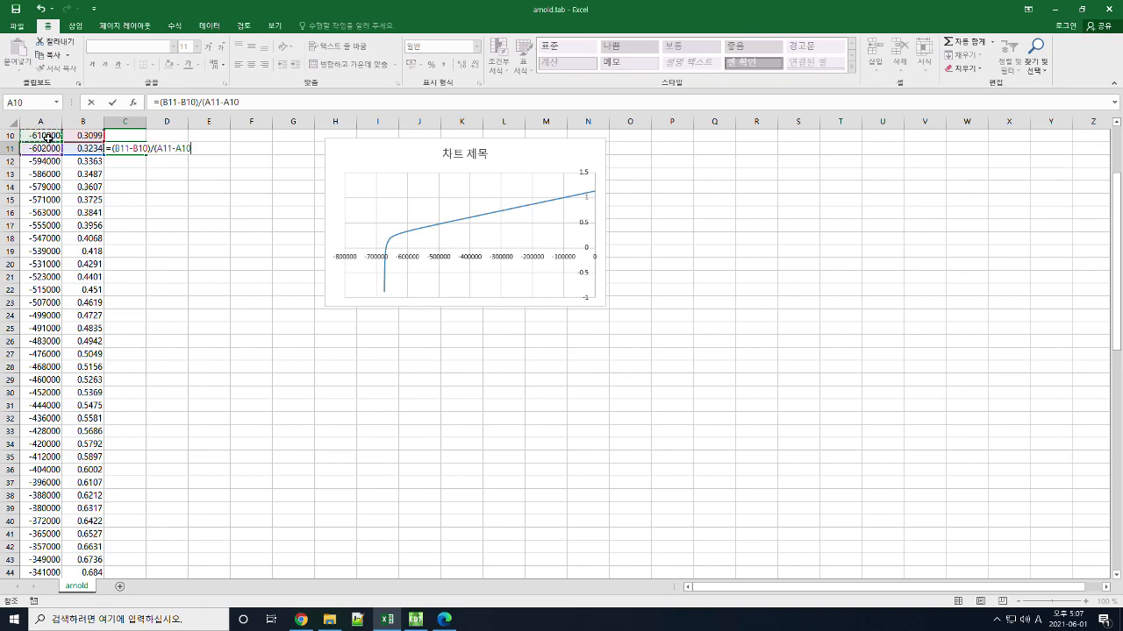
pyautogui.write(')/(4*PI()*1e-7)')
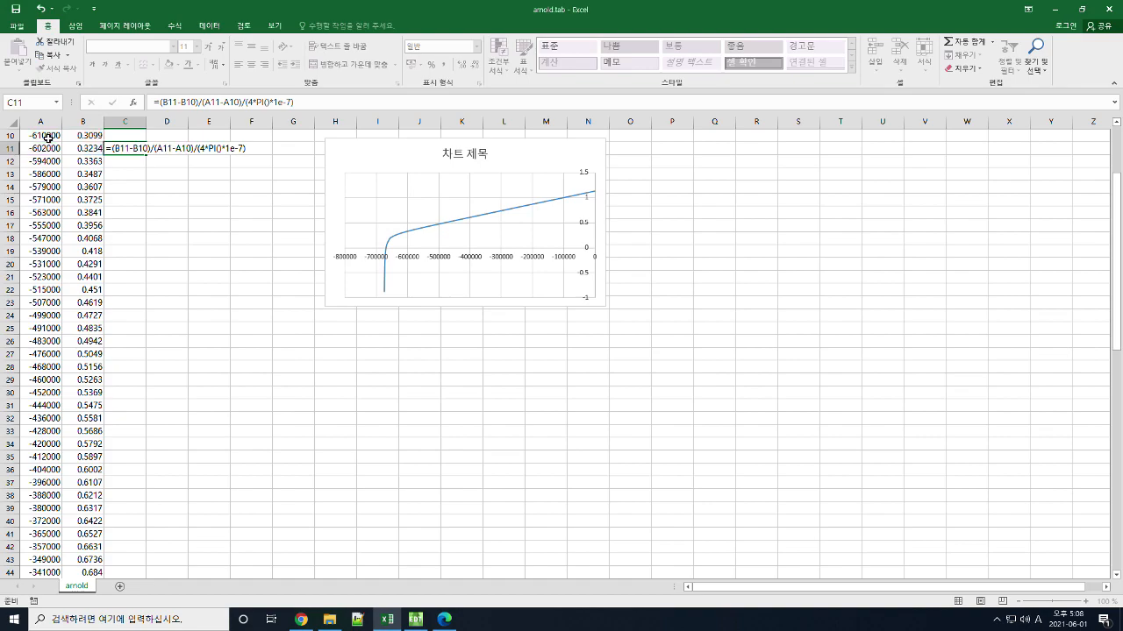
pyautogui.press('Return')
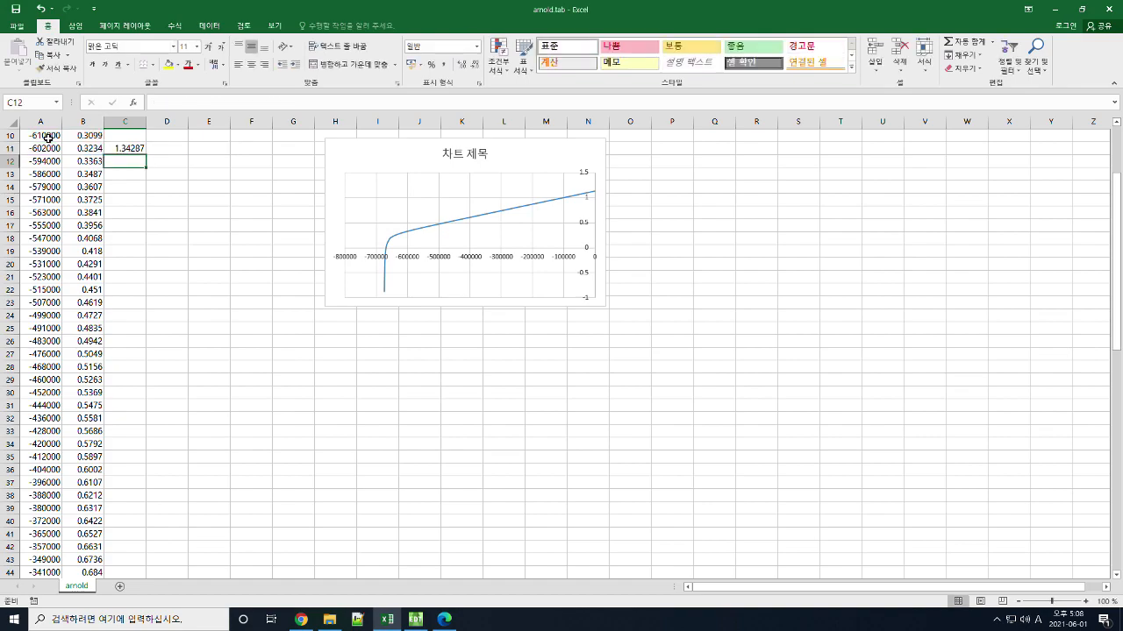
# Fill the C11 permeability formula down column C to the end of the data.
pyautogui.click(133, 149)
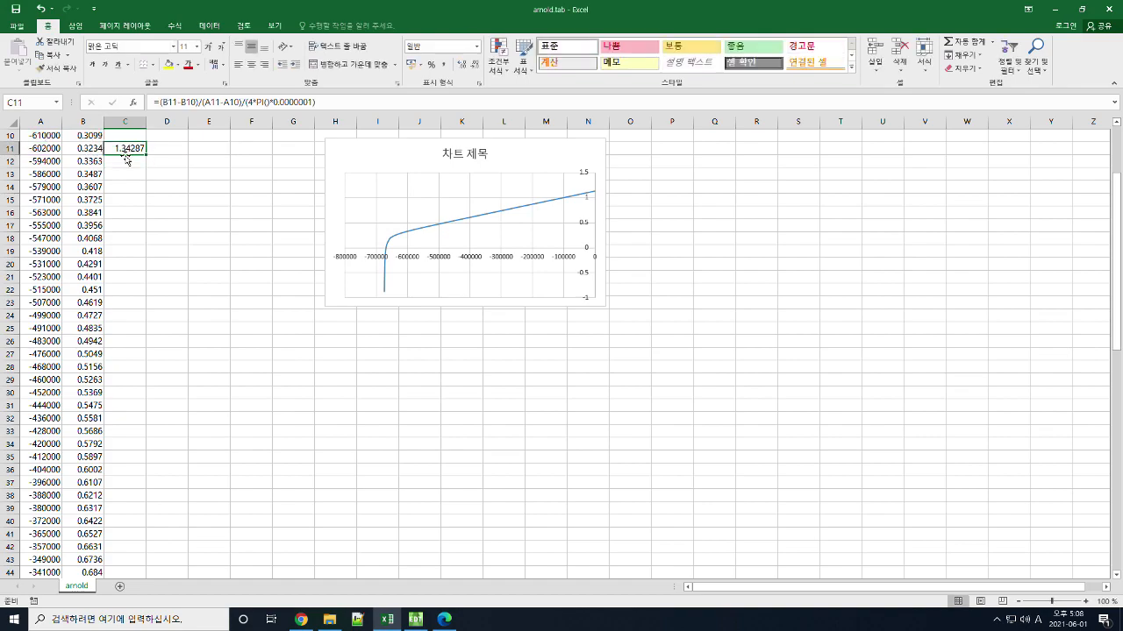
pyautogui.doubleClick(146, 156)
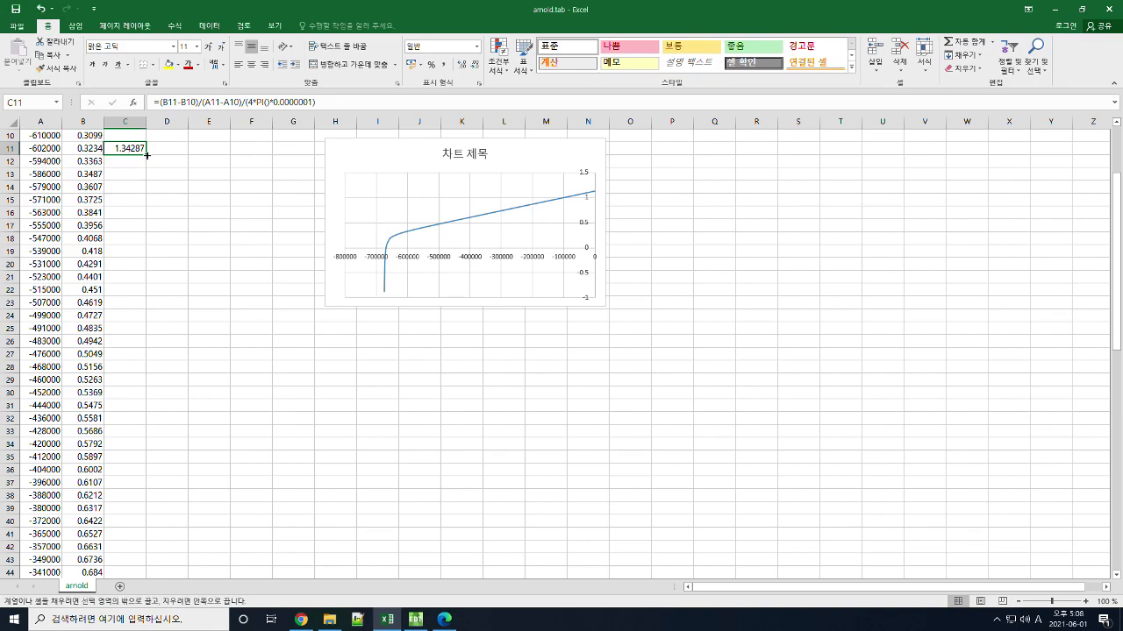
pyautogui.click(164, 202)
# Extend the C11 formula upward to the first row and clear cell C1.
pyautogui.click(134, 150)
pyautogui.click(135, 150)
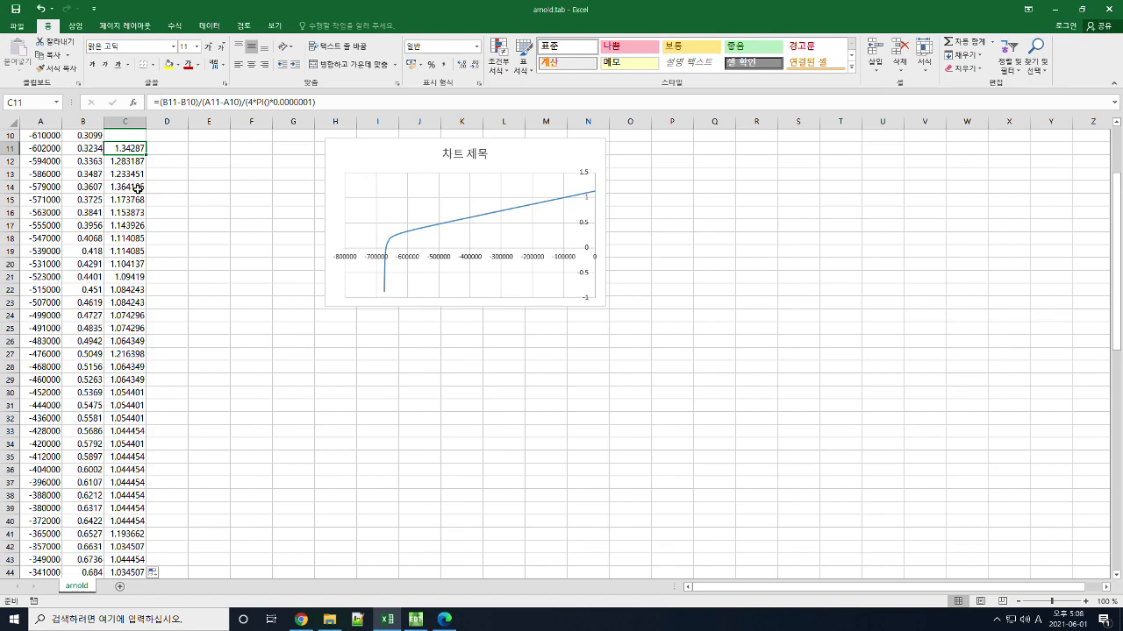
pyautogui.scroll(3, 137, 188)
pyautogui.moveTo(148, 270); pyautogui.dragTo(157, 76)
pyautogui.click(203, 221)
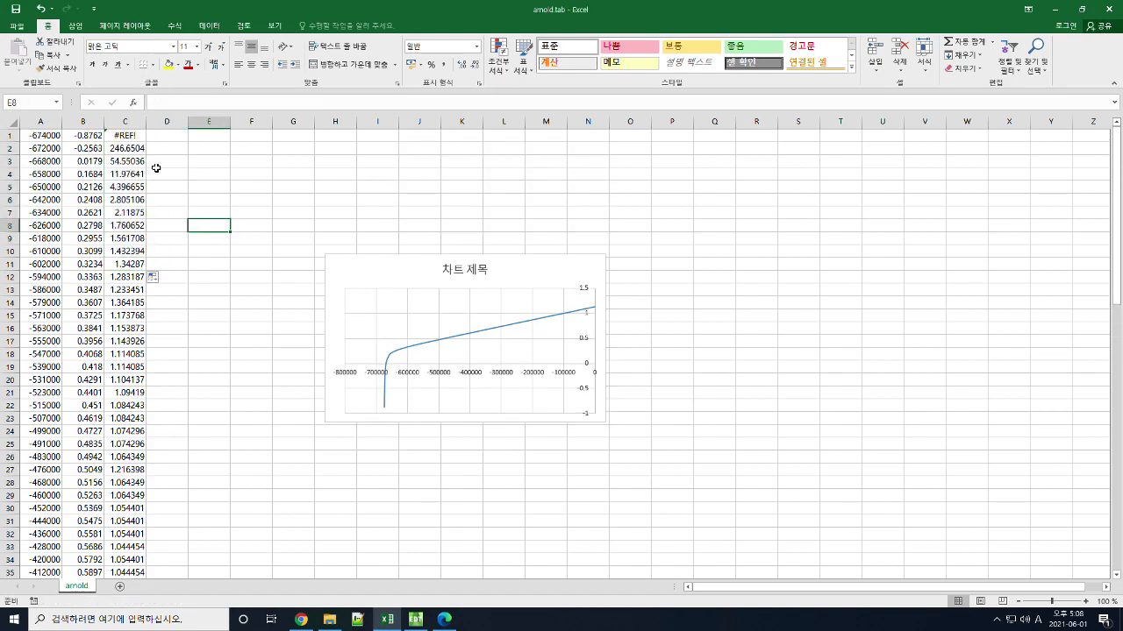
pyautogui.click(141, 136)
pyautogui.press('Delete')
# Examine the computed permeability values in column C from row 2 to row 27, checking C14 and C27 for irregularities.
pyautogui.click(125, 151)
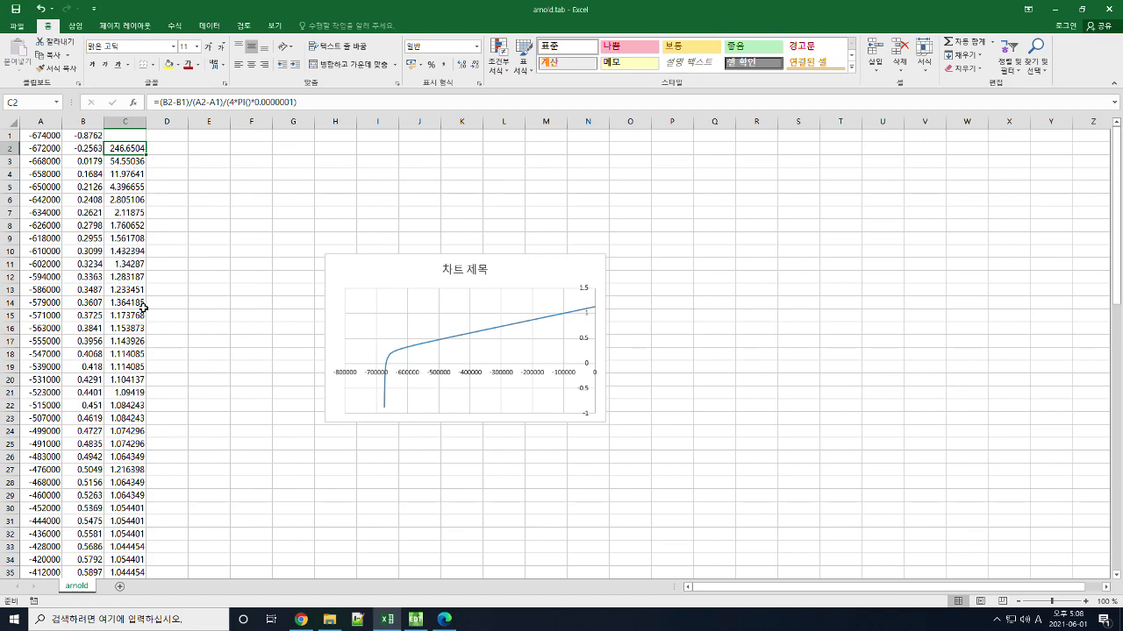
pyautogui.click(132, 353)
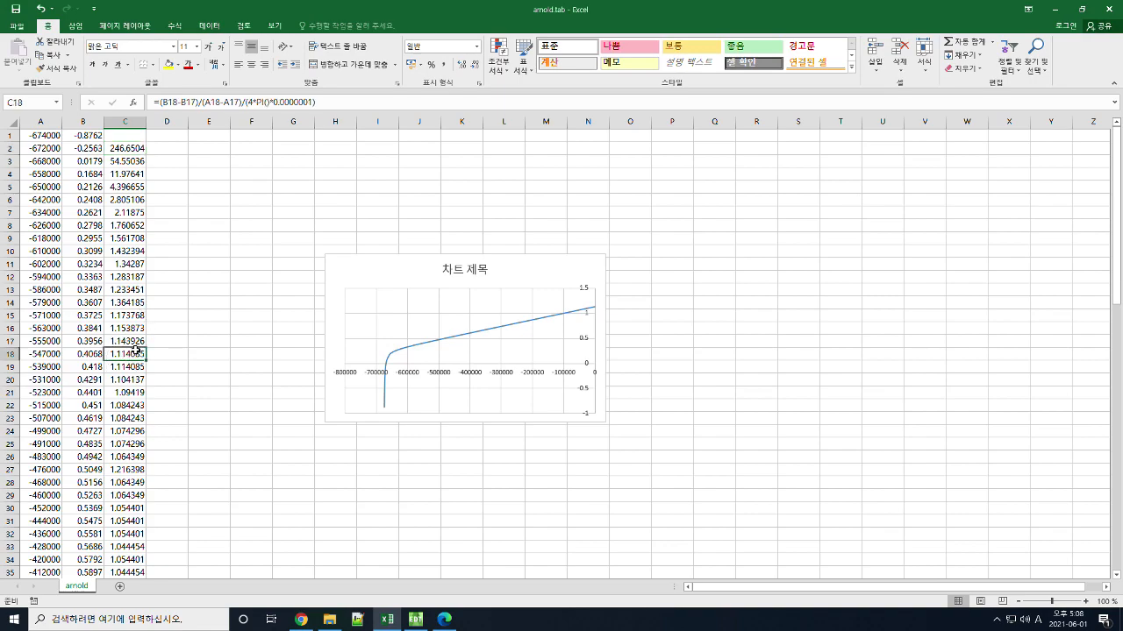
pyautogui.scroll(-1, 136, 348)
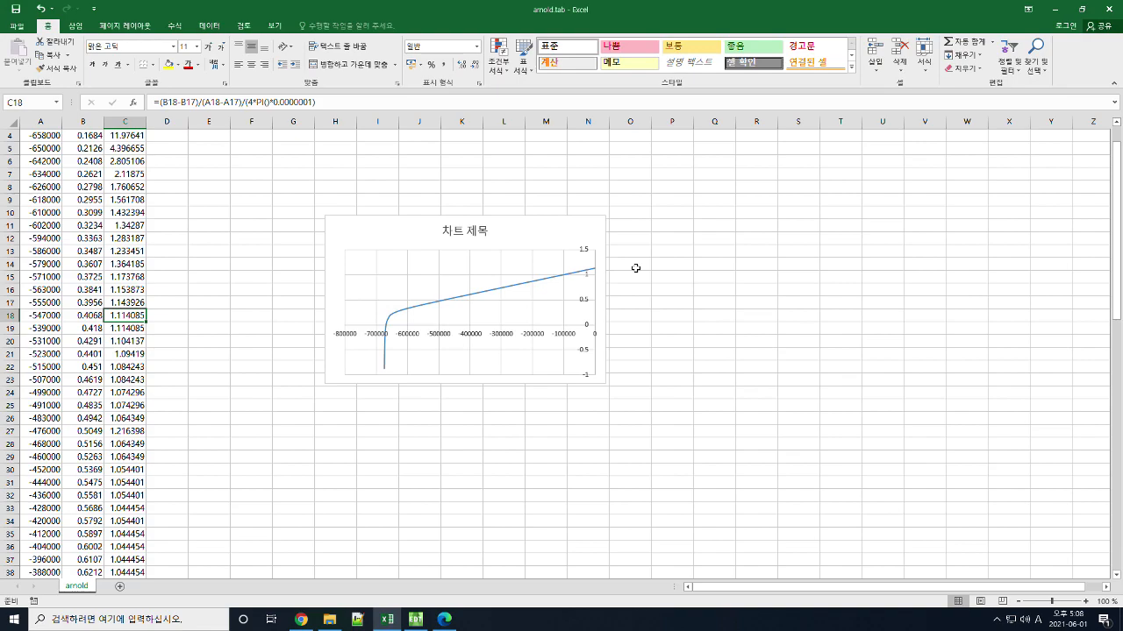
pyautogui.click(129, 225)
pyautogui.click(129, 238)
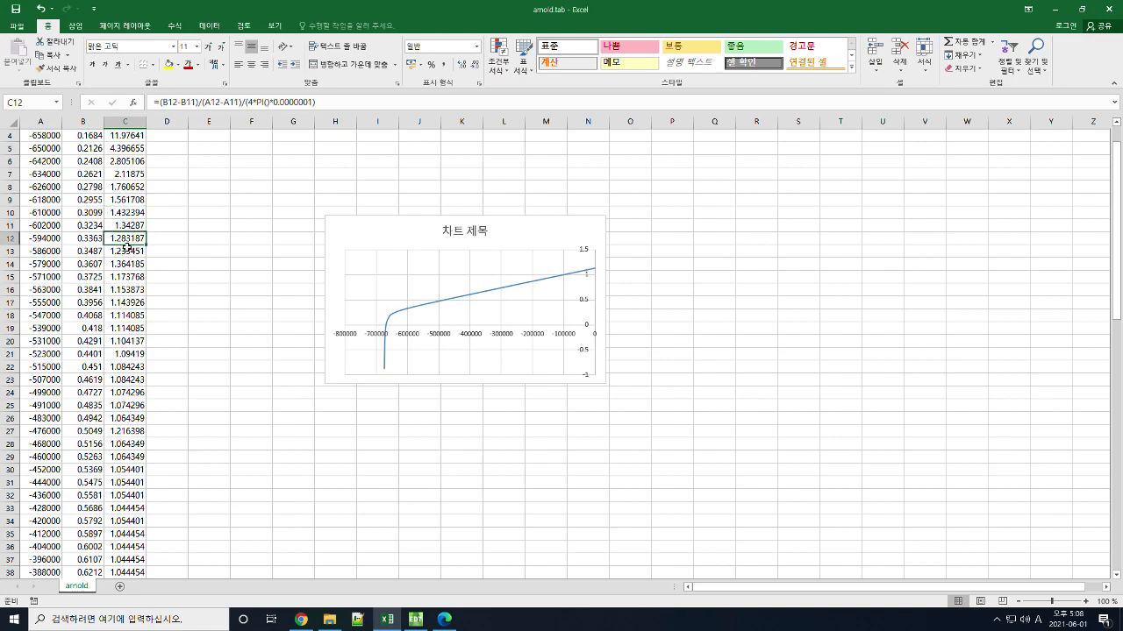
pyautogui.click(126, 264)
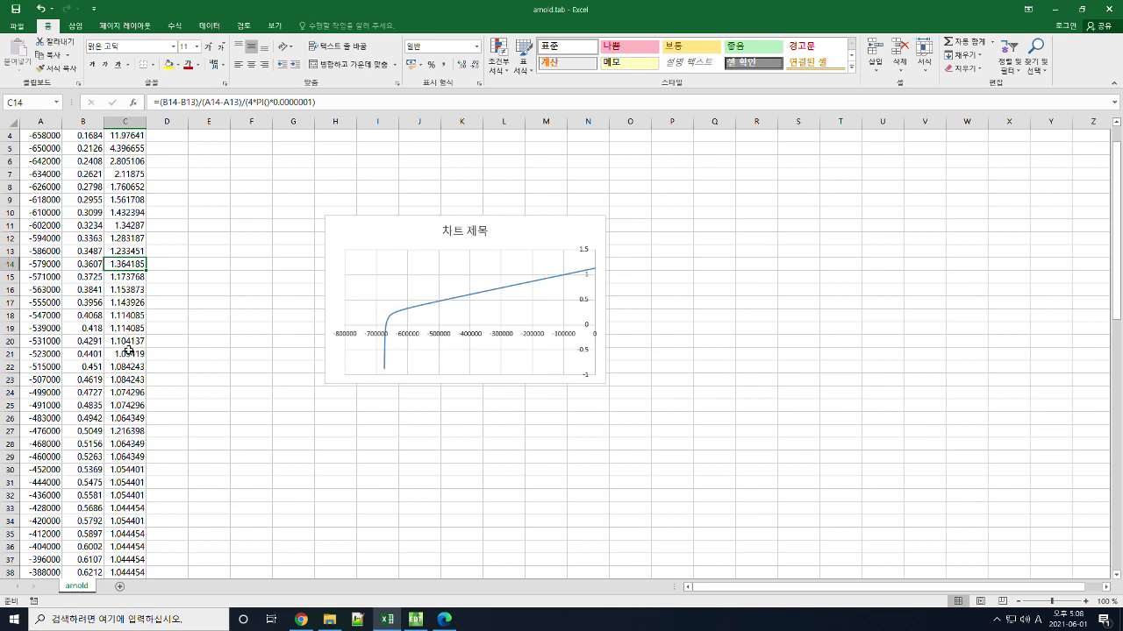
pyautogui.click(133, 404)
pyautogui.click(130, 419)
pyautogui.click(131, 430)
pyautogui.scroll(-1, 144, 405)
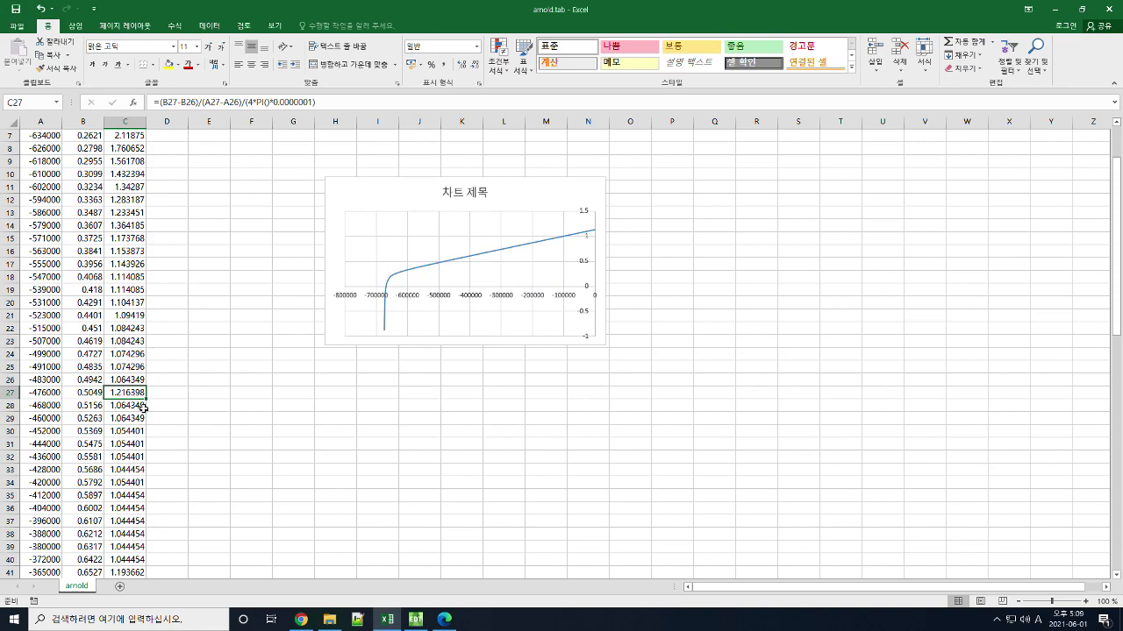
# Examine the remaining permeability values in column C, including cells C36, C41 and C43, ending at C87.
pyautogui.scroll(-1, 144, 405)
pyautogui.click(125, 469)
pyautogui.scroll(-1, 137, 441)
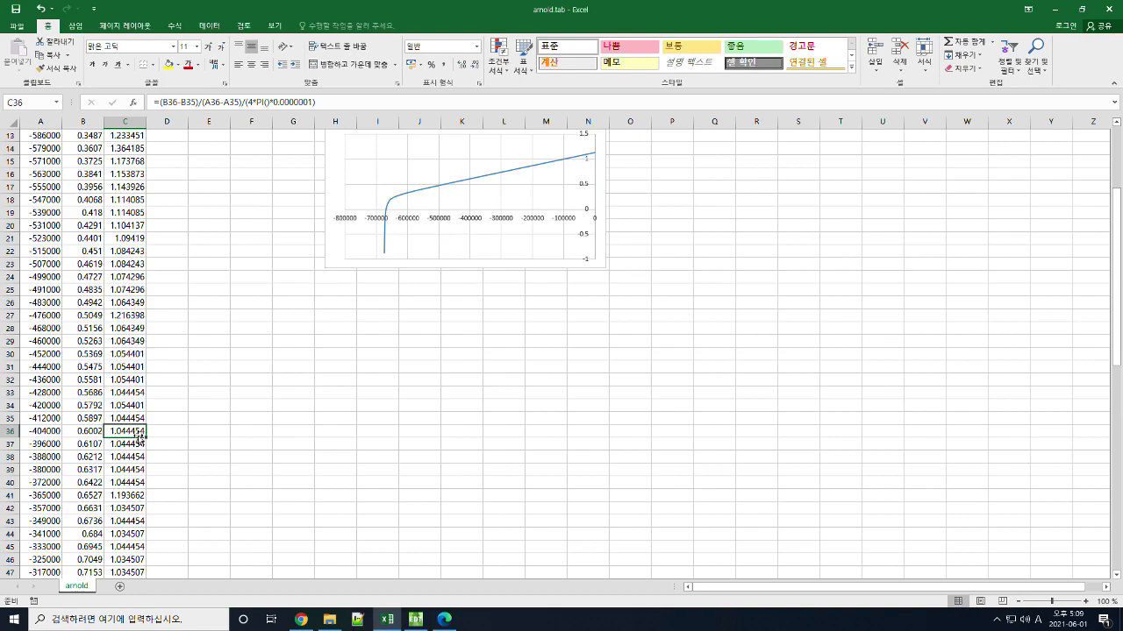
pyautogui.click(127, 483)
pyautogui.click(131, 498)
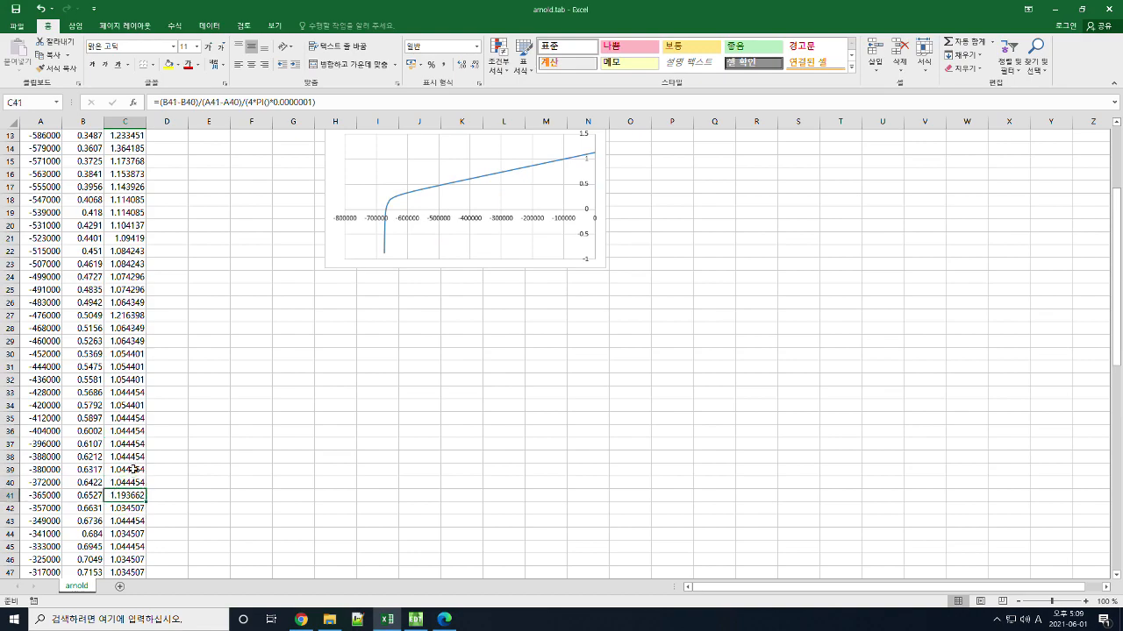
pyautogui.scroll(-1, 134, 478)
pyautogui.click(130, 474)
pyautogui.click(128, 484)
pyautogui.scroll(-1, 138, 487)
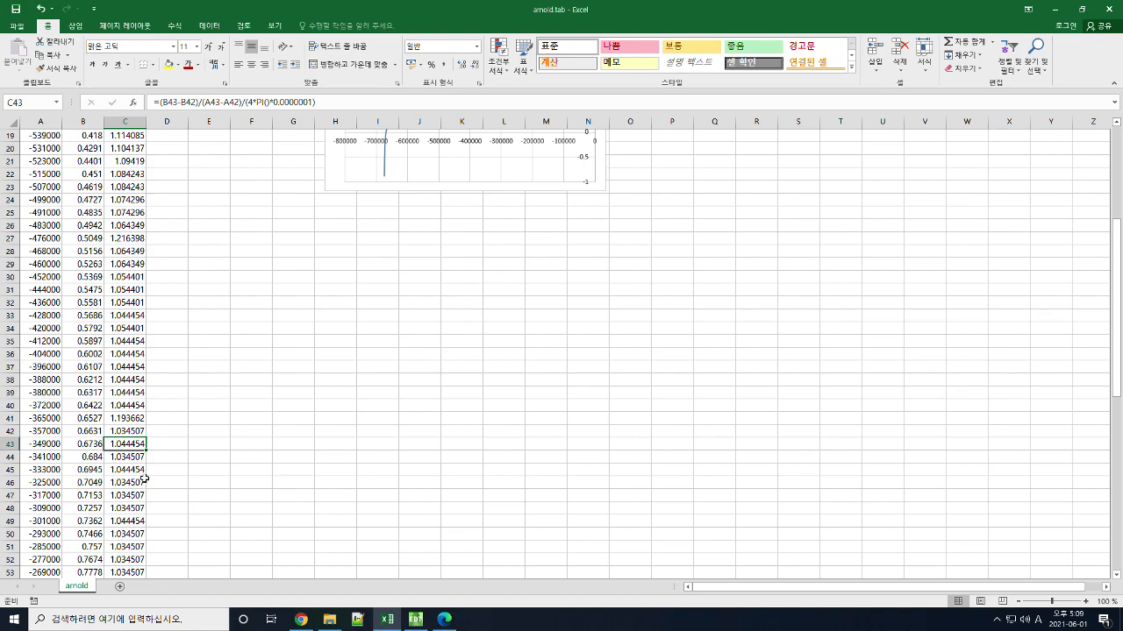
pyautogui.scroll(-1, 138, 444)
pyautogui.scroll(-7, 139, 444)
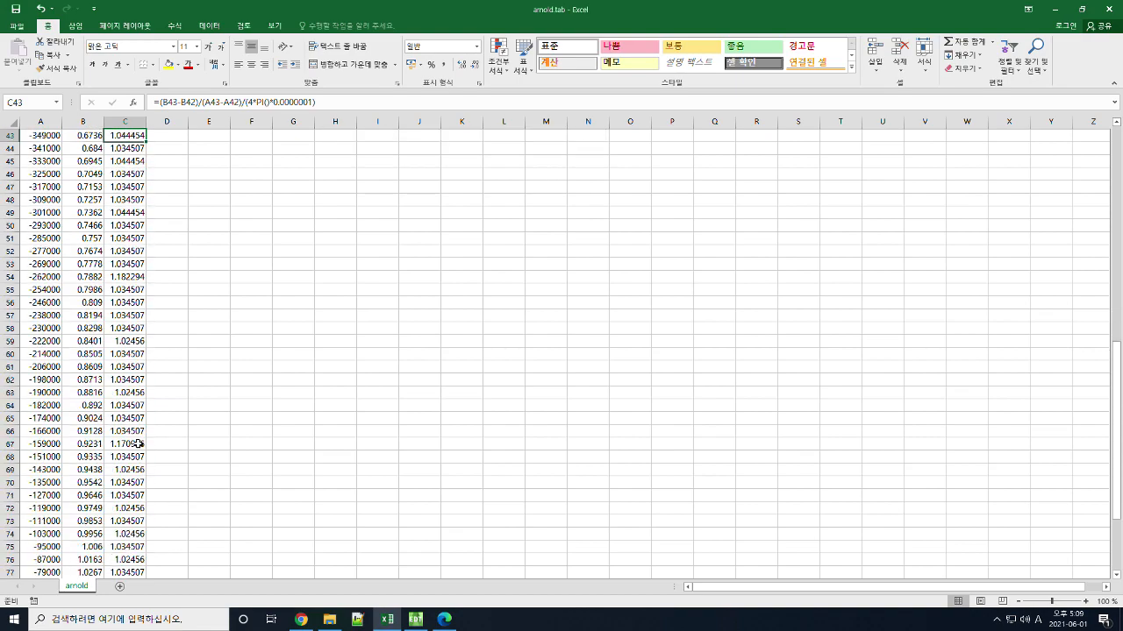
pyautogui.scroll(-4, 138, 445)
pyautogui.click(132, 545)
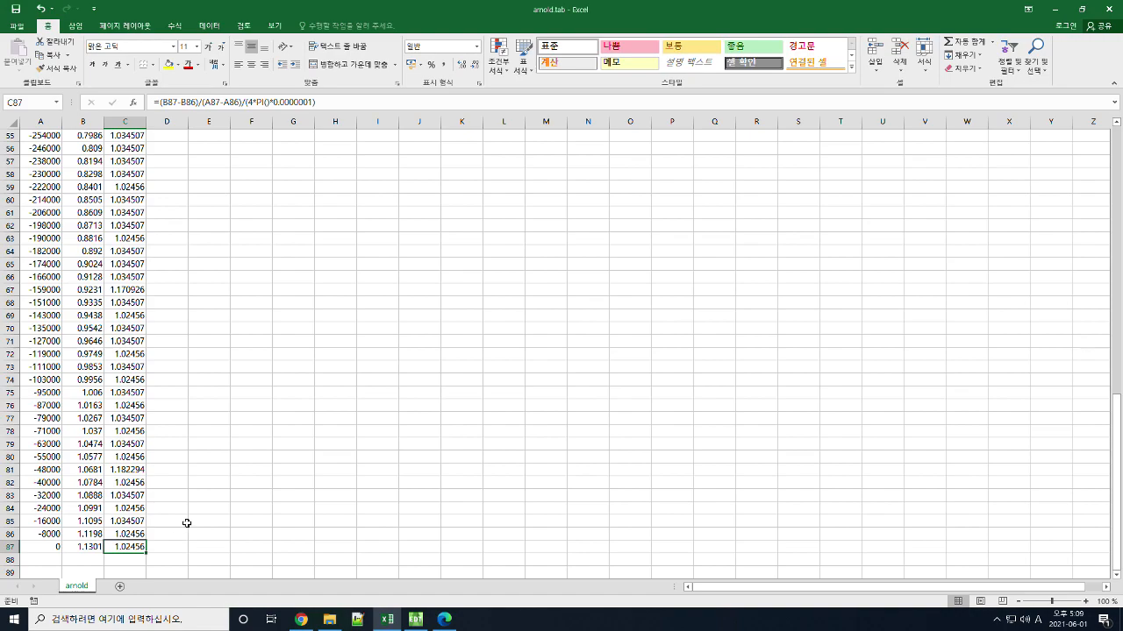
# Review the permeability values around rows 23 to 34 against the chart and select the data row A30:C30.
pyautogui.scroll(18, 186, 523)
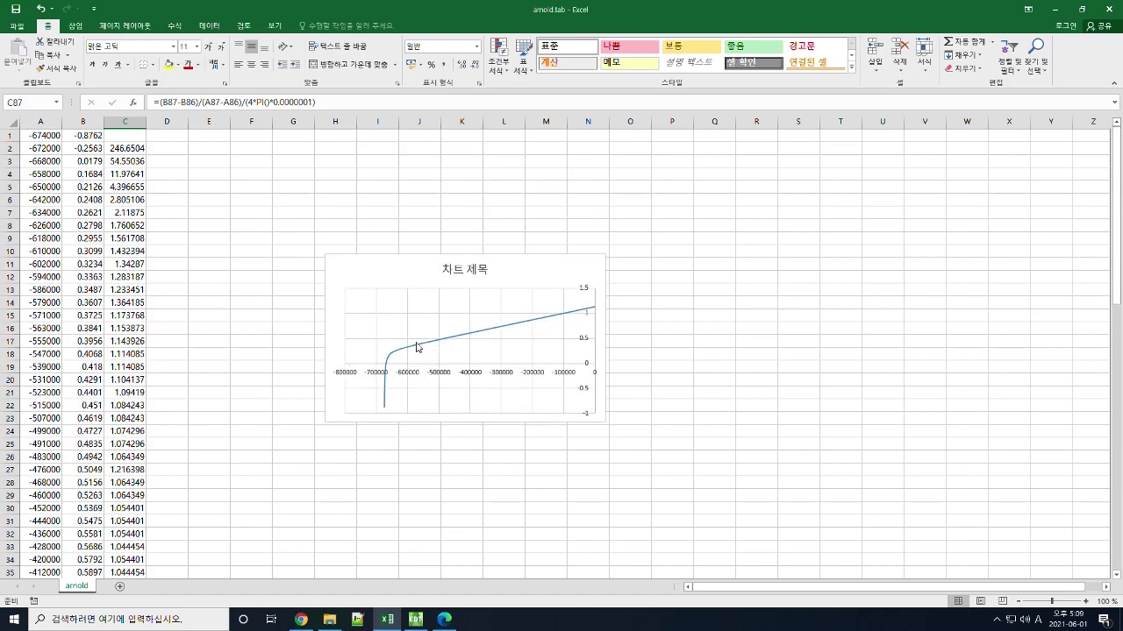
pyautogui.click(154, 416)
pyautogui.scroll(-1, 153, 422)
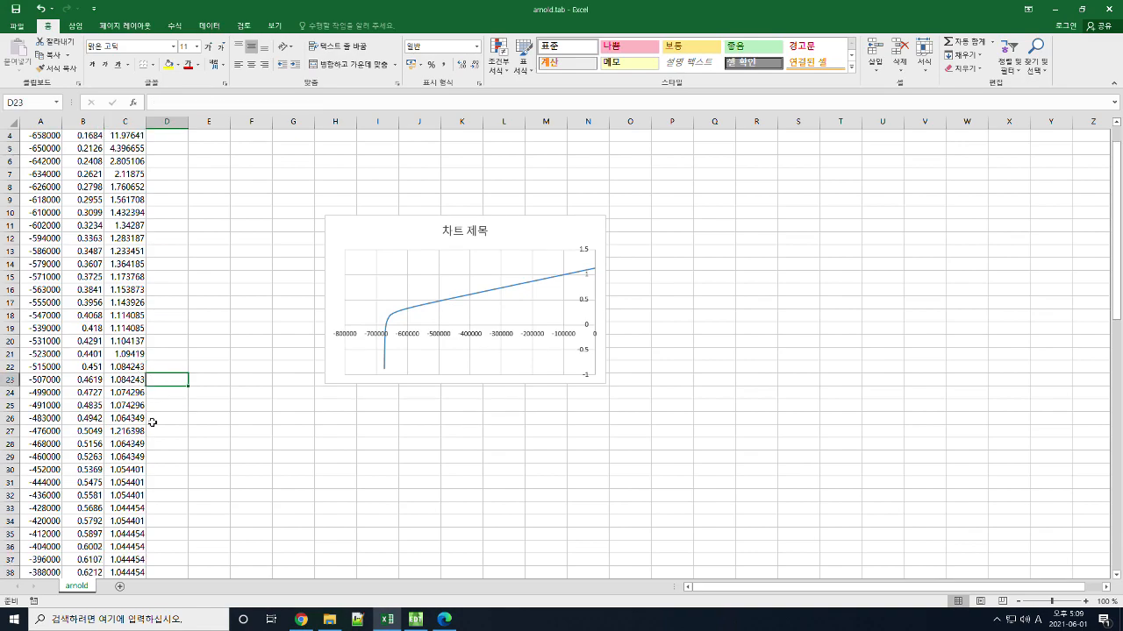
pyautogui.click(127, 470)
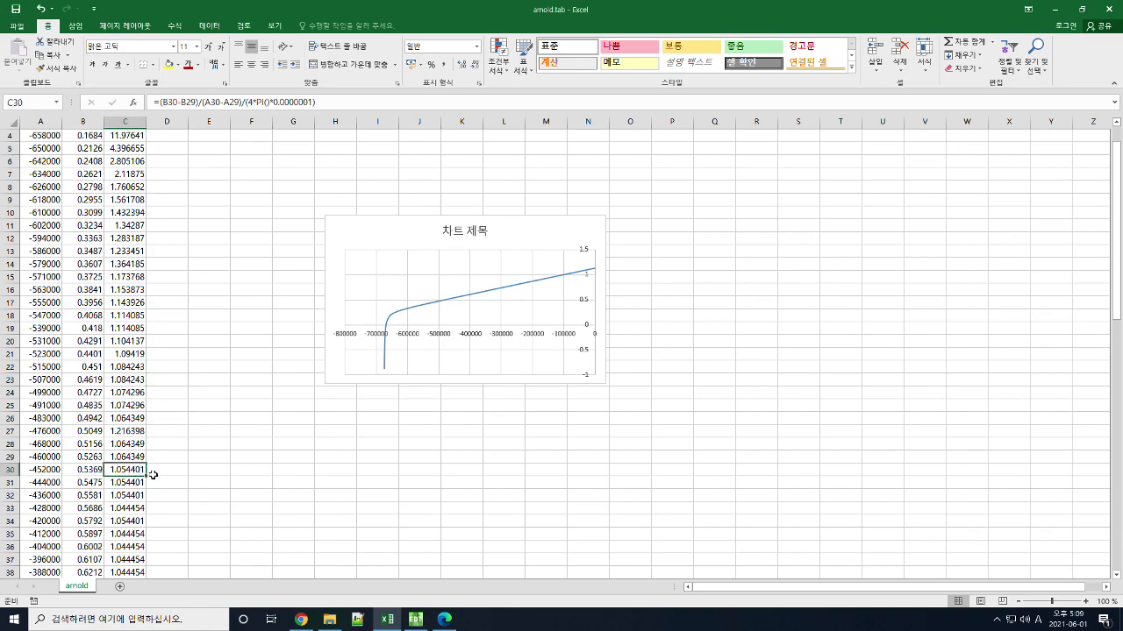
pyautogui.scroll(-1, 176, 471)
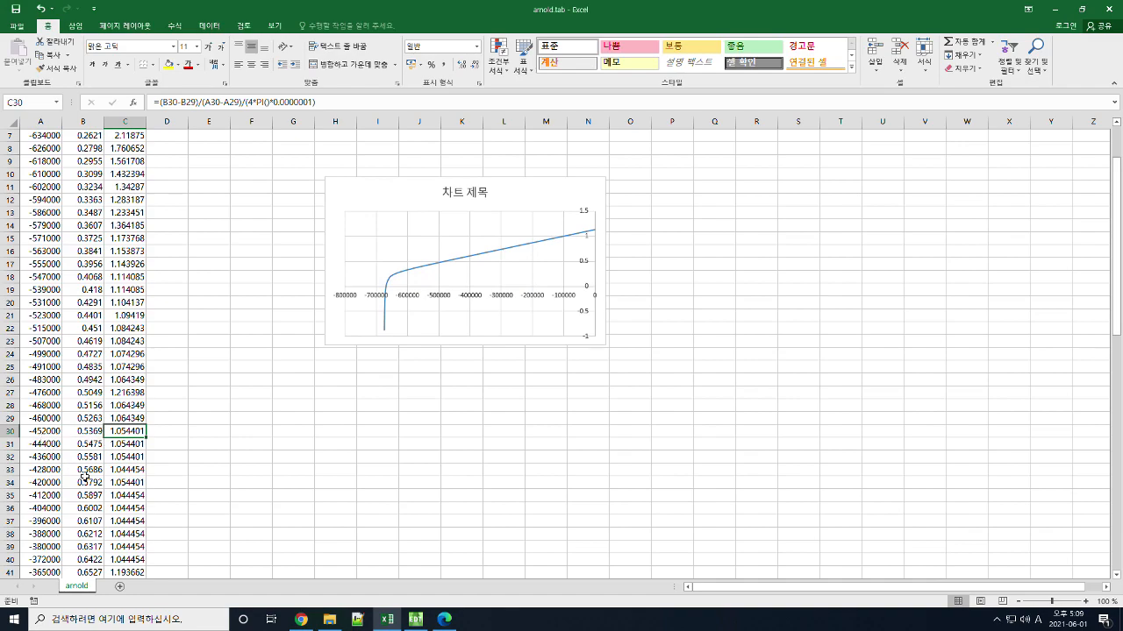
pyautogui.moveTo(40, 483); pyautogui.dragTo(127, 483)
pyautogui.moveTo(40, 430); pyautogui.dragTo(127, 430)
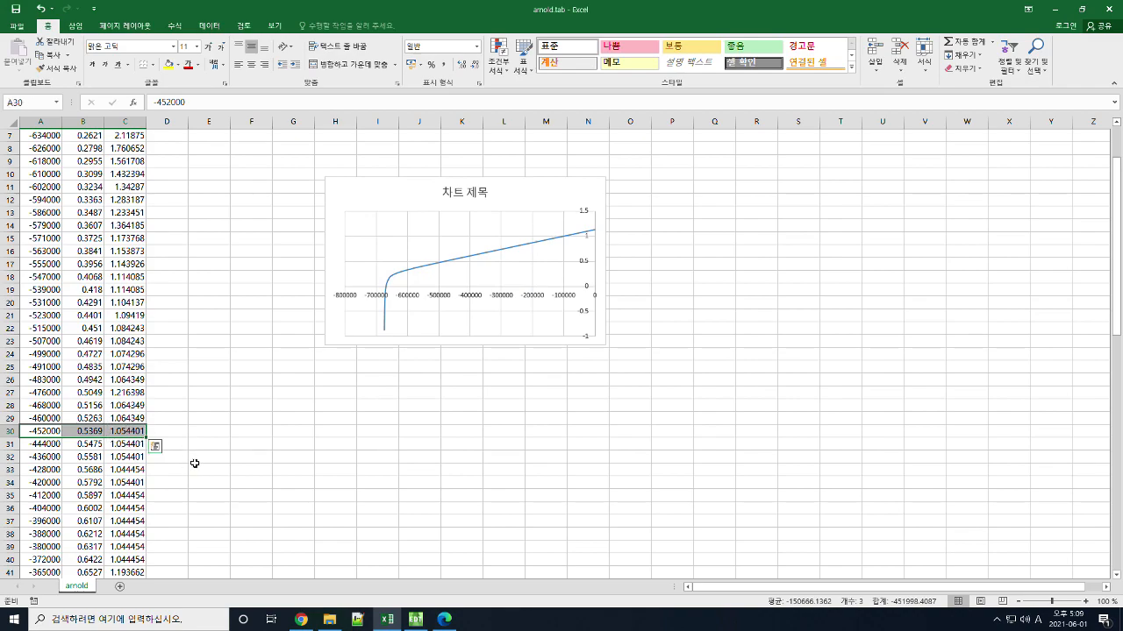
# Copy the first 29 rows of H, B and permeability data, A1:C29, into a second table starting at E1.
pyautogui.click(33, 432)
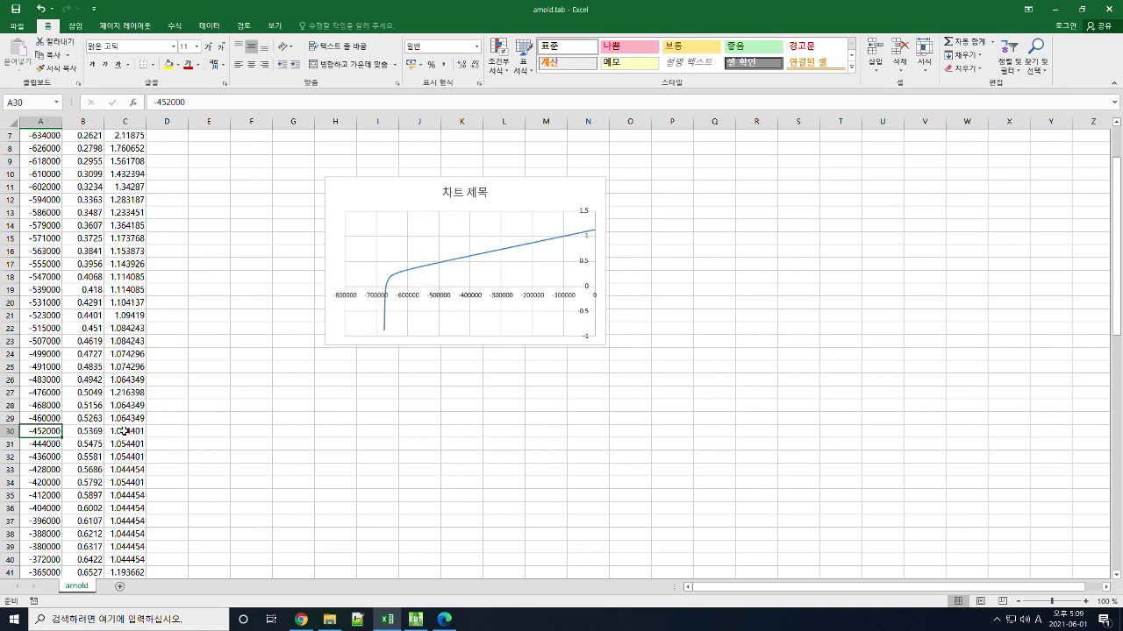
pyautogui.moveTo(36, 418); pyautogui.dragTo(114, 37)
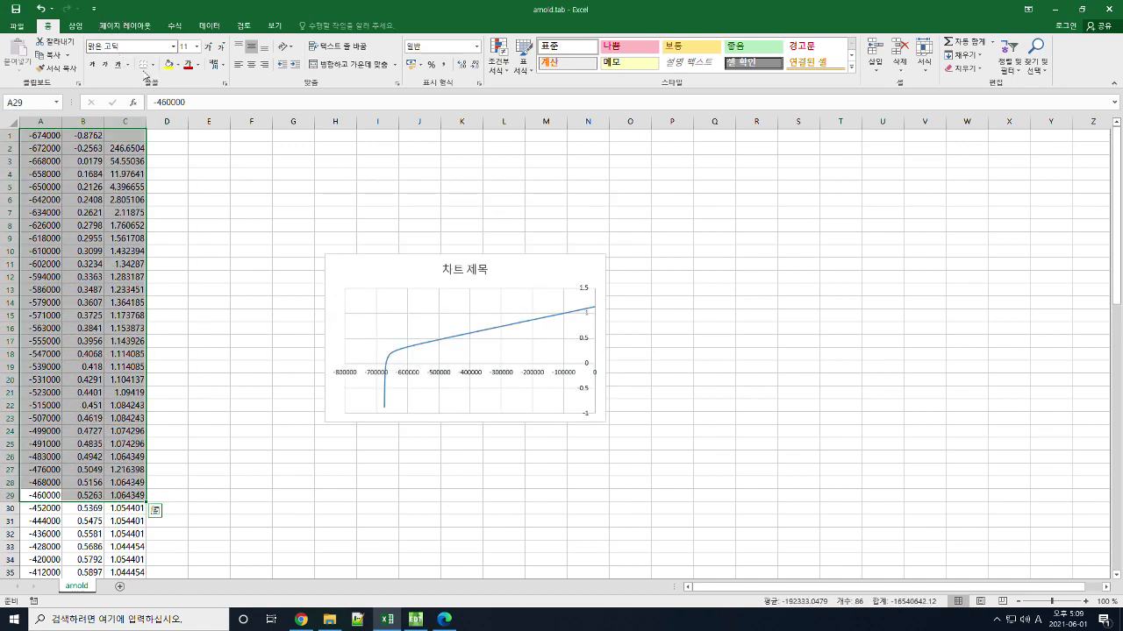
pyautogui.hotkey('ctrl', 'c')
pyautogui.click(197, 136)
pyautogui.hotkey('ctrl', 'v')
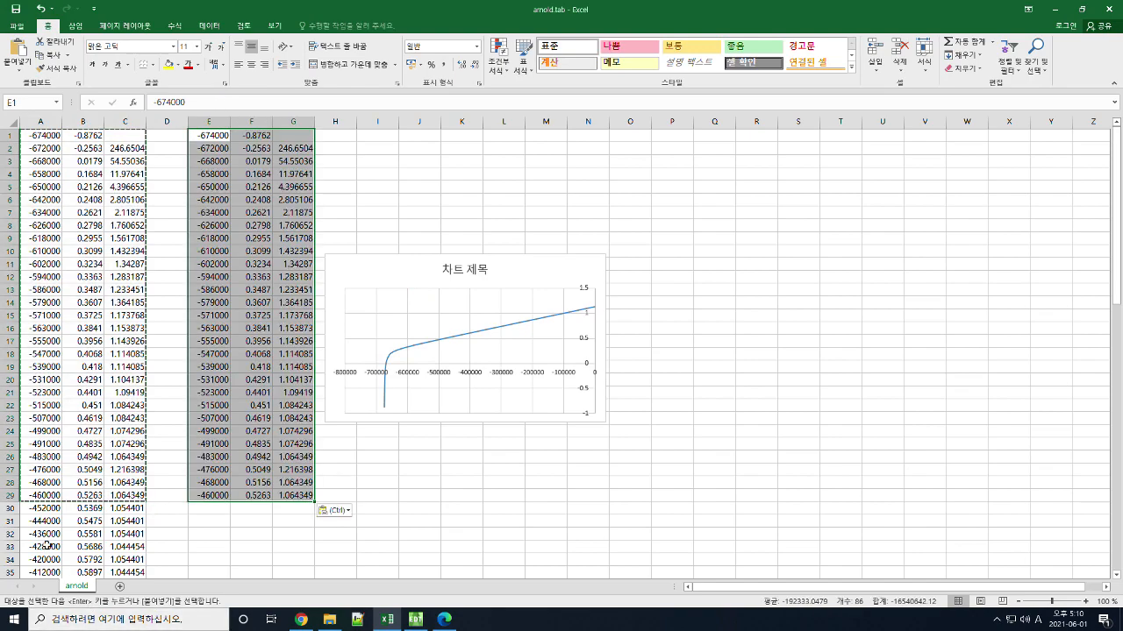
# Copy the final data row A87:C87 into E30 as the end of the reduced table and check the permeability formula in G30.
pyautogui.scroll(-3, 107, 546)
pyautogui.scroll(-12, 107, 546)
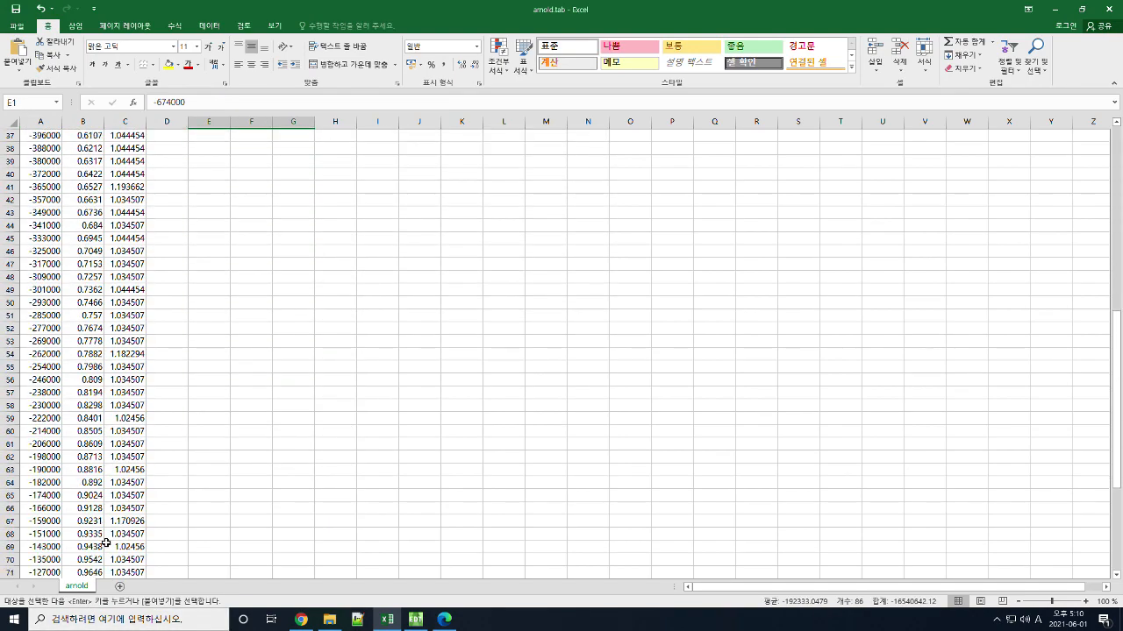
pyautogui.scroll(-3, 78, 551)
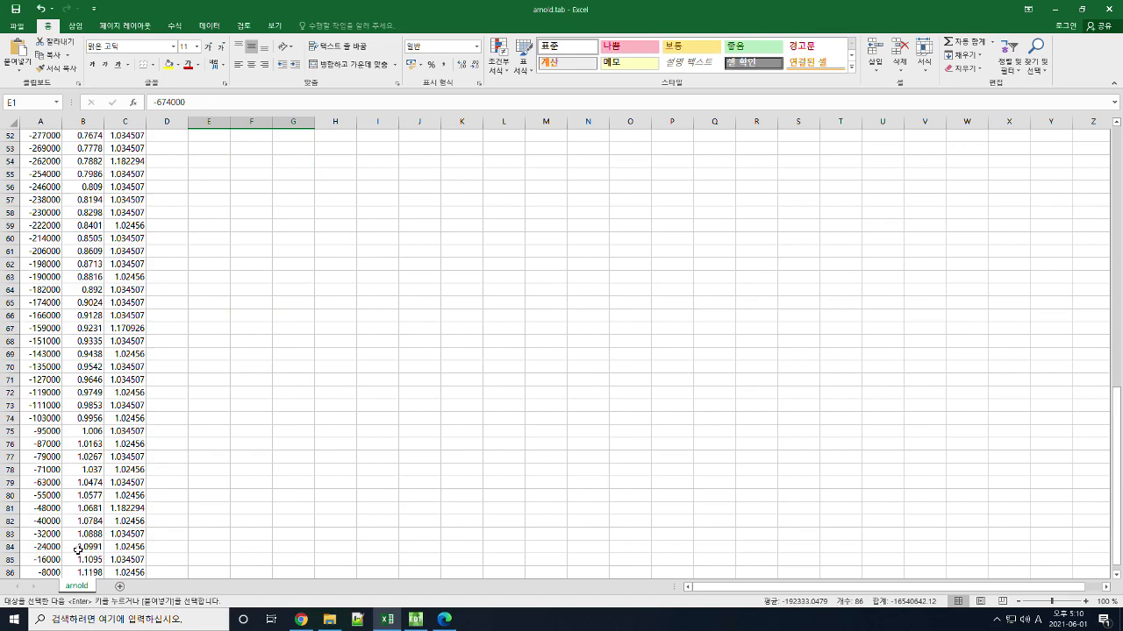
pyautogui.moveTo(43, 547); pyautogui.dragTo(124, 546)
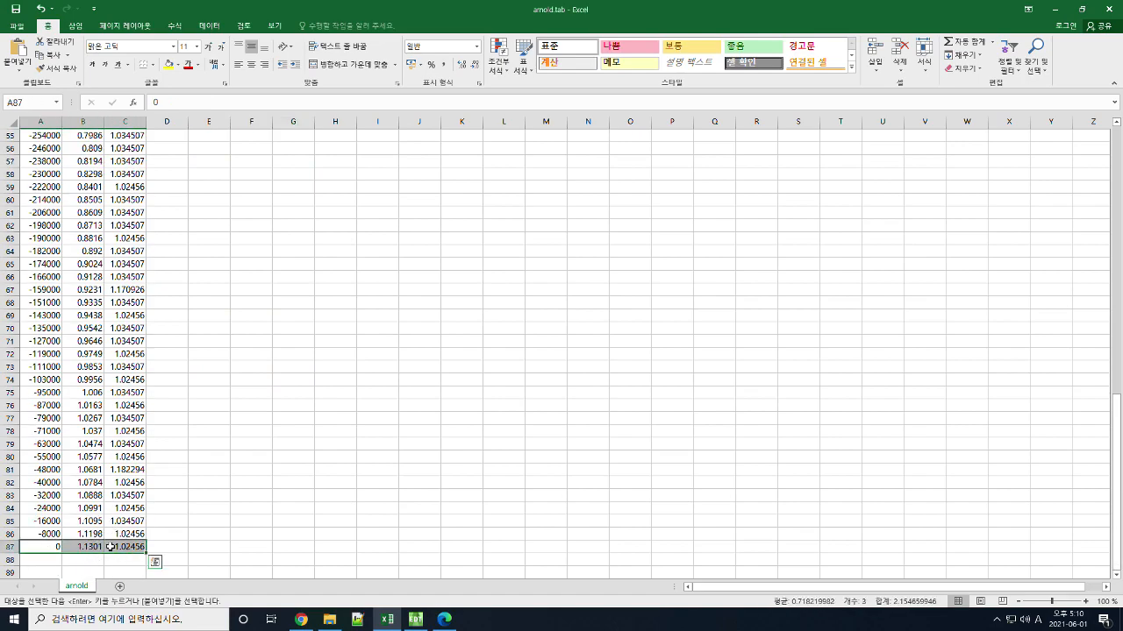
pyautogui.scroll(2, 244, 543)
pyautogui.scroll(16, 245, 543)
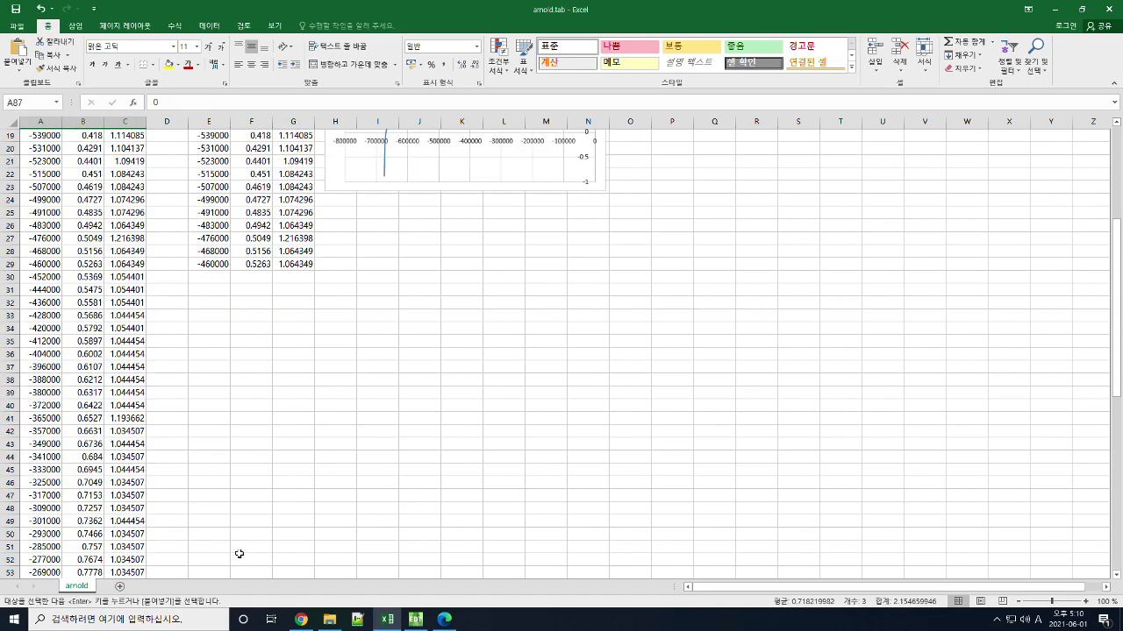
pyautogui.click(211, 509)
pyautogui.hotkey('ctrl', 'v')
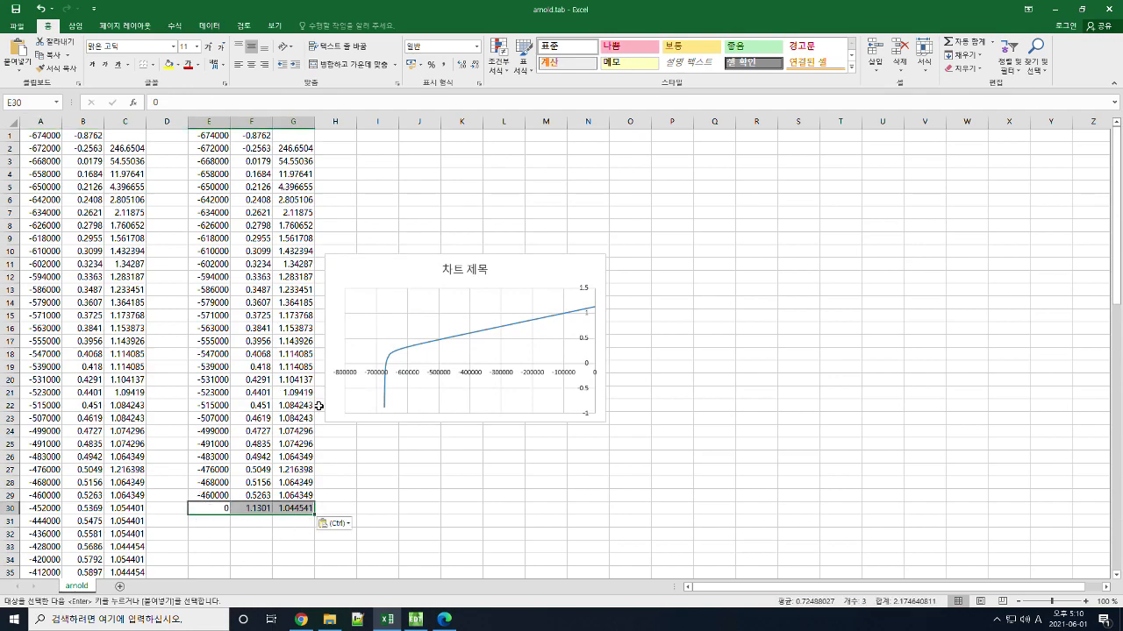
pyautogui.click(290, 509)
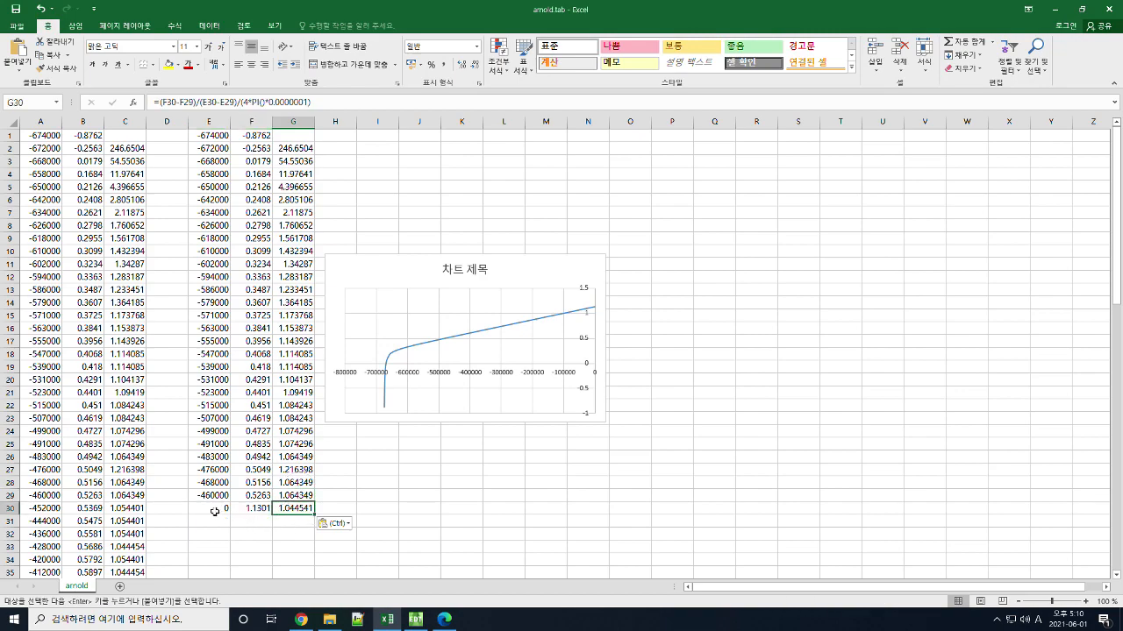
pyautogui.scroll(-20, 214, 511)
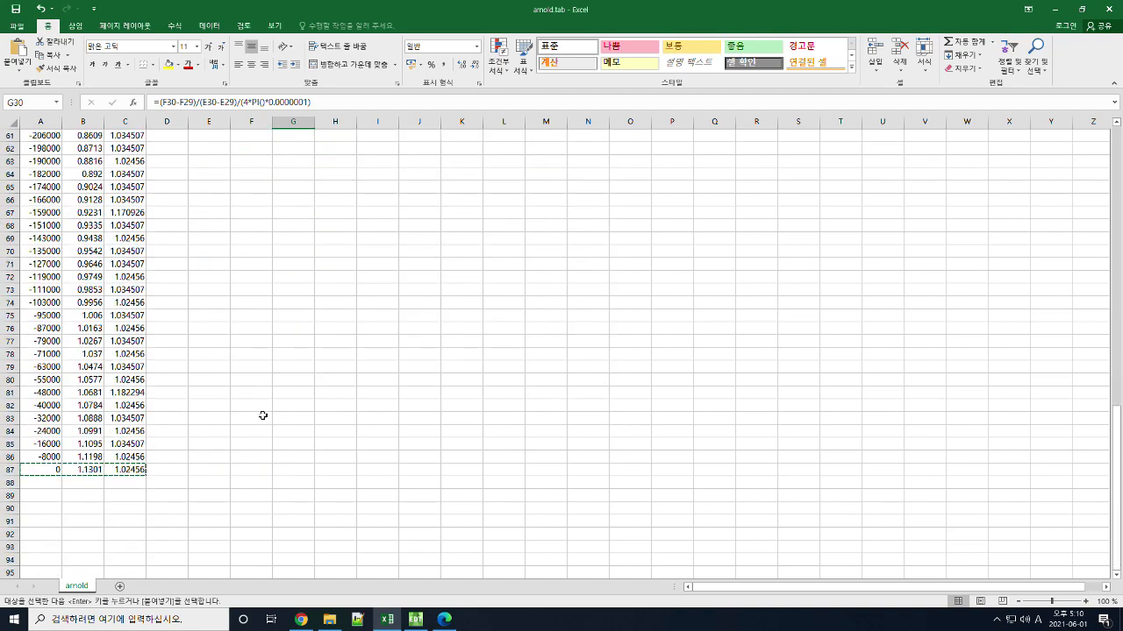
pyautogui.scroll(19, 262, 415)
pyautogui.hotkey('ctrl', 'v')
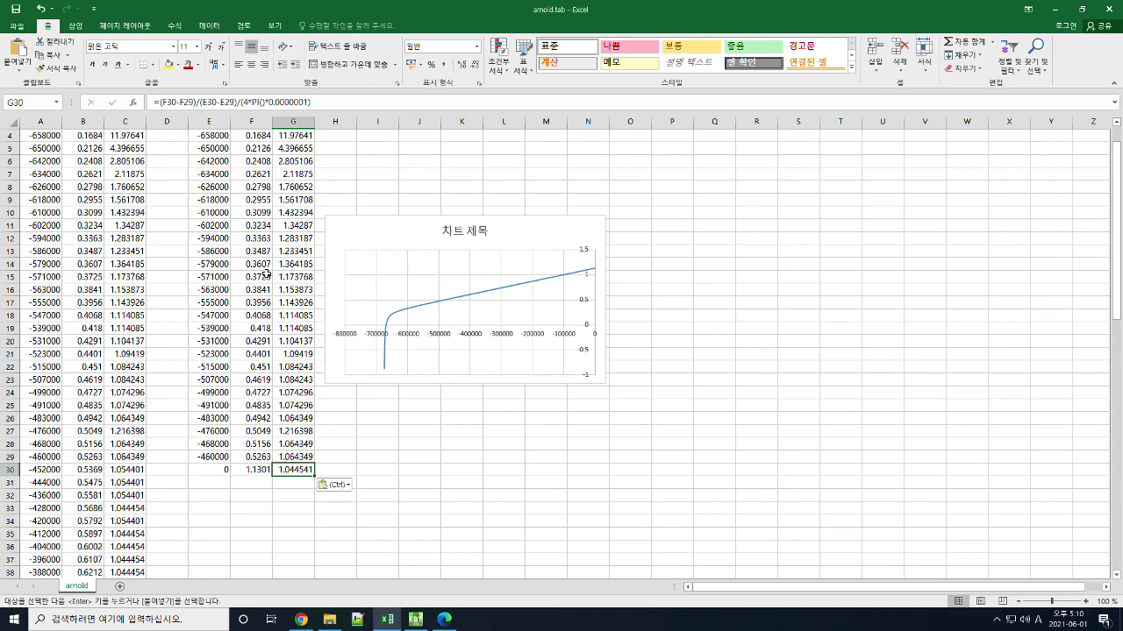
# Move the chart farther from the reduced table and add a second series with X values E1:E30 and Y values F1:F30.
pyautogui.moveTo(381, 229); pyautogui.dragTo(453, 212)
pyautogui.rightClick(453, 212)
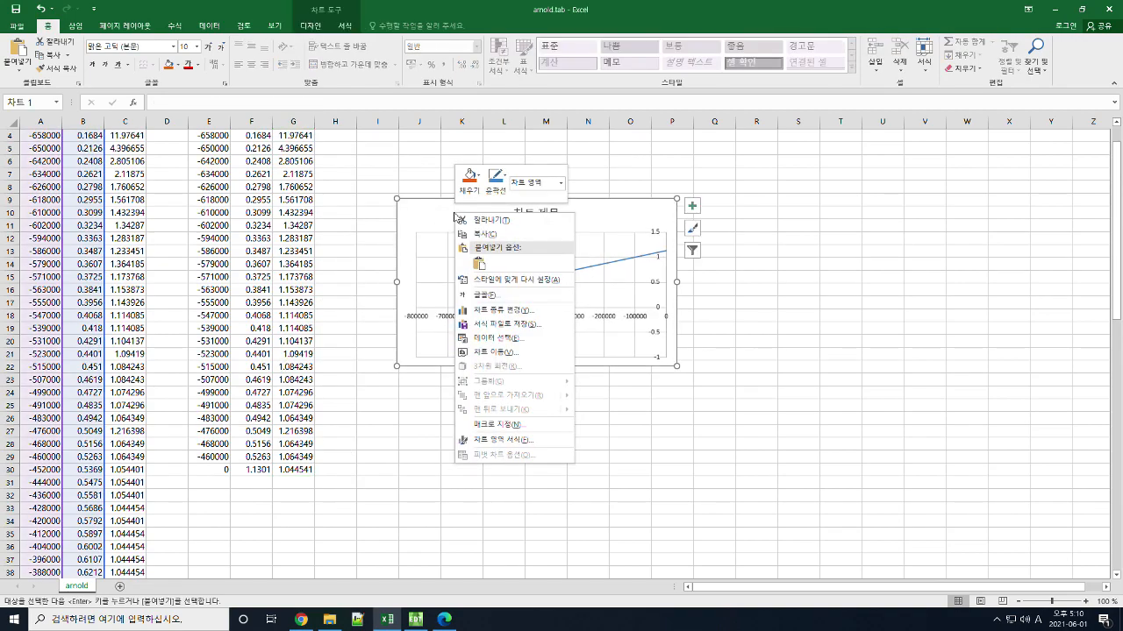
pyautogui.click(496, 341)
pyautogui.click(37, 176)
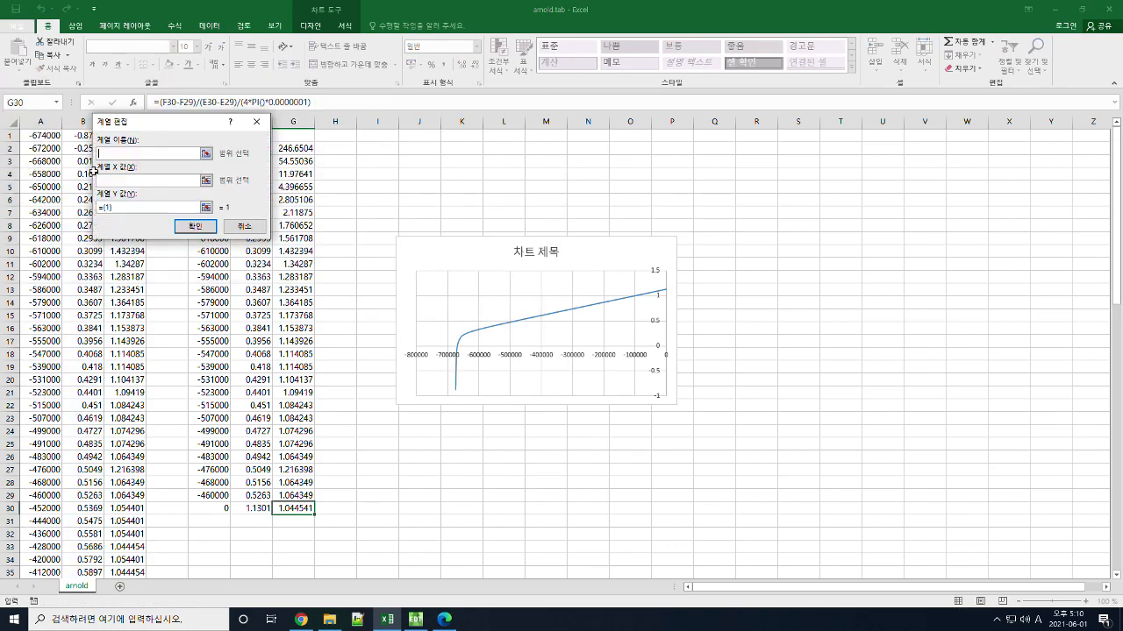
pyautogui.moveTo(123, 123); pyautogui.dragTo(22, 167)
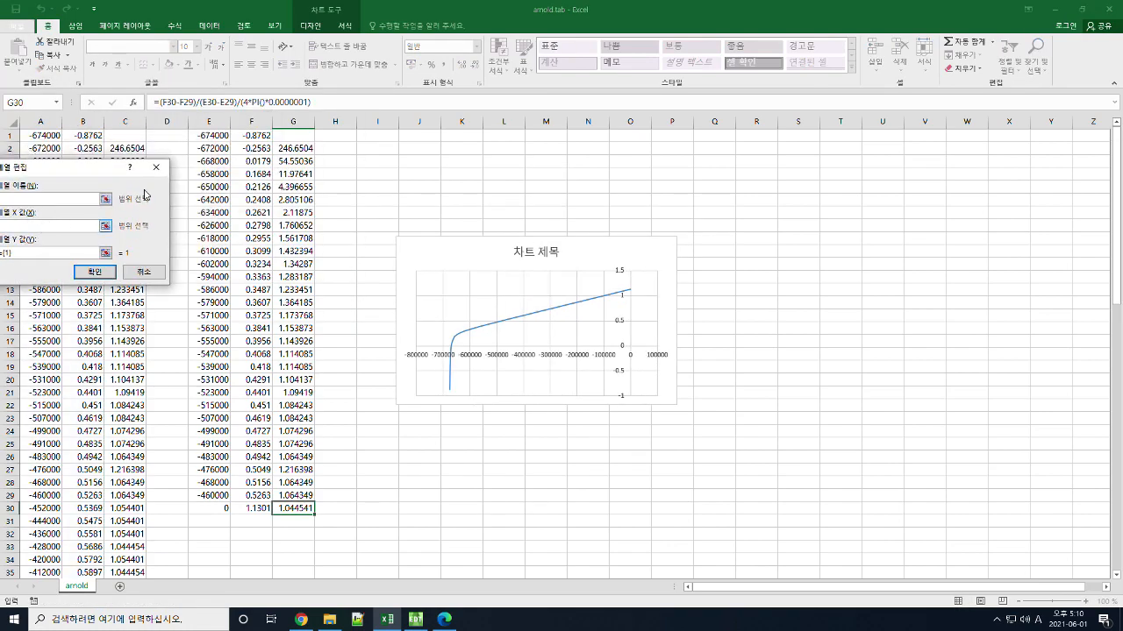
pyautogui.moveTo(211, 136); pyautogui.dragTo(217, 510)
pyautogui.click(35, 253)
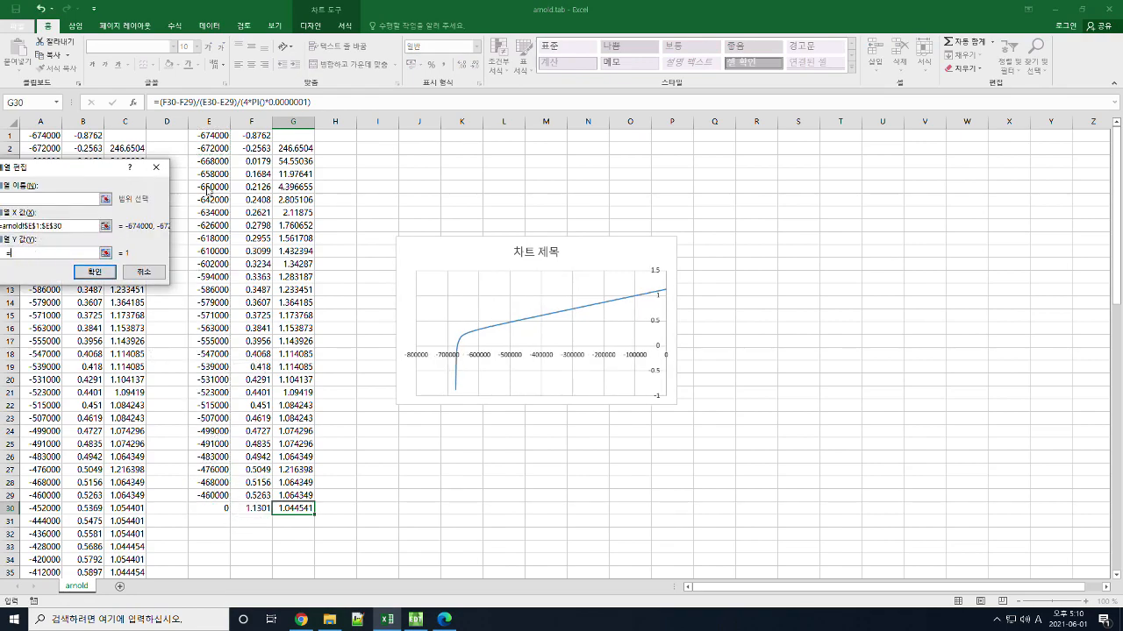
pyautogui.moveTo(258, 136); pyautogui.dragTo(252, 509)
pyautogui.click(117, 274)
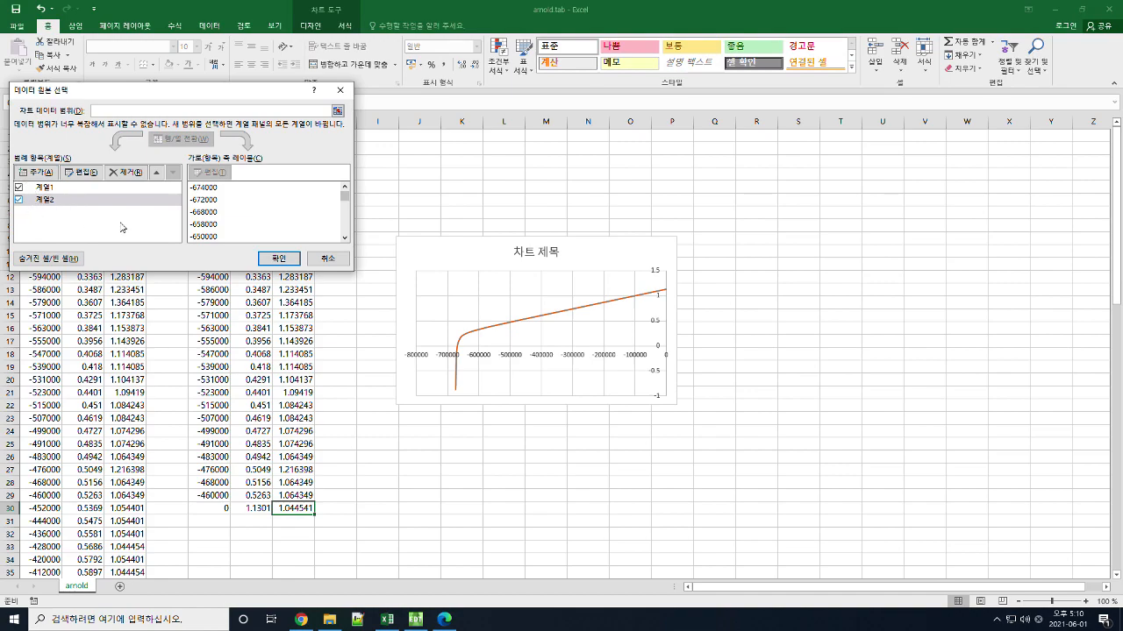
pyautogui.click(266, 257)
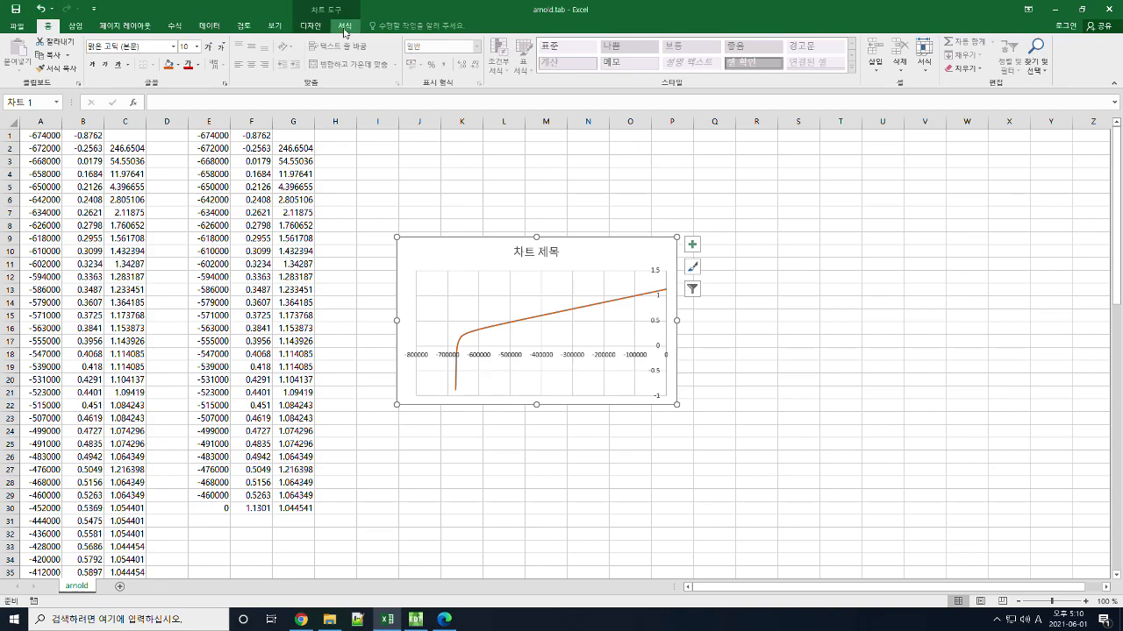
# Add a legend above the plot area of the B-H chart.
pyautogui.click(277, 27)
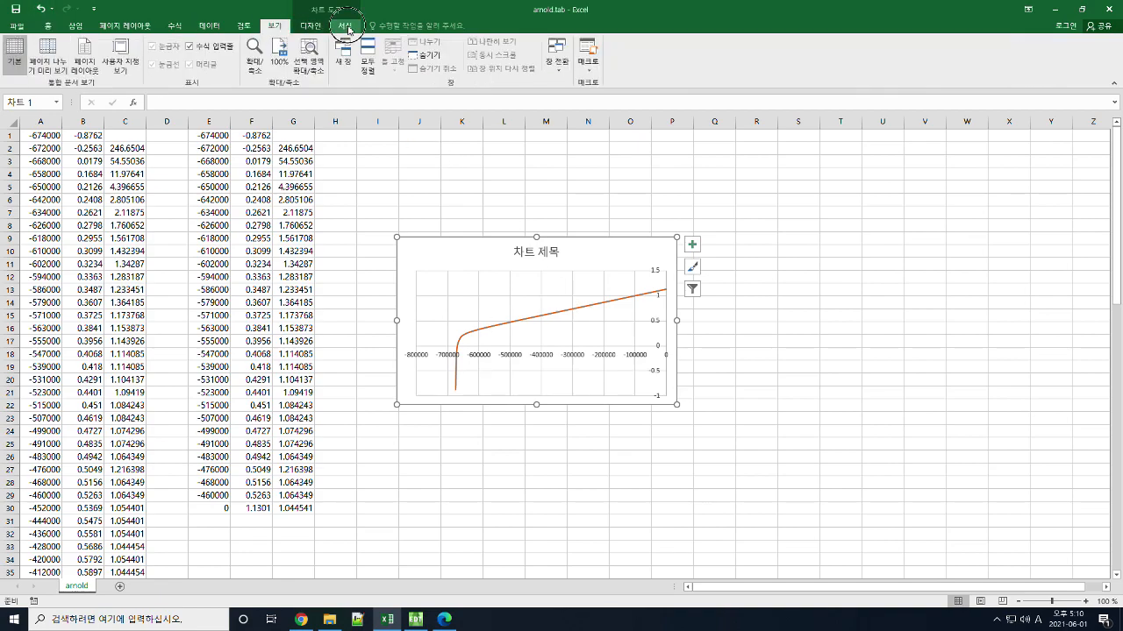
pyautogui.click(310, 26)
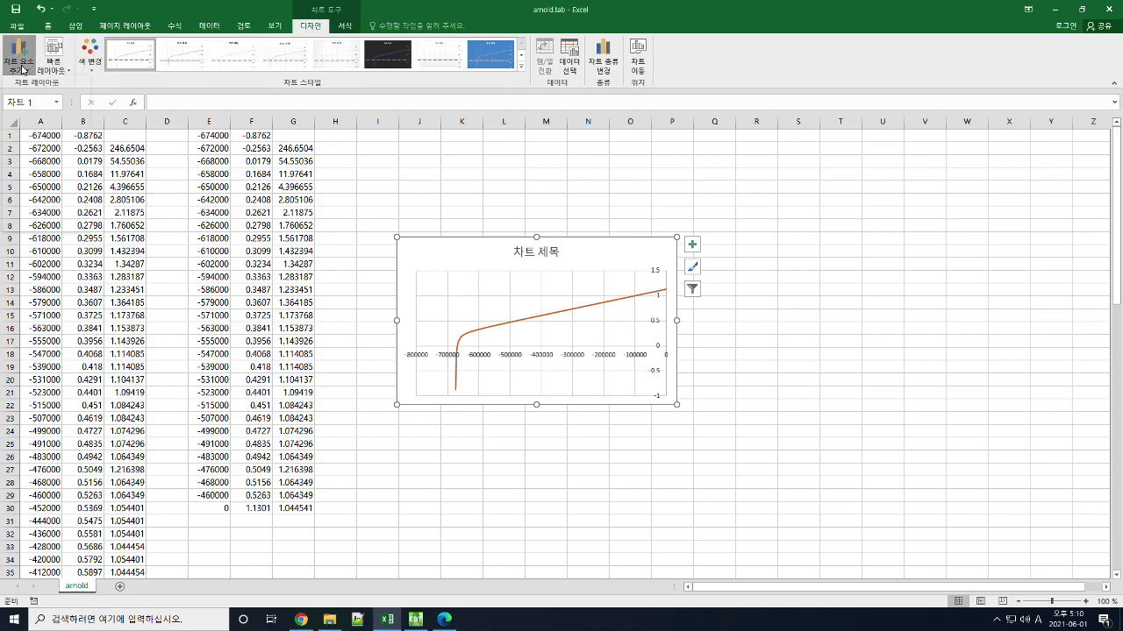
pyautogui.click(18, 56)
pyautogui.moveTo(62, 182)
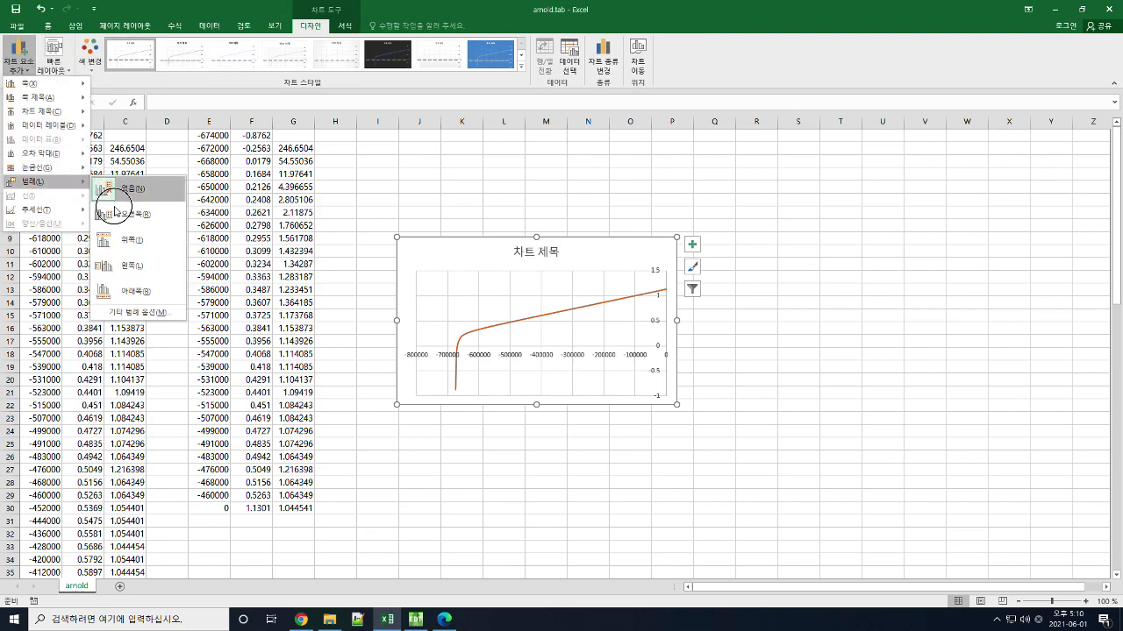
pyautogui.click(123, 240)
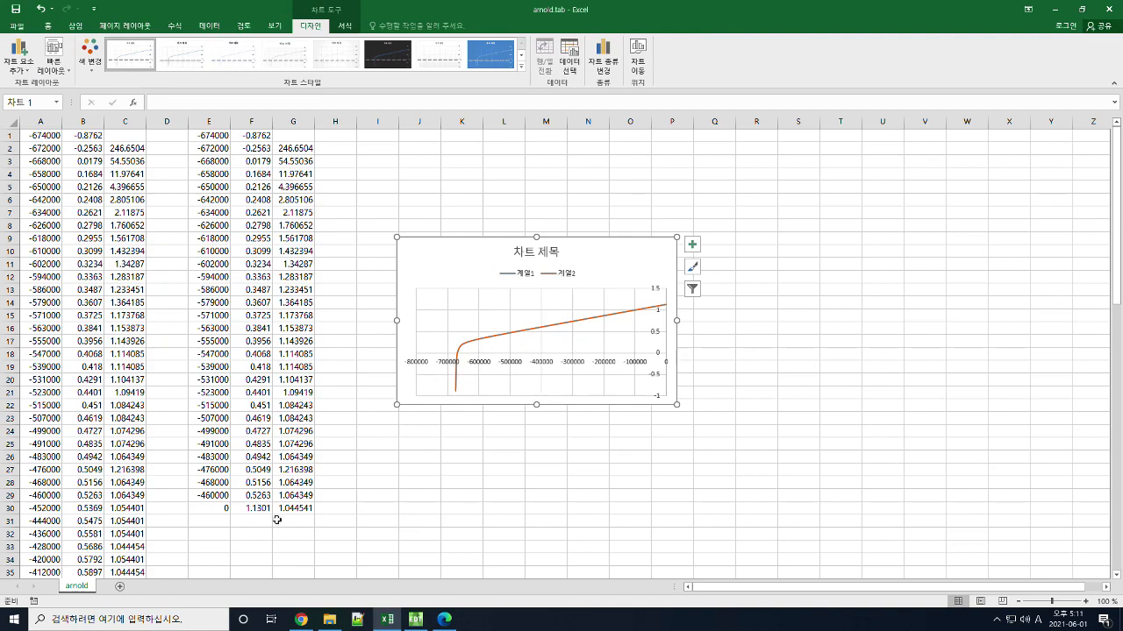
# Clear the end-point row E30:G30 to compare the two plotted curves, and undo the deletion.
pyautogui.moveTo(214, 510); pyautogui.dragTo(293, 510)
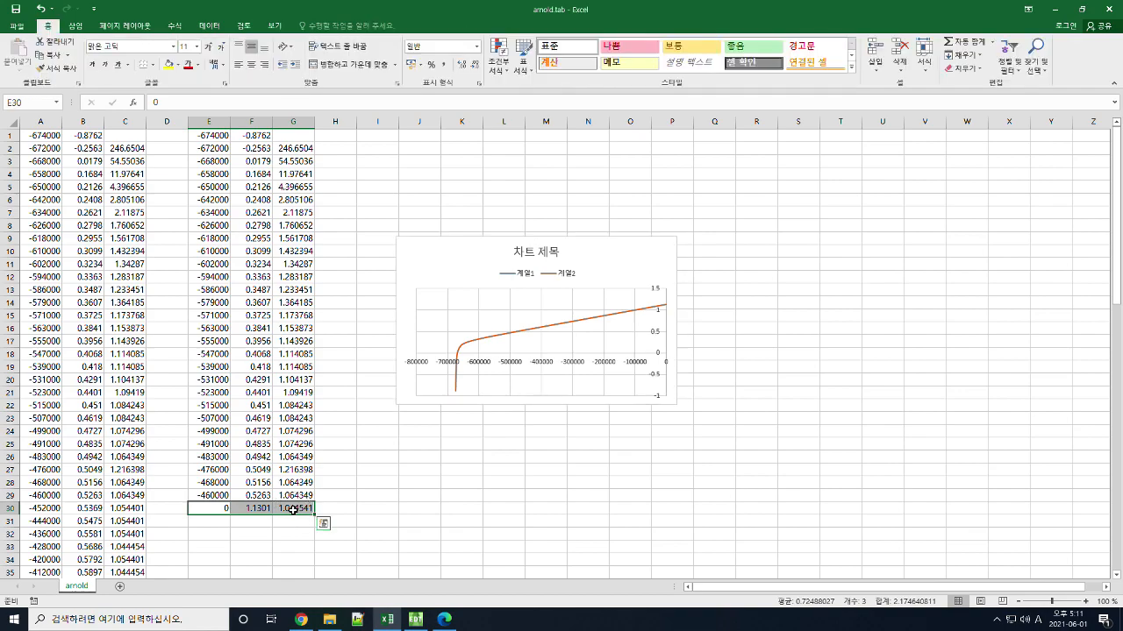
pyautogui.press('Delete')
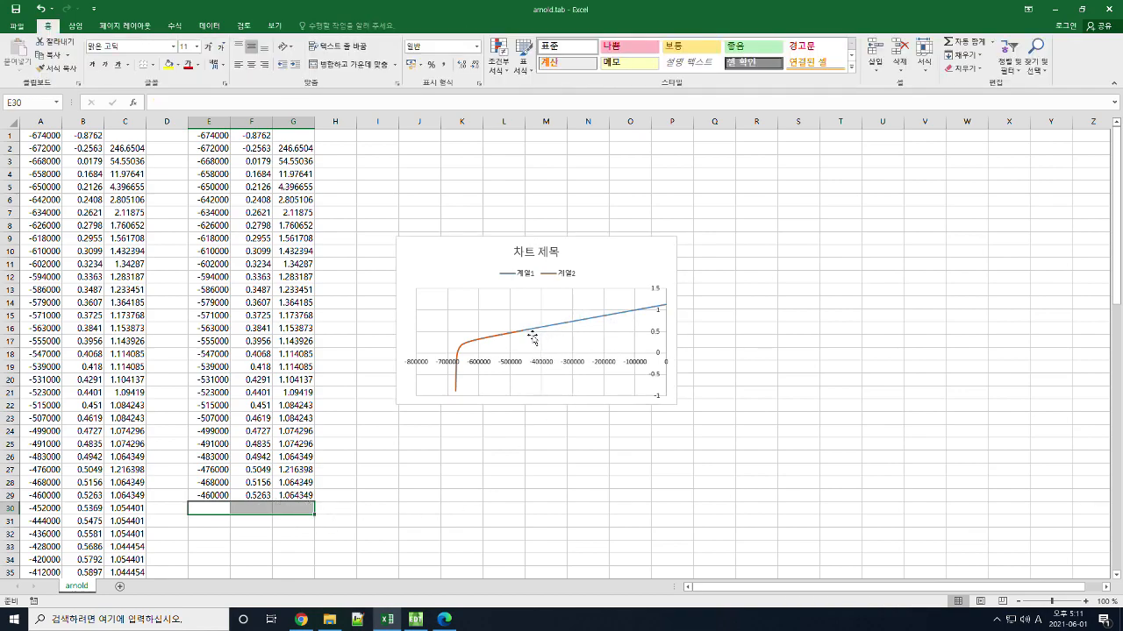
pyautogui.click(550, 467)
pyautogui.hotkey('ctrl', 'z')
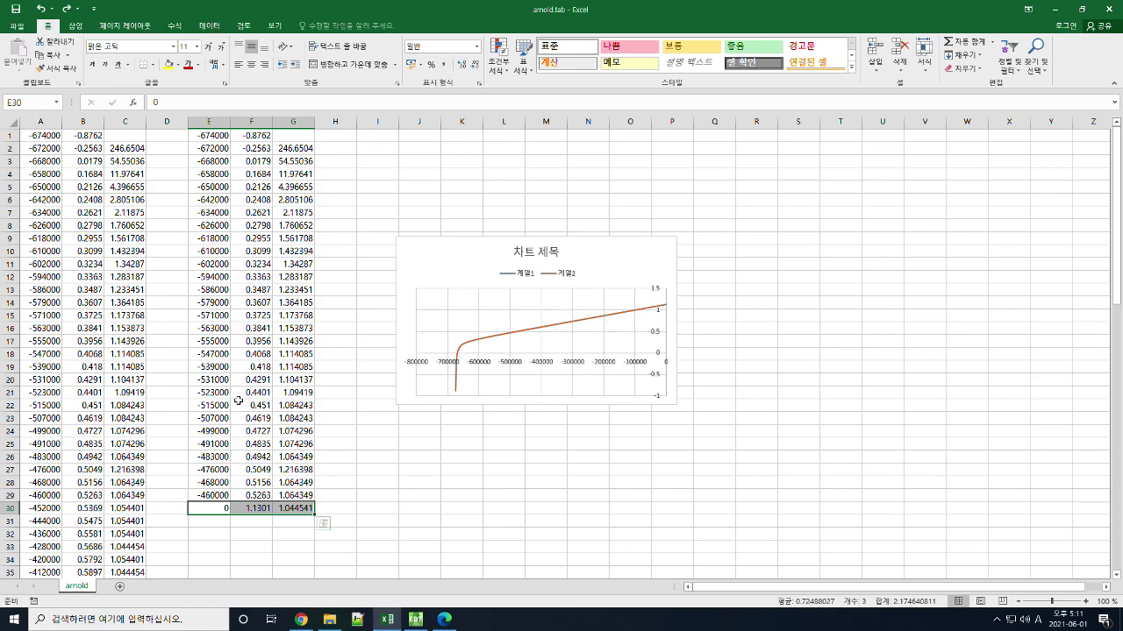
# Compare the reduced table's end-point row E30:G30 with the original final row A87:C87.
pyautogui.scroll(-1, 241, 398)
pyautogui.click(250, 405)
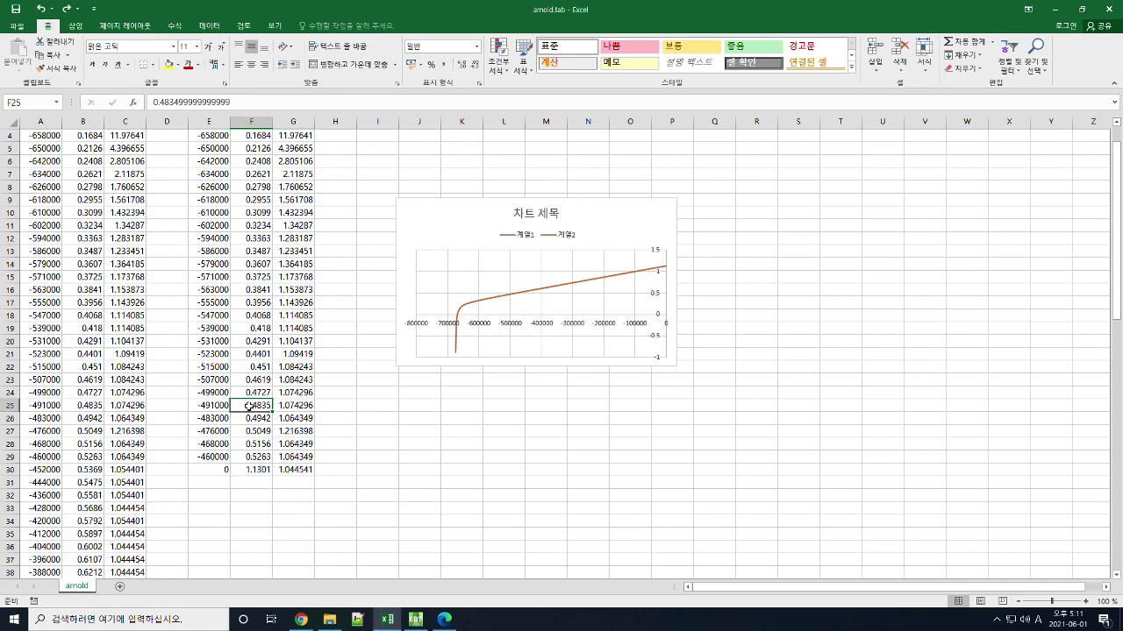
pyautogui.scroll(-1, 250, 406)
pyautogui.scroll(-1, 250, 406)
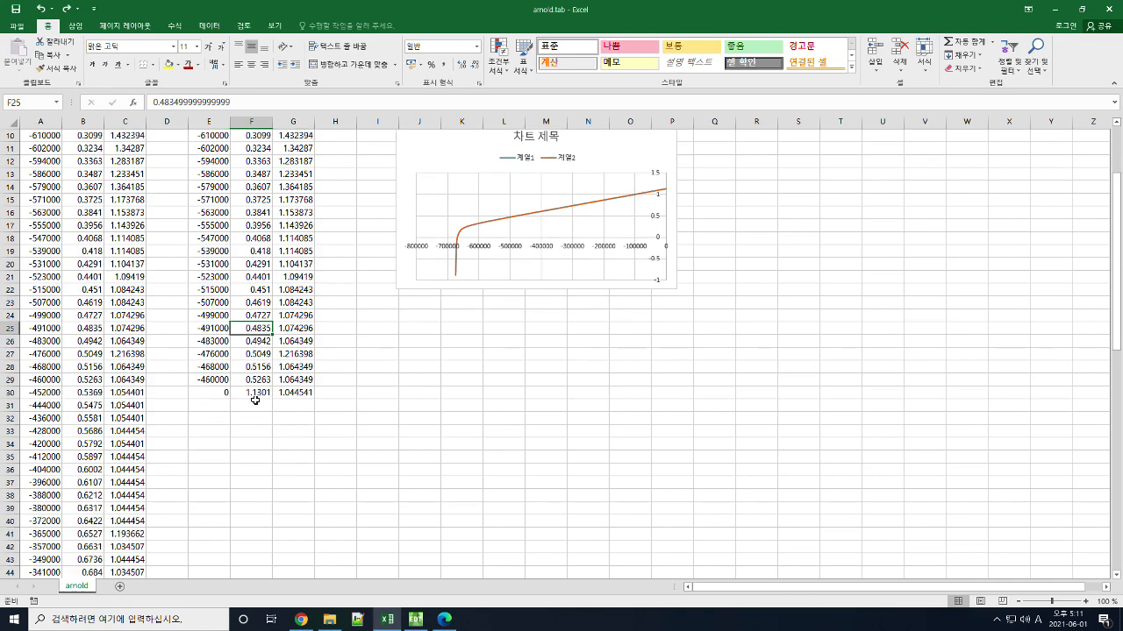
pyautogui.moveTo(212, 392); pyautogui.dragTo(298, 393)
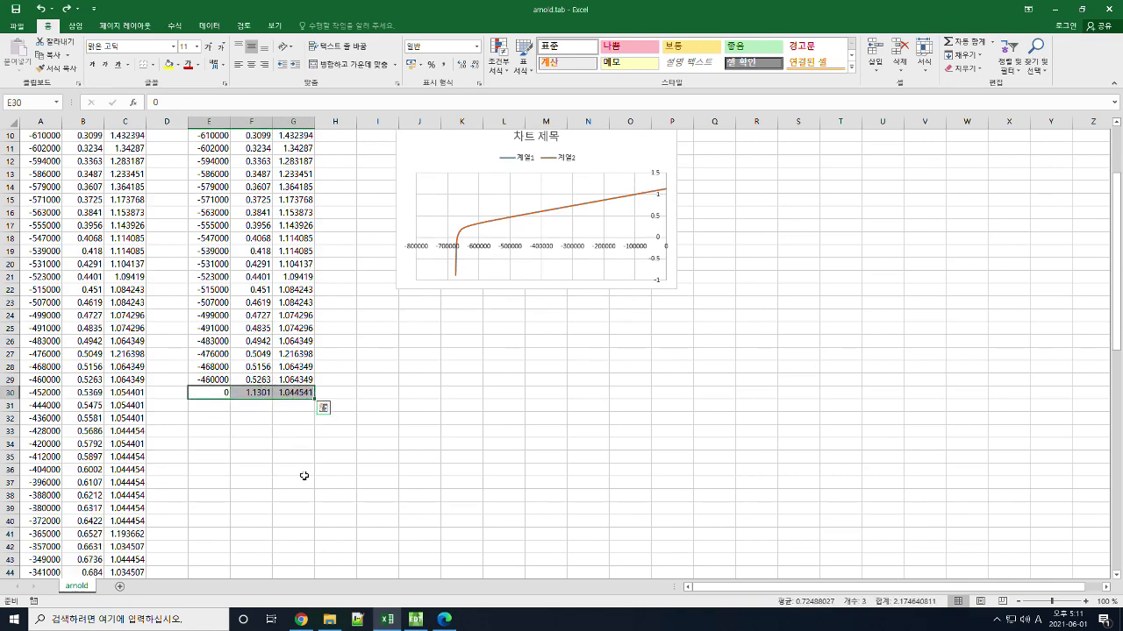
pyautogui.scroll(-13, 256, 471)
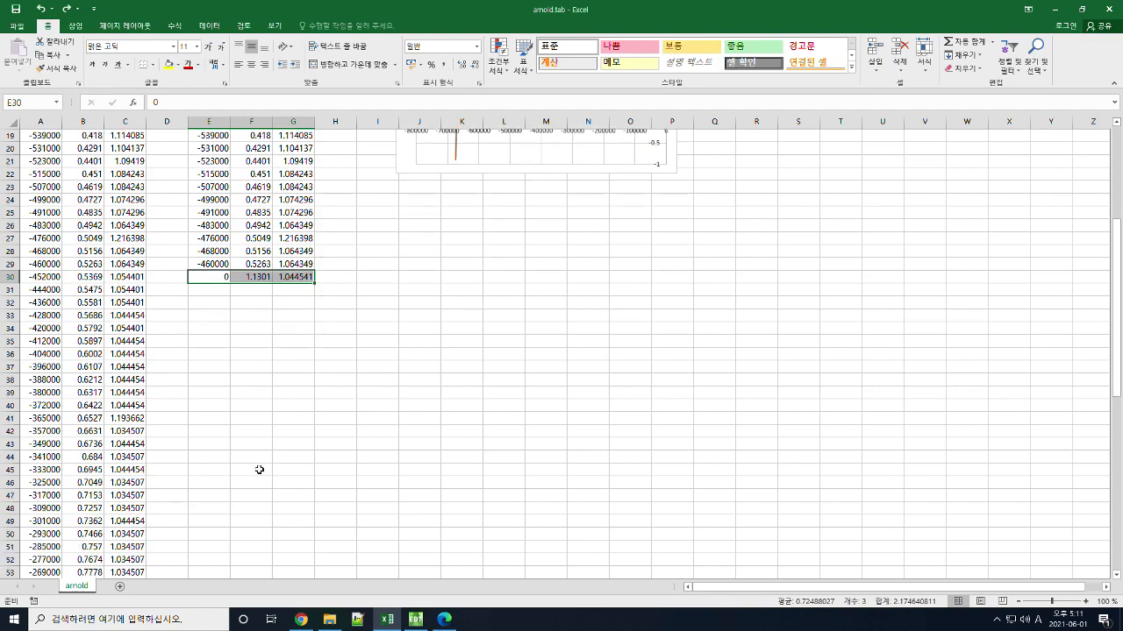
pyautogui.scroll(-3, 256, 471)
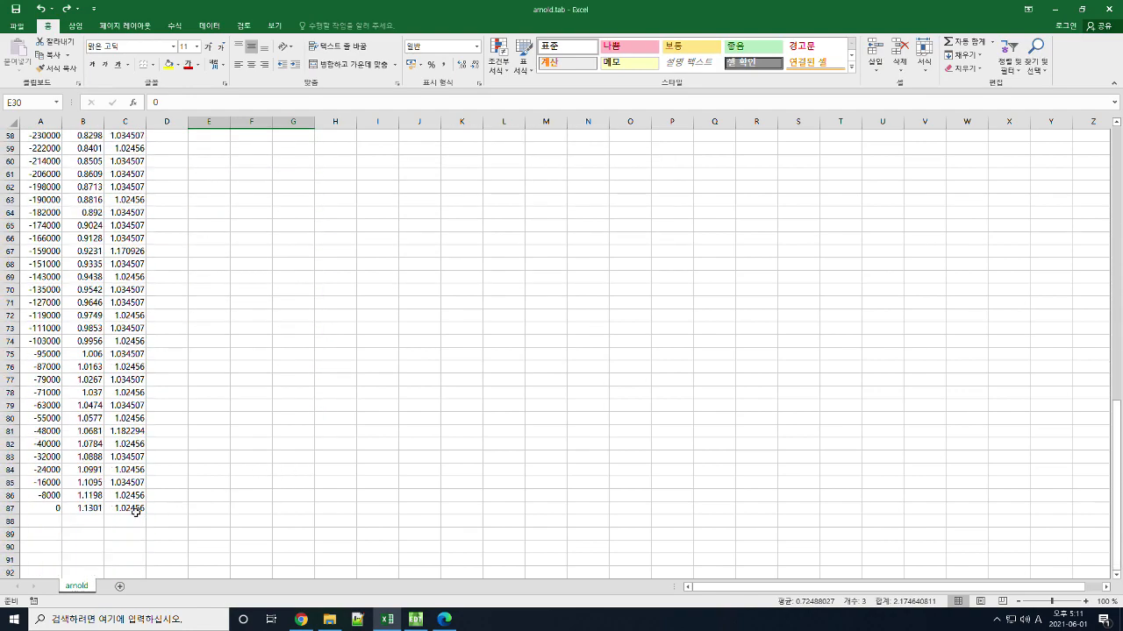
pyautogui.moveTo(40, 509); pyautogui.dragTo(128, 509)
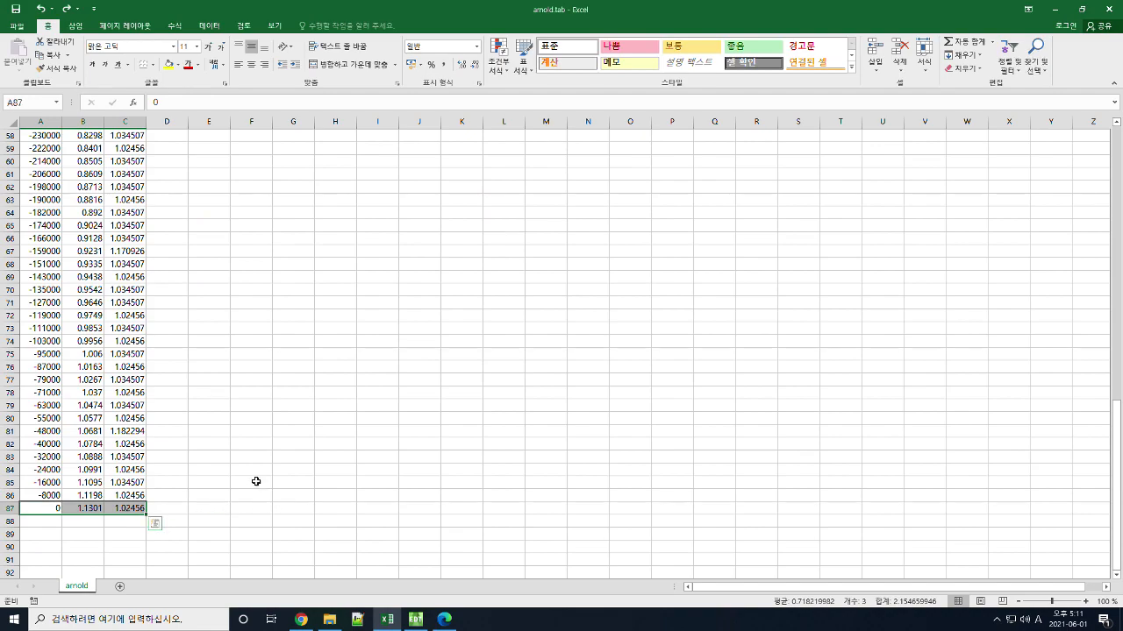
# Examine the point-by-point permeability values in C59:C86 and compare them with the single value in G30.
pyautogui.scroll(2, 256, 482)
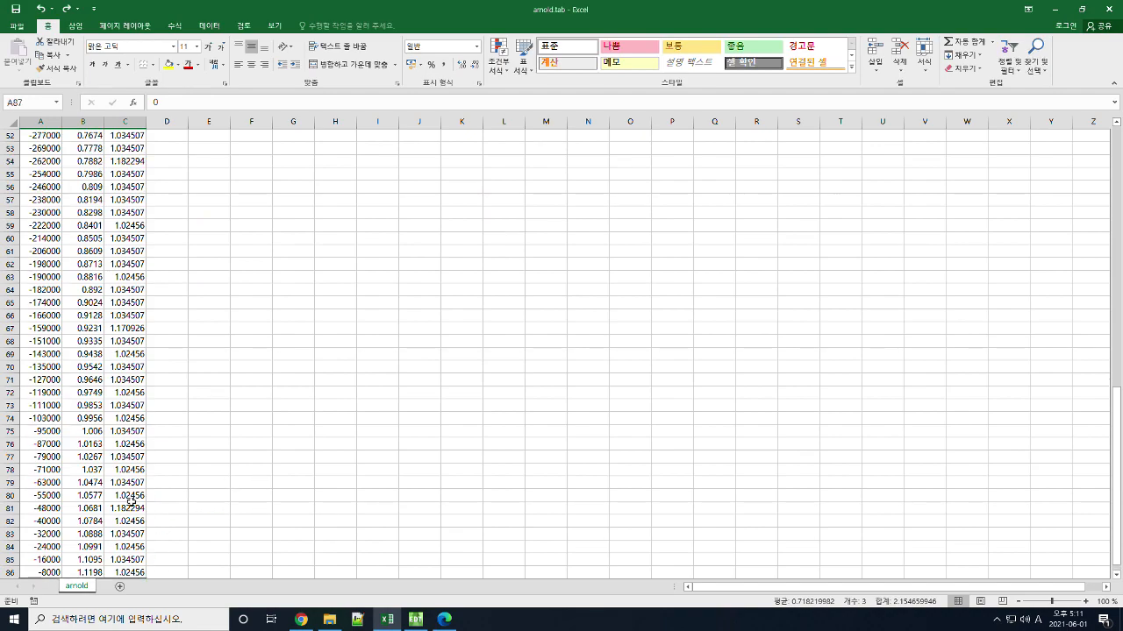
pyautogui.scroll(-1, 131, 526)
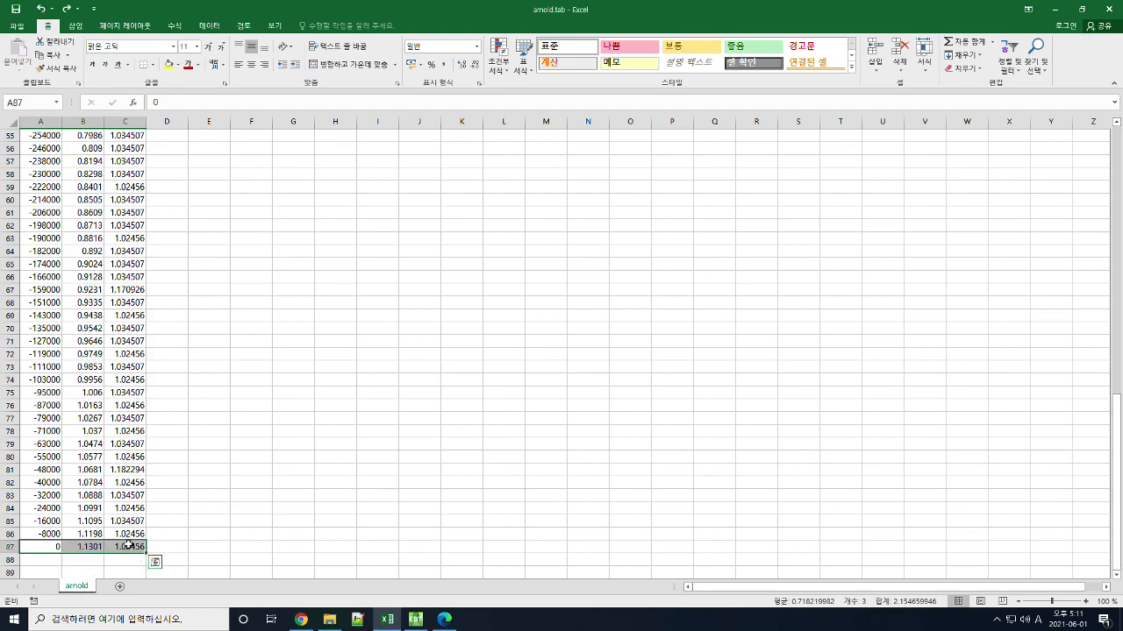
pyautogui.moveTo(128, 533); pyautogui.dragTo(130, 187)
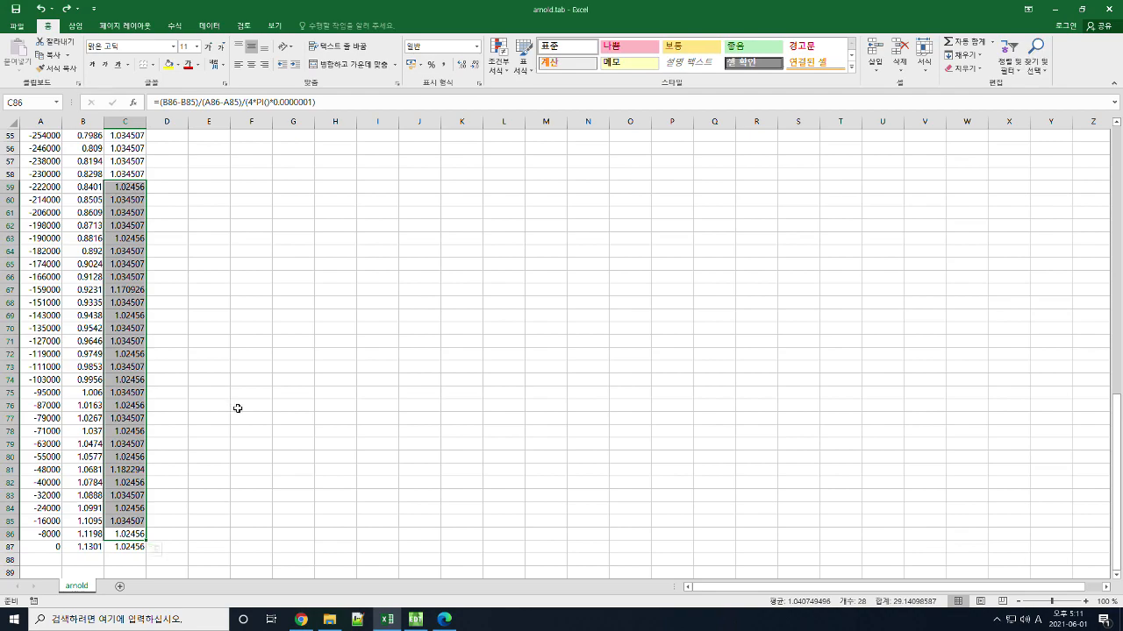
pyautogui.scroll(8, 237, 409)
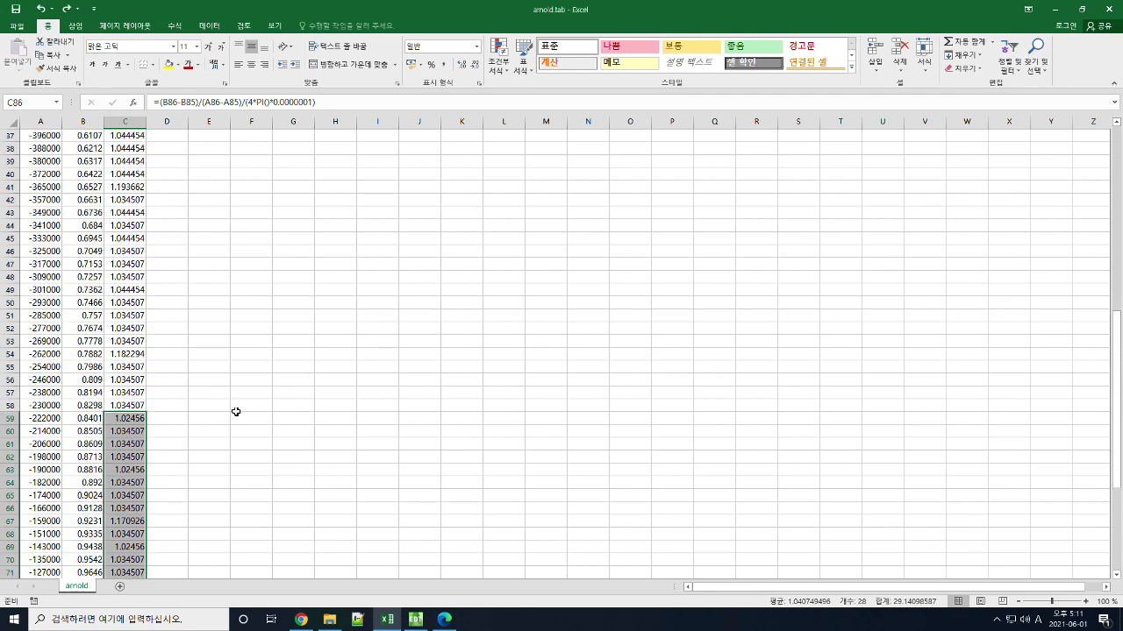
pyautogui.scroll(9, 235, 412)
pyautogui.moveTo(207, 470); pyautogui.dragTo(293, 473)
pyautogui.click(290, 470)
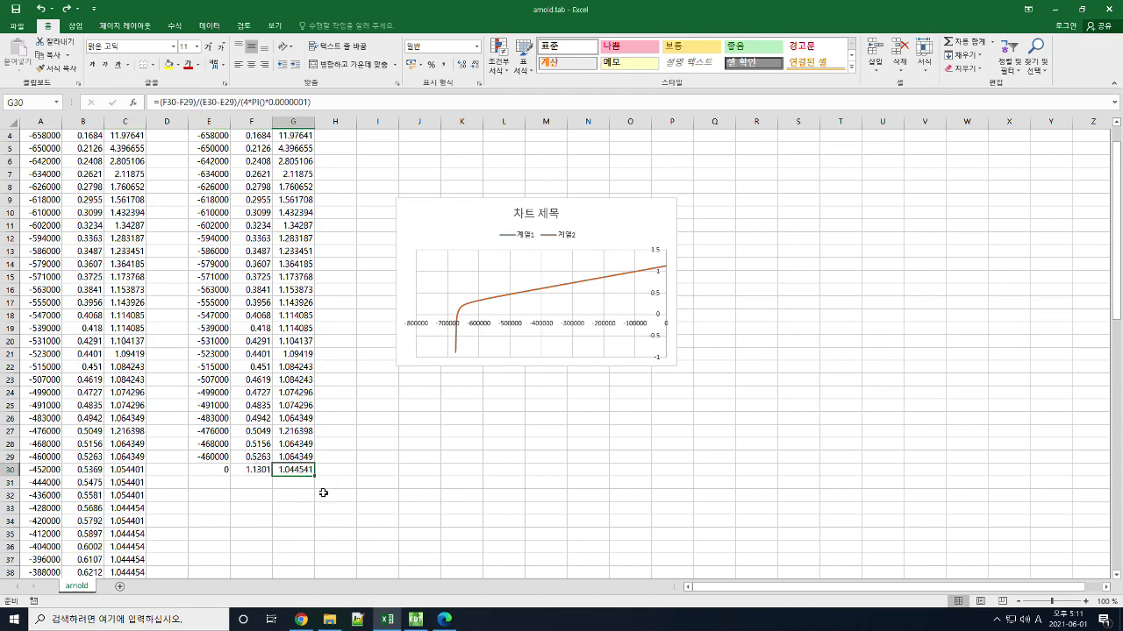
# Copy the reduced table's H and B data in E4:F30 to cell A1 of a new worksheet.
pyautogui.click(211, 471)
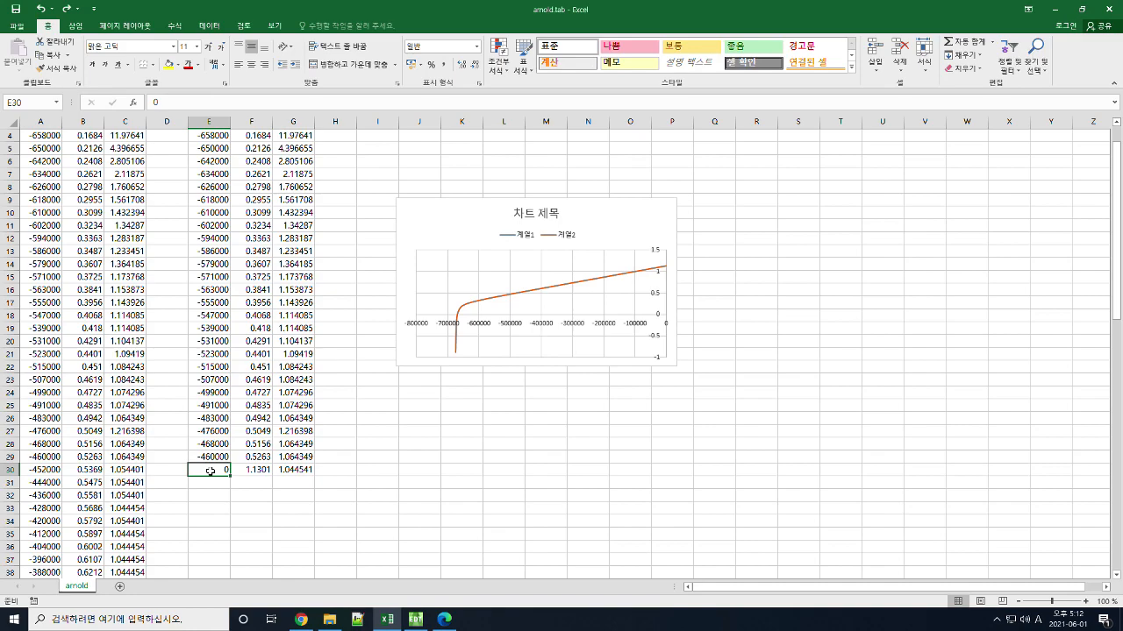
pyautogui.moveTo(210, 470); pyautogui.dragTo(240, 144)
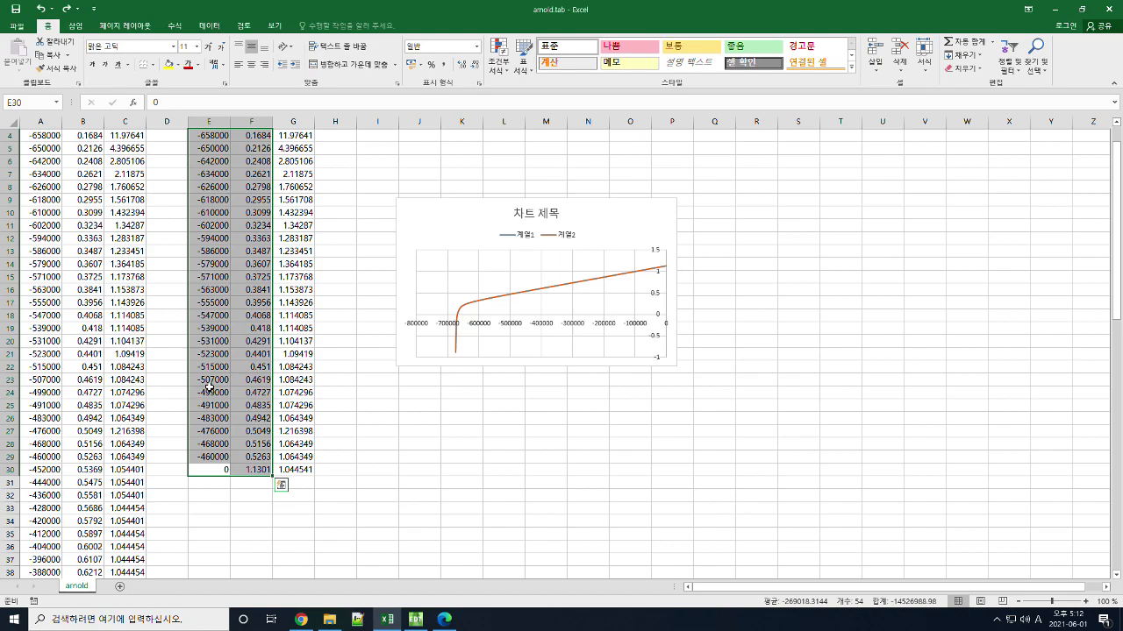
pyautogui.hotkey('ctrl', 'c')
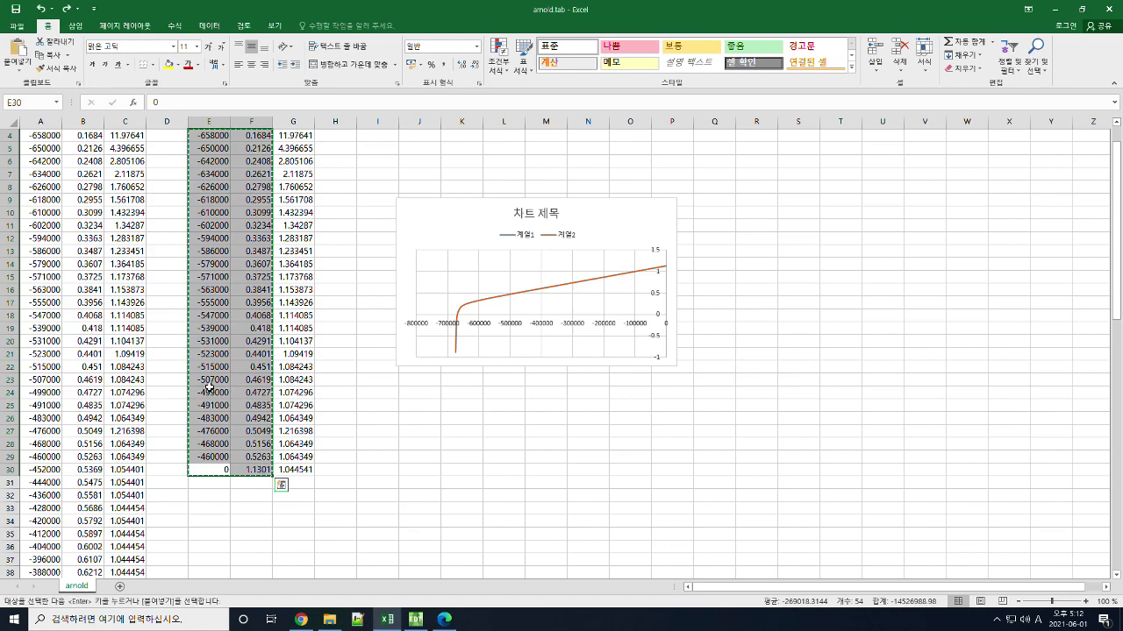
pyautogui.click(120, 586)
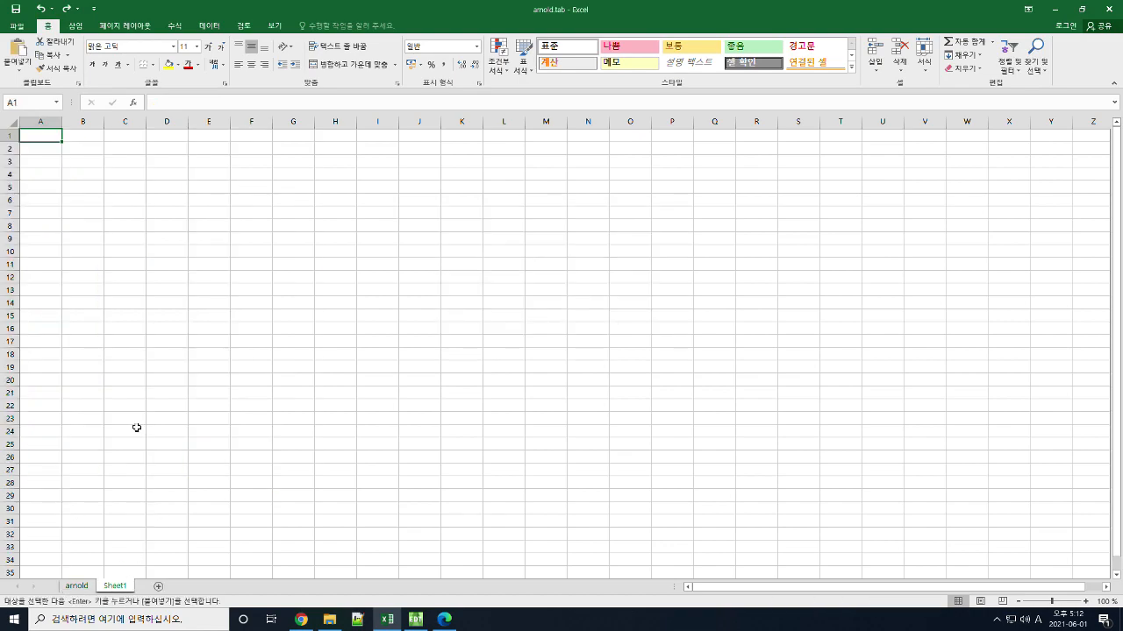
pyautogui.hotkey('ctrl', 'v')
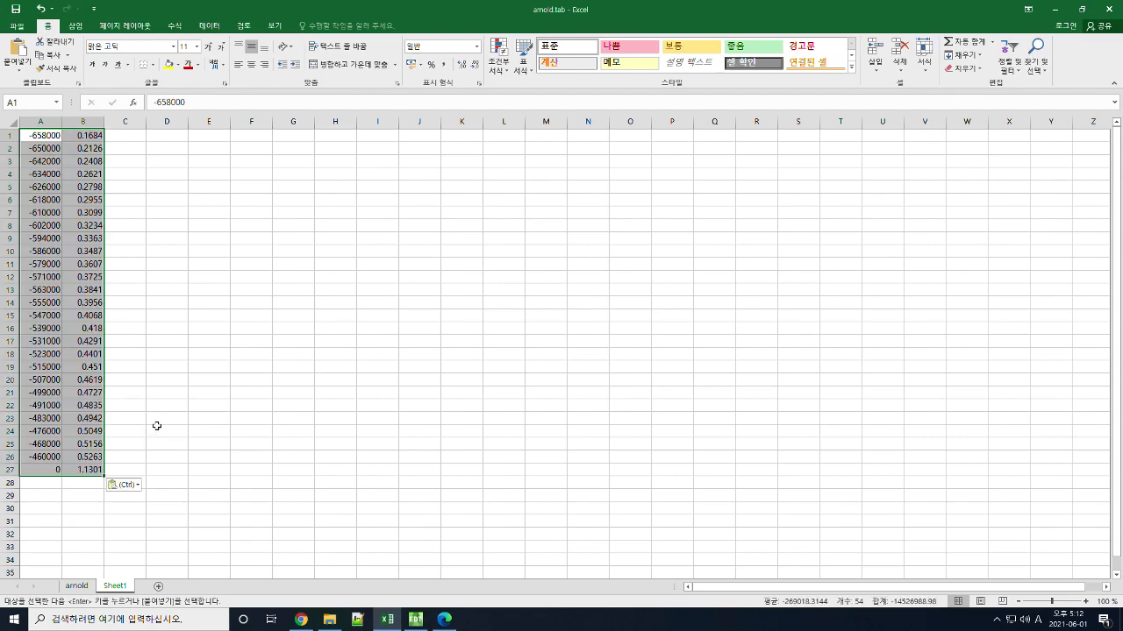
# Plot the copied H and B data as a scatter chart with smooth lines and no markers.
pyautogui.click(75, 25)
pyautogui.click(473, 68)
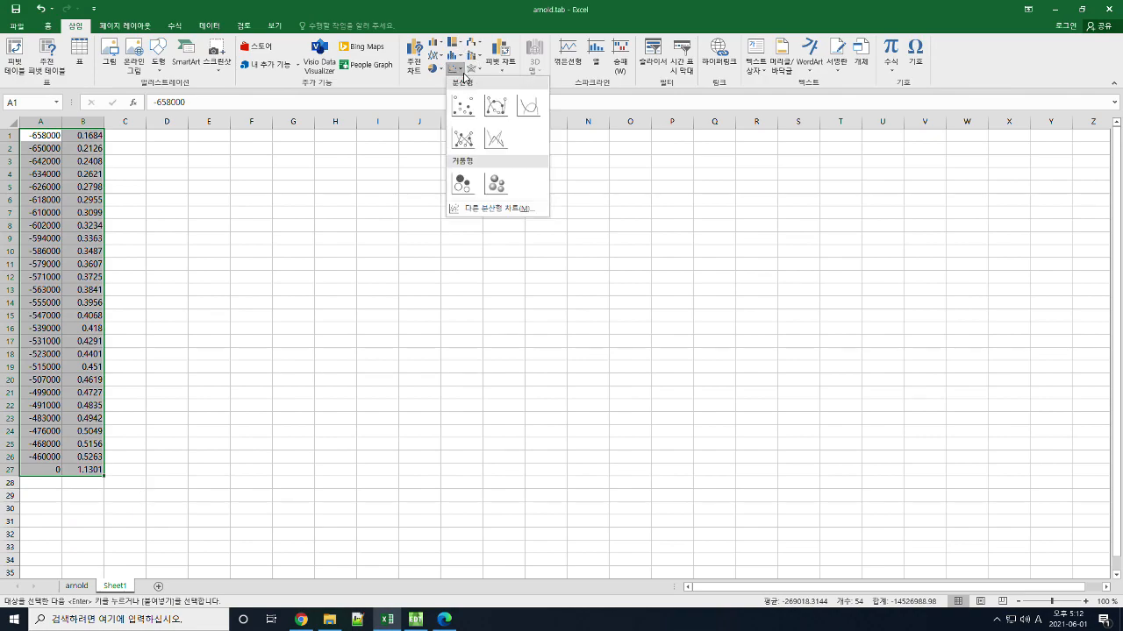
pyautogui.click(530, 101)
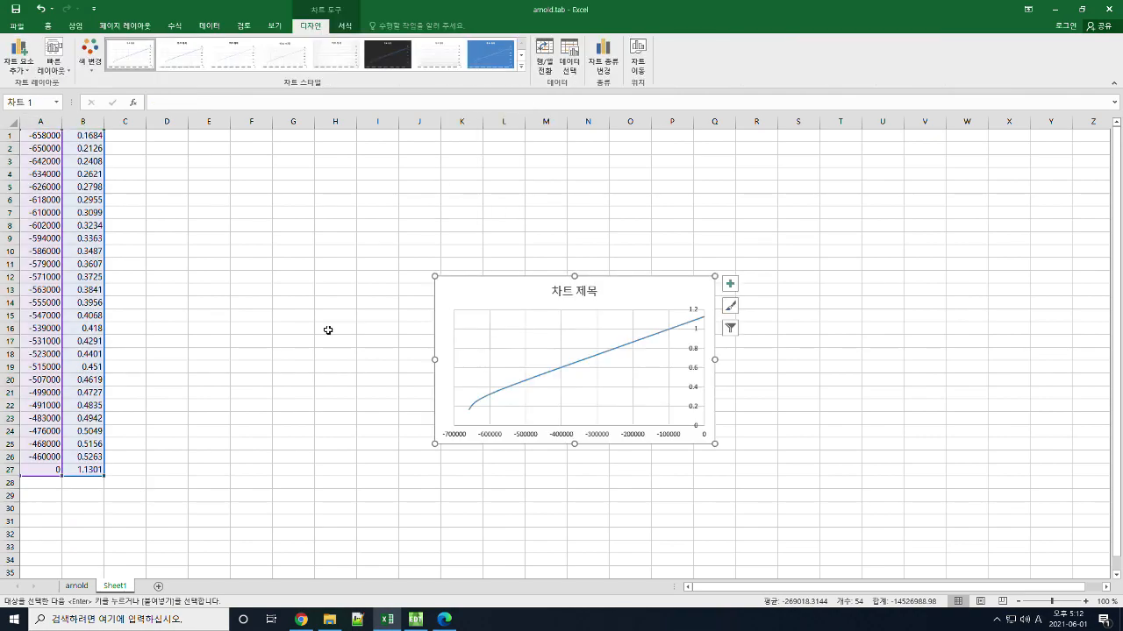
# Copy the full reduced table E1:F30 from the arnold sheet to Sheet1 at A1, overwriting the incomplete data.
pyautogui.click(77, 589)
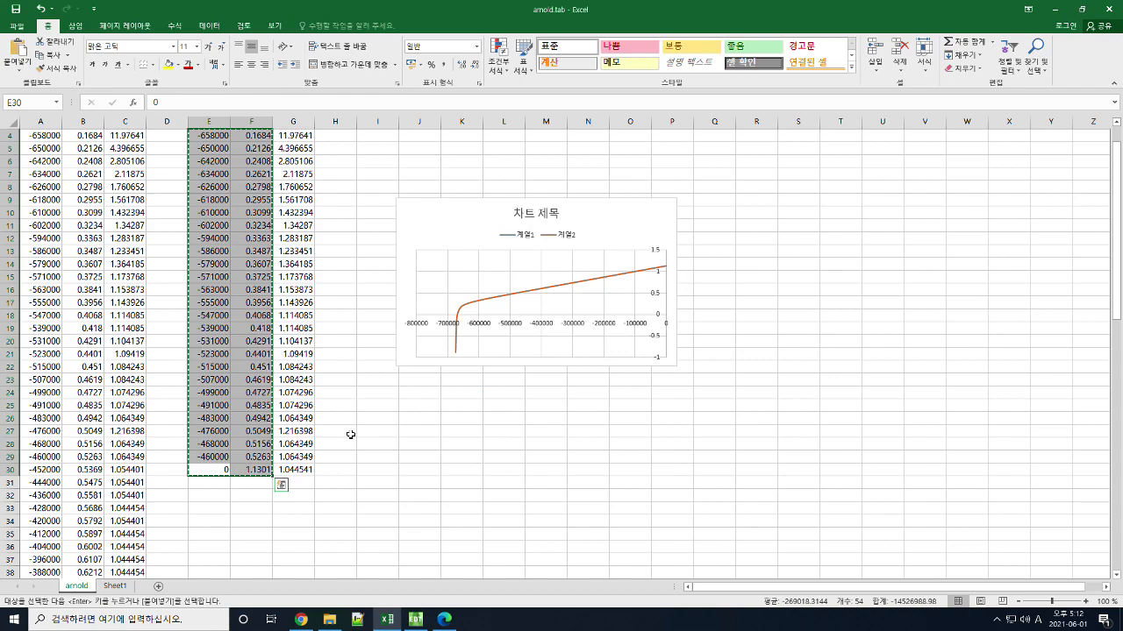
pyautogui.scroll(1, 348, 429)
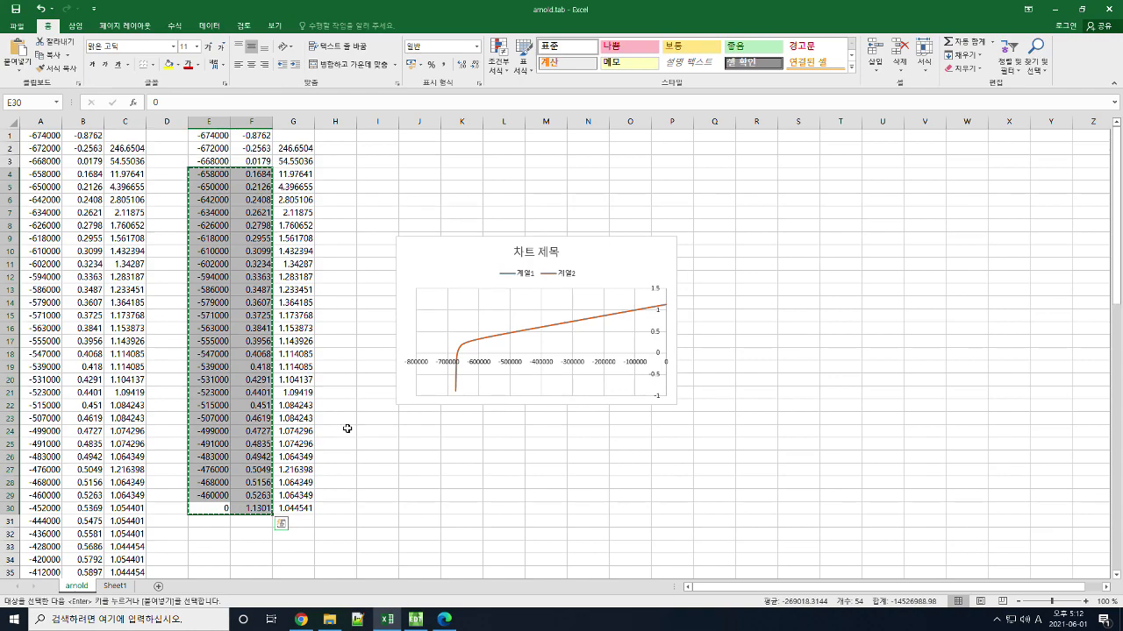
pyautogui.moveTo(204, 137); pyautogui.dragTo(253, 508)
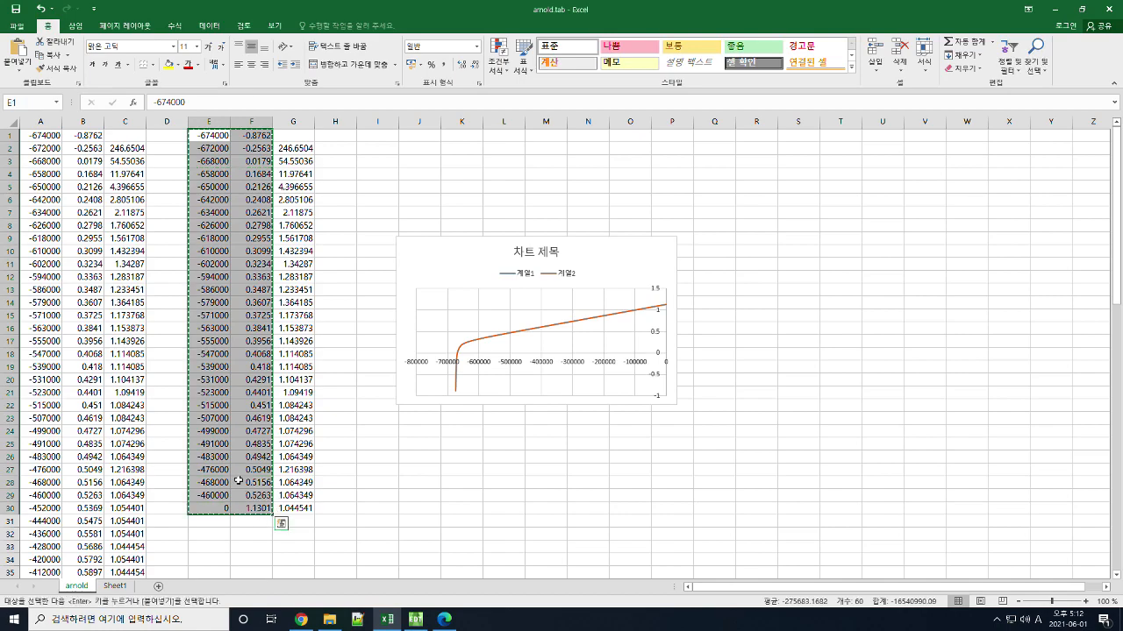
pyautogui.click(118, 585)
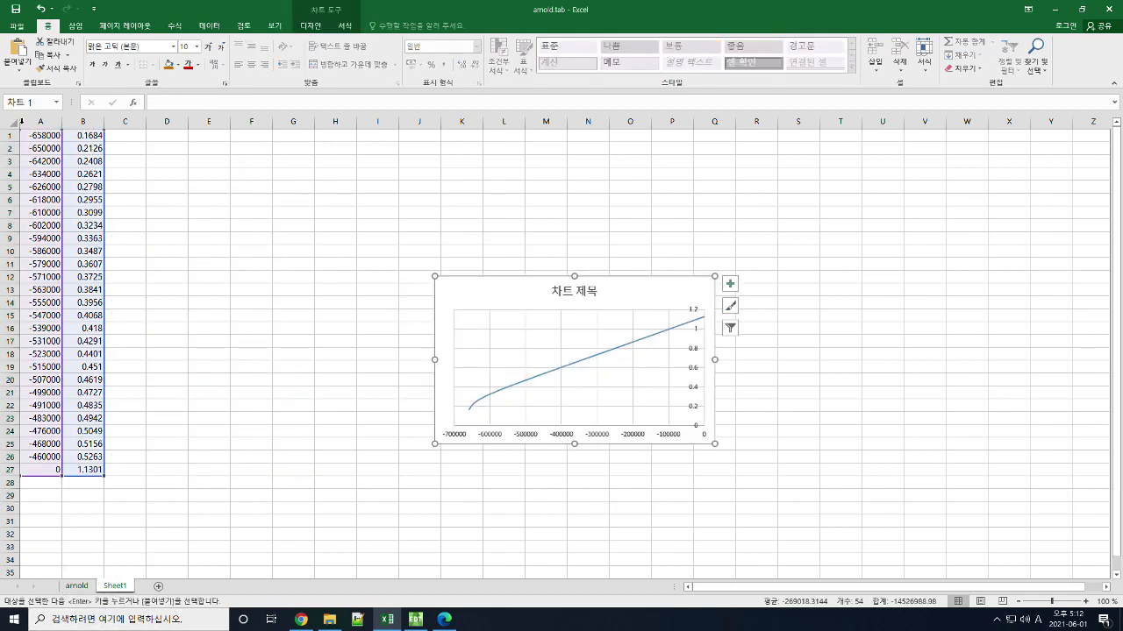
pyautogui.click(38, 136)
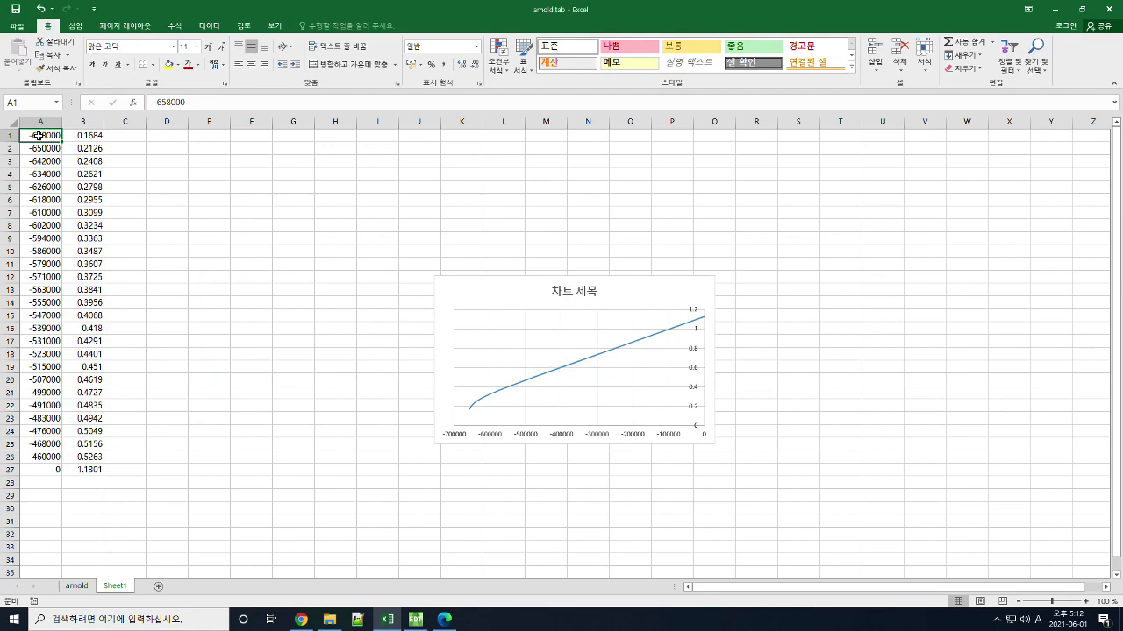
pyautogui.click(86, 583)
pyautogui.hotkey('ctrl', 'c')
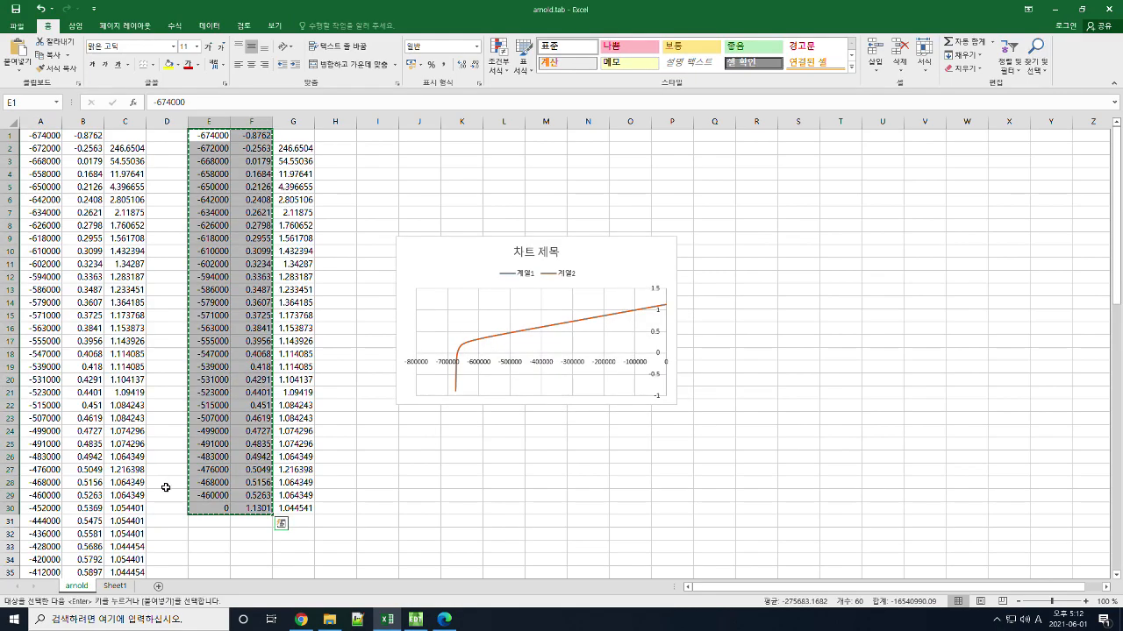
pyautogui.click(115, 586)
pyautogui.hotkey('ctrl', 'v')
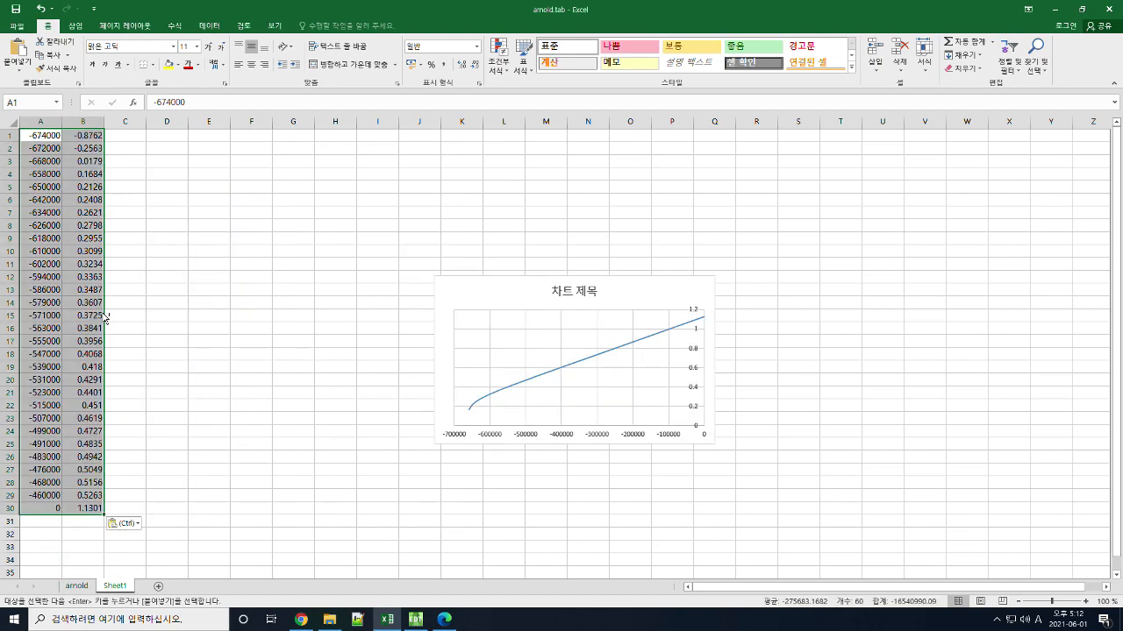
# Delete the old chart on Sheet1 and plot columns A:B as a new smooth-line scatter chart without markers.
pyautogui.click(500, 292)
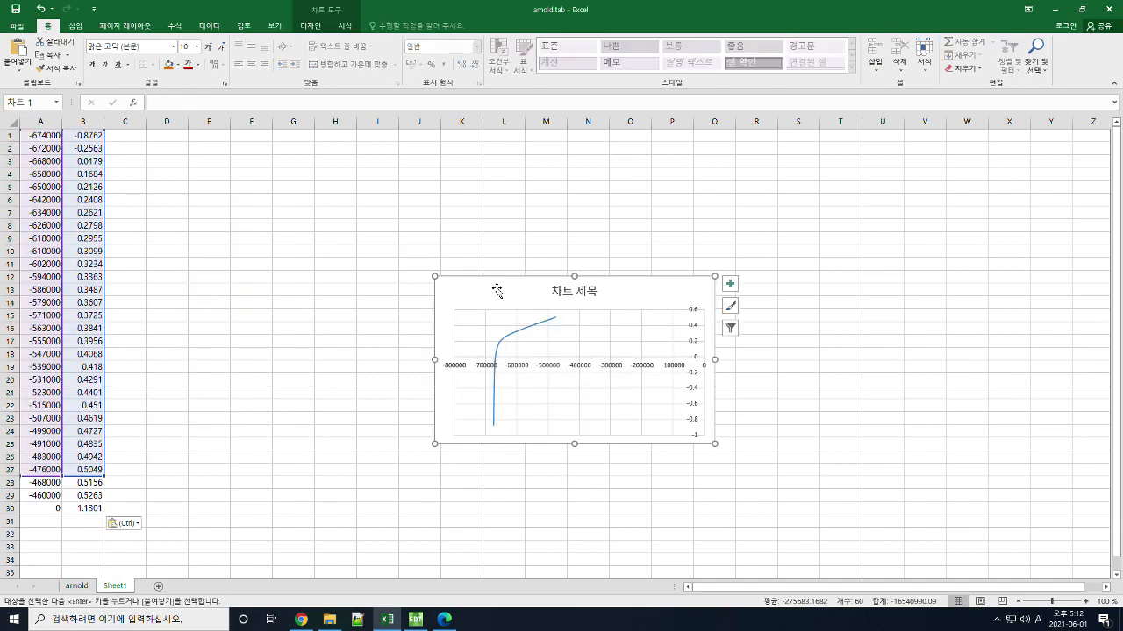
pyautogui.press('Delete')
pyautogui.moveTo(42, 122); pyautogui.dragTo(81, 125)
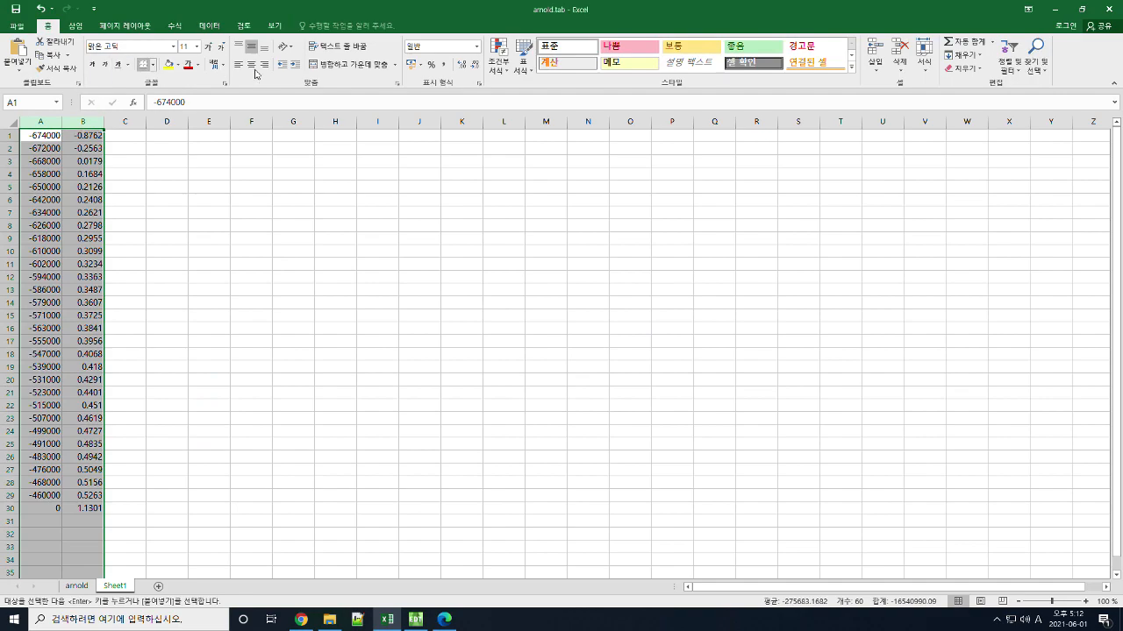
pyautogui.scroll(-1, 359, 72)
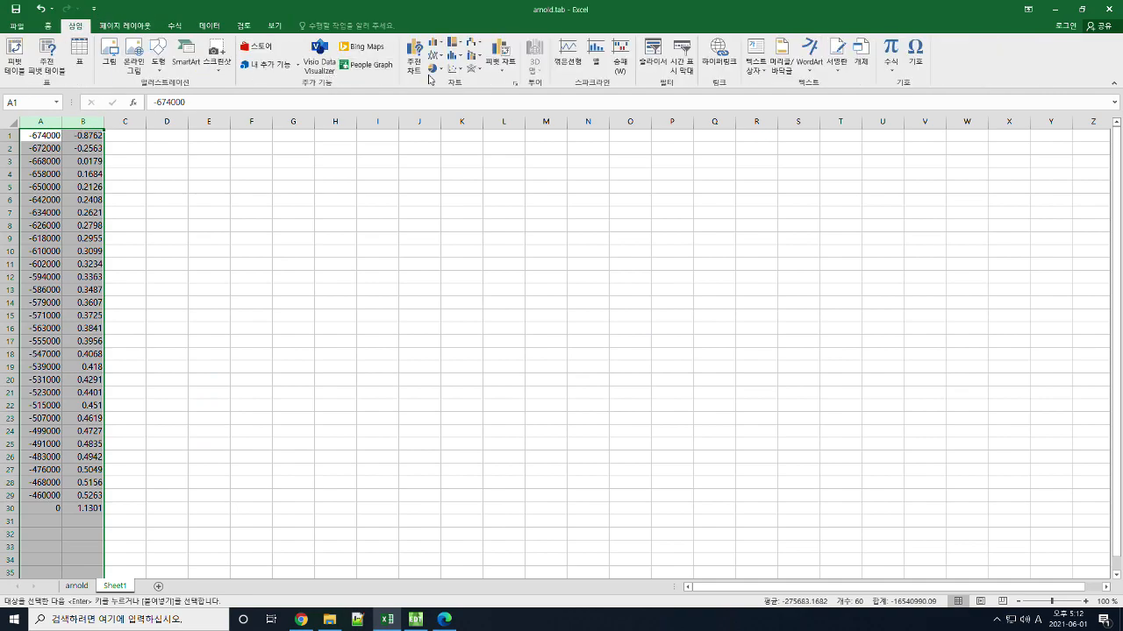
pyautogui.click(454, 69)
pyautogui.click(517, 107)
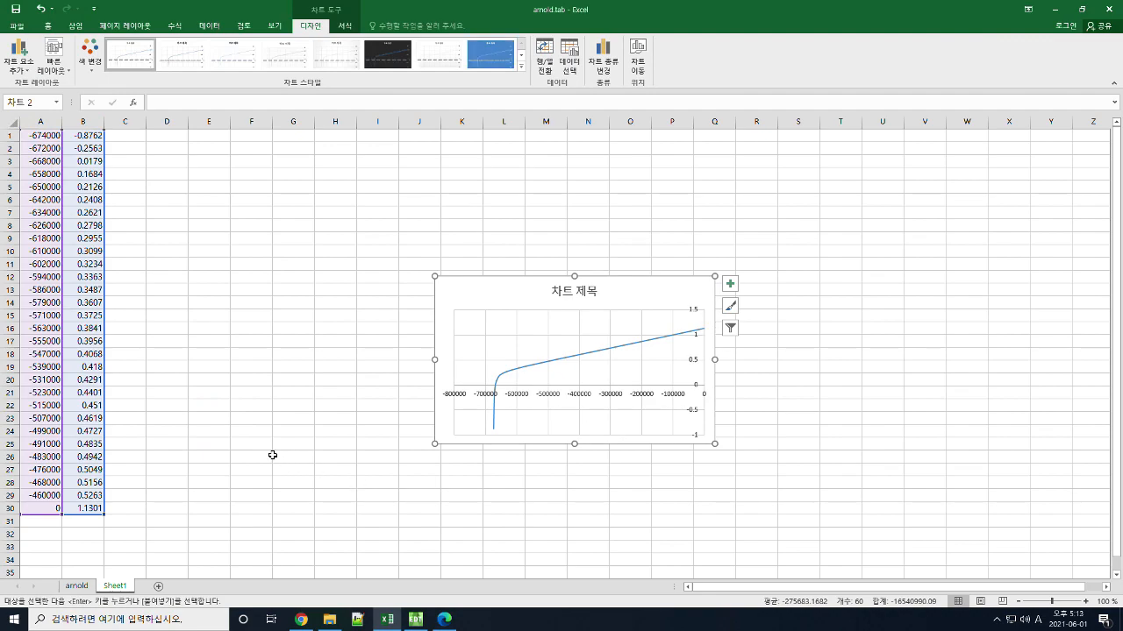
# Save only the current sheet as a tab-delimited text file named new_mag in the desktop folder.
pyautogui.click(16, 26)
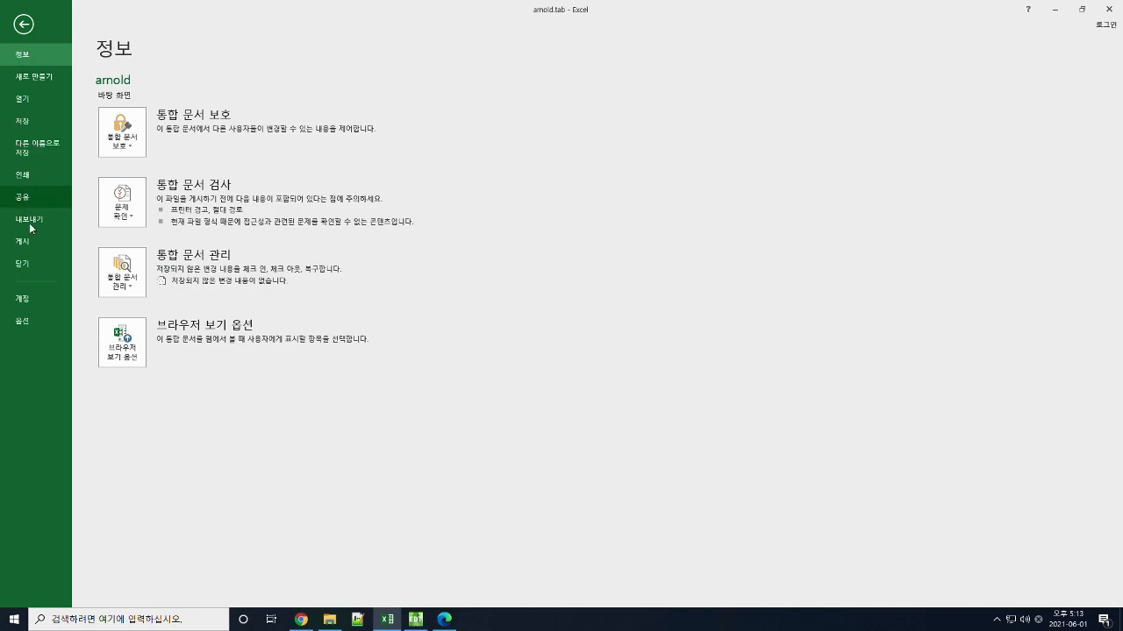
pyautogui.click(38, 150)
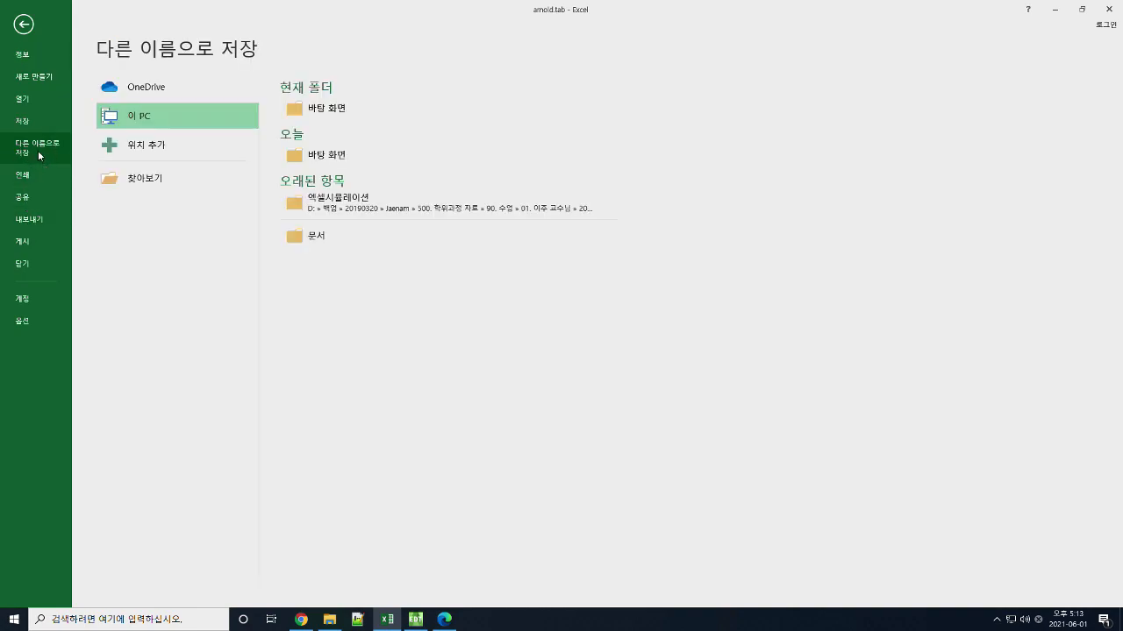
pyautogui.click(160, 185)
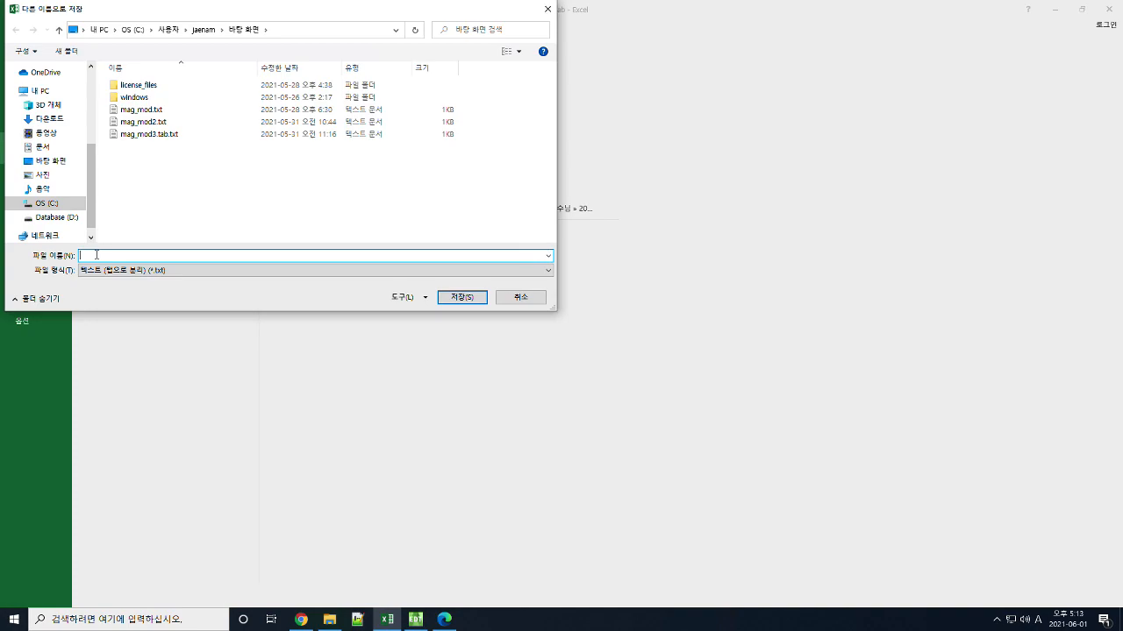
pyautogui.write('new_mag')
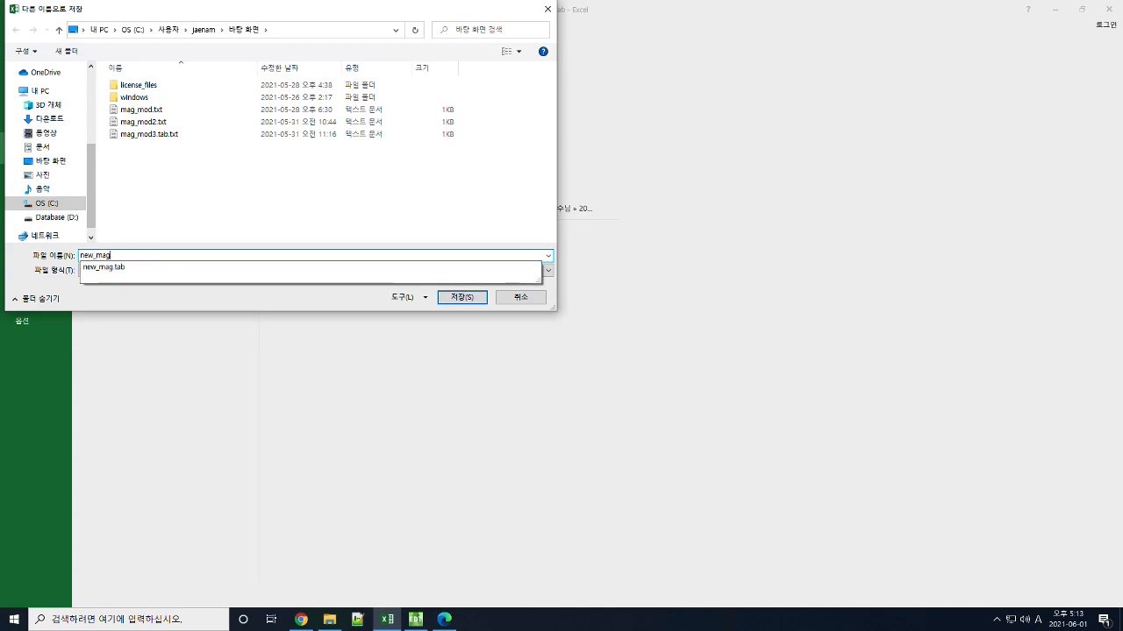
pyautogui.press('Return')
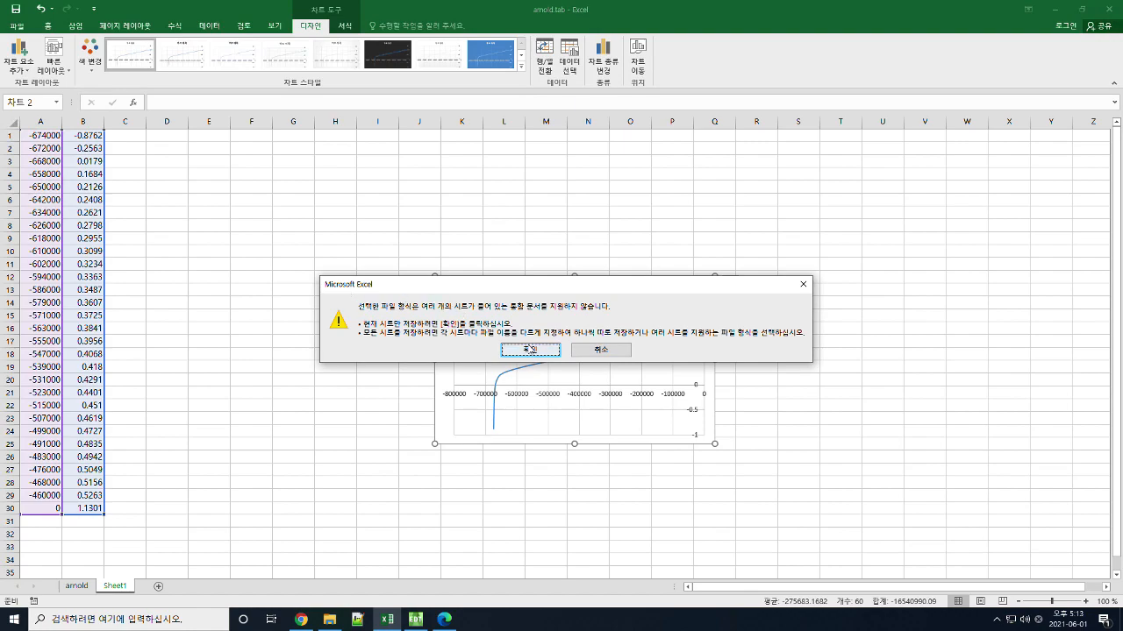
pyautogui.click(529, 349)
pyautogui.click(507, 347)
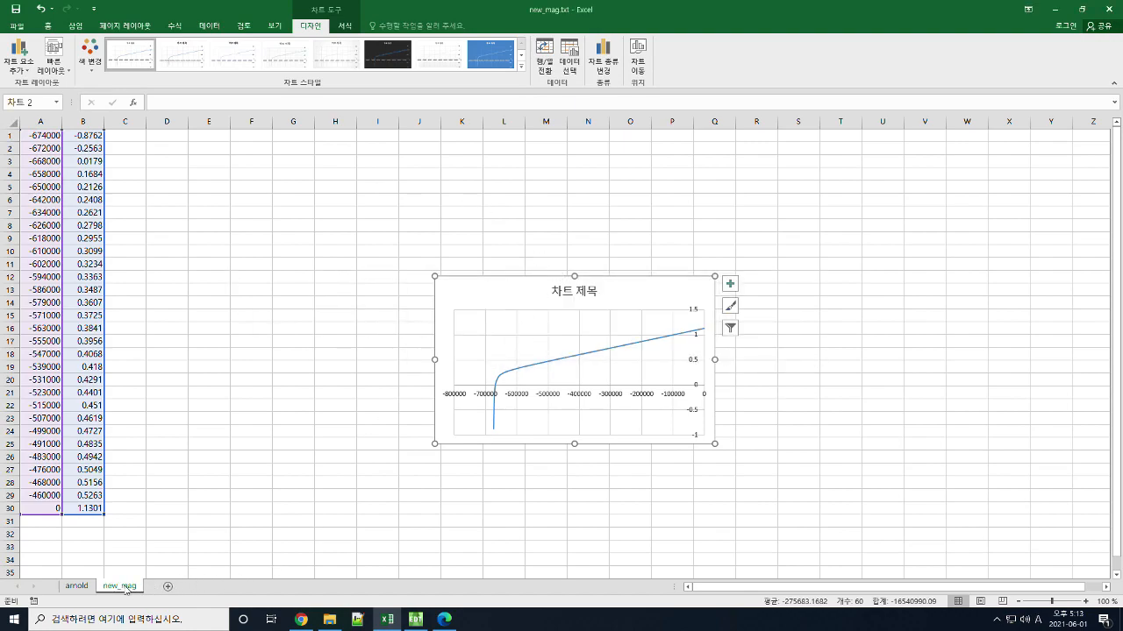
# Close the workbook and save its changes over new_mag.txt, keeping the tab-delimited text format.
pyautogui.click(1109, 9)
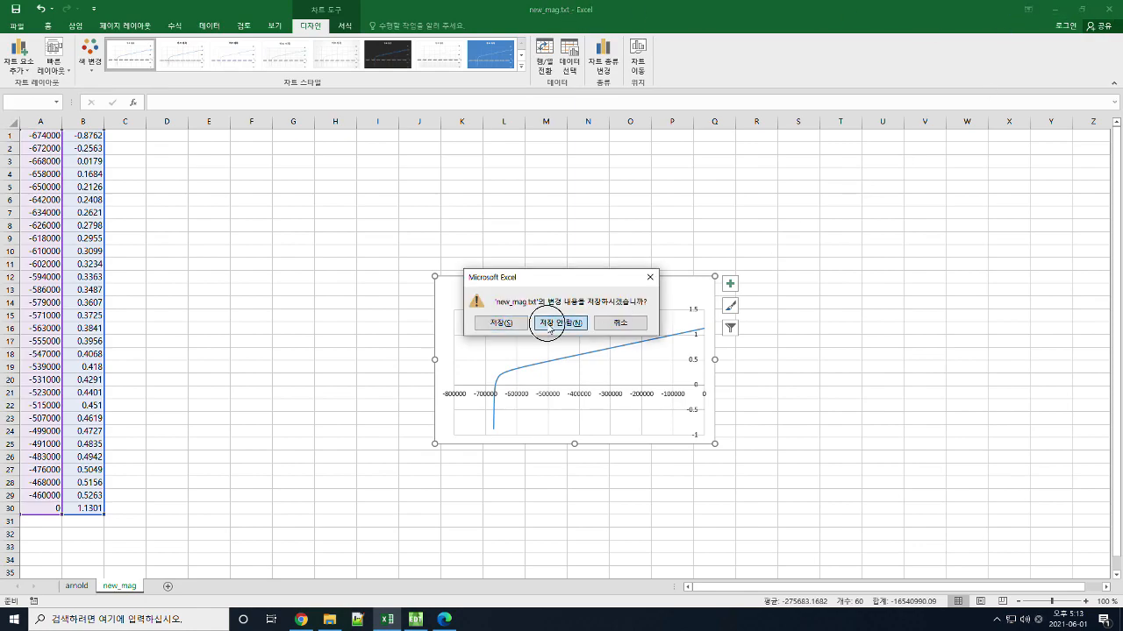
pyautogui.click(502, 322)
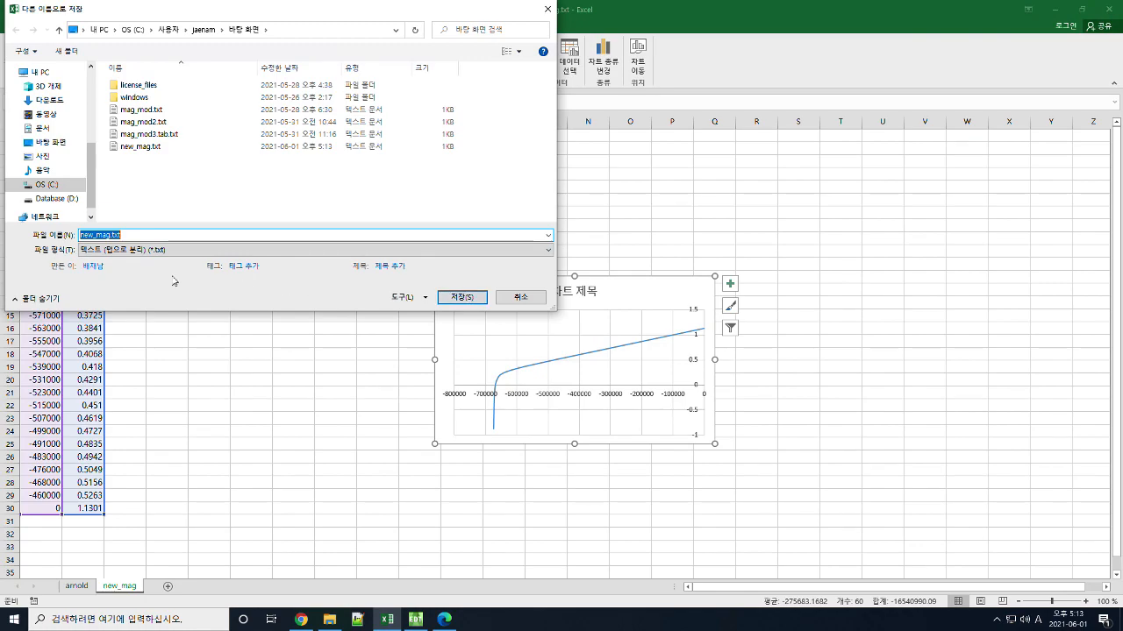
pyautogui.click(121, 233)
pyautogui.click(131, 249)
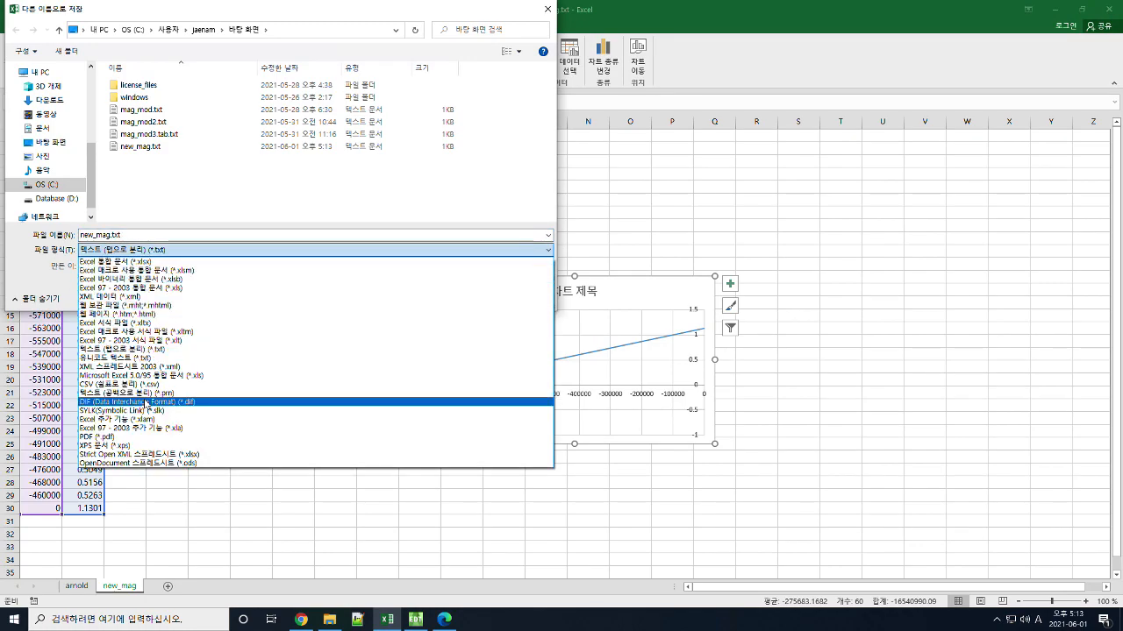
pyautogui.click(306, 253)
pyautogui.click(458, 297)
pyautogui.click(574, 310)
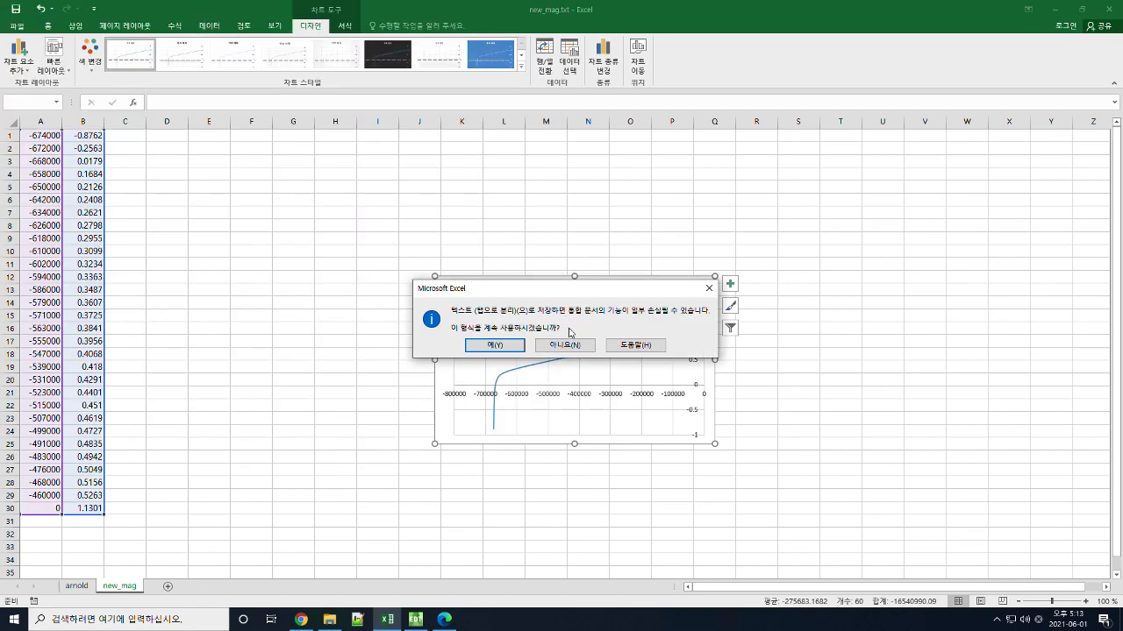
pyautogui.click(513, 349)
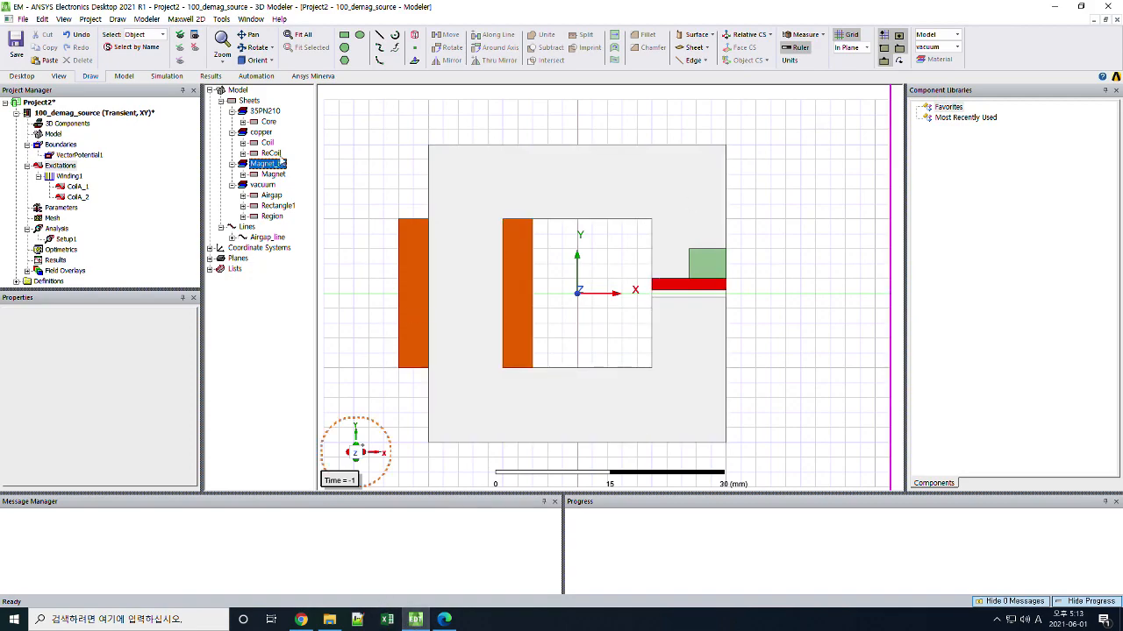
# Open the B-H curve of the Magnet_bh material for editing.
pyautogui.rightClick(272, 166)
pyautogui.click(329, 233)
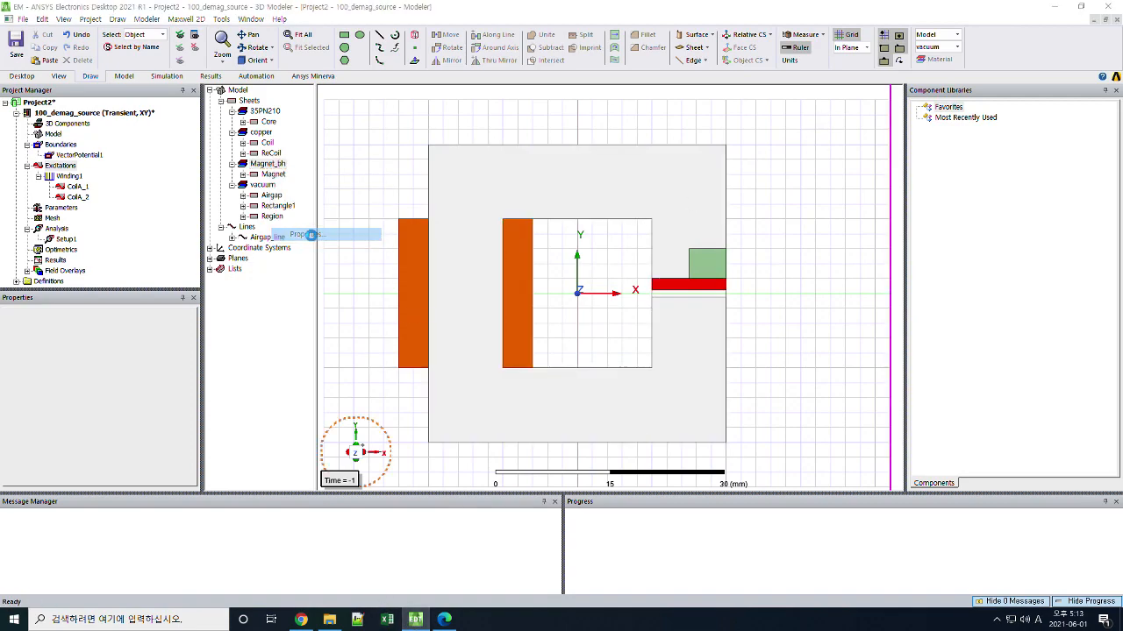
pyautogui.click(358, 444)
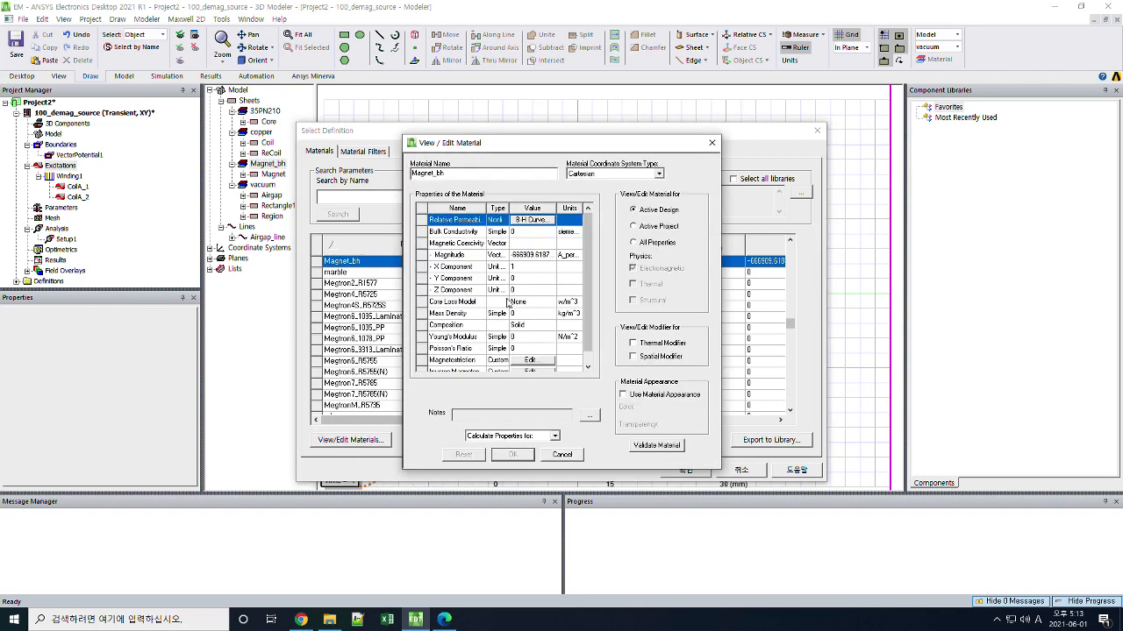
pyautogui.click(520, 223)
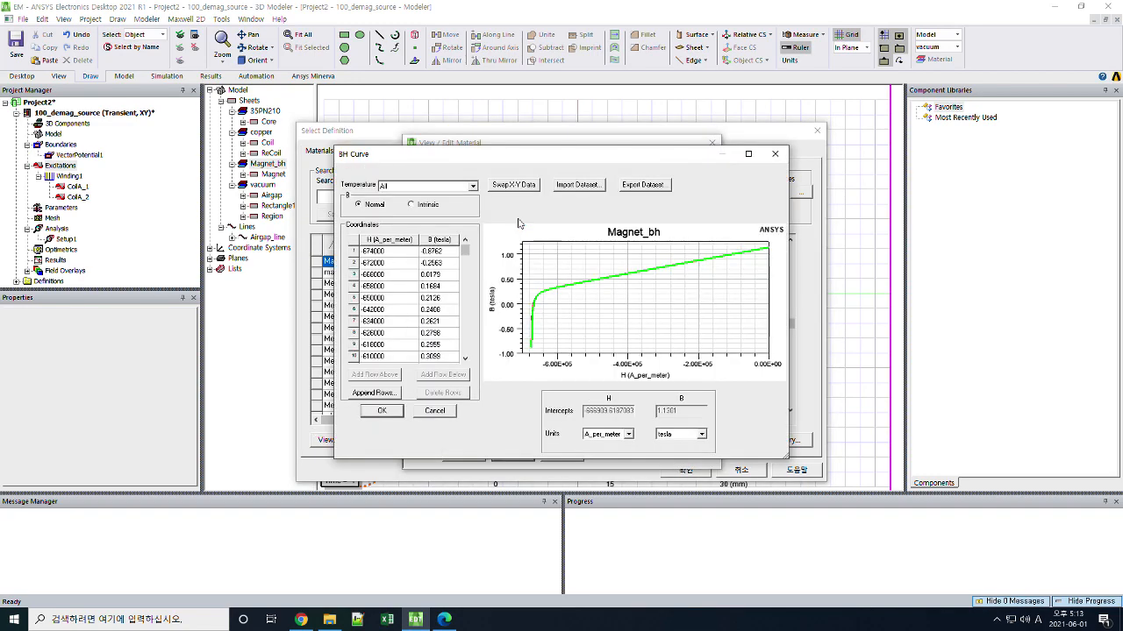
# Try importing a tab-delimited dataset into the Magnet_bh B-H curve, check its coordinates, and discard the import.
pyautogui.click(578, 185)
pyautogui.click(535, 405)
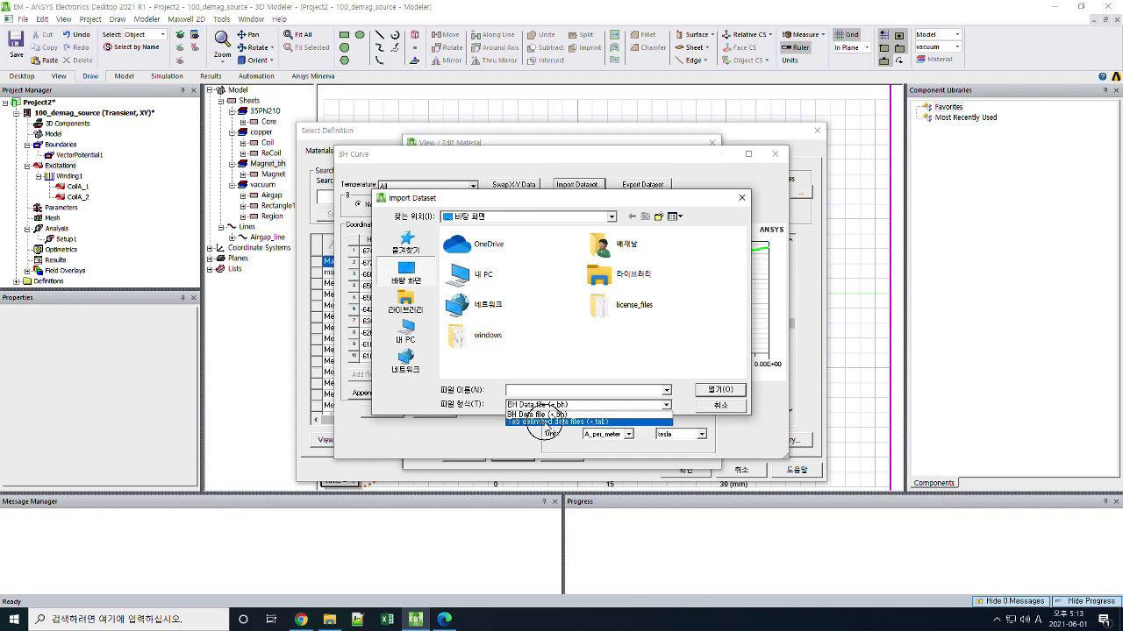
pyautogui.click(548, 422)
pyautogui.scroll(-3, 597, 360)
pyautogui.doubleClick(501, 364)
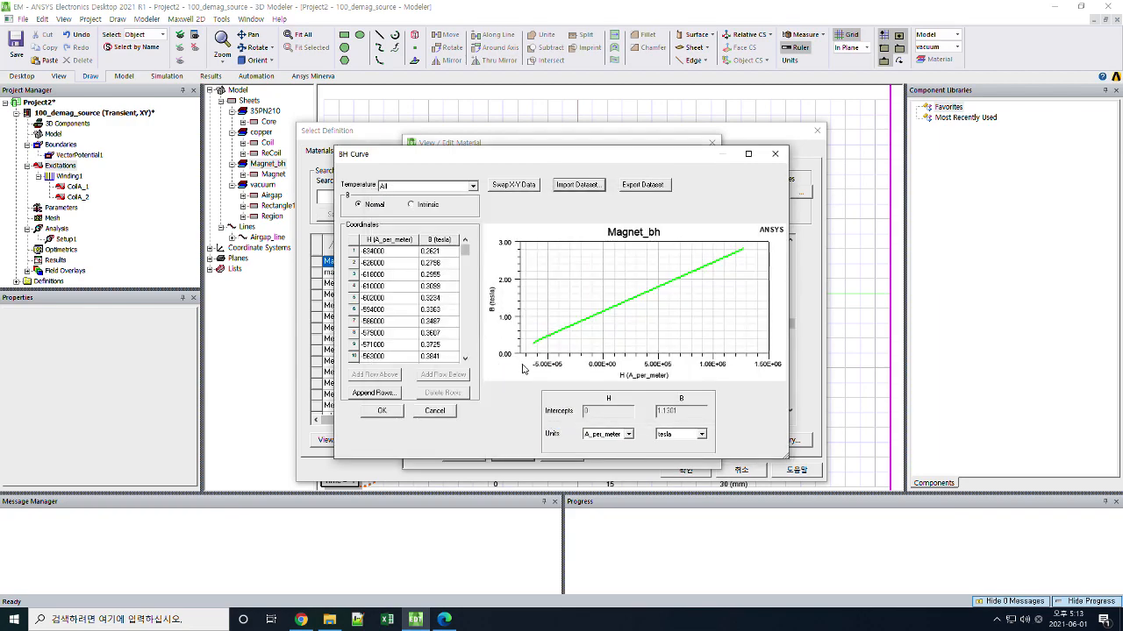
pyautogui.moveTo(463, 250)
pyautogui.mouseDown()
pyautogui.moveTo(463, 327)
pyautogui.moveTo(463, 242)
pyautogui.mouseUp()
pyautogui.click(435, 412)
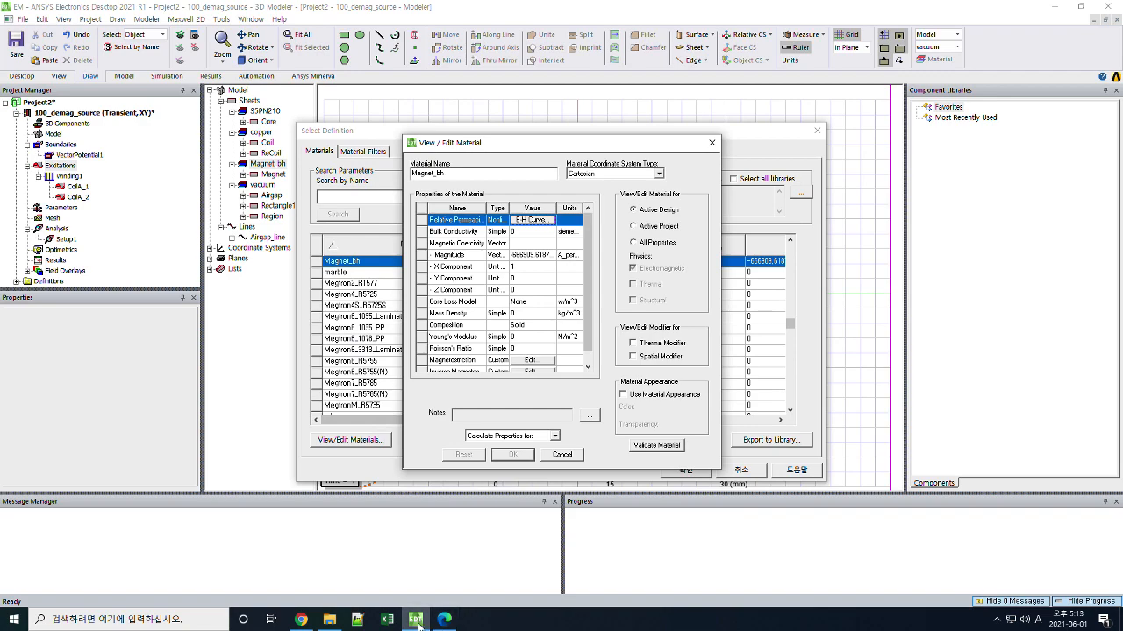
# Leave the material dialogs, switch to Excel, open new_mag.txt as tab-delimited text and check its data columns.
pyautogui.click(561, 455)
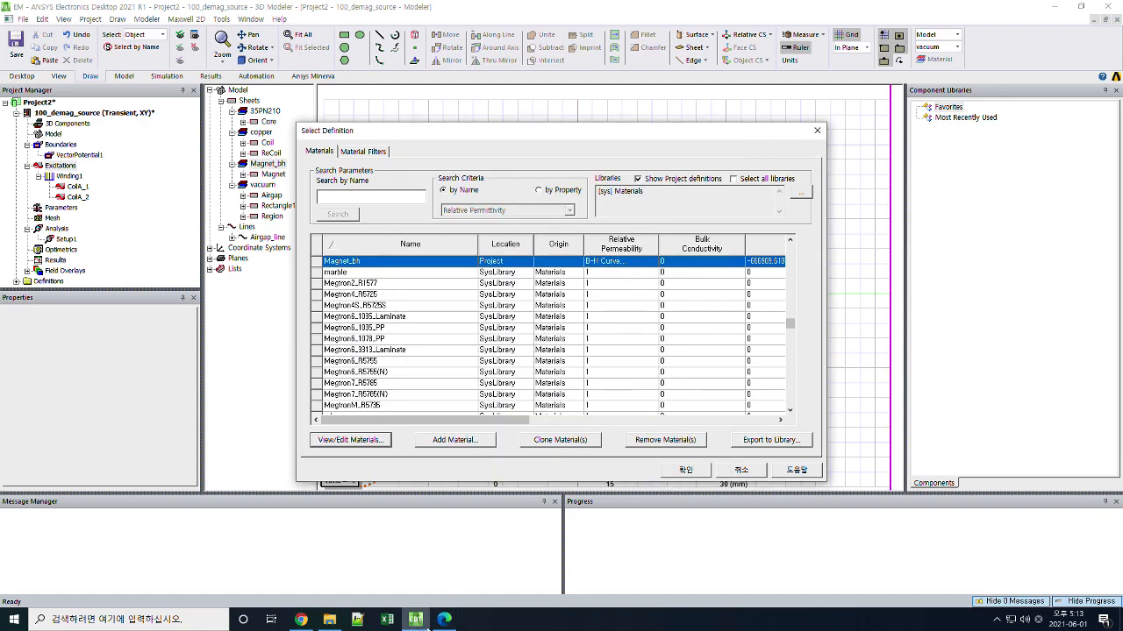
pyautogui.click(726, 471)
pyautogui.click(387, 619)
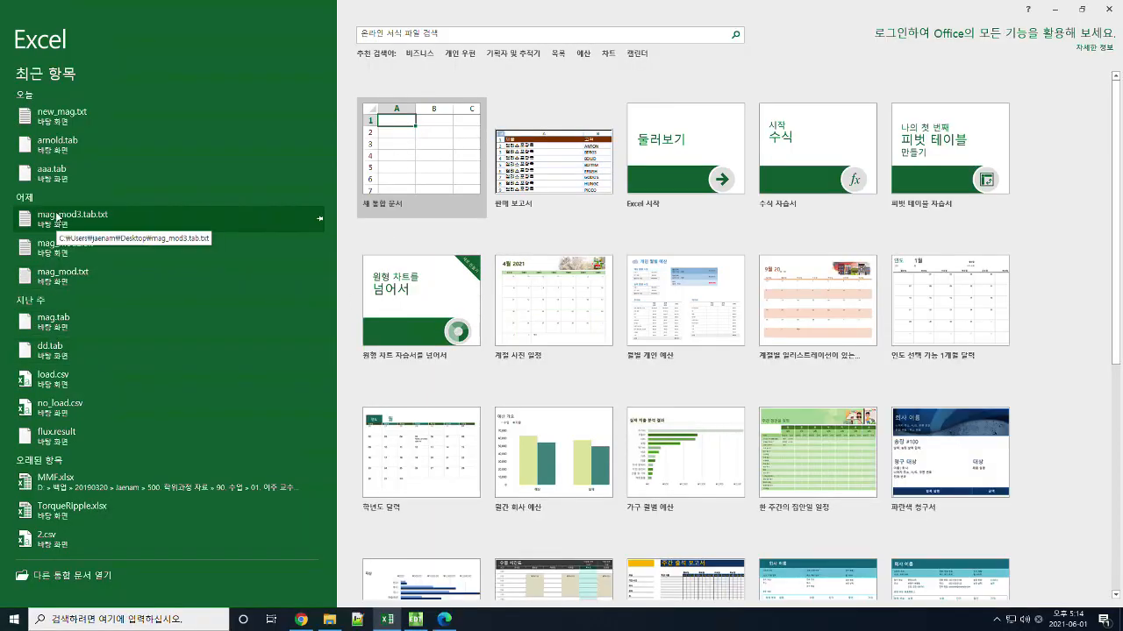
pyautogui.click(54, 122)
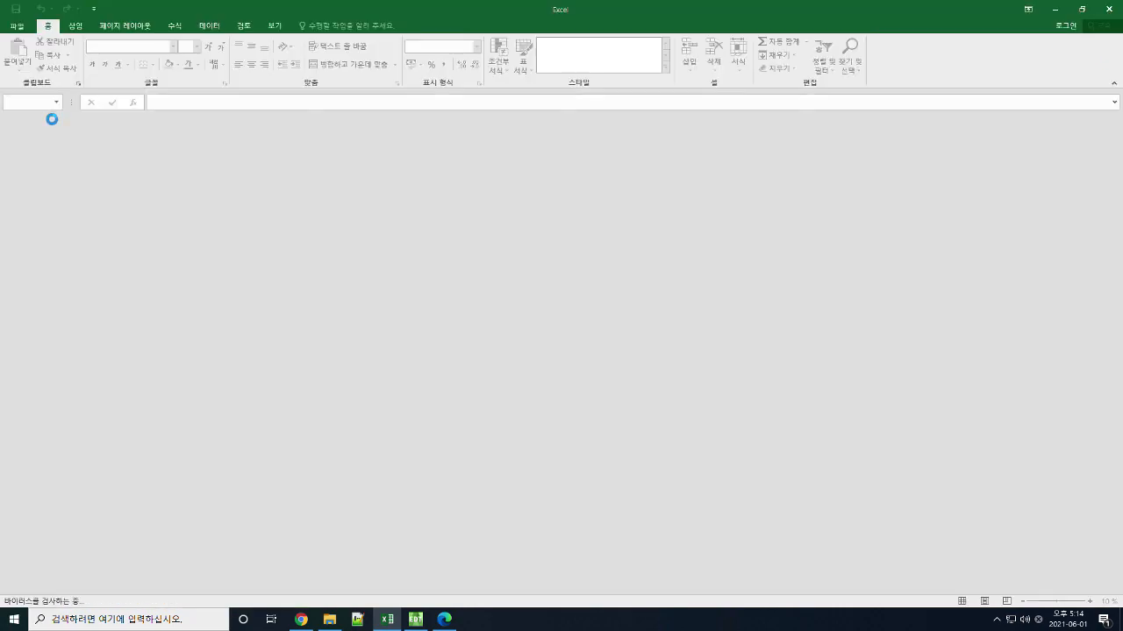
pyautogui.click(289, 290)
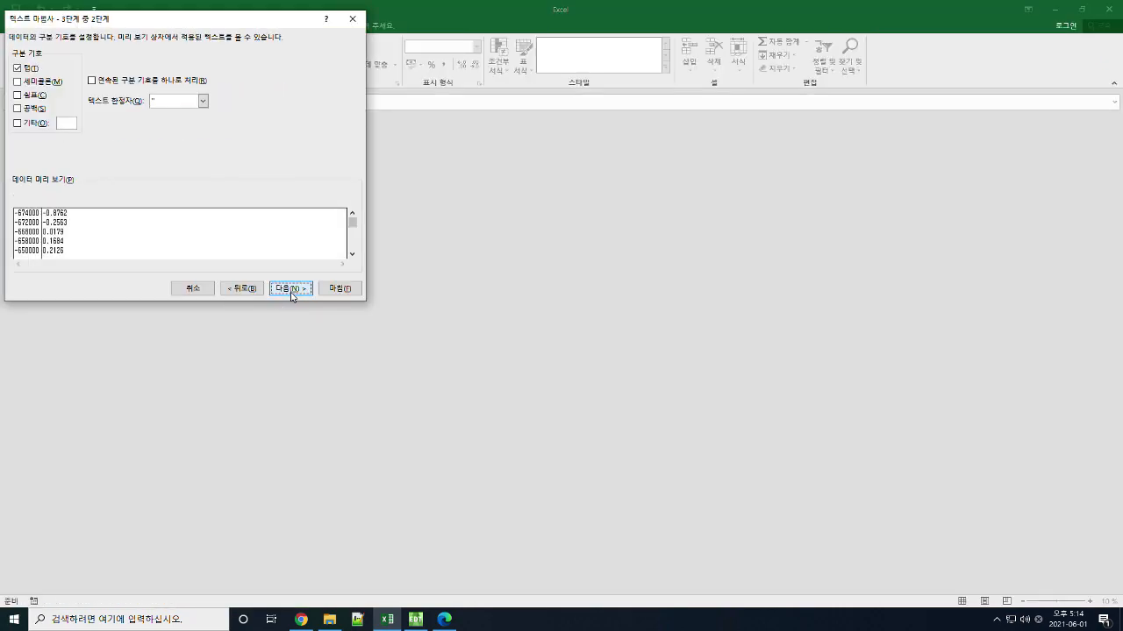
pyautogui.click(340, 288)
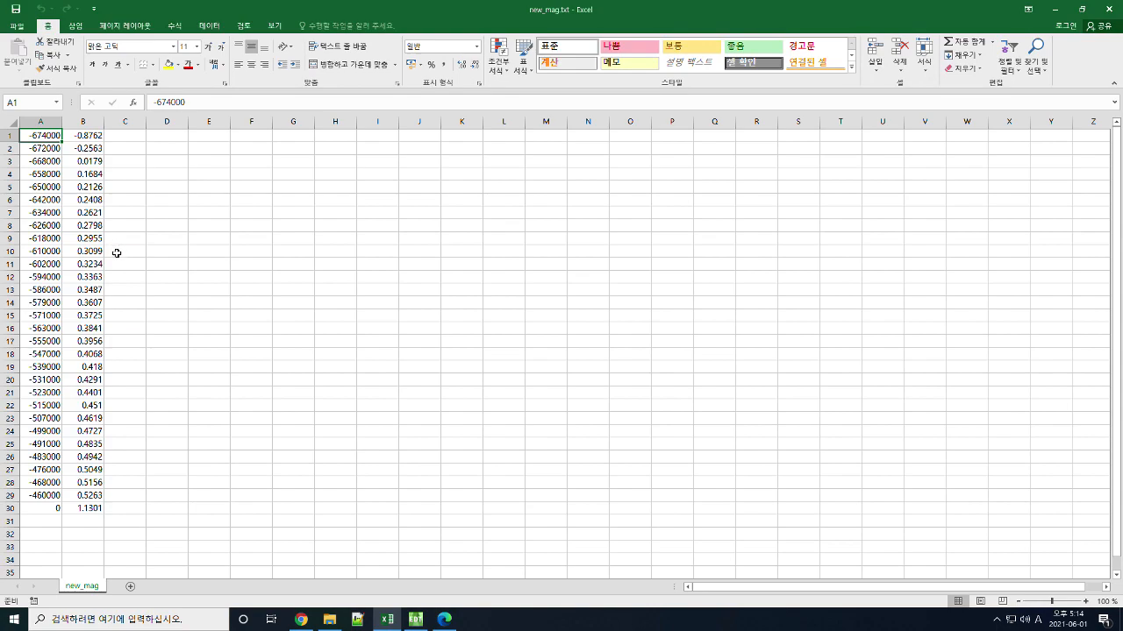
pyautogui.click(92, 149)
pyautogui.click(37, 136)
pyautogui.hotkey('ctrl', 'space')
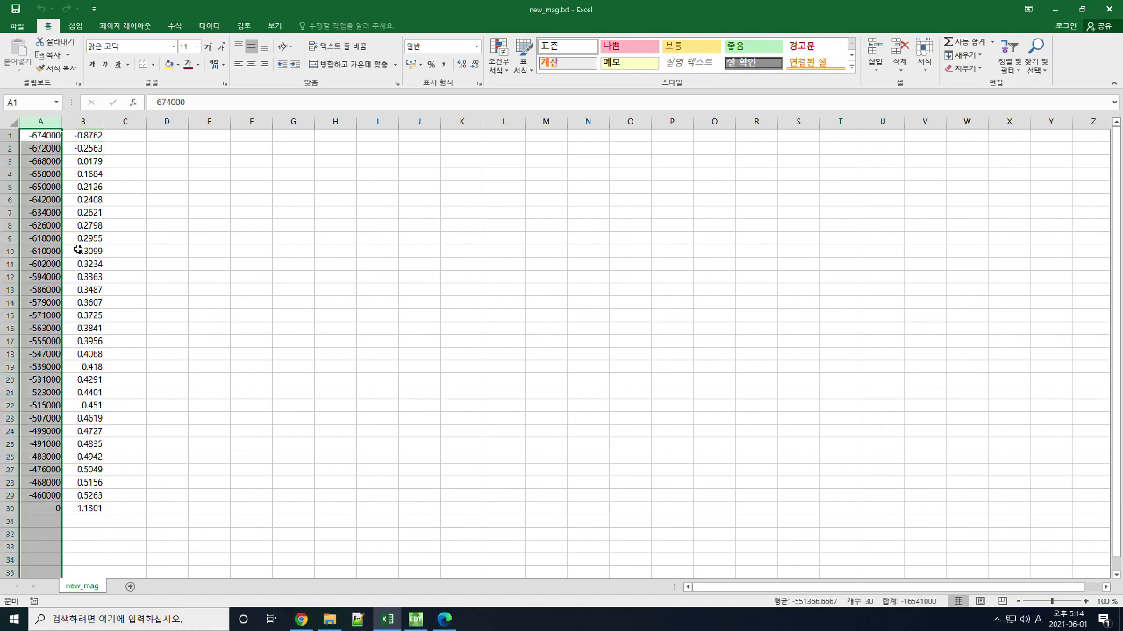
# Open the recent file arnold.tab in Excel as tab-delimited text.
pyautogui.click(16, 25)
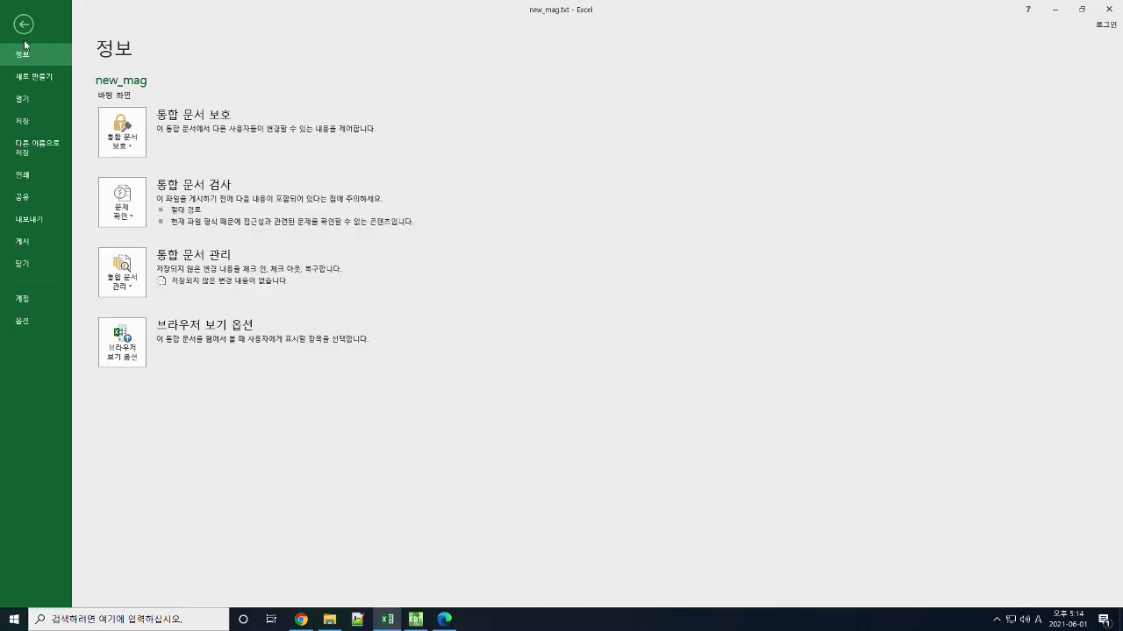
pyautogui.click(22, 100)
pyautogui.click(332, 143)
pyautogui.click(290, 288)
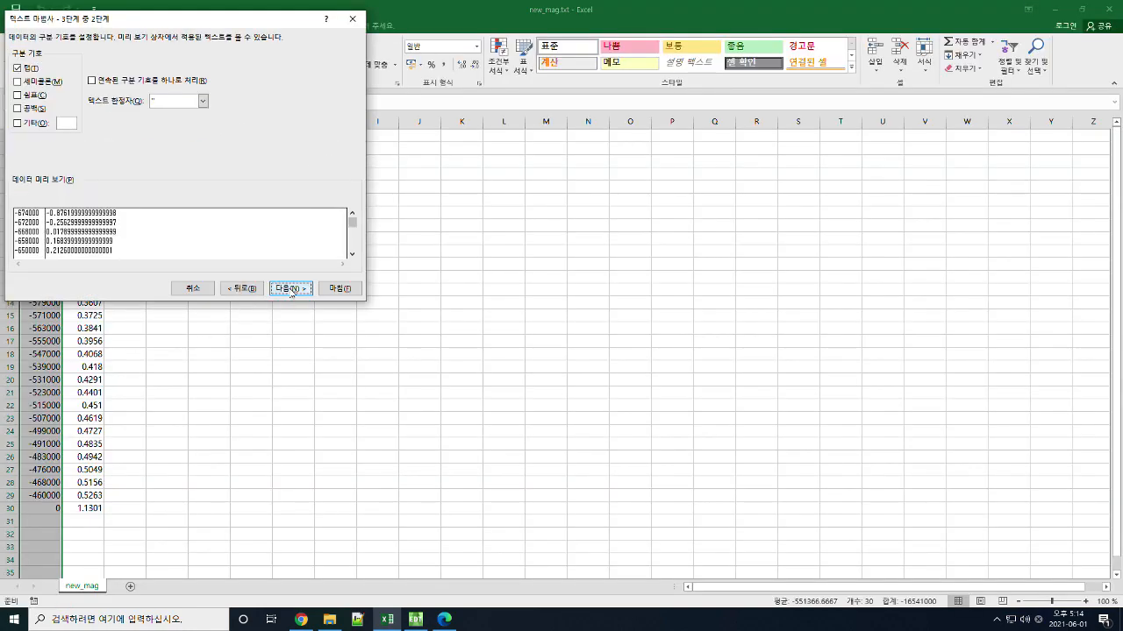
pyautogui.click(289, 288)
pyautogui.click(335, 289)
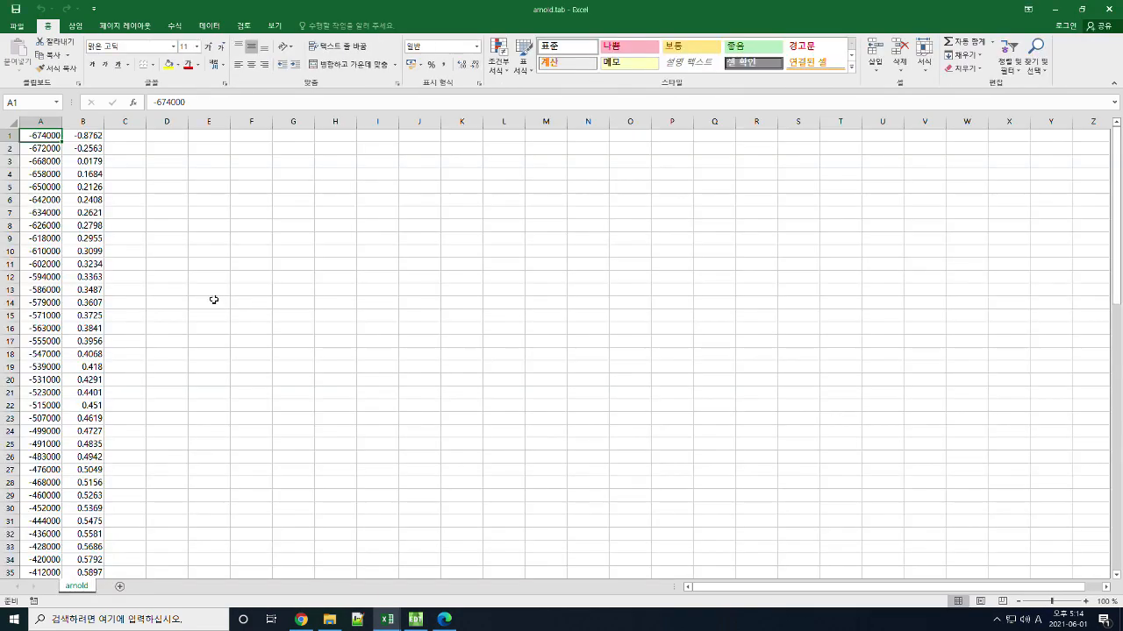
# Plot columns A and B of the arnold sheet as a scatter chart with smooth lines and no markers.
pyautogui.moveTo(48, 122); pyautogui.dragTo(88, 121)
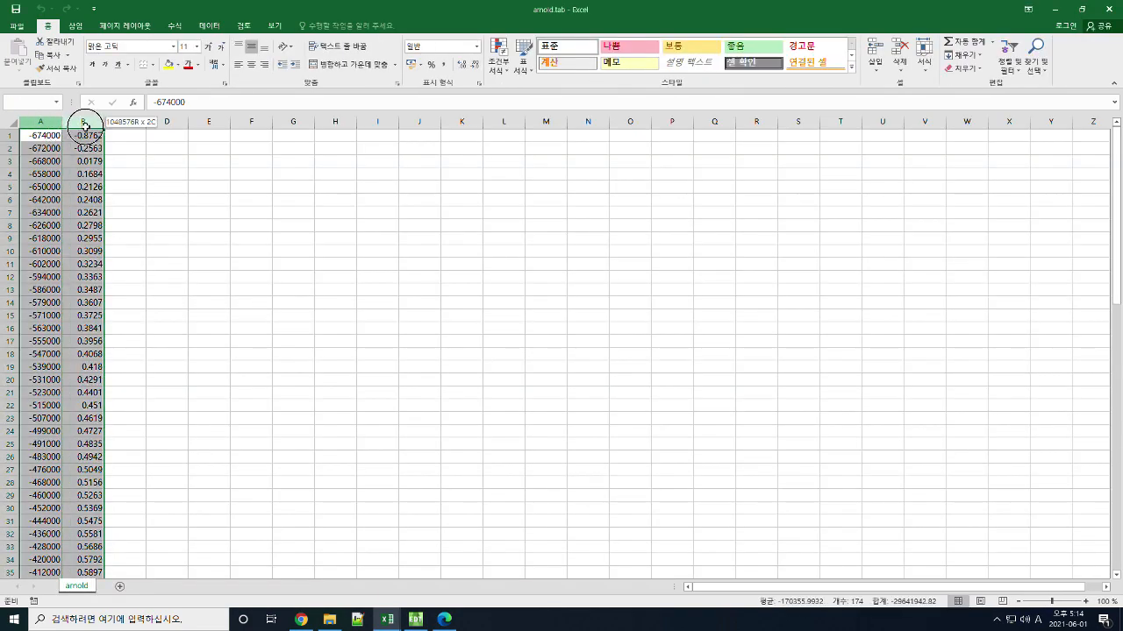
pyautogui.click(76, 25)
pyautogui.click(454, 68)
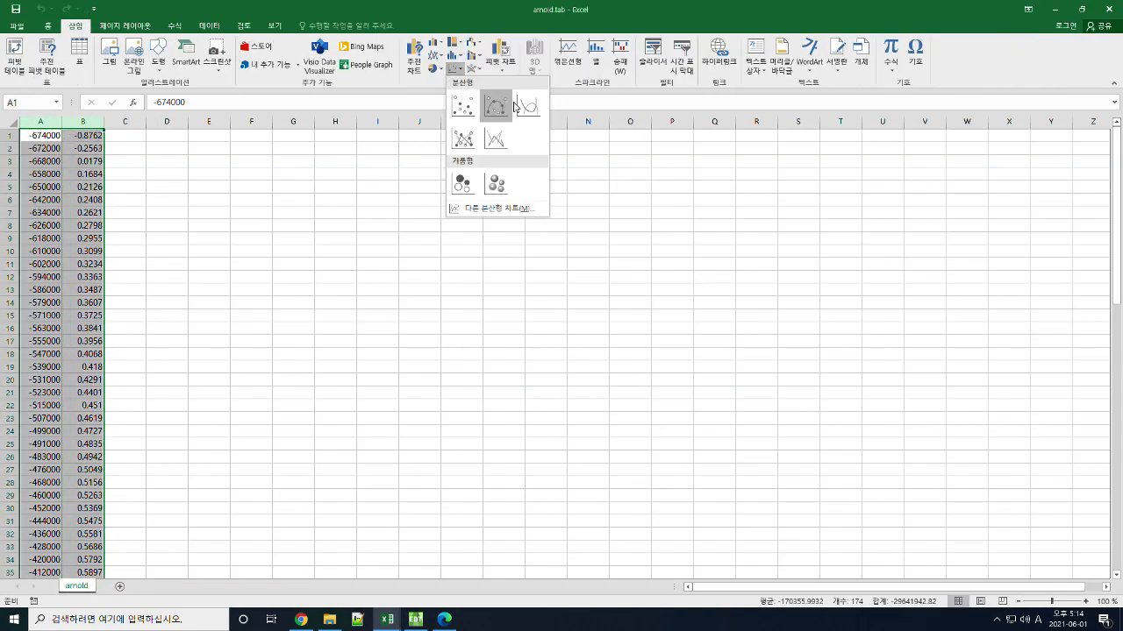
pyautogui.click(532, 105)
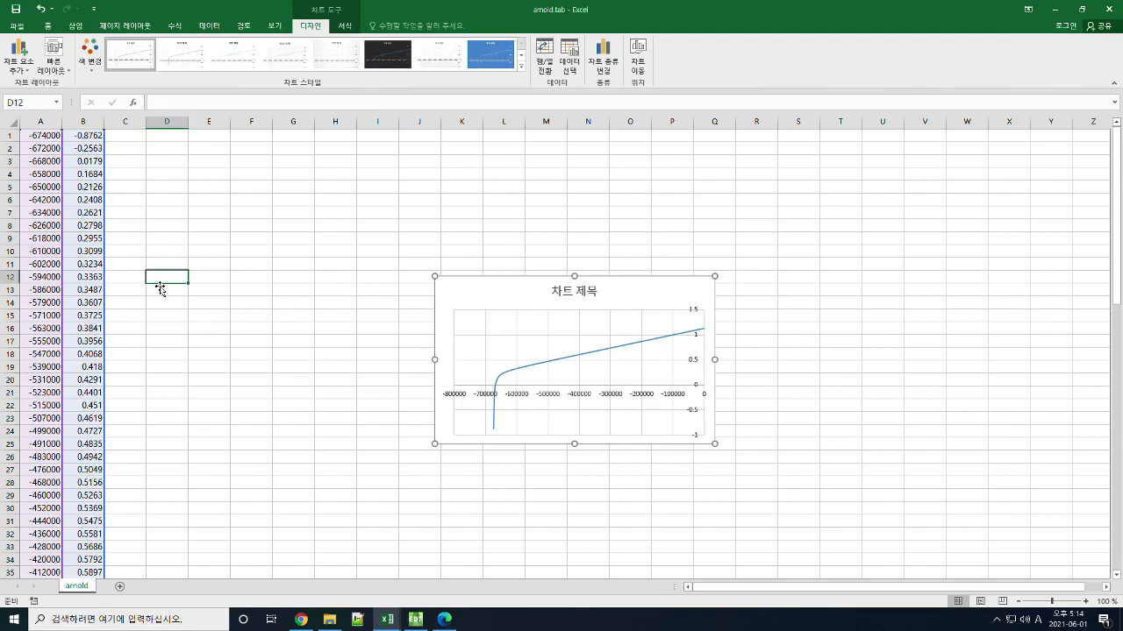
pyautogui.click(158, 277)
pyautogui.click(156, 327)
pyautogui.scroll(-2, 144, 318)
pyautogui.scroll(2, 131, 307)
pyautogui.moveTo(35, 135); pyautogui.dragTo(88, 316)
# Enter the relative permeability formula =(B2-B1)/(A2-A1)/(4*PI()*1e-7) in cell C2.
pyautogui.click(124, 136)
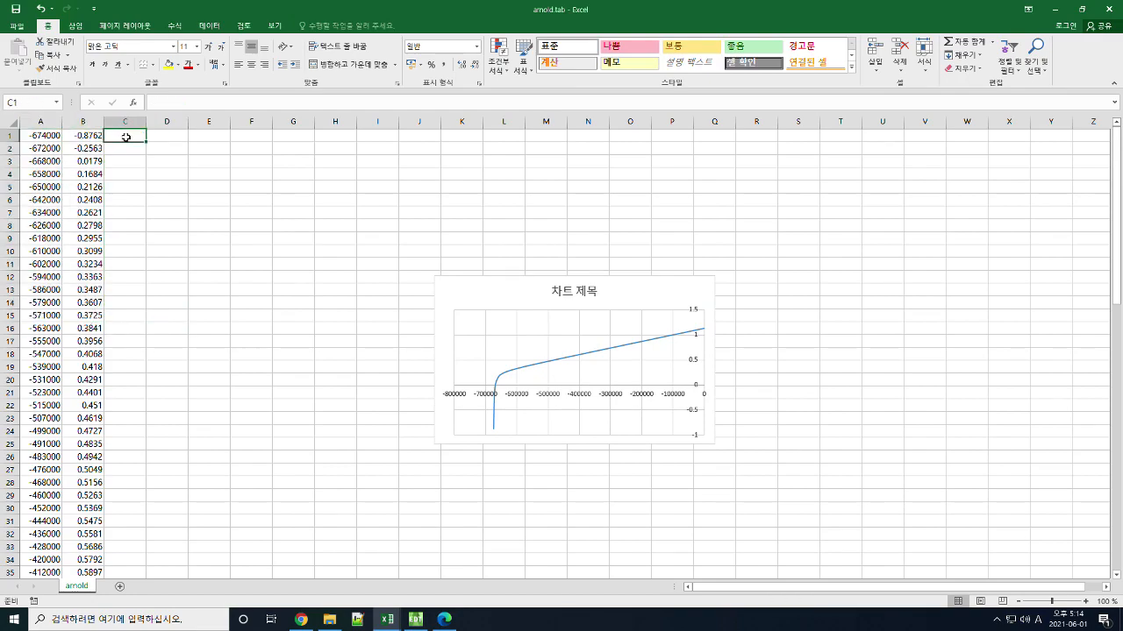
pyautogui.press('Down')
pyautogui.write('=(')
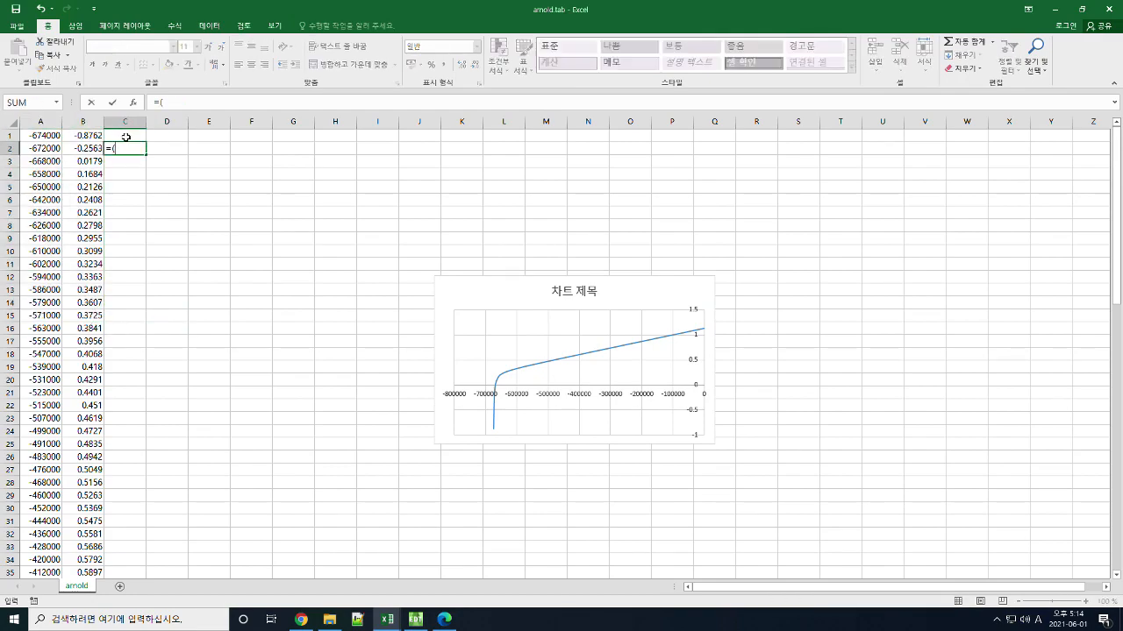
pyautogui.click(91, 148)
pyautogui.write('-')
pyautogui.click(87, 137)
pyautogui.write(')/(')
pyautogui.click(42, 147)
pyautogui.write('-')
pyautogui.click(45, 138)
pyautogui.write(')/(4*PI()*1e-7')
pyautogui.press('Return')
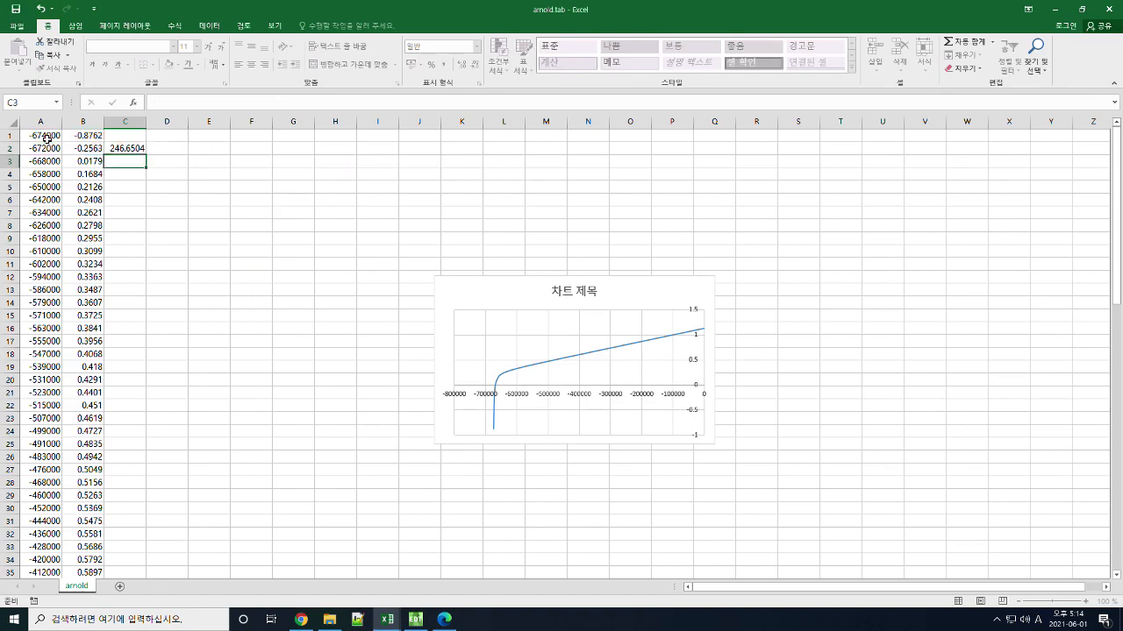
# Fill the C2 formula down column C for all data rows and check the slopes around rows 30 to 33.
pyautogui.click(130, 151)
pyautogui.doubleClick(148, 156)
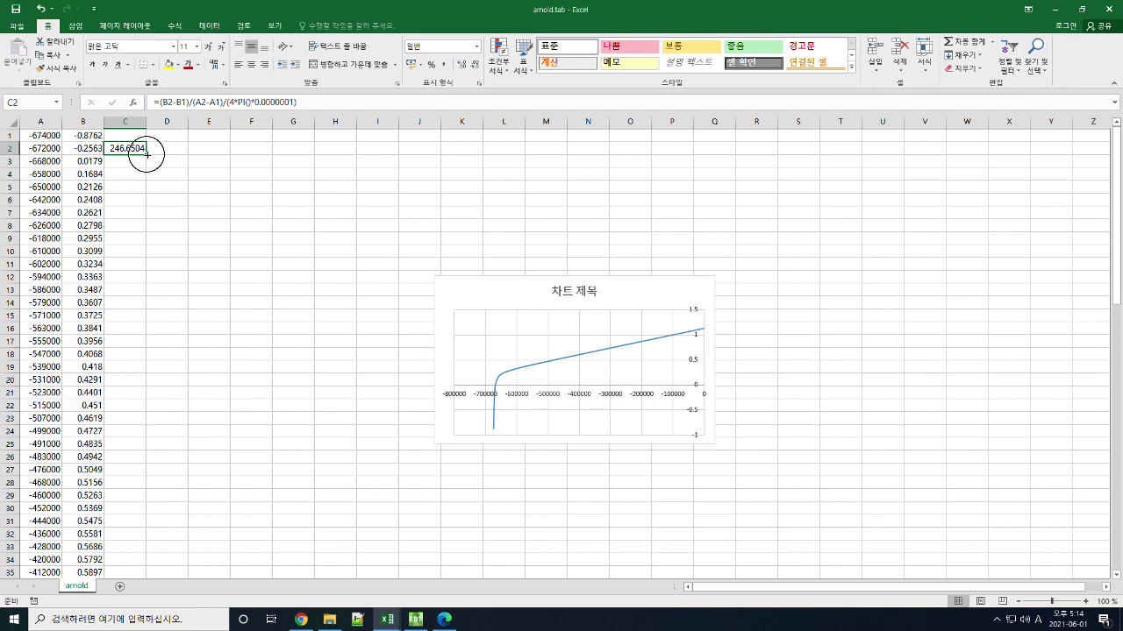
pyautogui.scroll(-4, 157, 431)
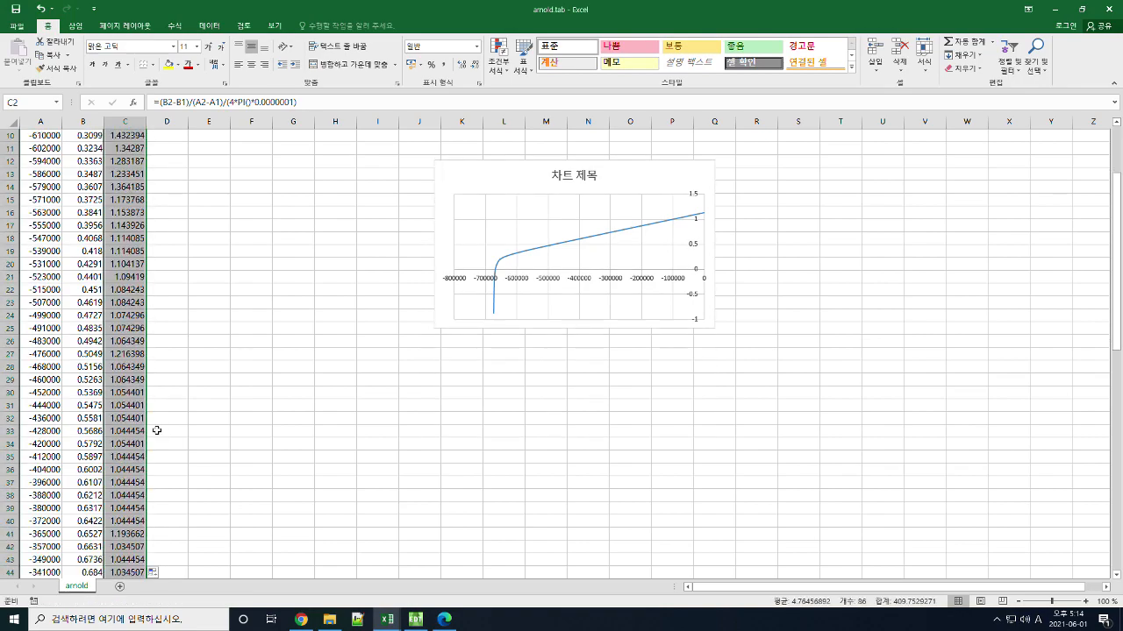
pyautogui.click(111, 396)
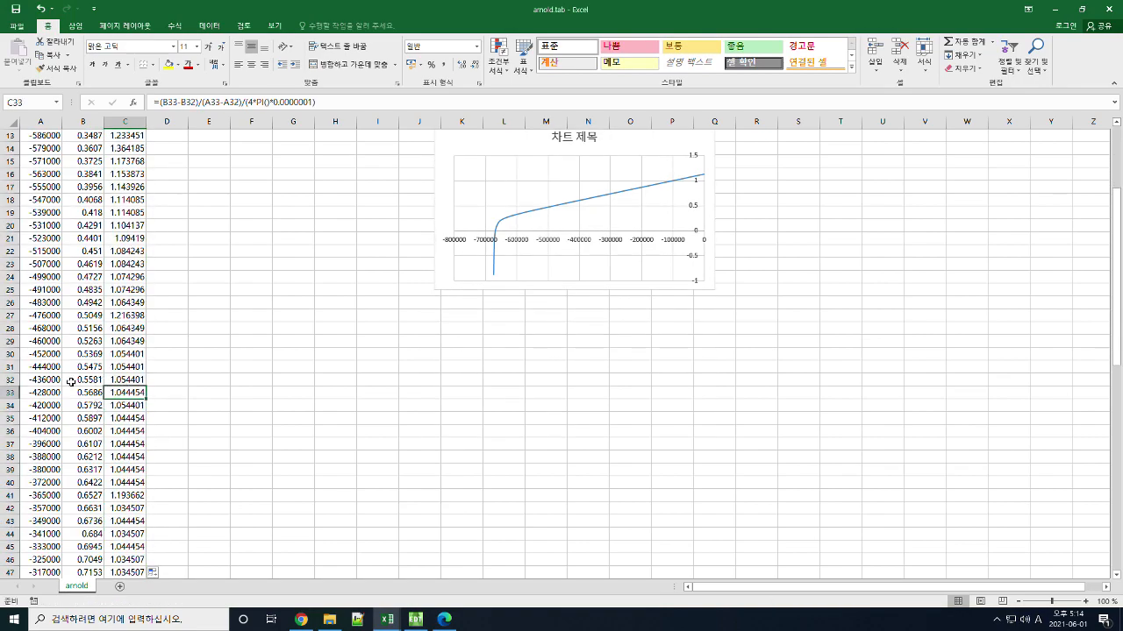
pyautogui.click(128, 353)
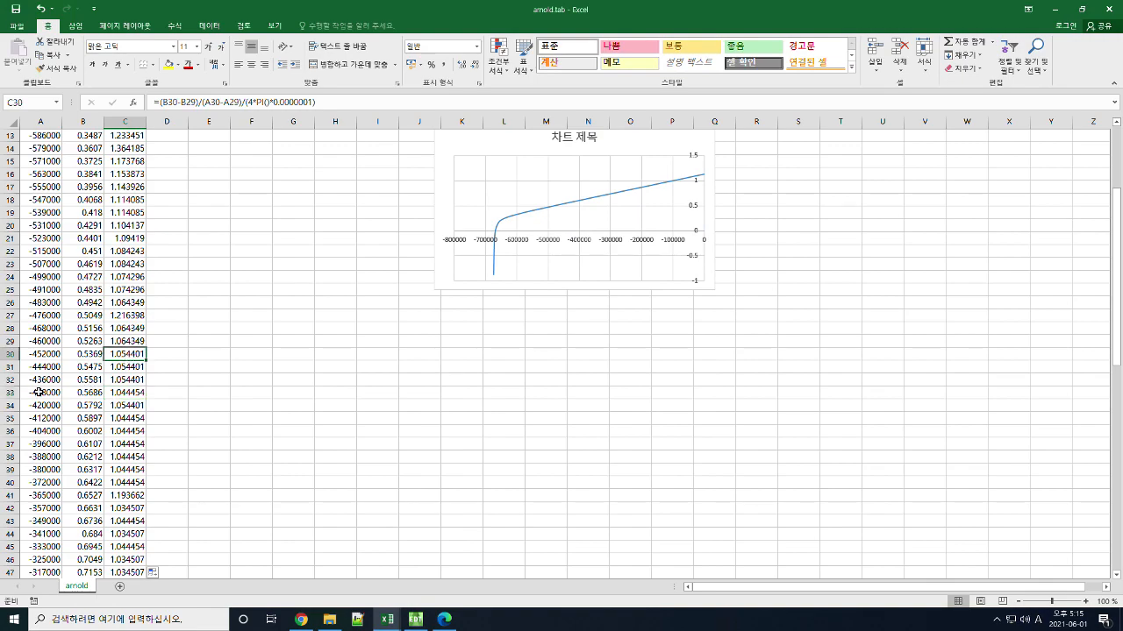
# Copy rows 1 to 33 of columns A to C into a new sheet.
pyautogui.moveTo(32, 394); pyautogui.dragTo(121, 68)
pyautogui.hotkey('ctrl', 'c')
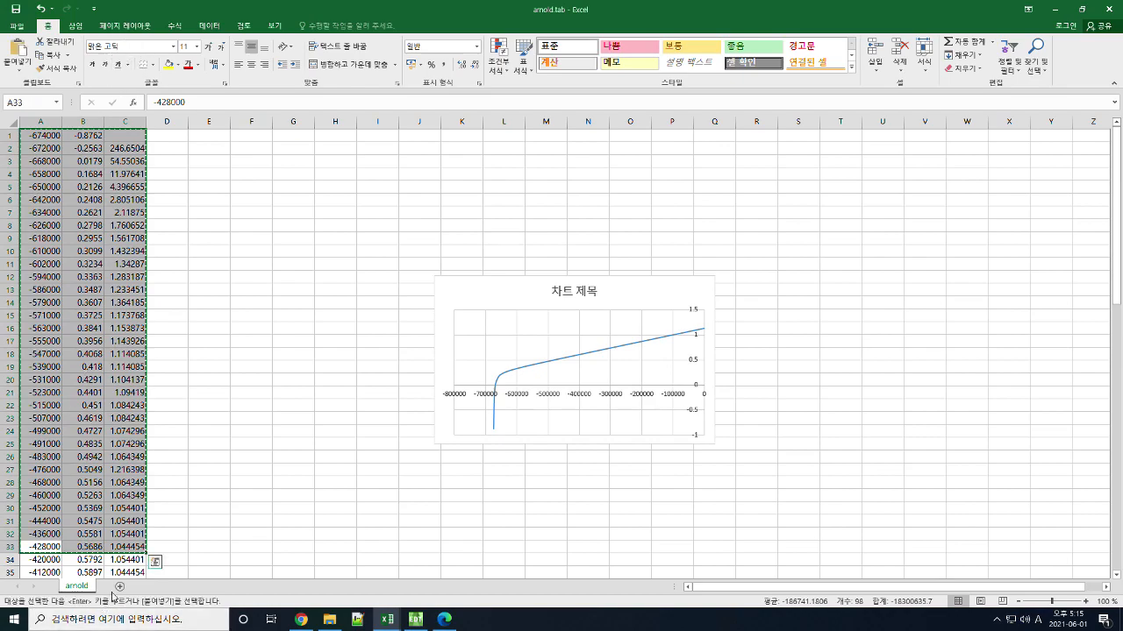
pyautogui.click(120, 586)
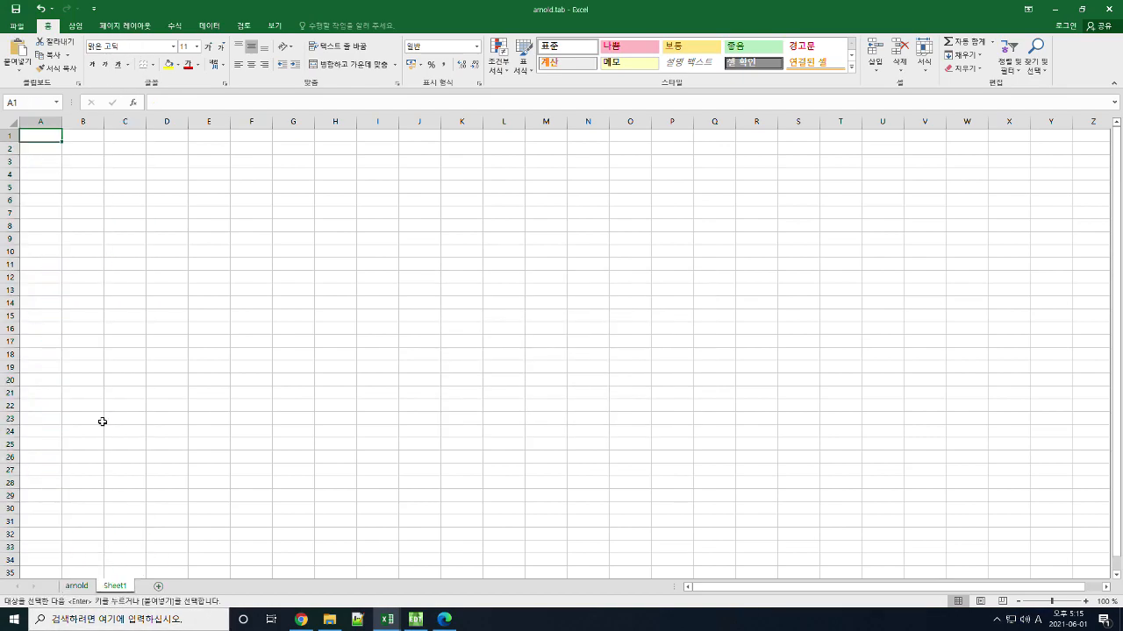
pyautogui.hotkey('ctrl', 'v')
# Copy the final data row, A87:C87, from the arnold sheet into row 34 of Sheet1 and check its permeability formula.
pyautogui.click(76, 586)
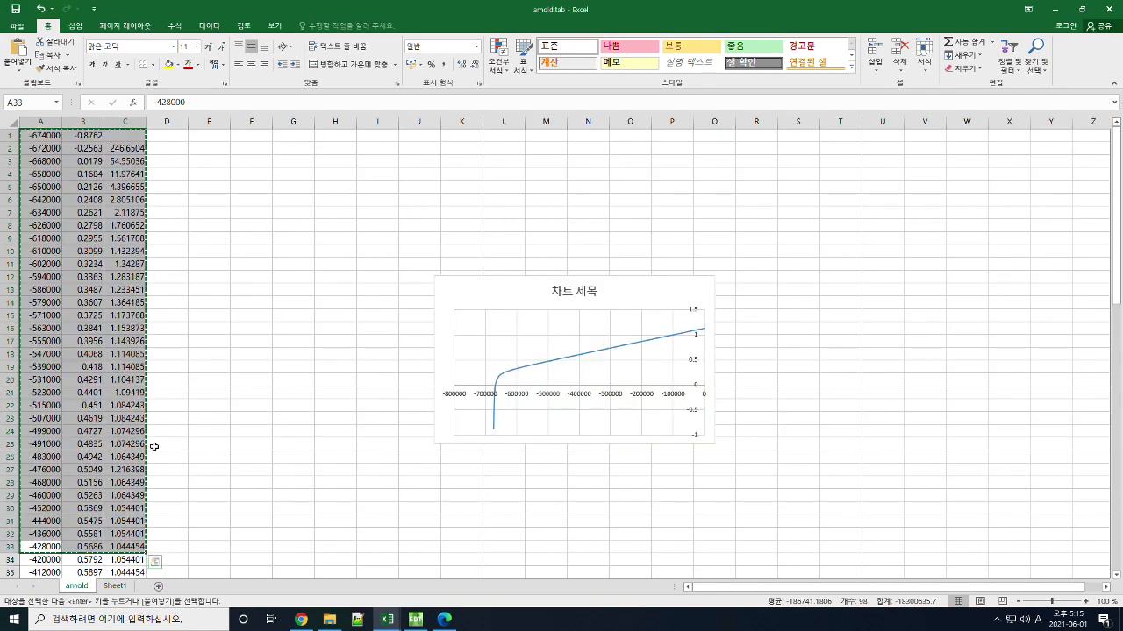
pyautogui.scroll(-20, 154, 448)
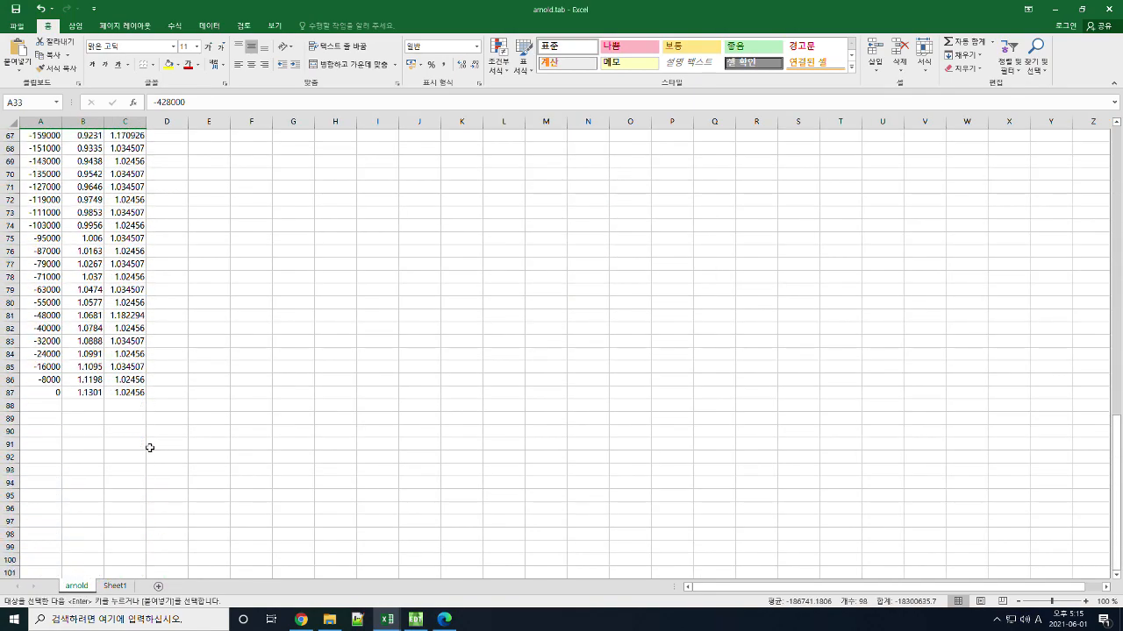
pyautogui.moveTo(41, 393); pyautogui.dragTo(140, 393)
pyautogui.hotkey('ctrl', 'c')
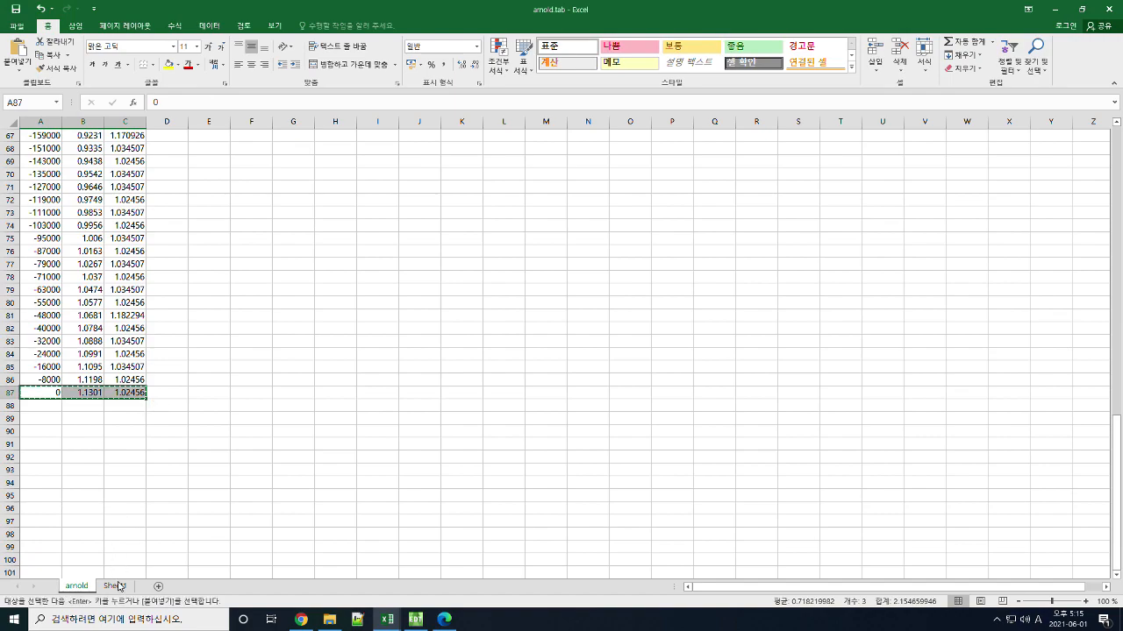
pyautogui.click(116, 585)
pyautogui.scroll(-6, 125, 359)
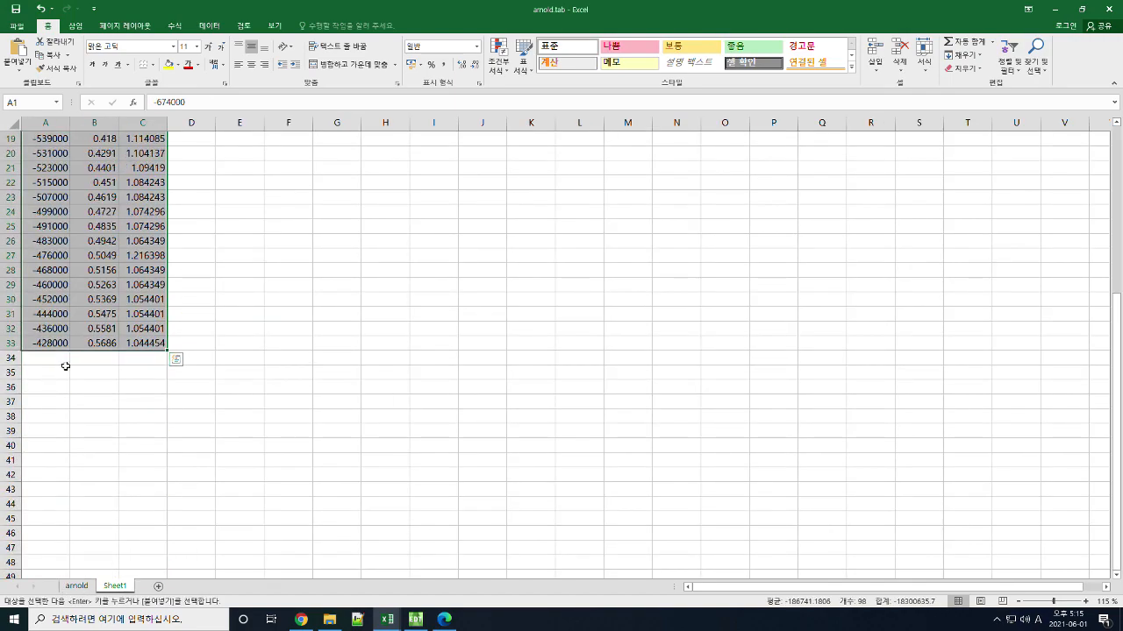
pyautogui.click(66, 359)
pyautogui.hotkey('ctrl', 'v')
pyautogui.click(132, 359)
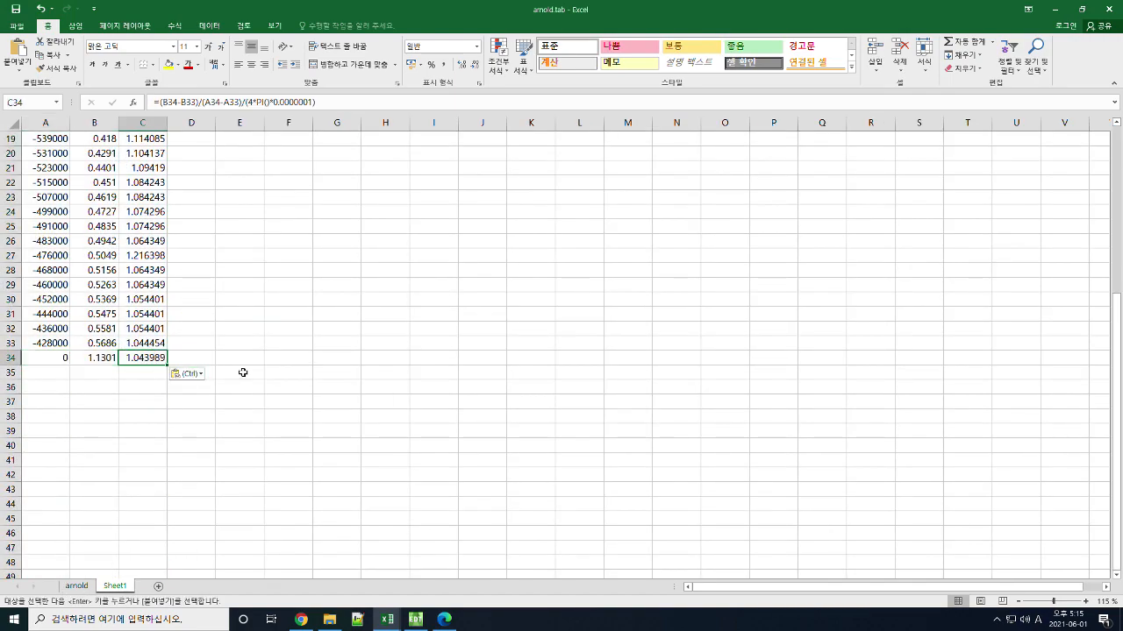
pyautogui.scroll(6, 164, 343)
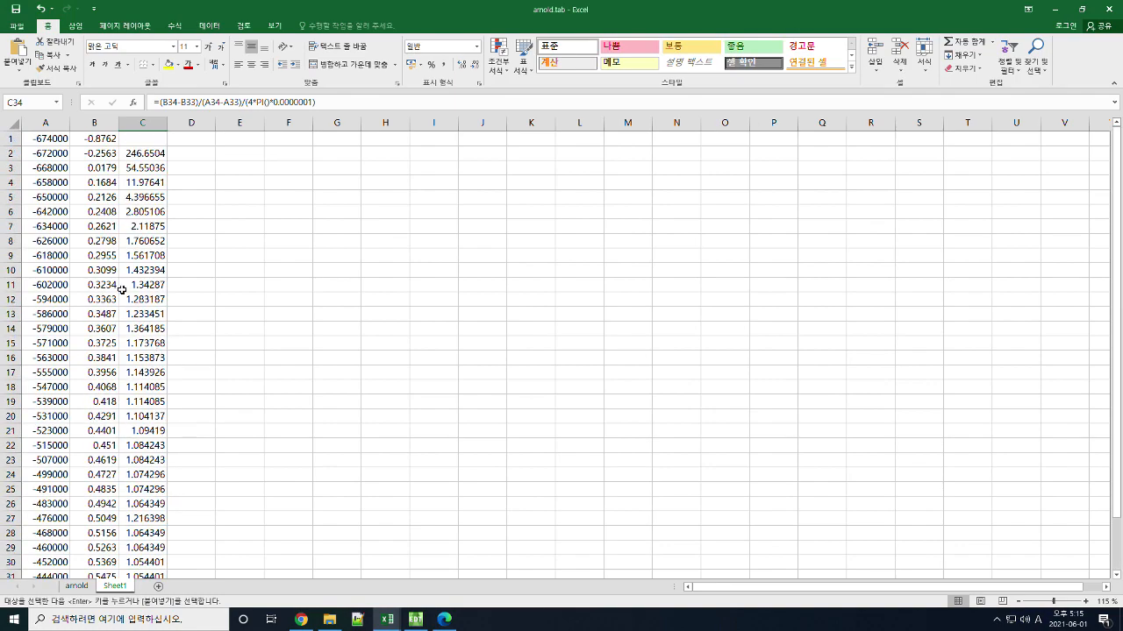
# Plot columns A and B of Sheet1 as a scatter chart with smooth lines and no markers.
pyautogui.moveTo(46, 122); pyautogui.dragTo(94, 122)
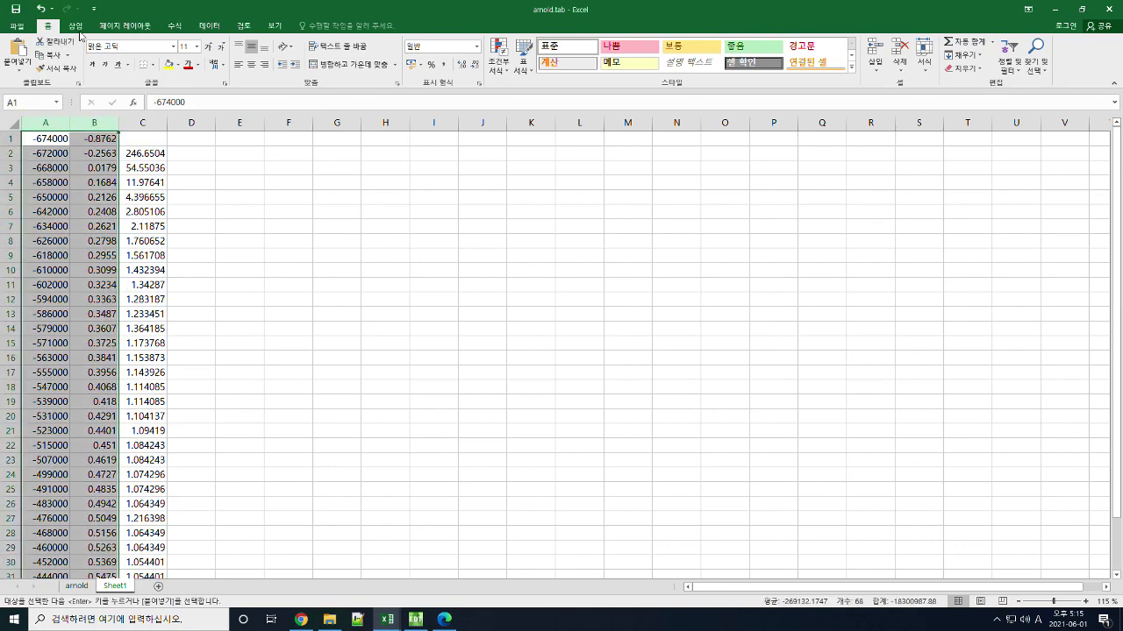
pyautogui.click(78, 27)
pyautogui.click(453, 67)
pyautogui.click(528, 104)
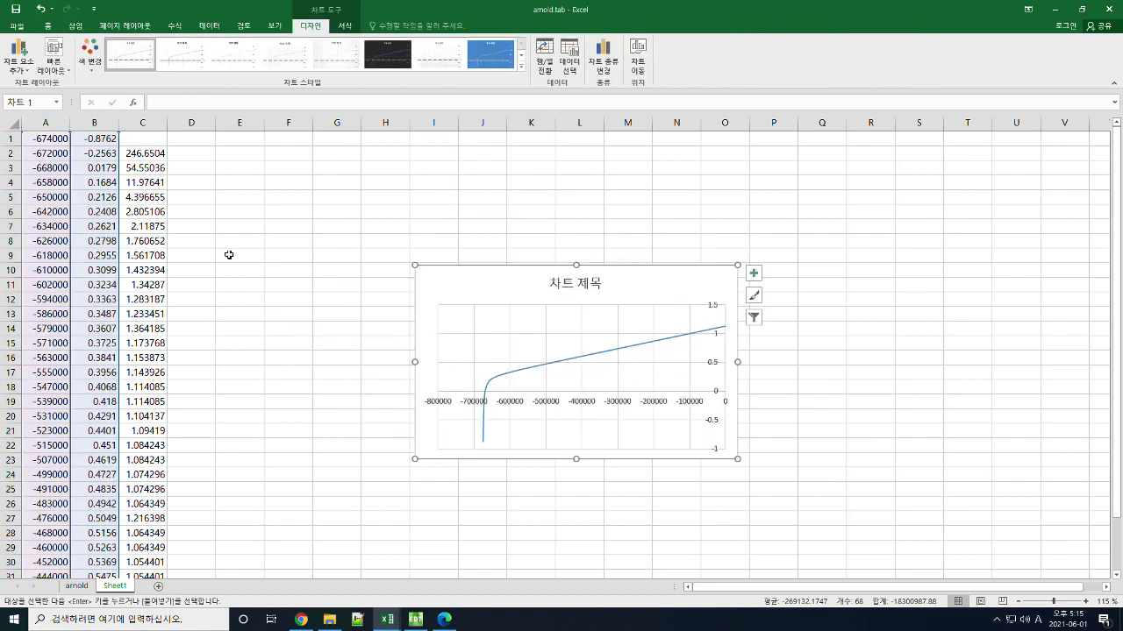
# Copy only columns A and B of Sheet1 into another new sheet.
pyautogui.click(156, 123)
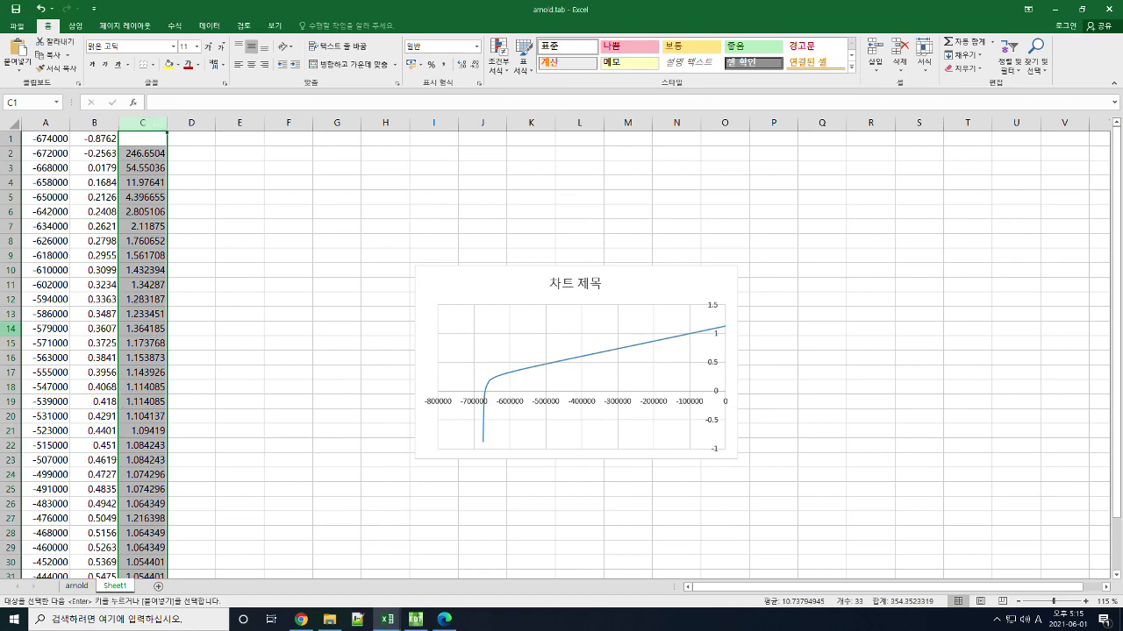
pyautogui.moveTo(51, 129); pyautogui.dragTo(96, 130)
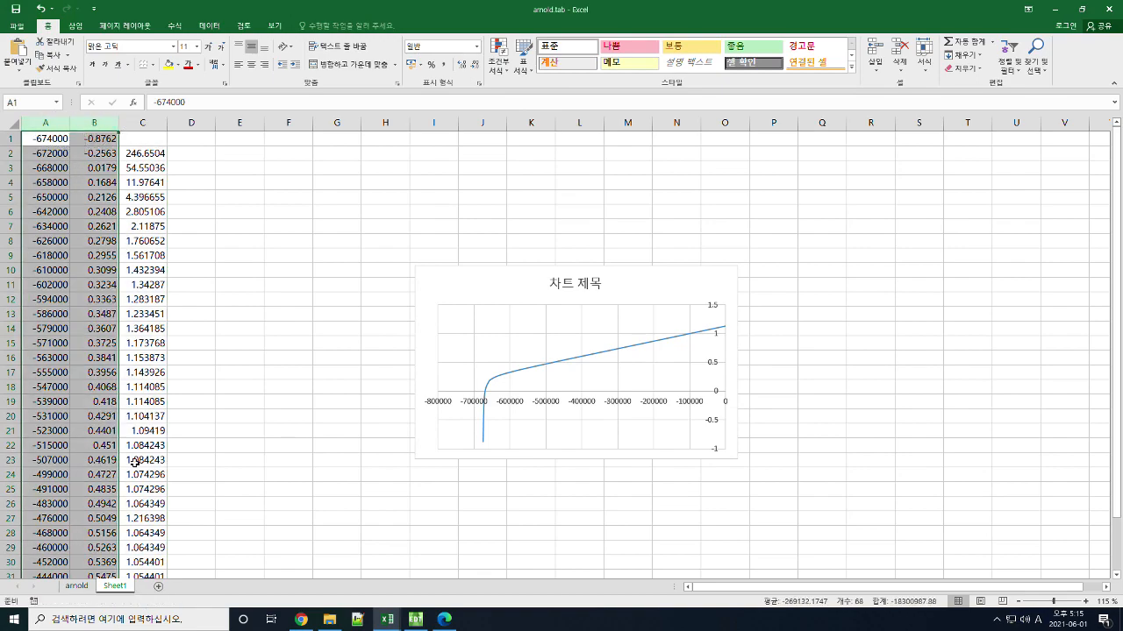
pyautogui.click(158, 587)
pyautogui.hotkey('ctrl', 'v')
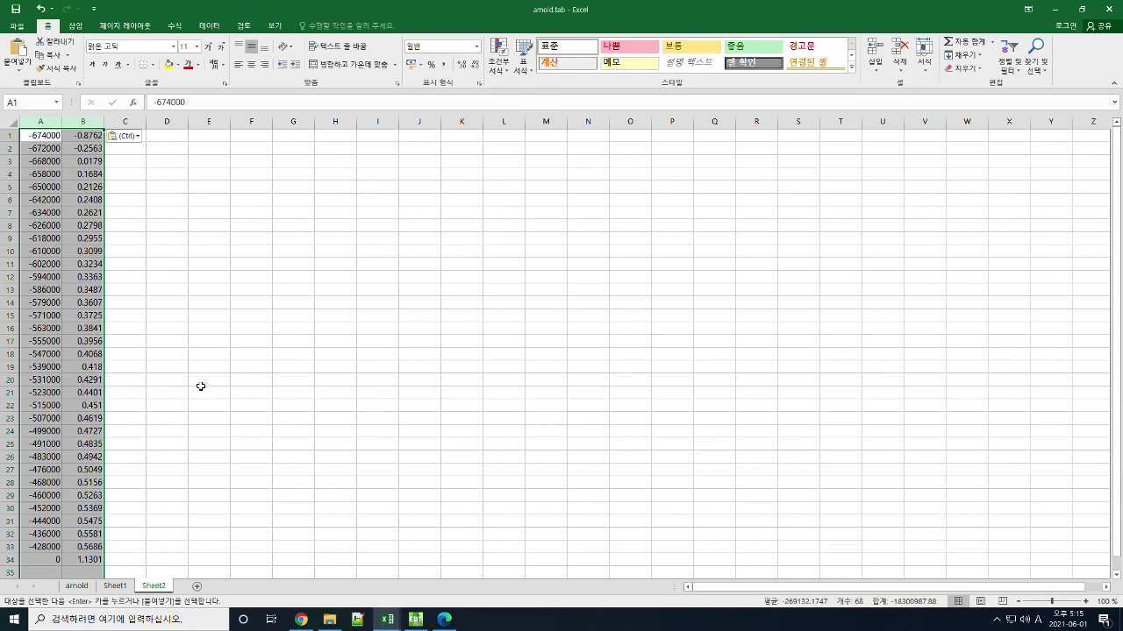
# Save the two-column B-H sheet to the desktop as tab-delimited text named aaa, keeping only the active sheet.
pyautogui.click(17, 26)
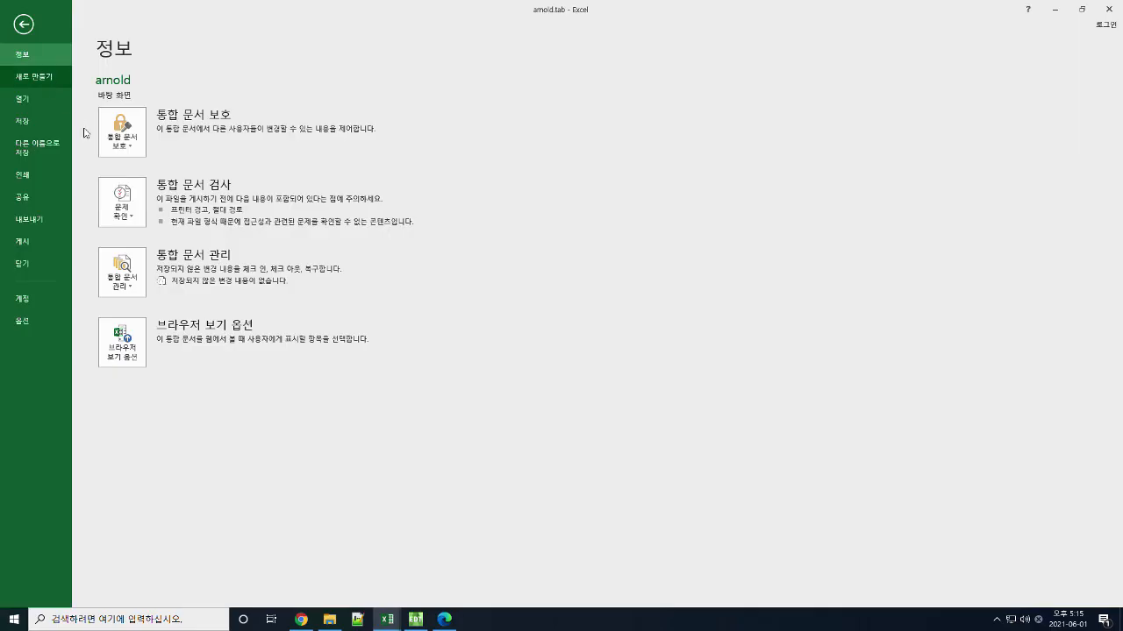
pyautogui.click(35, 146)
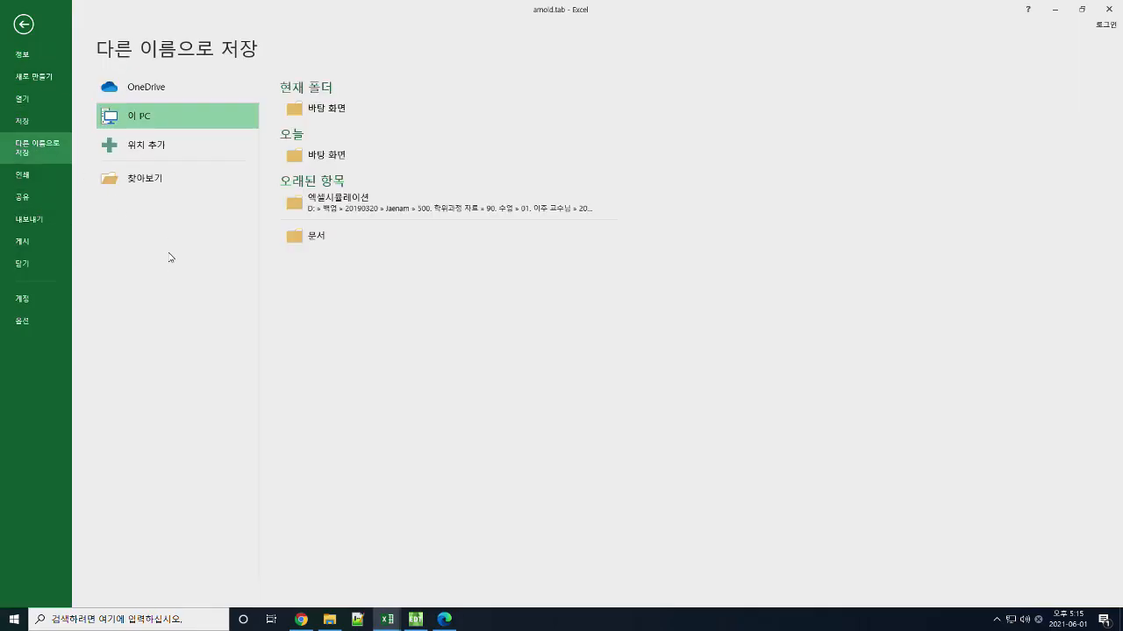
pyautogui.click(120, 178)
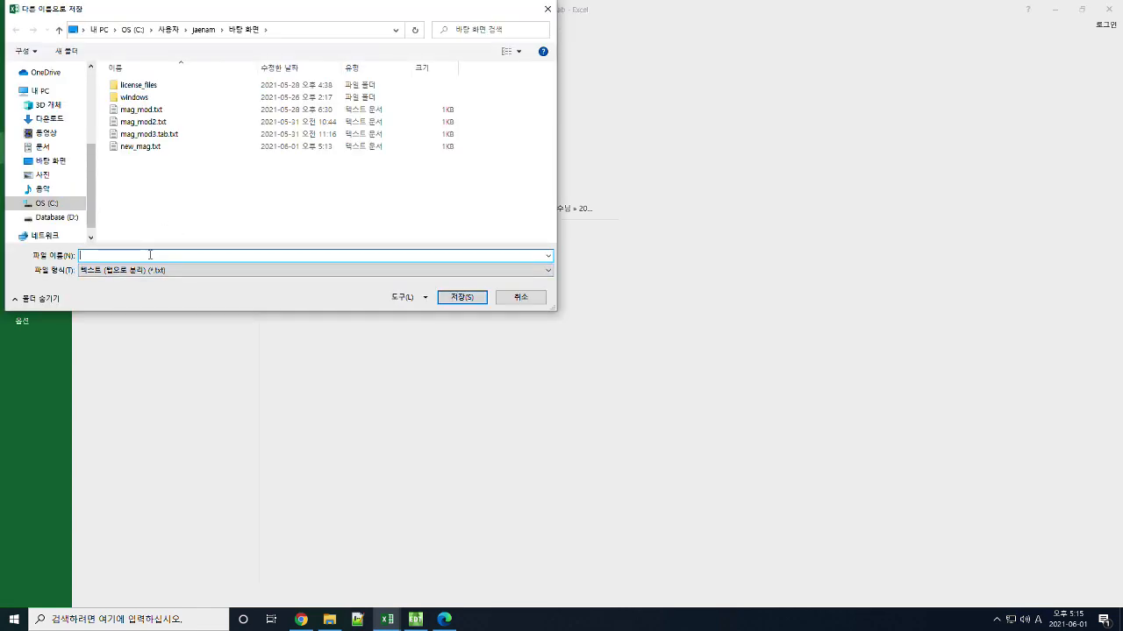
pyautogui.write('aaa')
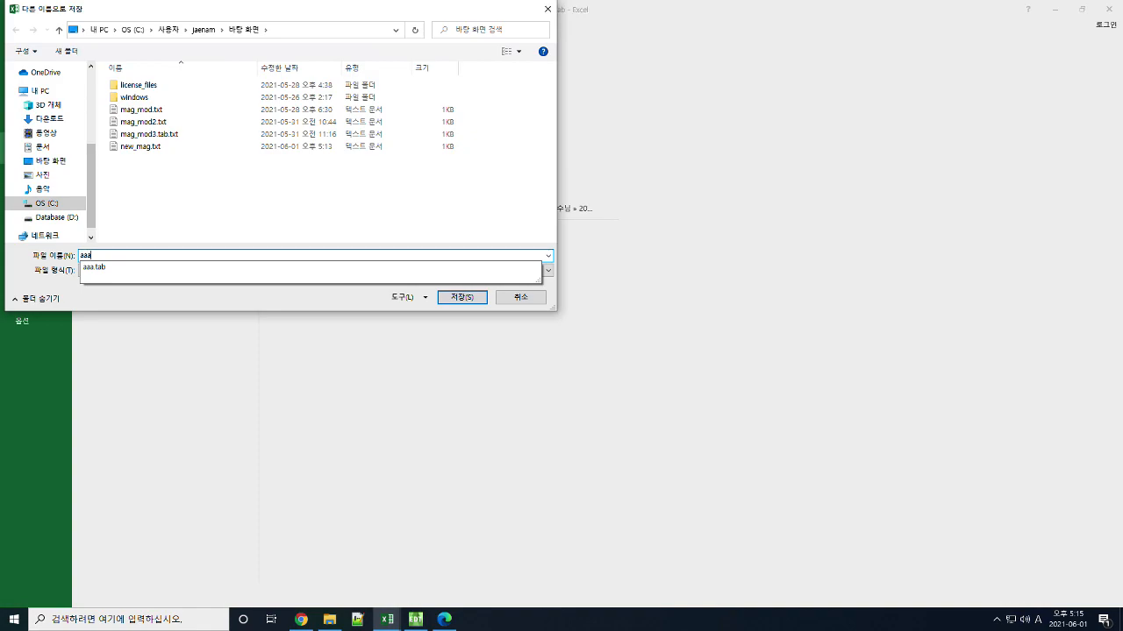
pyautogui.press('Return')
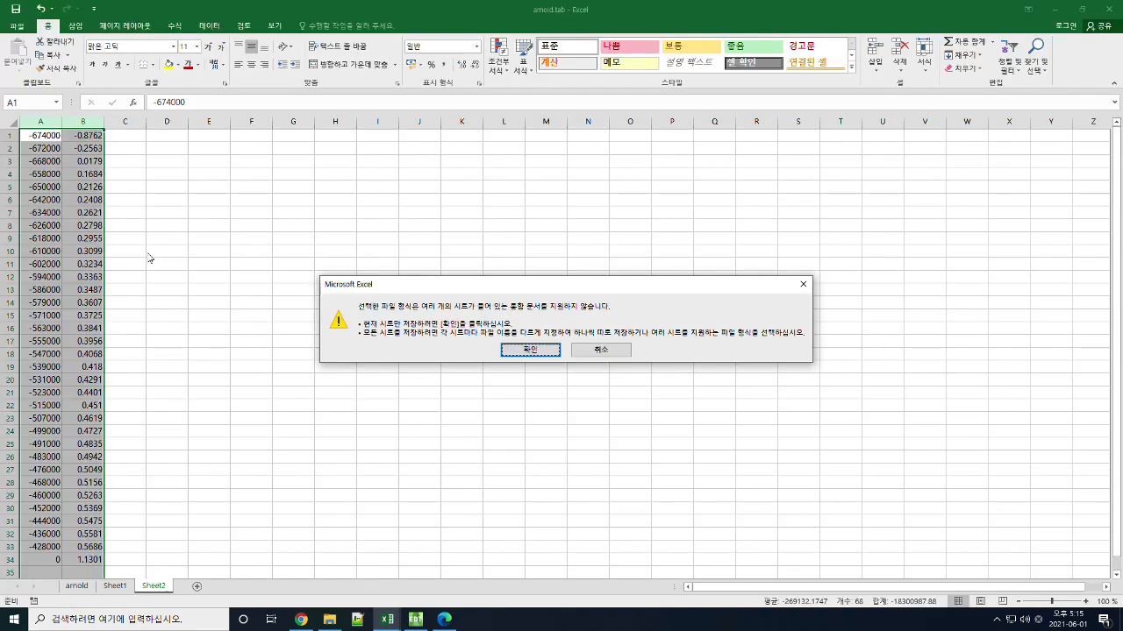
pyautogui.click(524, 350)
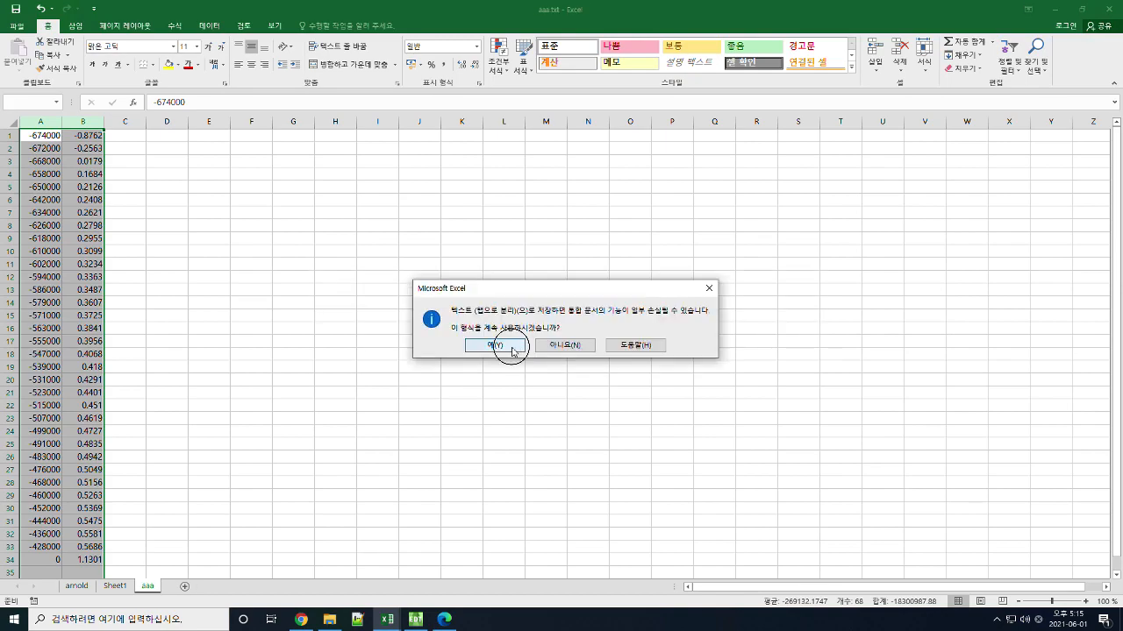
pyautogui.click(512, 347)
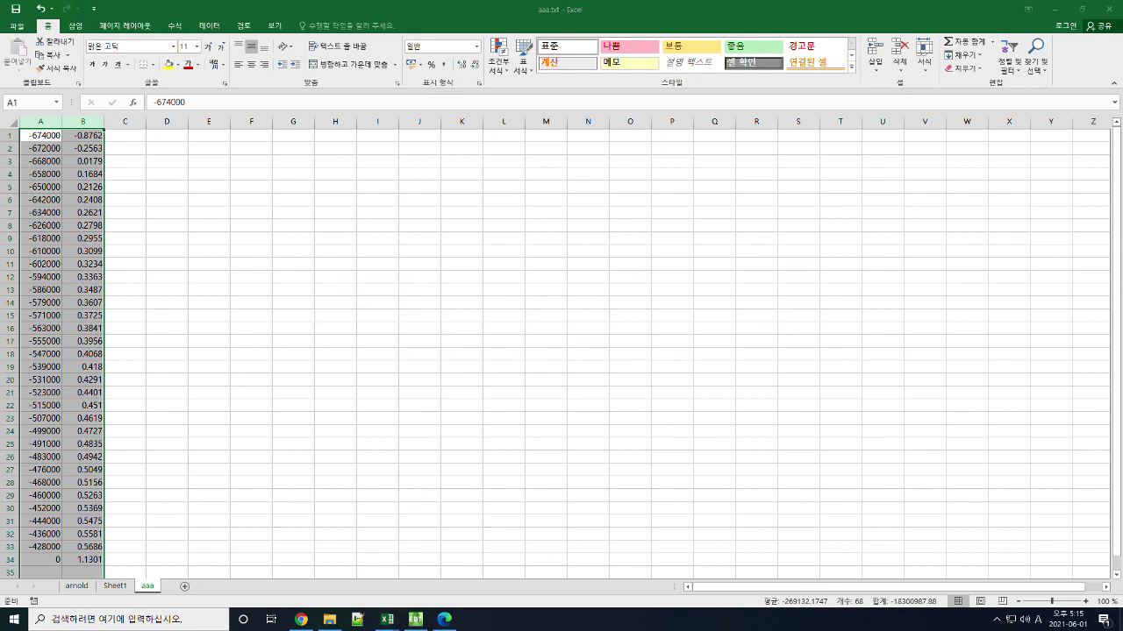
# Open aaa.txt from the desktop in Notepad++ and check its first two data rows.
pyautogui.press('super+d')
pyautogui.rightClick(168, 114)
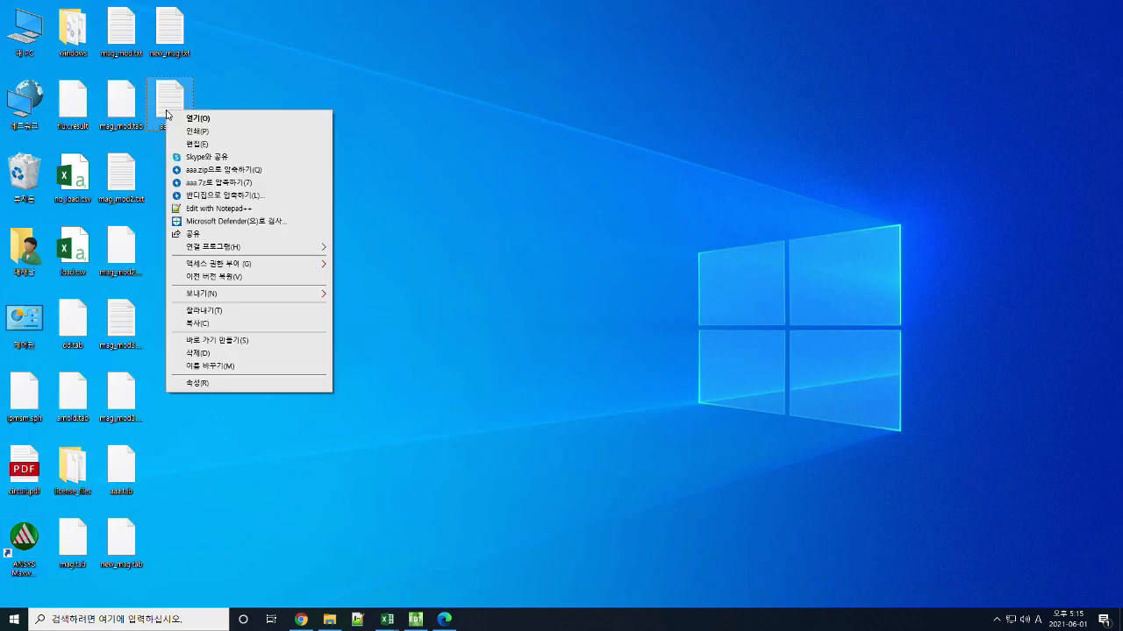
pyautogui.click(198, 209)
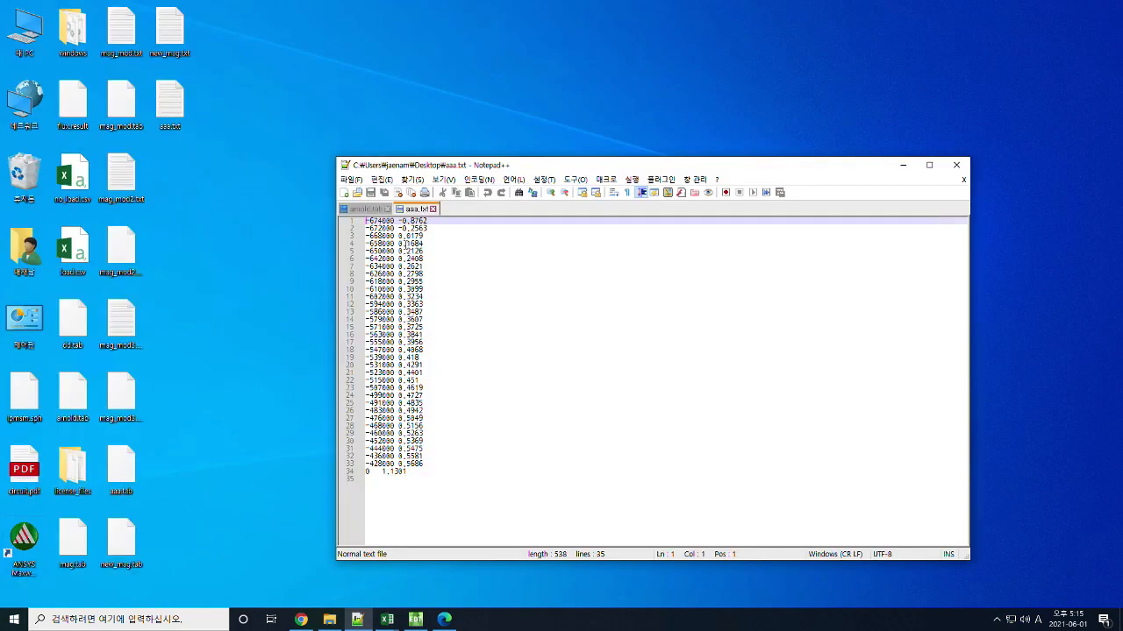
pyautogui.moveTo(448, 229); pyautogui.dragTo(295, 206)
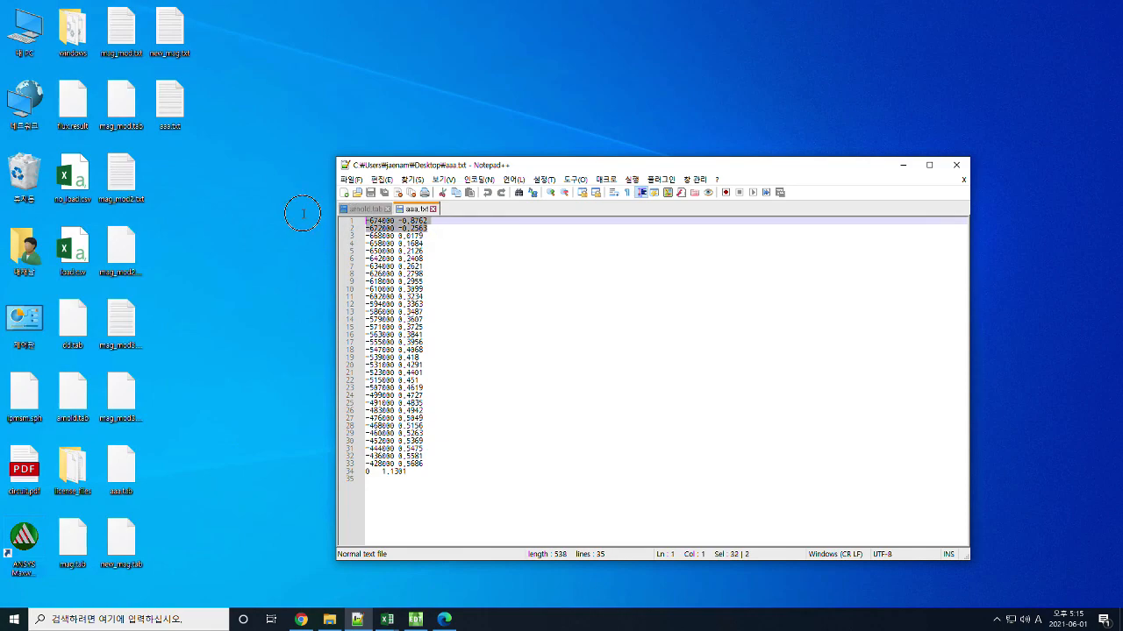
# Switch to Excel and review the new_mag.txt data, the aaa sheet and the Sheet1 chart.
pyautogui.click(390, 619)
pyautogui.moveTo(354, 598)
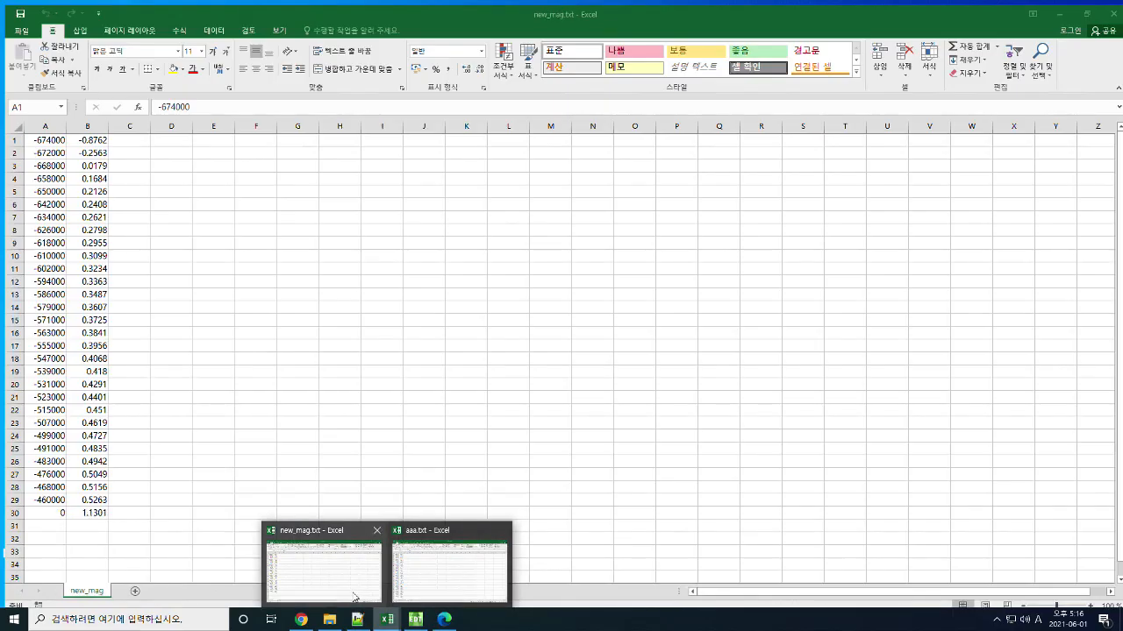
pyautogui.click(353, 597)
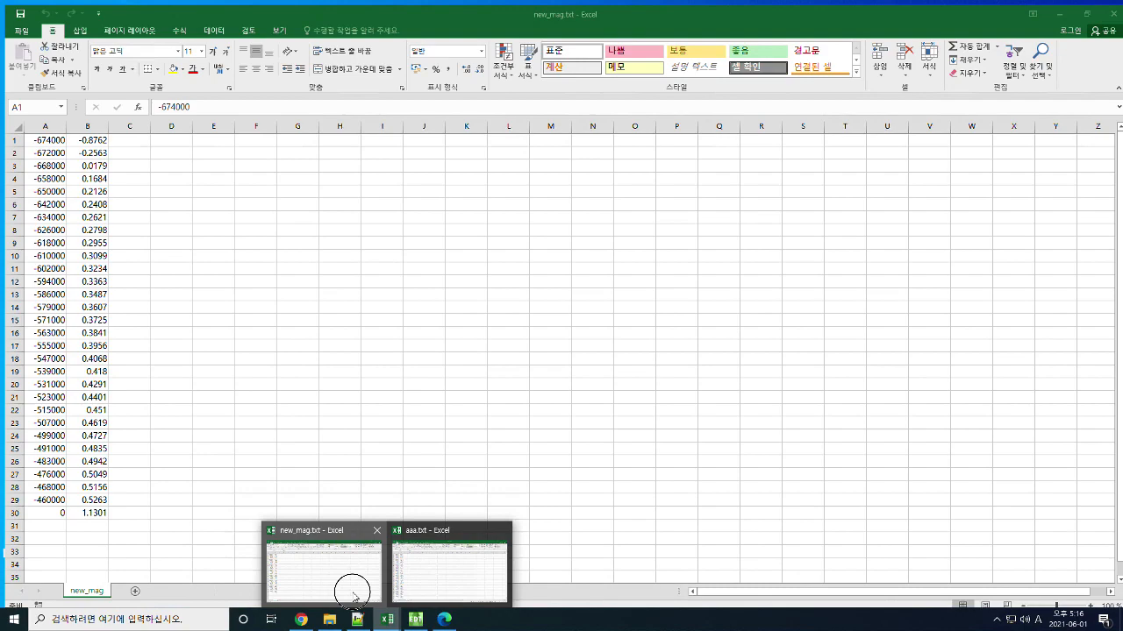
pyautogui.click(342, 586)
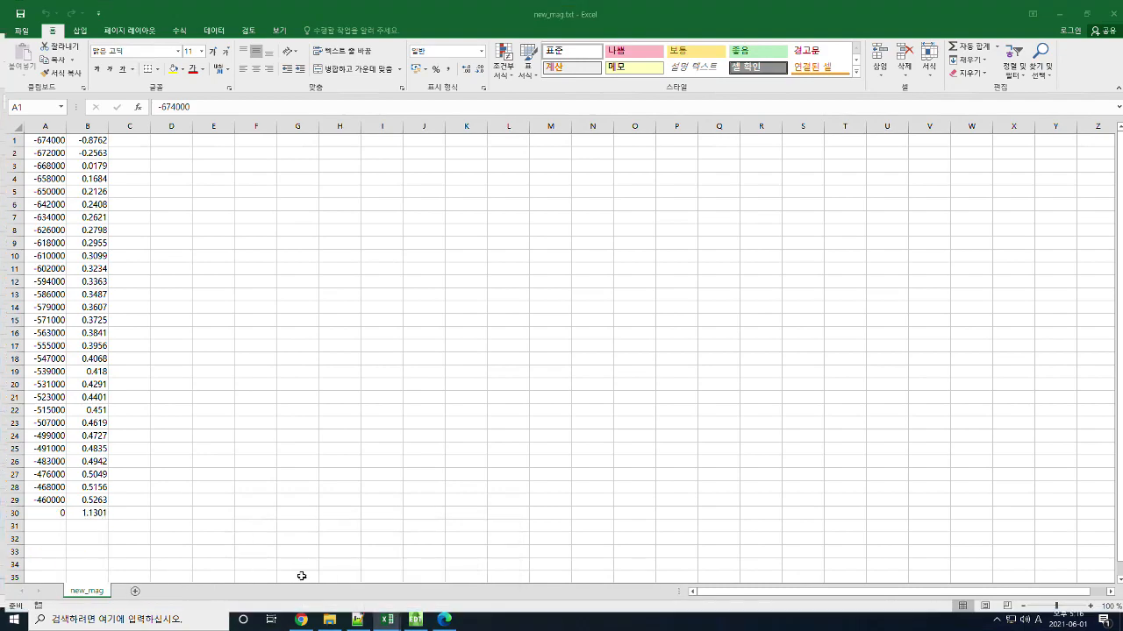
pyautogui.click(424, 593)
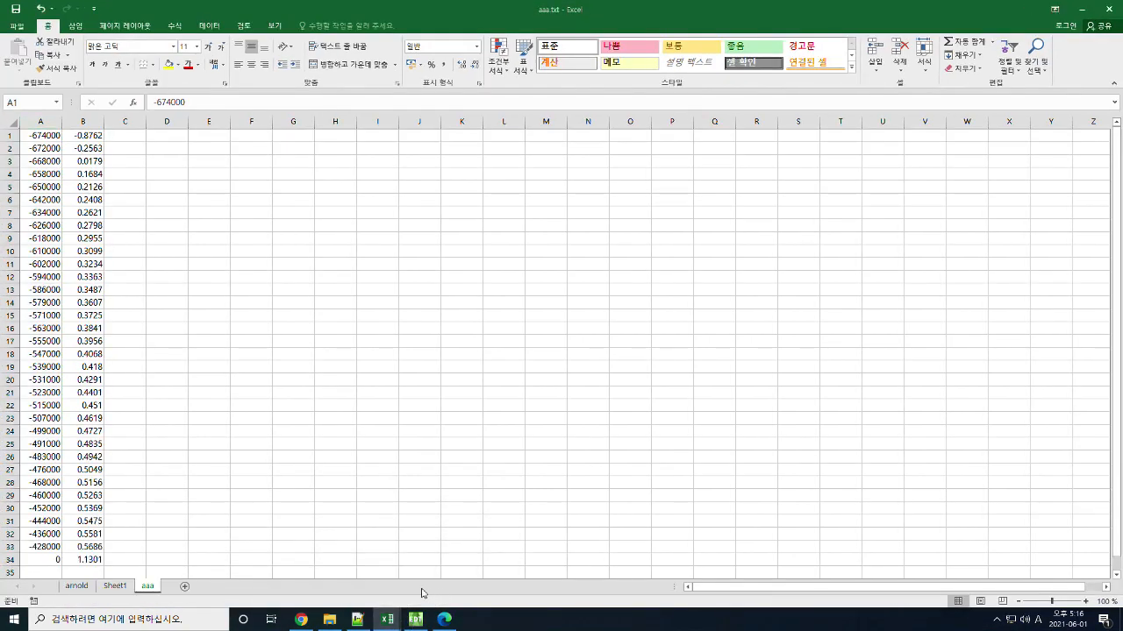
pyautogui.hotkey('ctrl', 'a')
pyautogui.click(115, 586)
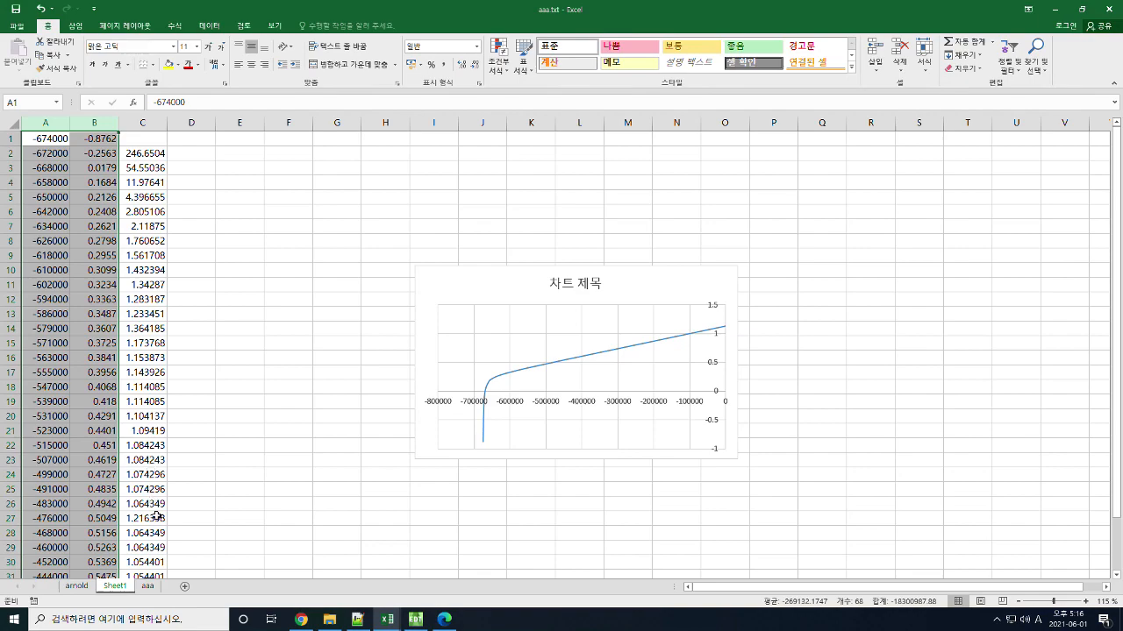
pyautogui.click(149, 586)
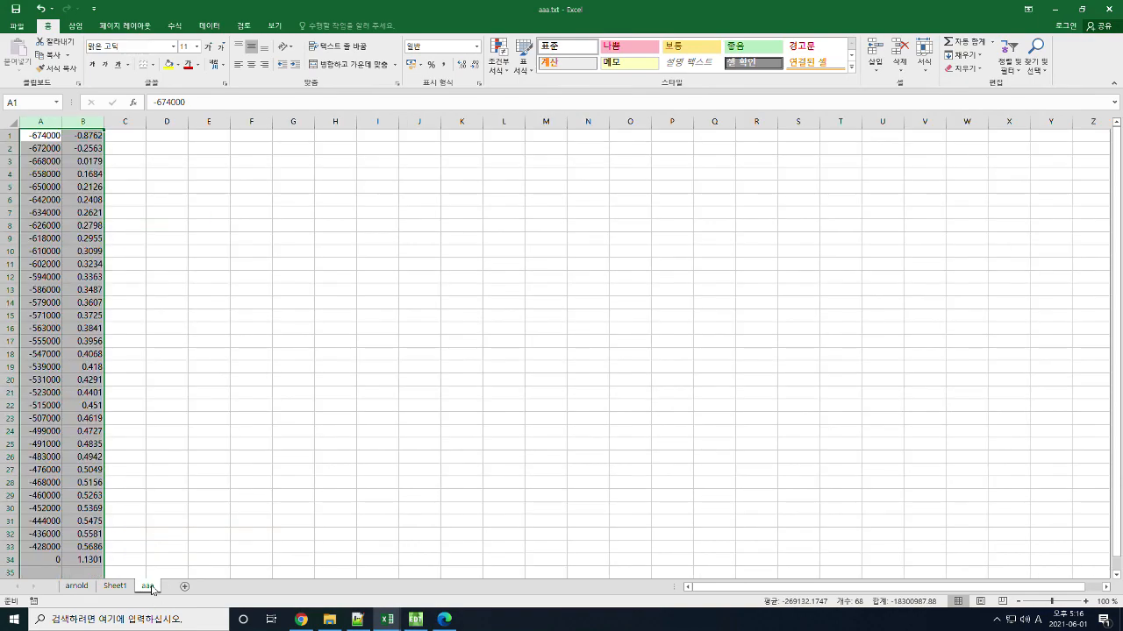
# Plot columns A and B of the aaa sheet as a scatter chart with smooth lines and no markers.
pyautogui.scroll(-3, 178, 241)
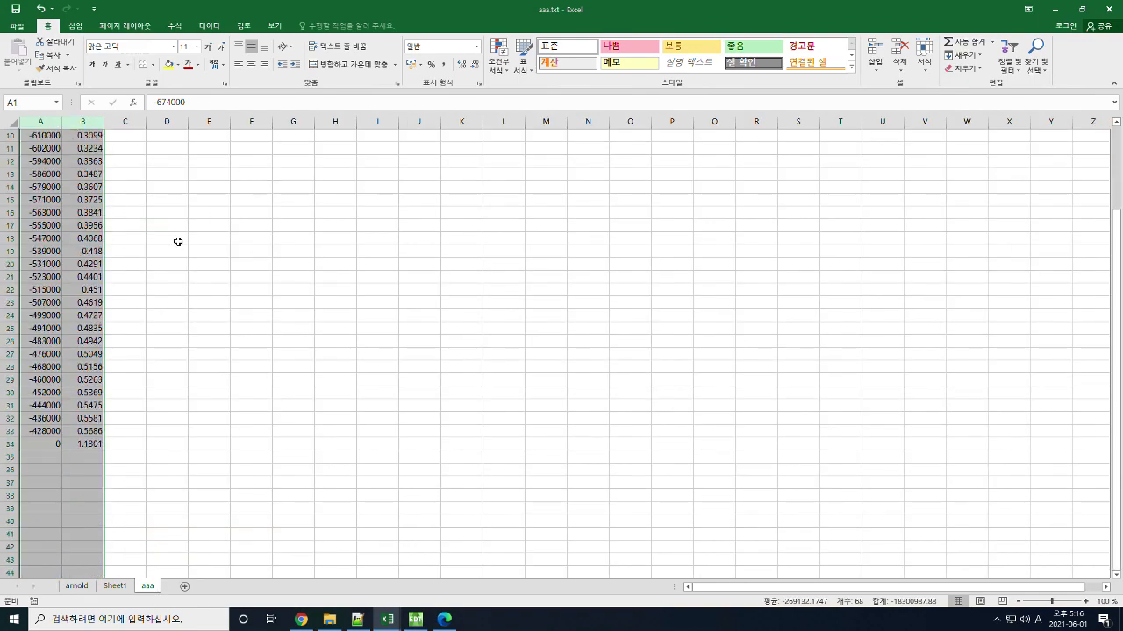
pyautogui.scroll(3, 178, 241)
pyautogui.click(76, 26)
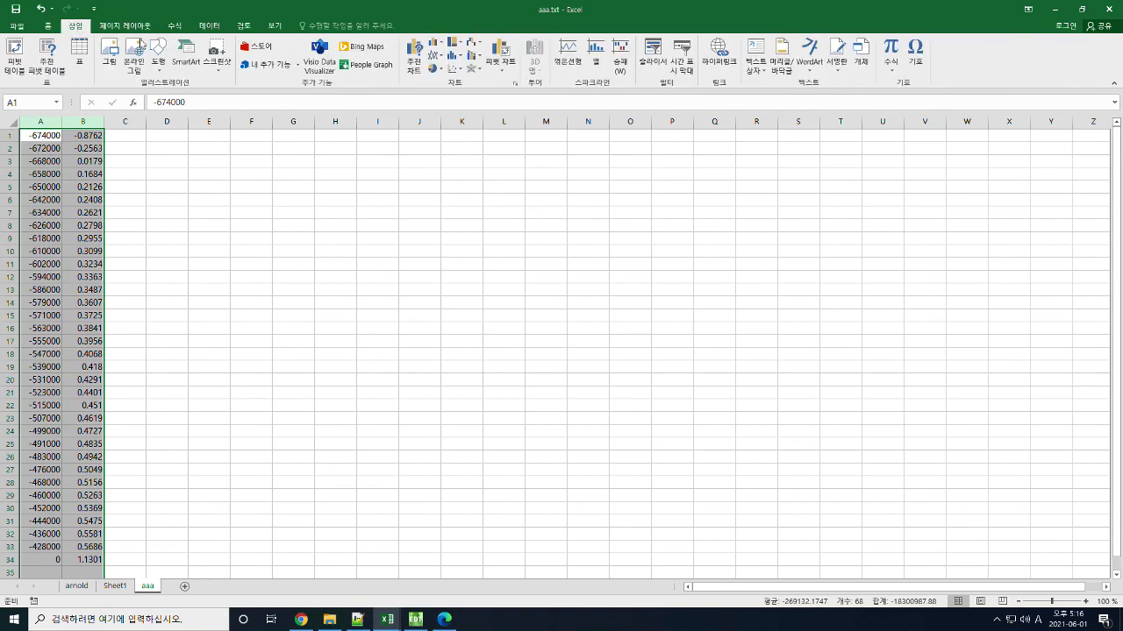
pyautogui.click(455, 68)
pyautogui.click(522, 106)
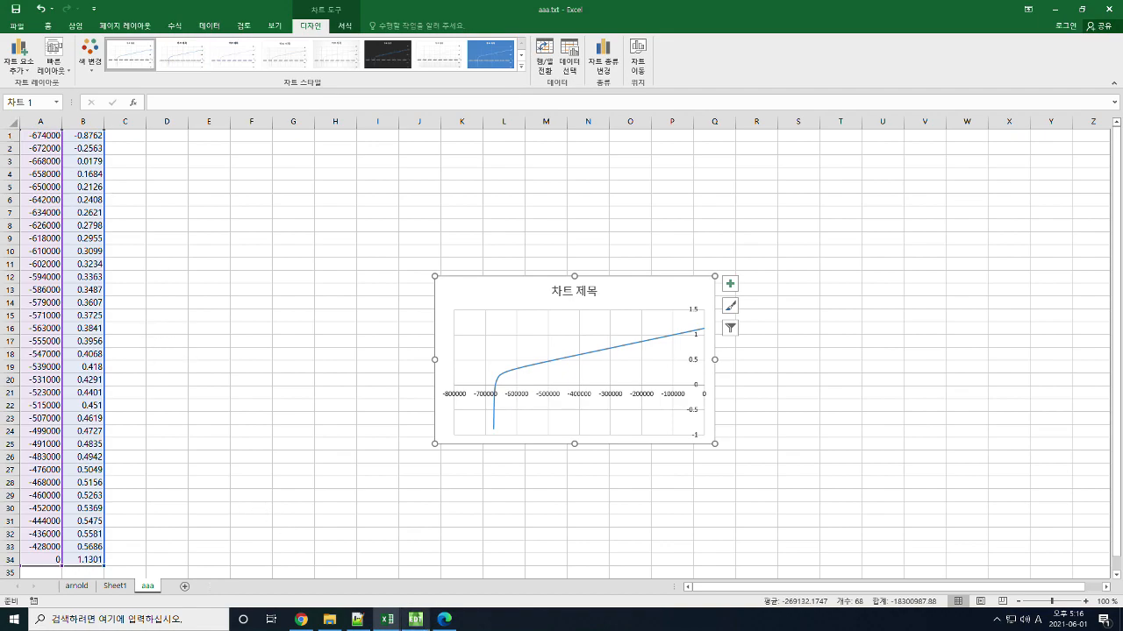
# Duplicate aaa.txt on the desktop and rename the copy with the .tab extension, accepting the name aaa (2).tab.
pyautogui.click(1056, 10)
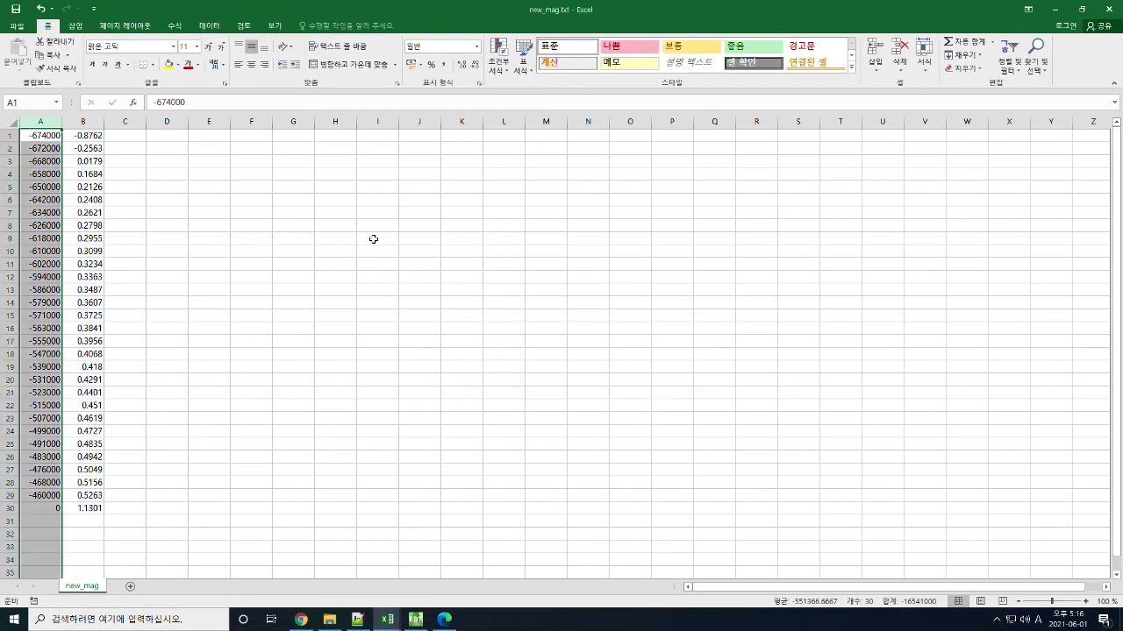
pyautogui.click(1056, 9)
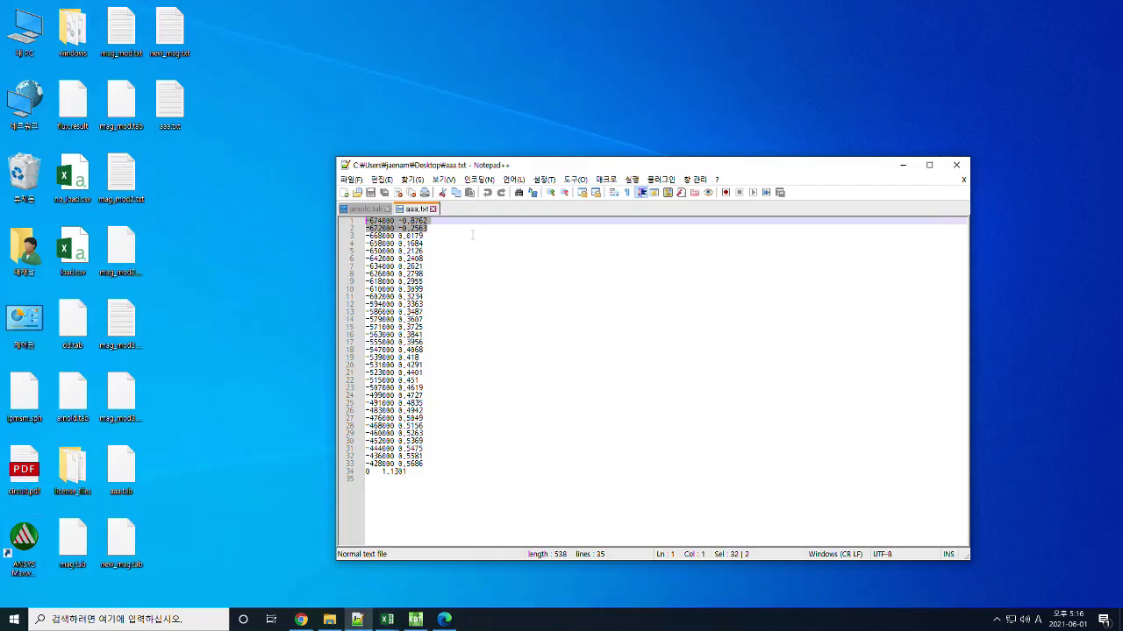
pyautogui.click(170, 130)
pyautogui.keyDown('ctrl'); pyautogui.moveTo(170, 126); pyautogui.dragTo(178, 207); pyautogui.keyUp('ctrl')
pyautogui.click(173, 205)
pyautogui.write('aaa.tab')
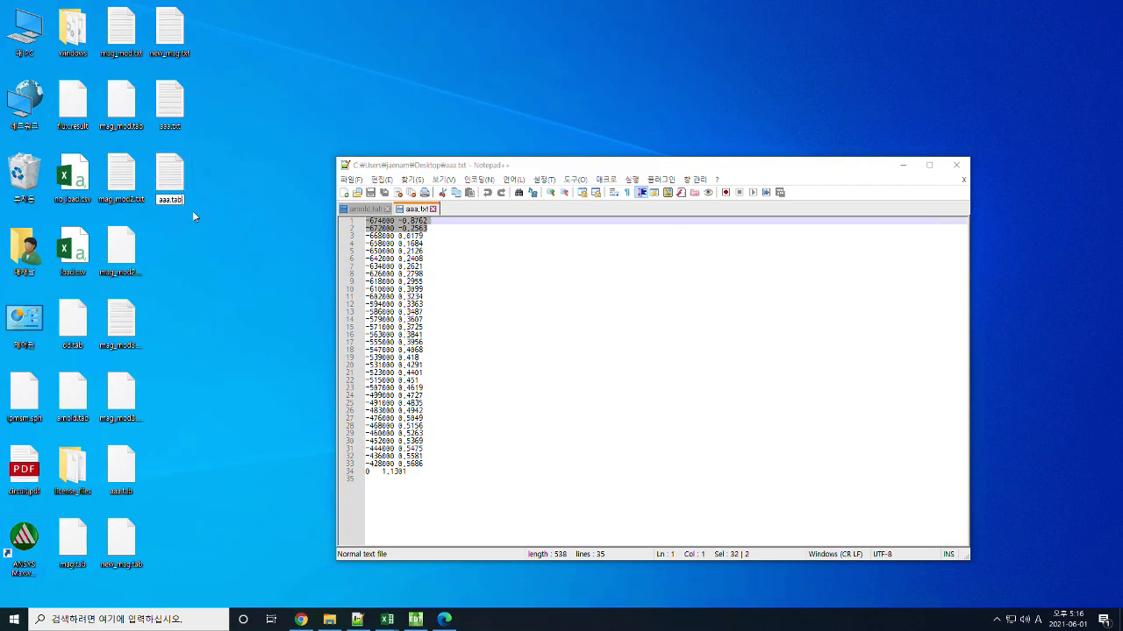
pyautogui.press('Return')
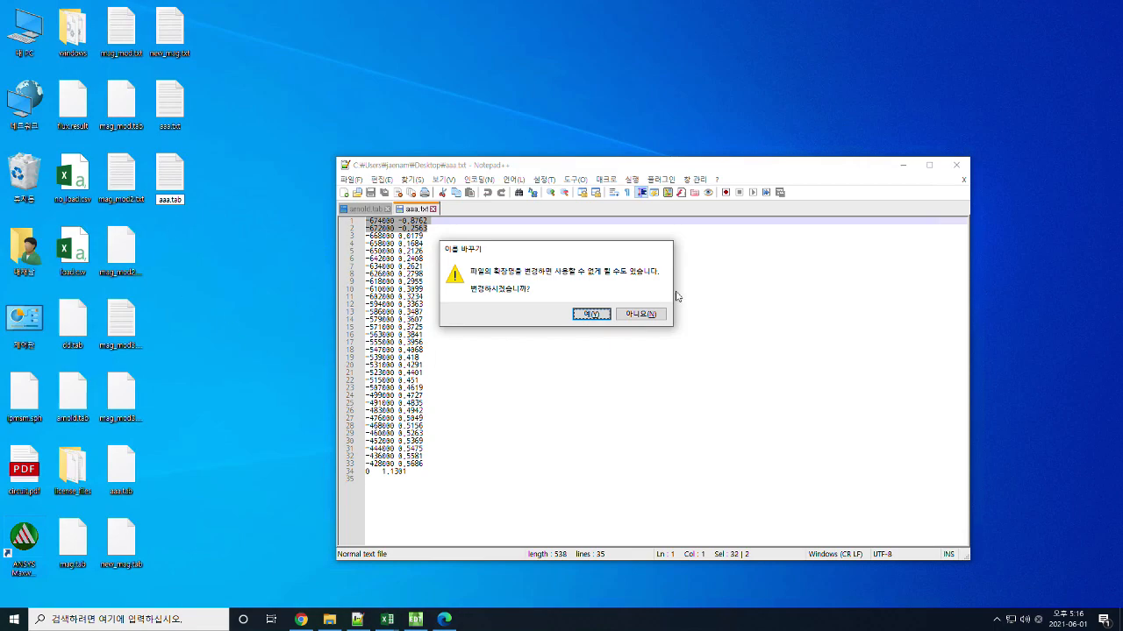
pyautogui.click(584, 313)
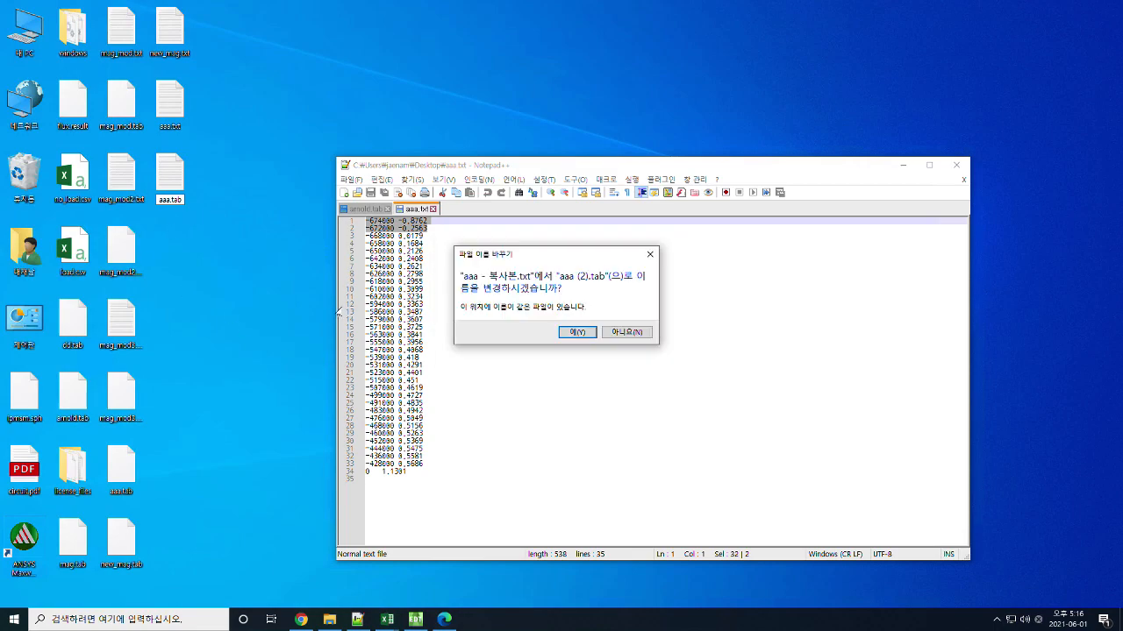
pyautogui.click(576, 332)
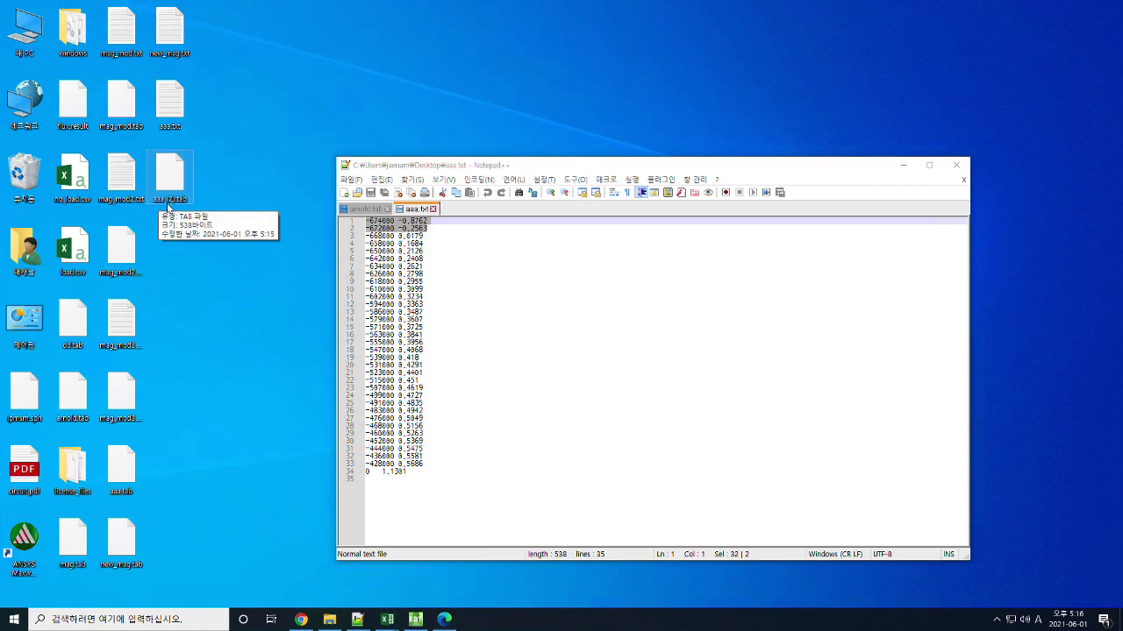
# Switch to ANSYS Electronics Desktop and open the relative permeability B-H curve of the Magnet_bh material.
pyautogui.click(416, 618)
pyautogui.rightClick(271, 167)
pyautogui.click(307, 236)
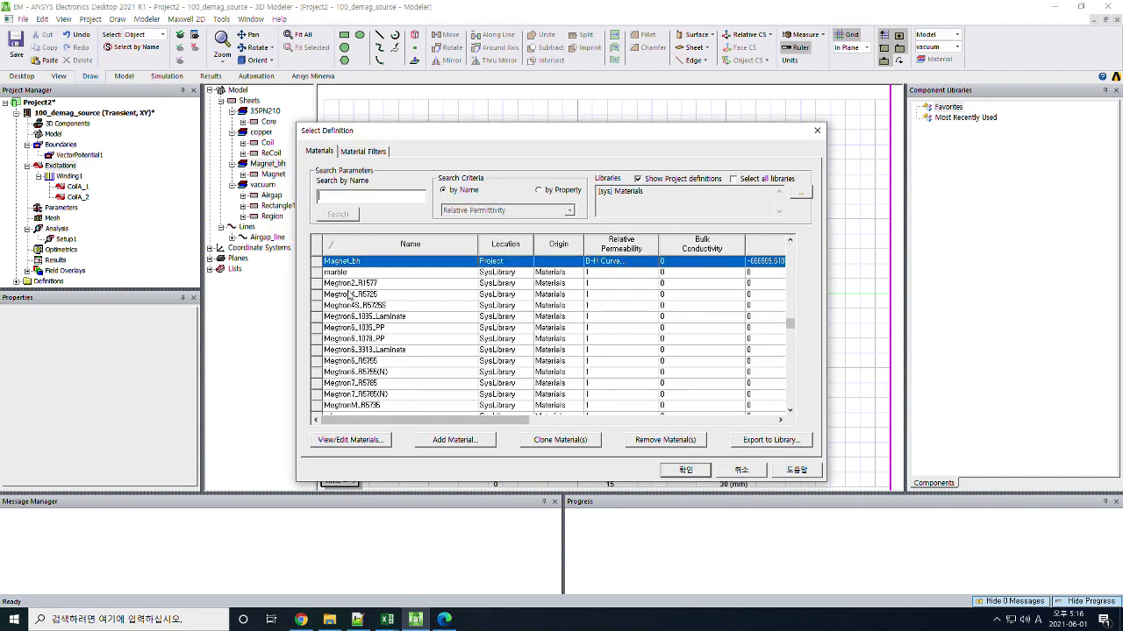
pyautogui.click(371, 440)
pyautogui.click(544, 227)
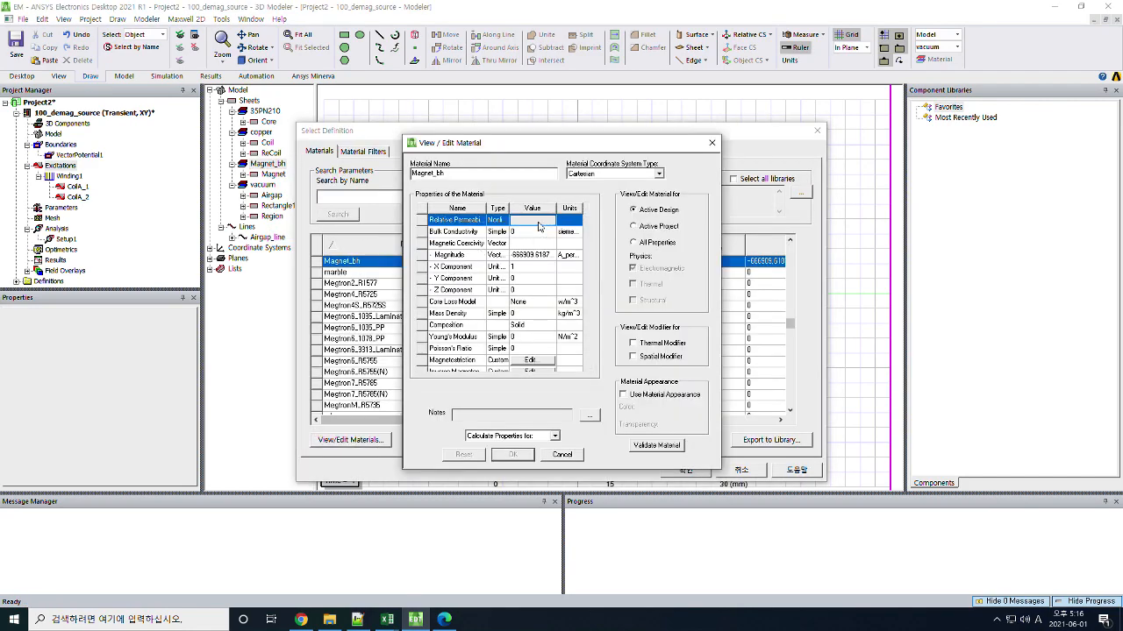
# Import the tab-delimited dataset aaa (2).tab from the desktop into the Magnet_bh B-H curve.
pyautogui.click(572, 185)
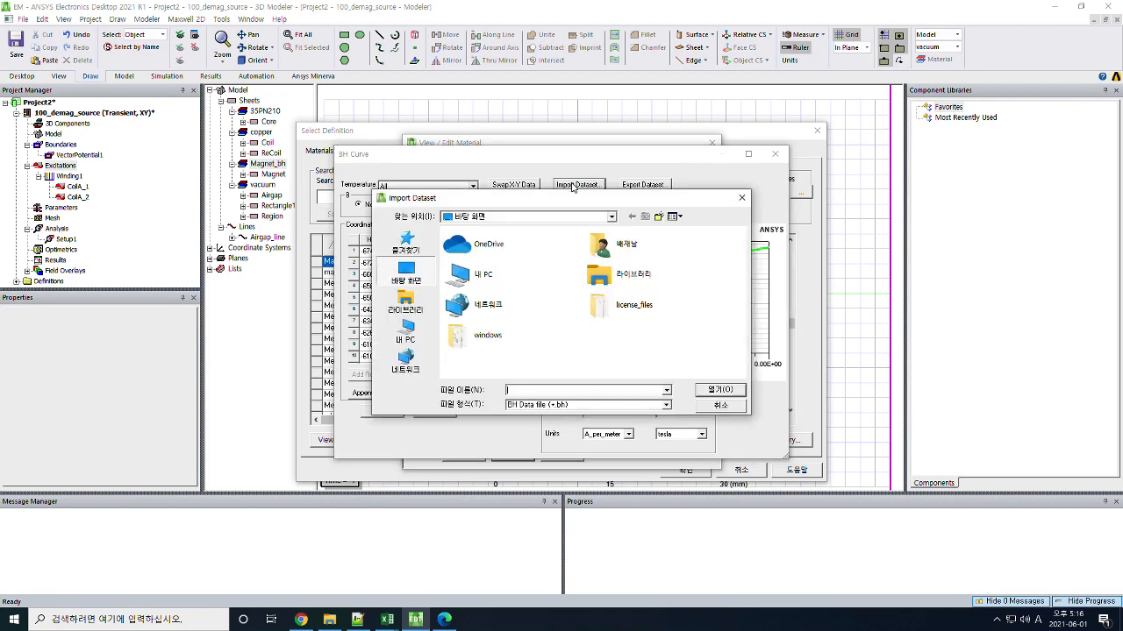
pyautogui.click(583, 400)
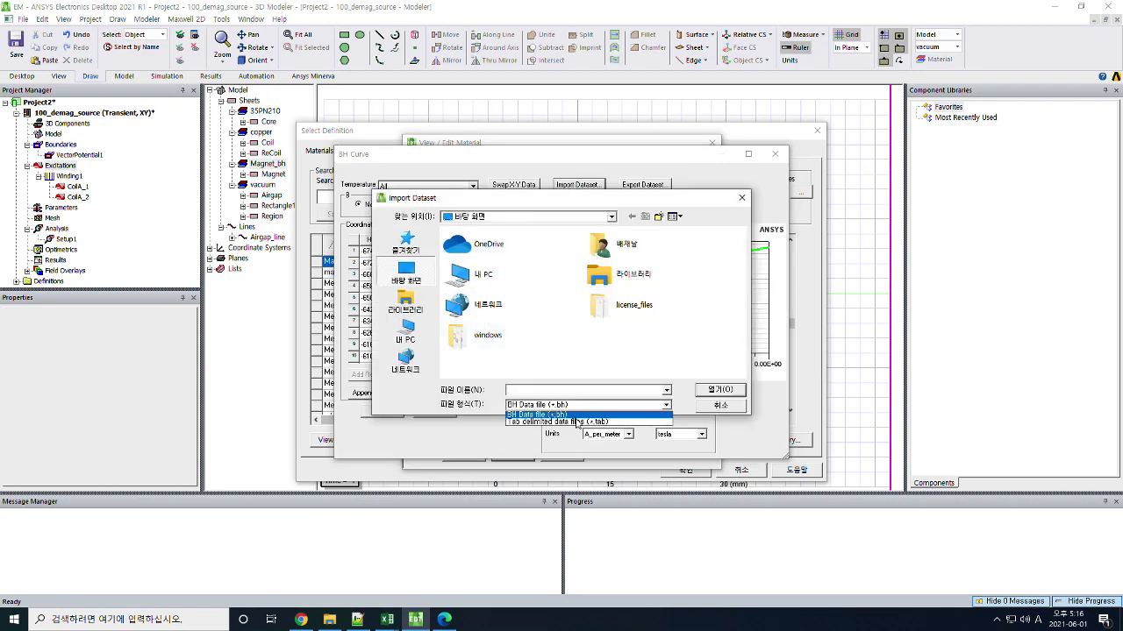
pyautogui.click(576, 422)
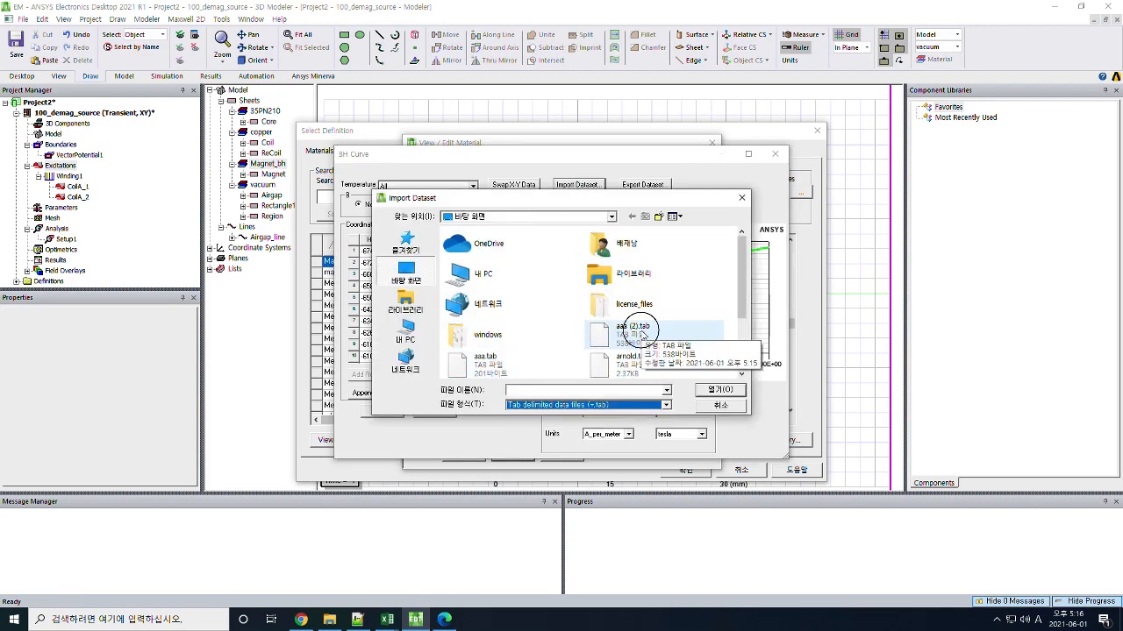
pyautogui.doubleClick(643, 335)
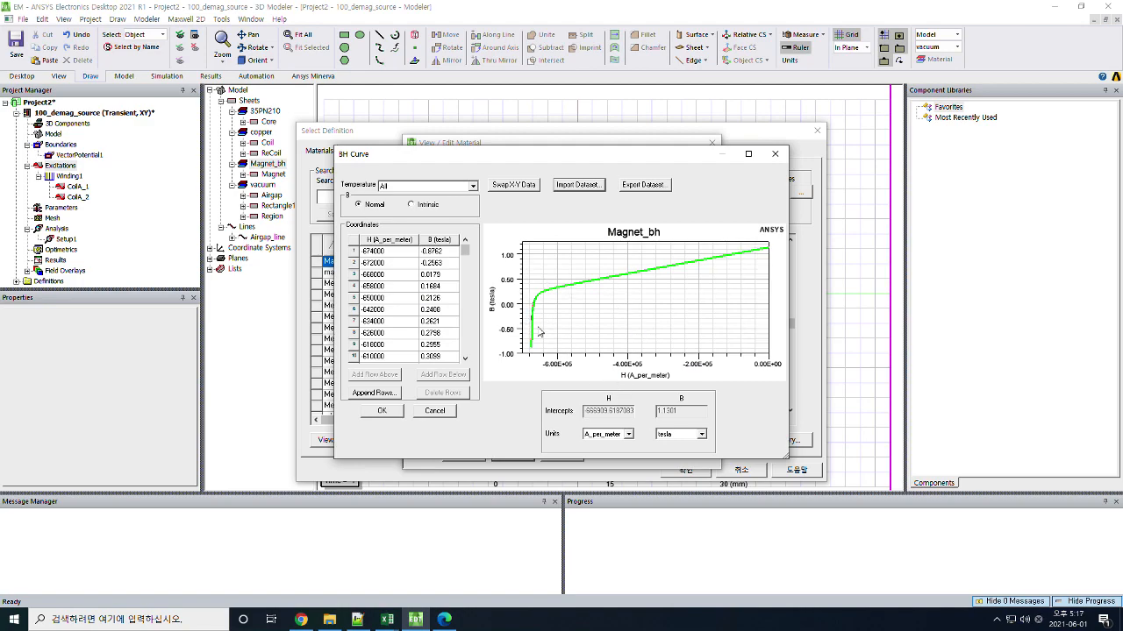
# Compare the imported B-H points with the aaa sheet in Excel, then accept the curve and the Magnet_bh material edit.
pyautogui.moveTo(465, 250); pyautogui.dragTo(465, 279)
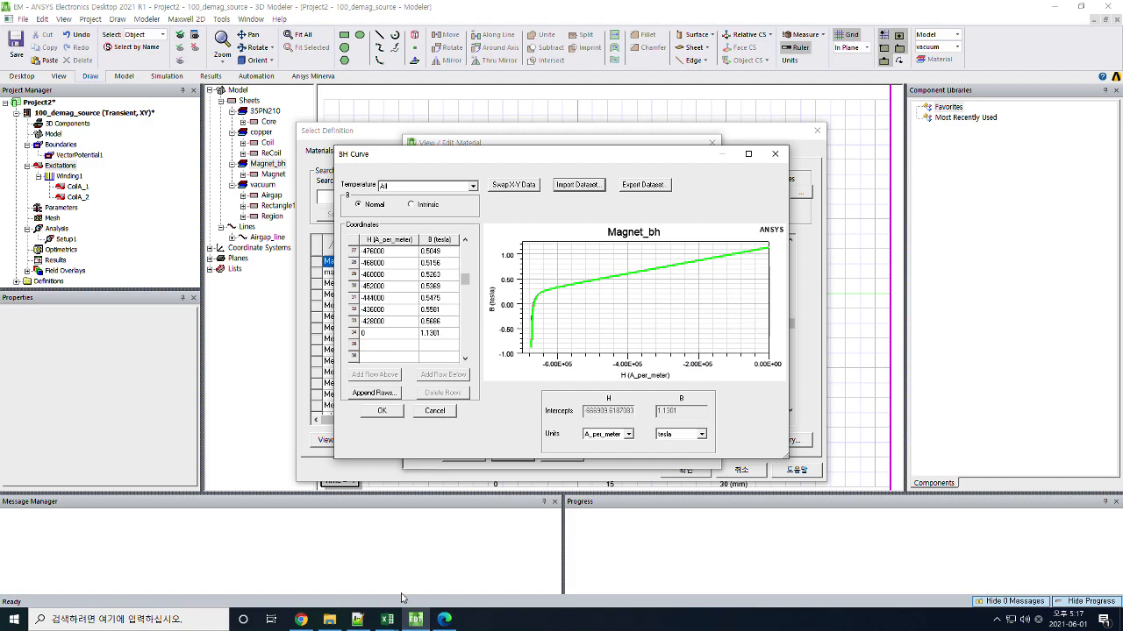
pyautogui.moveTo(387, 620)
pyautogui.click(439, 594)
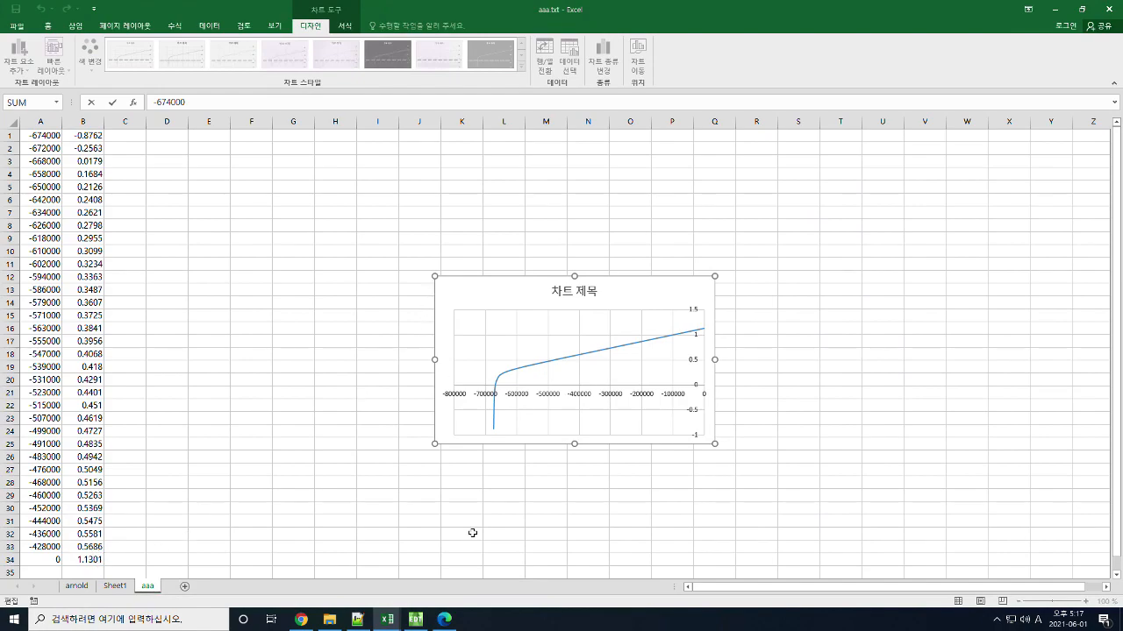
pyautogui.click(415, 619)
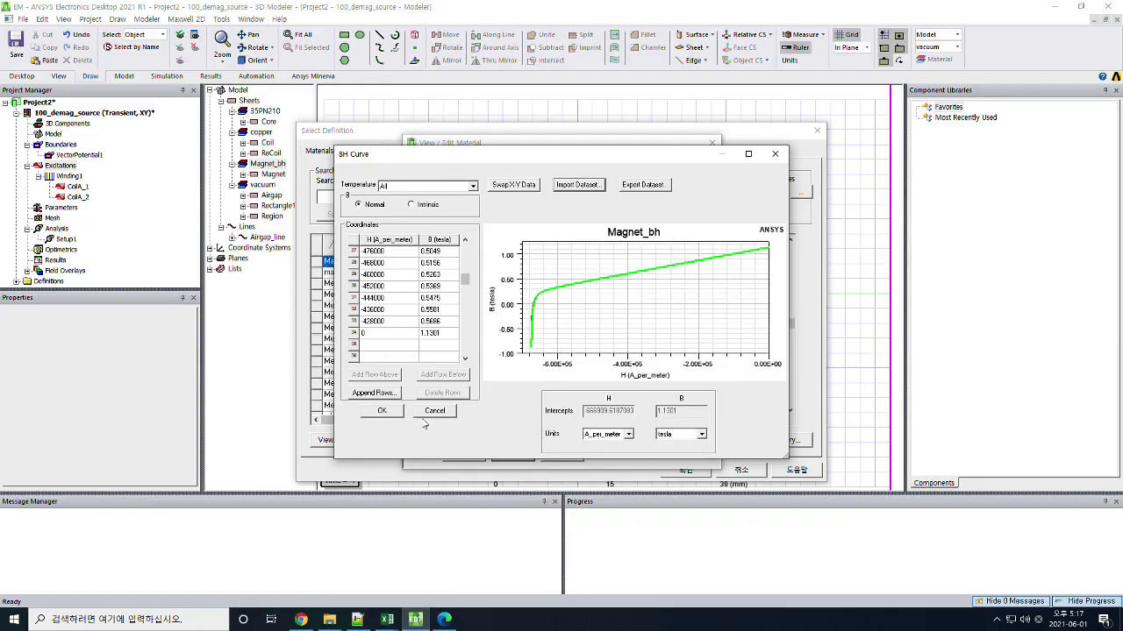
pyautogui.click(383, 412)
pyautogui.click(514, 455)
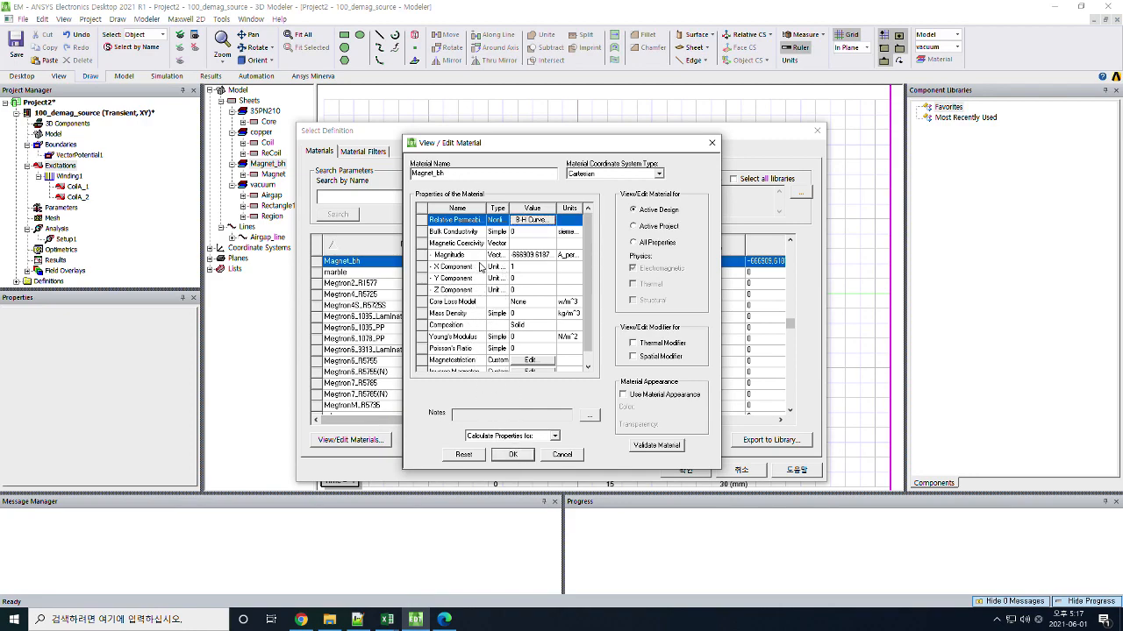
# Confirm the Magnet_bh material edit, accept clearing the undo history, and close the material selection.
pyautogui.click(513, 455)
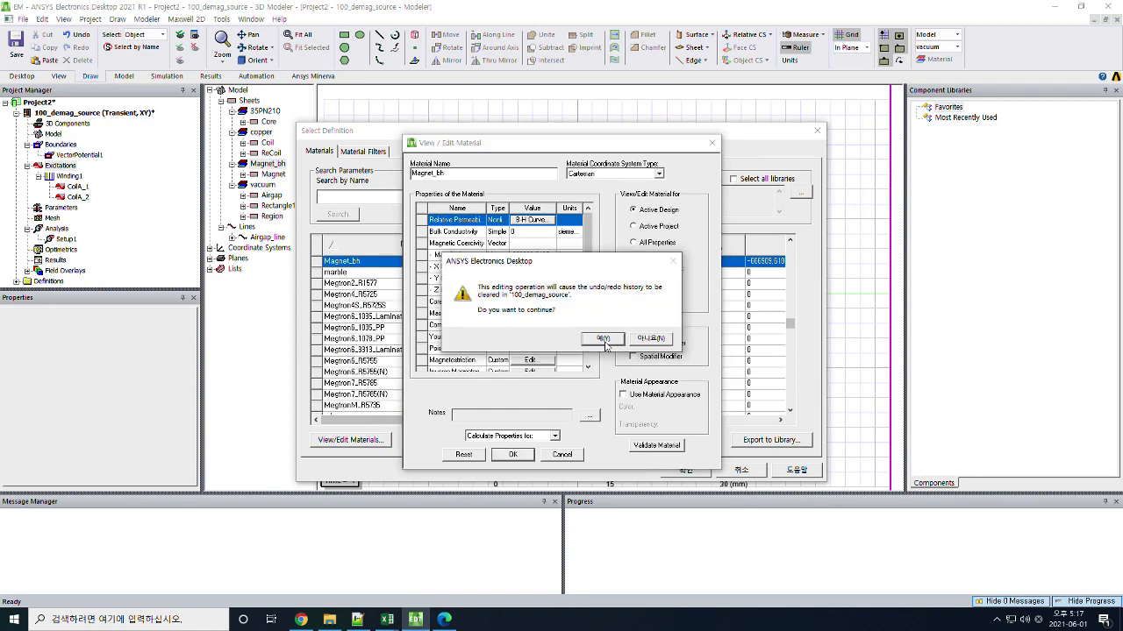
pyautogui.click(604, 341)
pyautogui.click(686, 471)
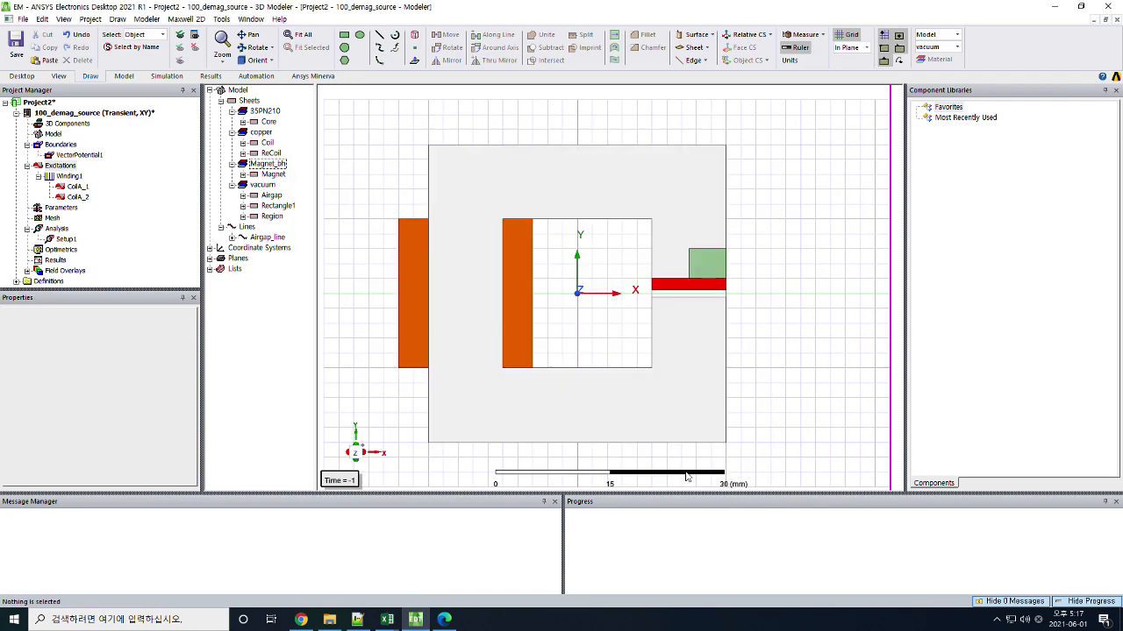
# Review the material properties of Magnet_bh assigned to the Magnet sheet, then leave the material dialogs without changes.
pyautogui.click(670, 285)
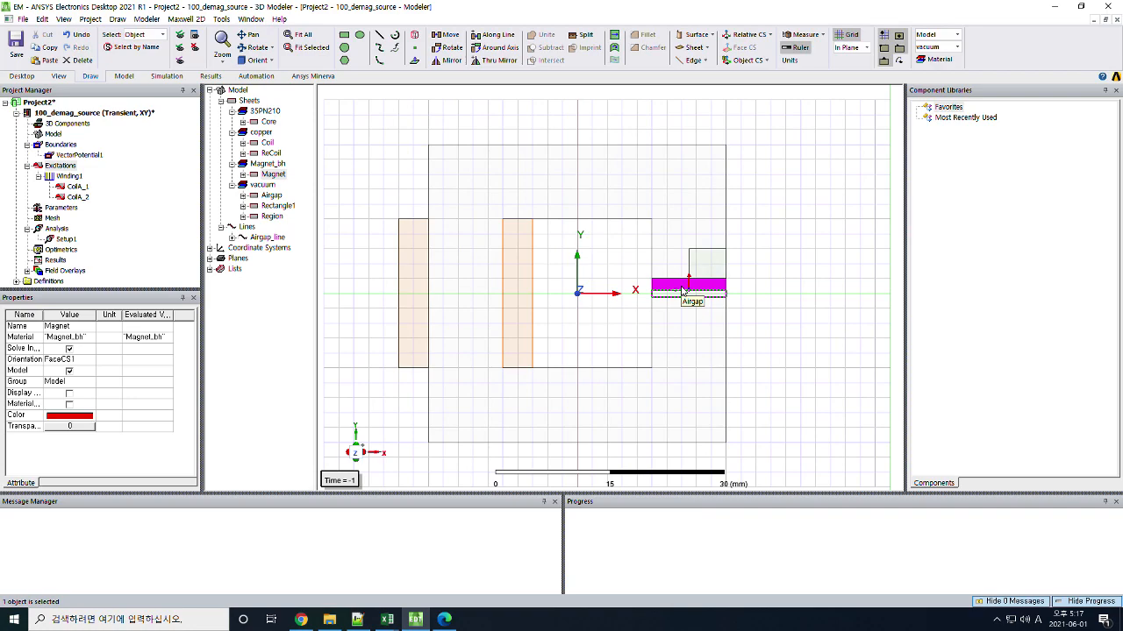
pyautogui.rightClick(682, 288)
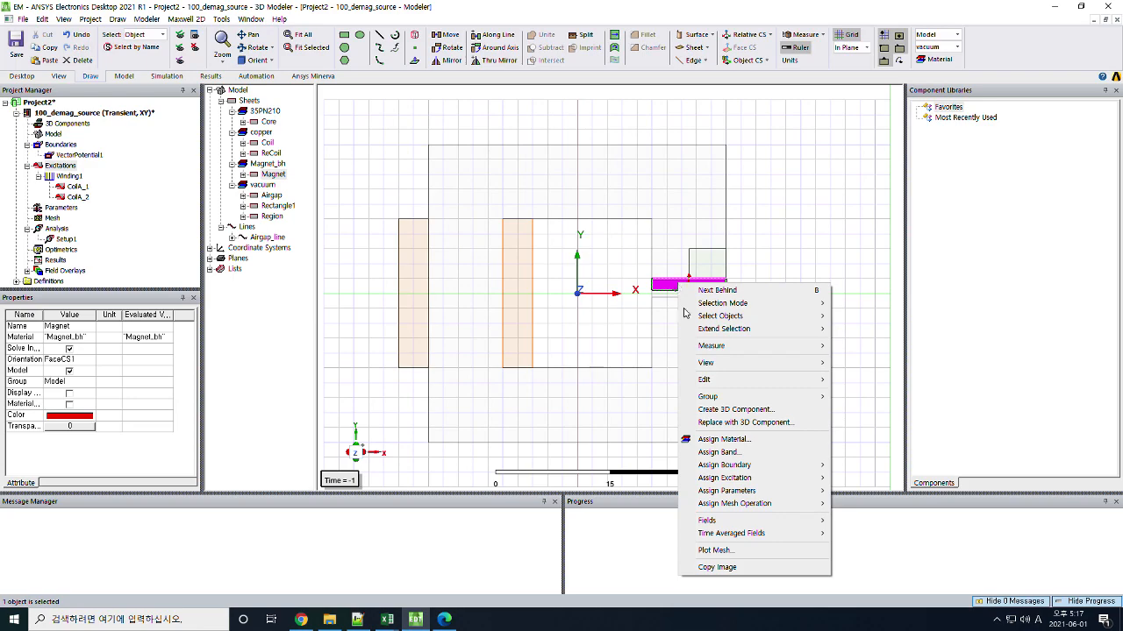
pyautogui.click(709, 435)
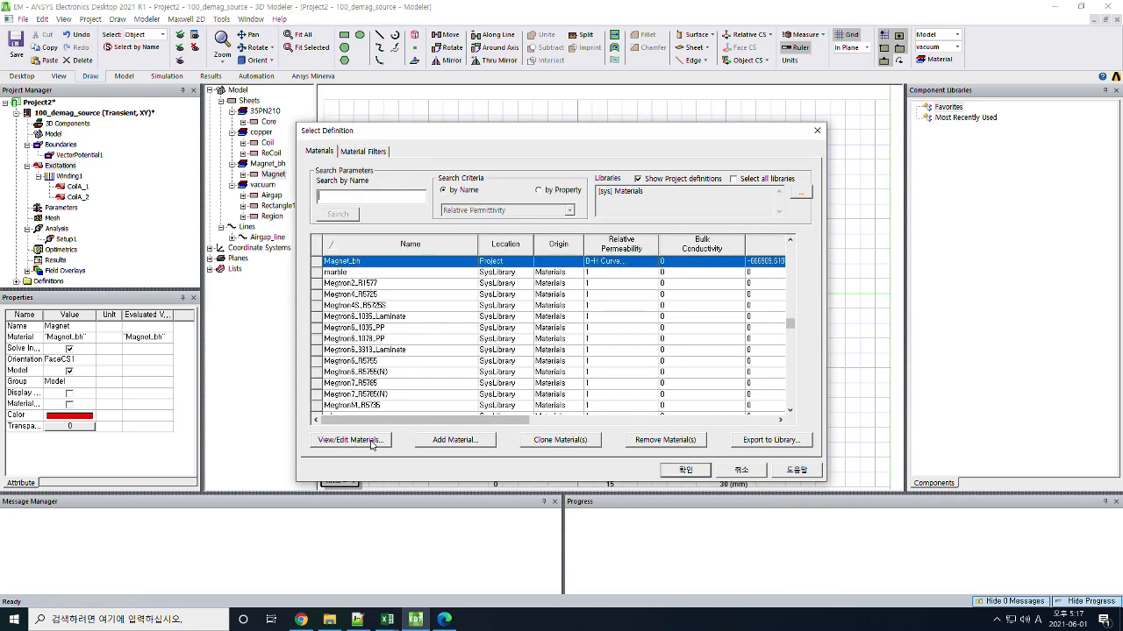
pyautogui.click(351, 439)
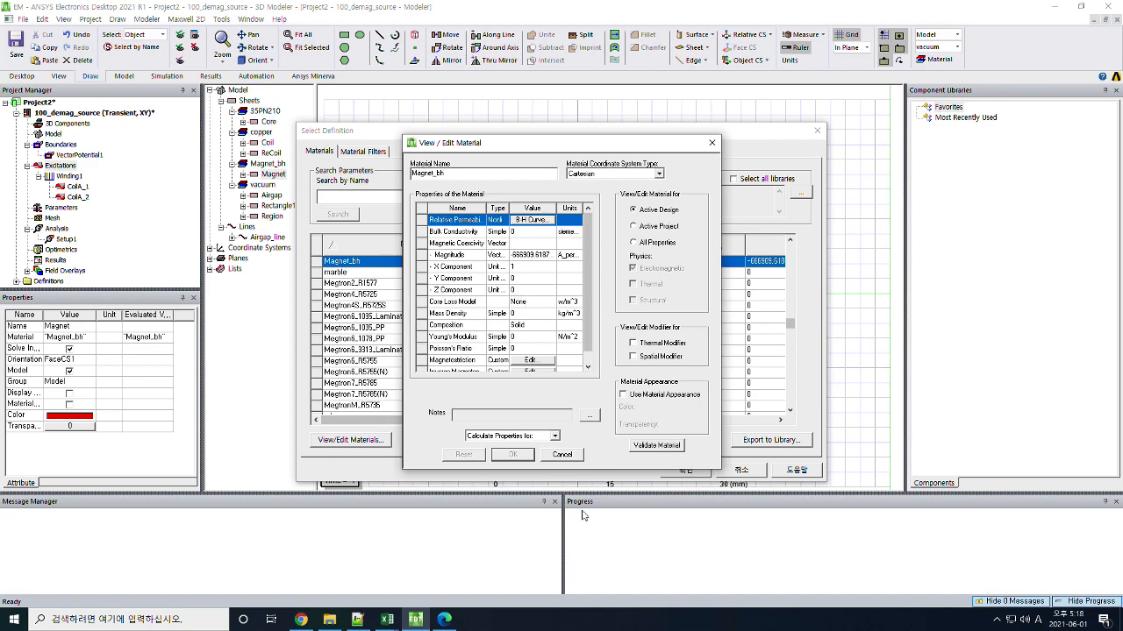
pyautogui.click(561, 455)
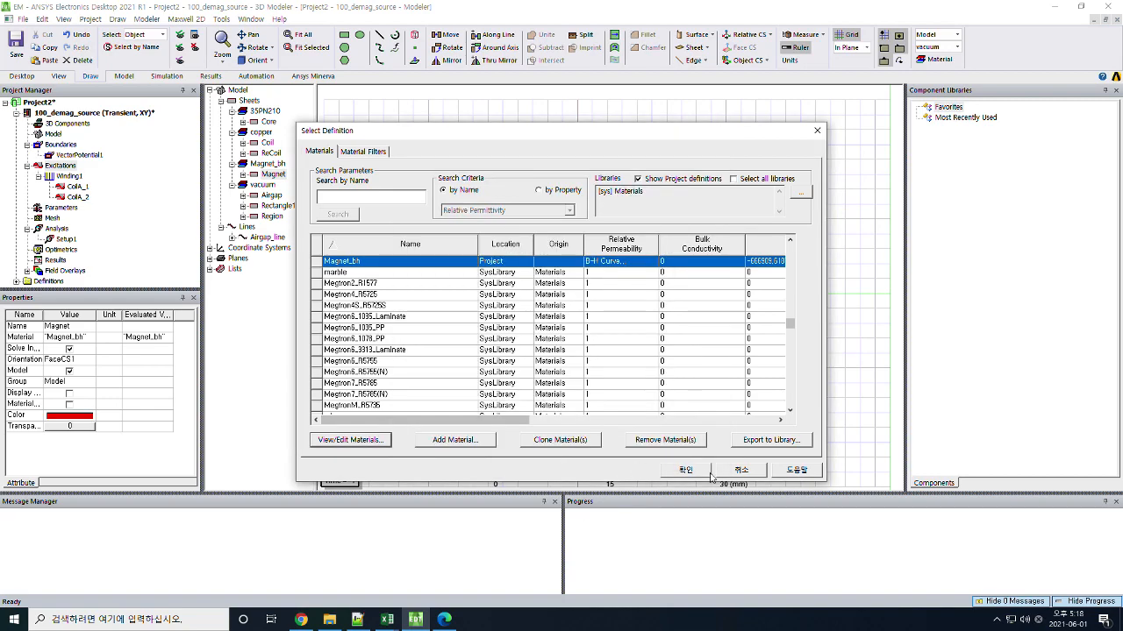
pyautogui.click(741, 471)
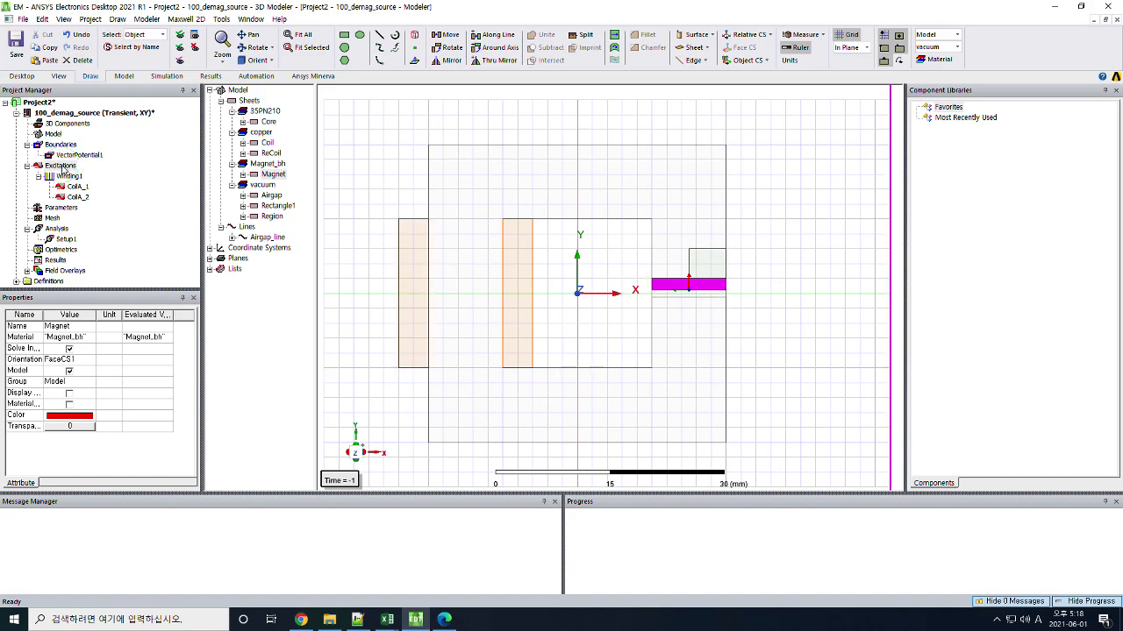
# Check the demagnetization/magnetization computation settings for the excitations without changing them.
pyautogui.rightClick(63, 169)
pyautogui.click(96, 330)
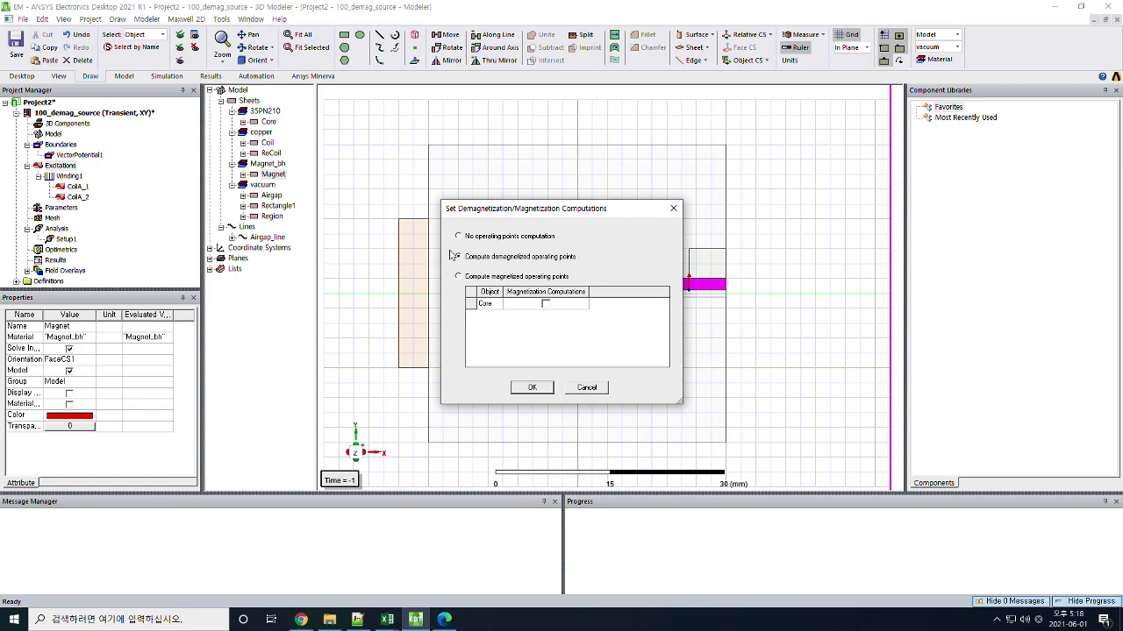
pyautogui.click(584, 389)
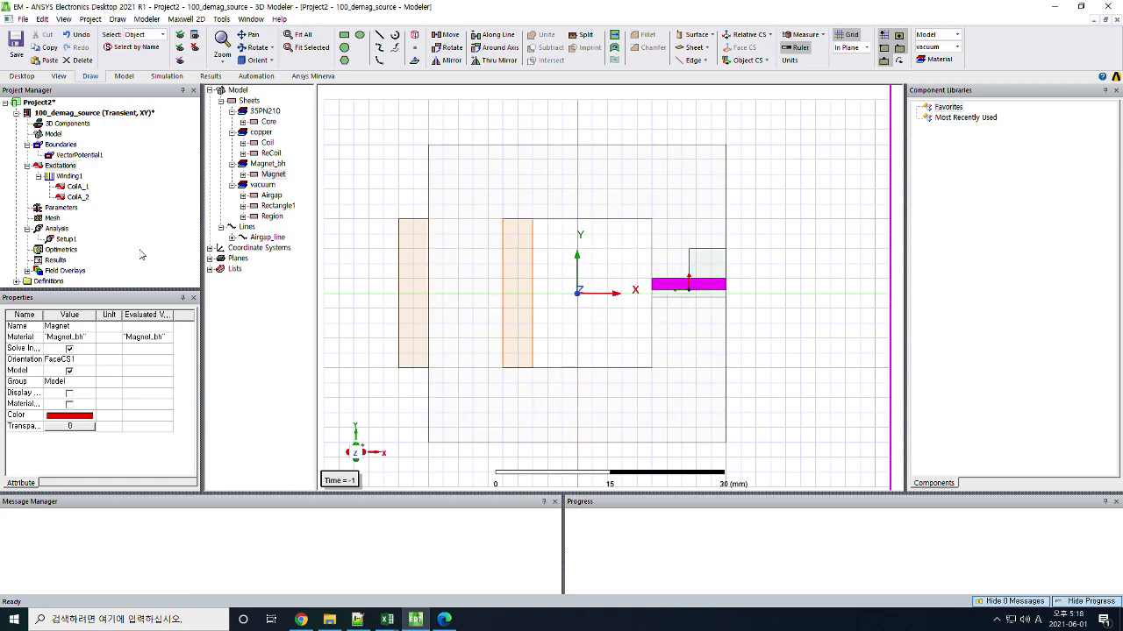
# Set the current of Winding1 to the expression I_max * cos(omega*Time).
pyautogui.click(67, 178)
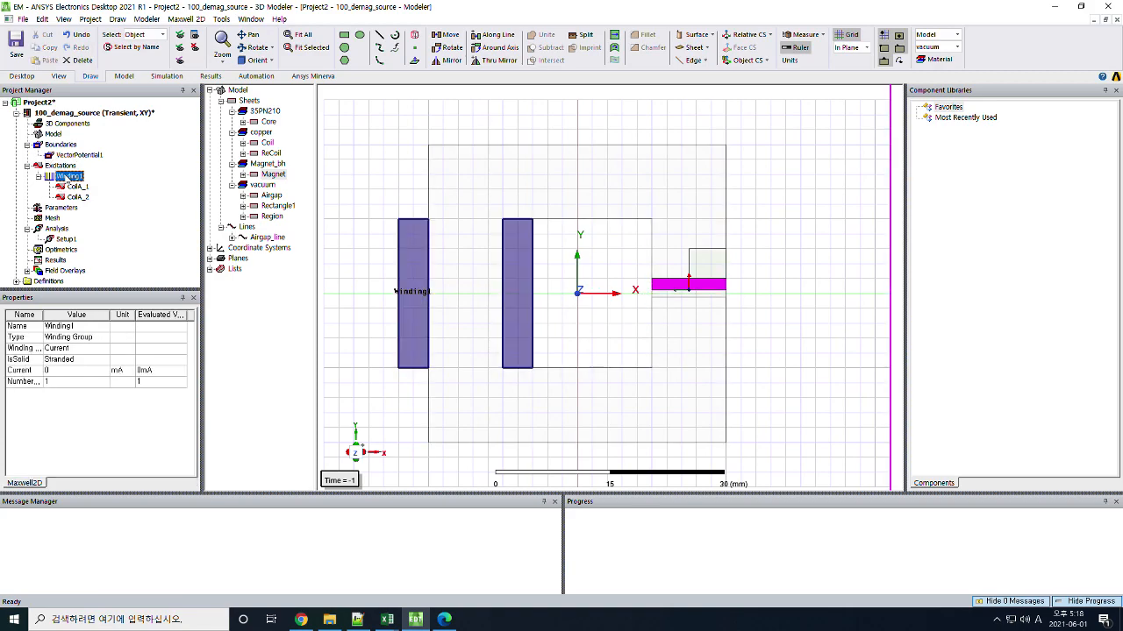
pyautogui.click(59, 370)
pyautogui.write('1')
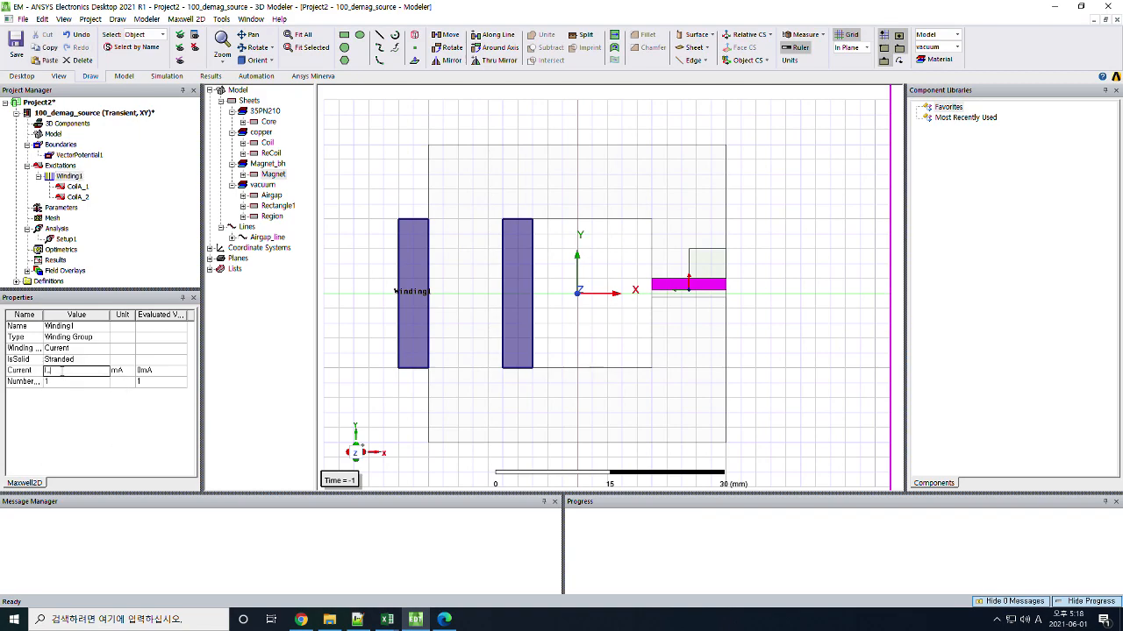
pyautogui.write('_max * cos')
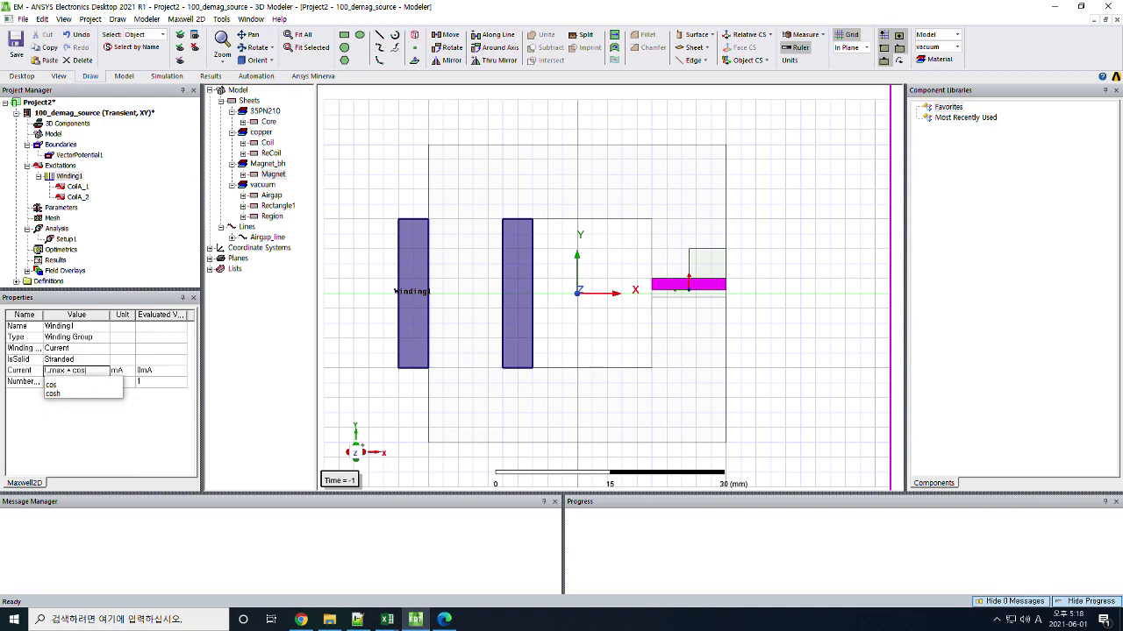
pyautogui.write('(omega*Time)')
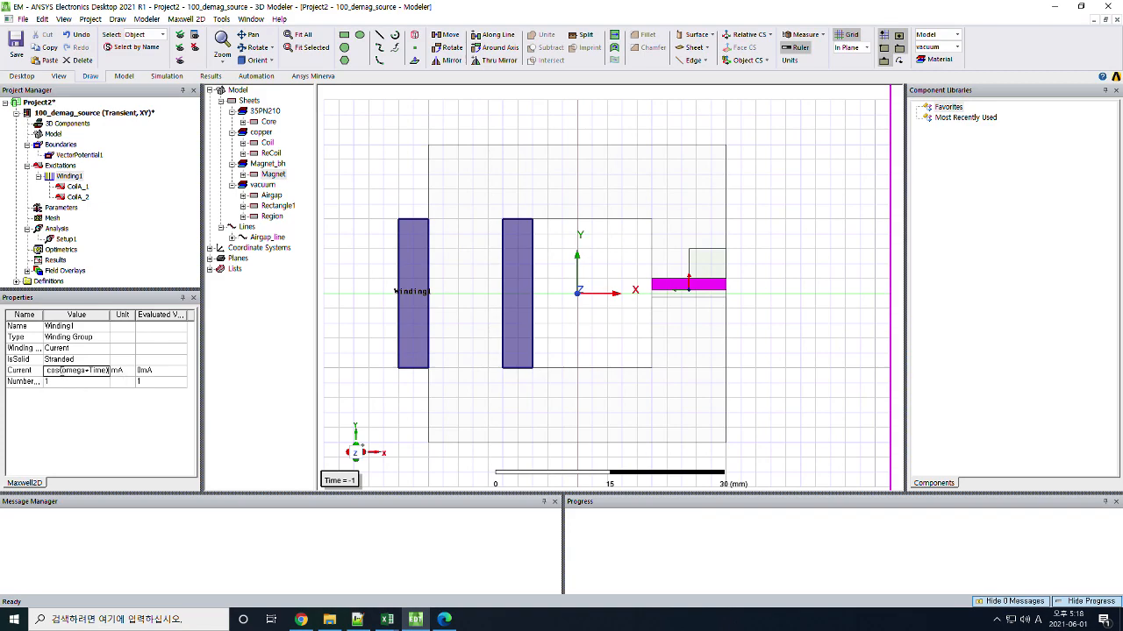
pyautogui.press('Return')
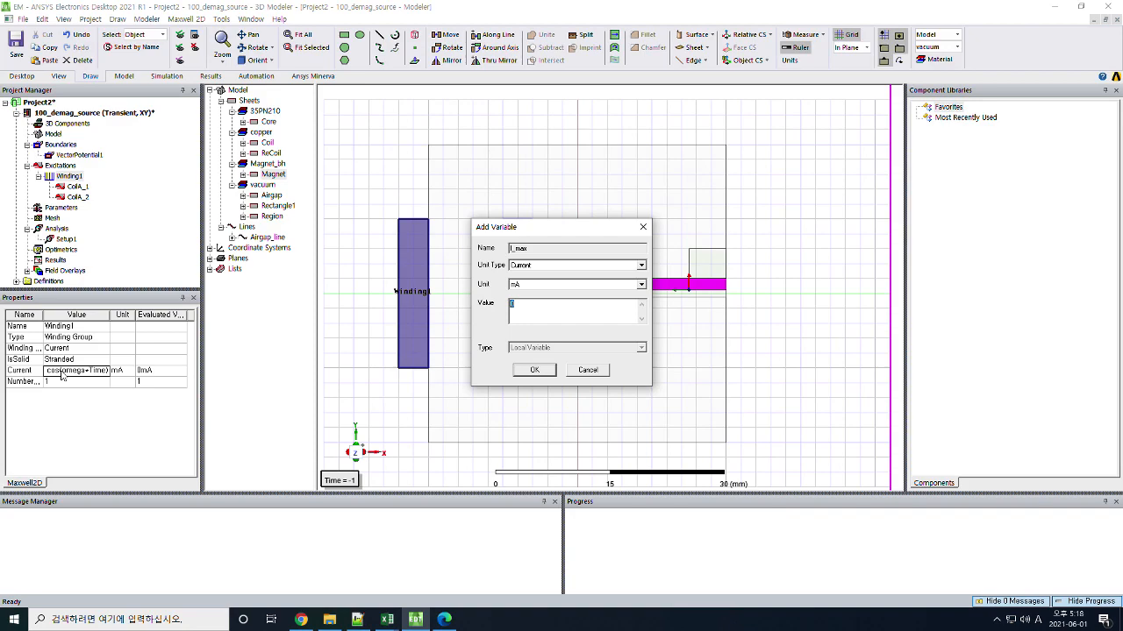
# Define the new local variables I_max as 10 A, omega as 2*pi*f_e and f_e as 60 Hz.
pyautogui.write('10A')
pyautogui.press('Return')
pyautogui.write('2*pi')
pyautogui.write('*I_a')
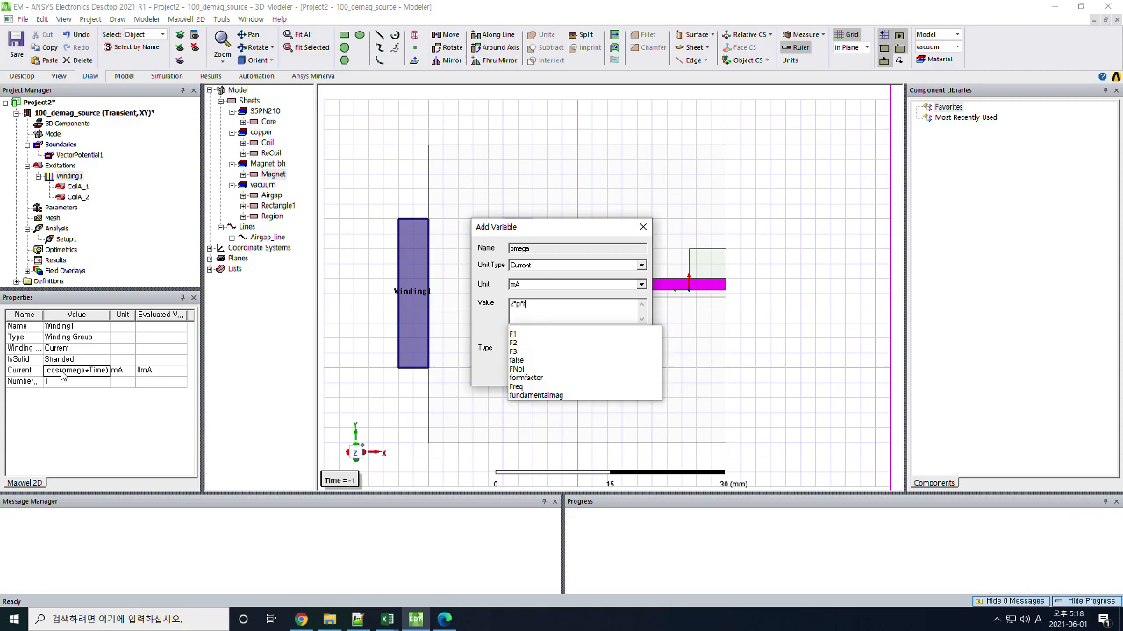
pyautogui.press('Return')
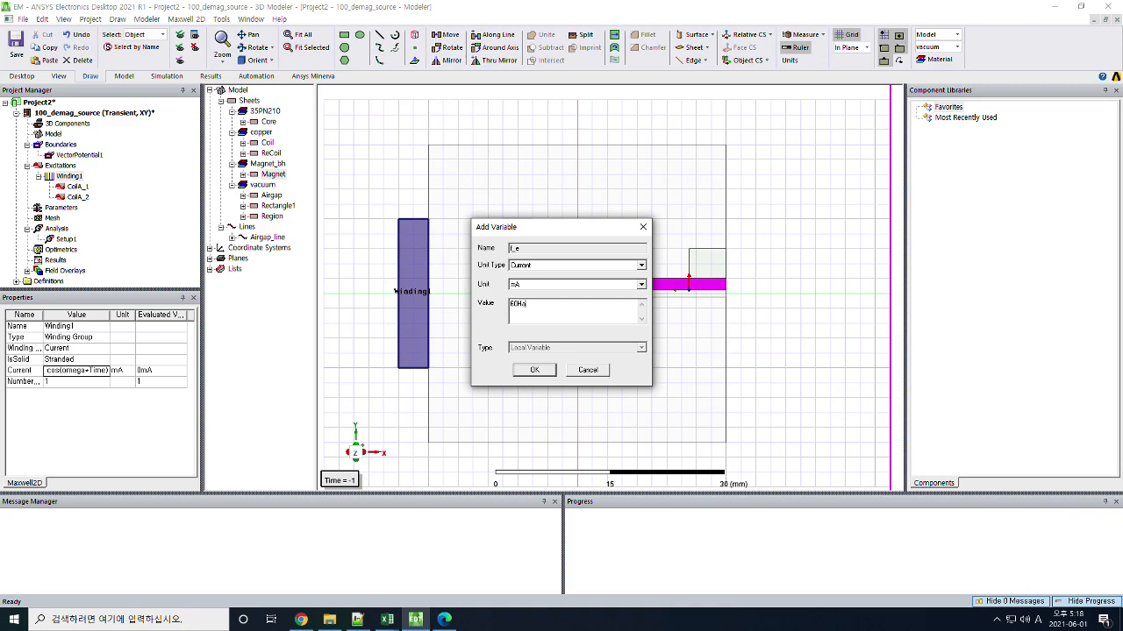
pyautogui.write('60Hz')
pyautogui.press('Return')
pyautogui.click(73, 419)
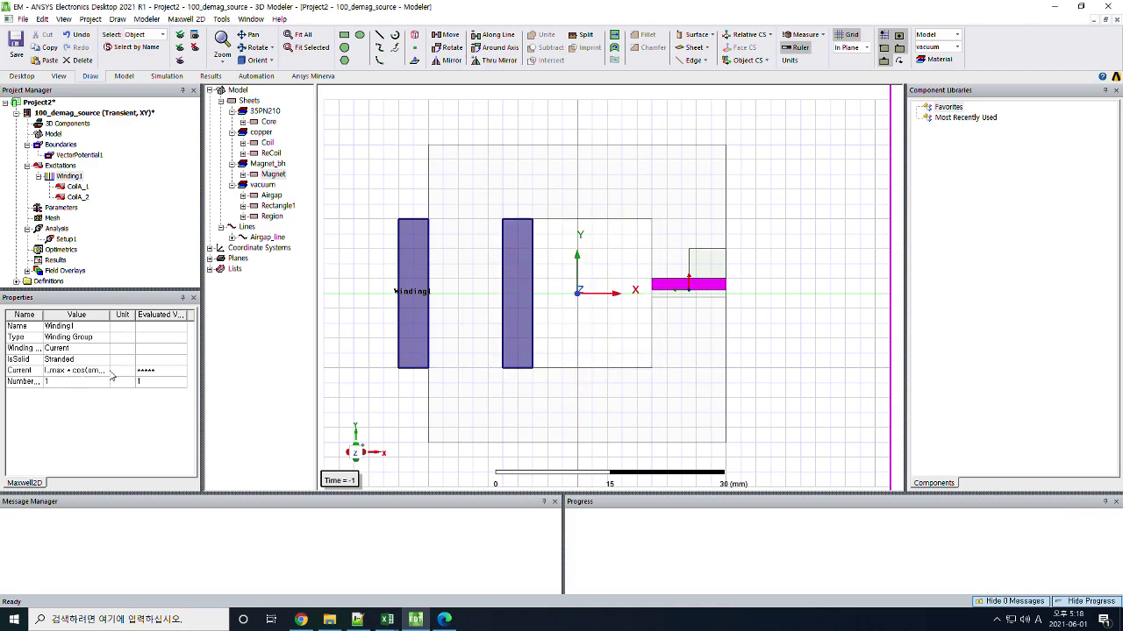
# Add a design variable named Period with the value 1/f_e to 100_demag_source.
pyautogui.click(185, 19)
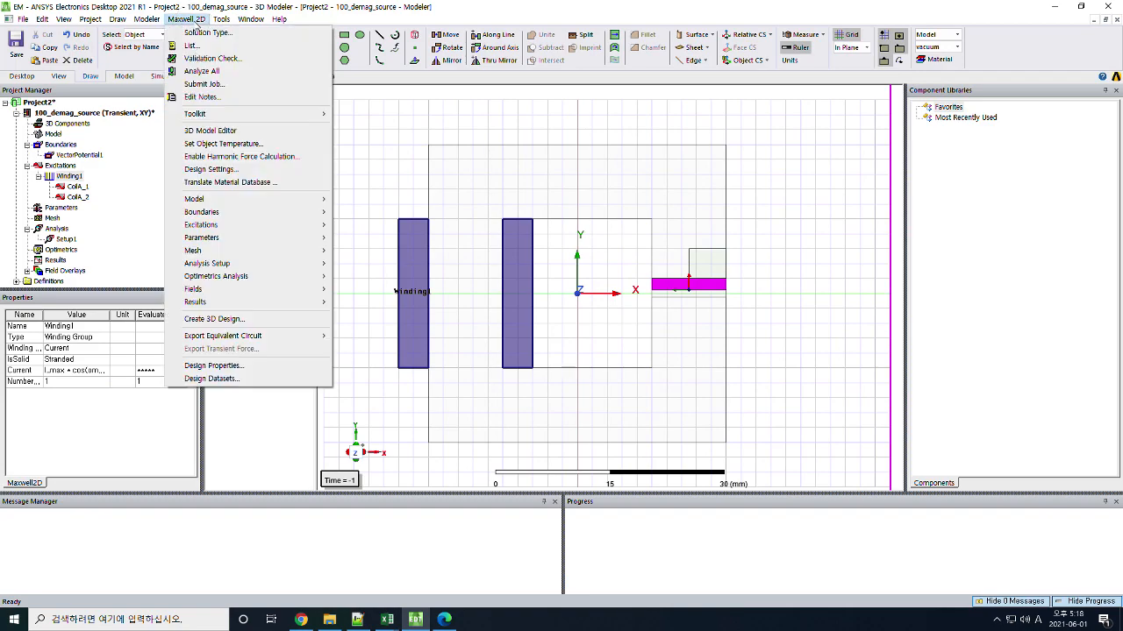
pyautogui.click(243, 367)
pyautogui.click(348, 401)
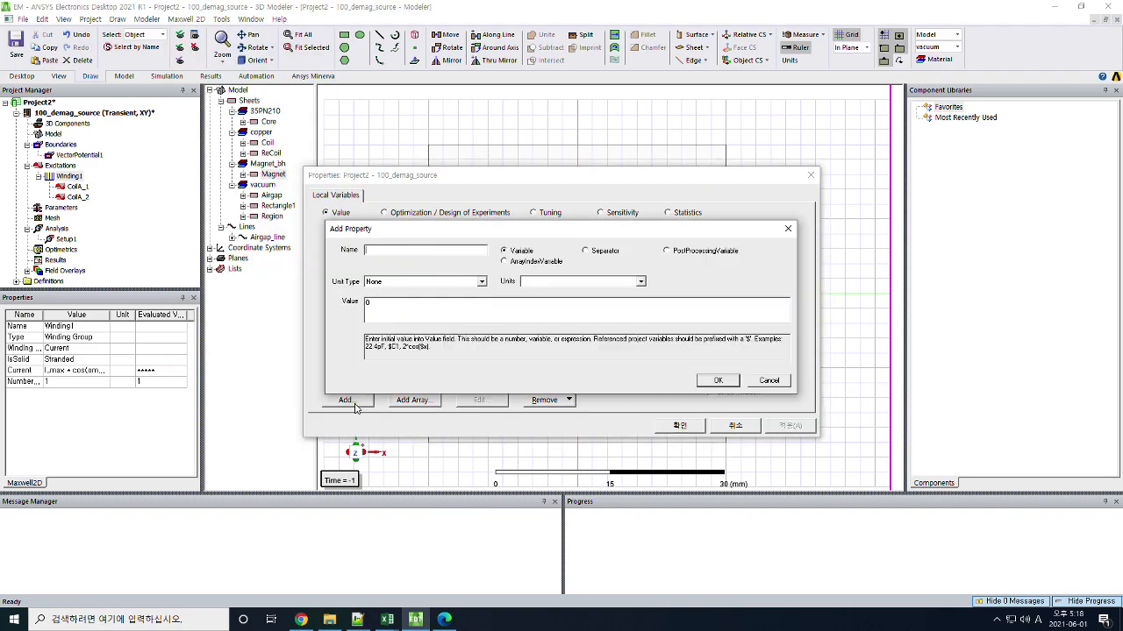
pyautogui.press('Tab')
pyautogui.press('Tab')
pyautogui.press('Tab')
pyautogui.press('Tab')
pyautogui.write('1/f_e')
pyautogui.press('Return')
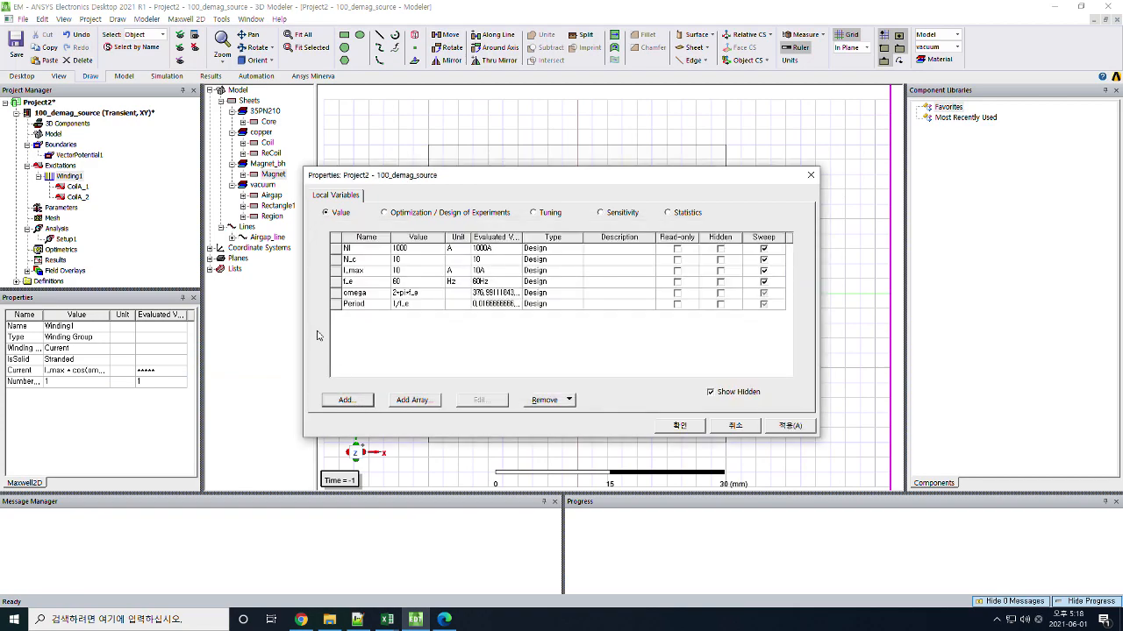
pyautogui.click(690, 430)
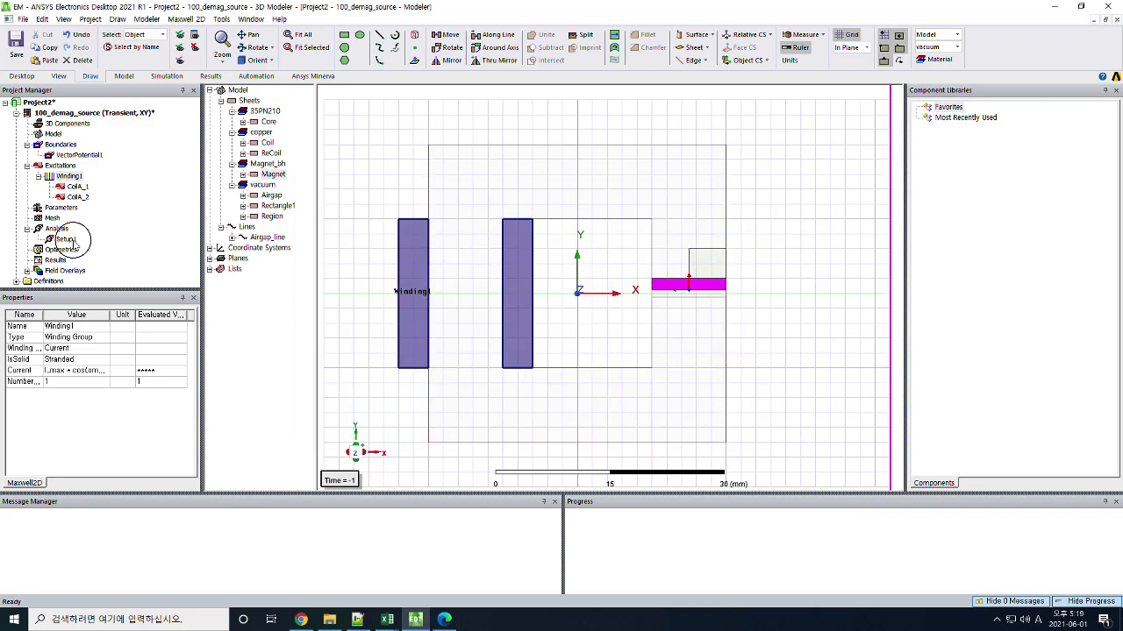
# Configure Setup1 with stop time Period and time step Period/90, saving fields every 1 step.
pyautogui.doubleClick(68, 240)
pyautogui.doubleClick(577, 248)
pyautogui.write('Pe')
pyautogui.press('Tab')
pyautogui.press('Tab')
pyautogui.write('Pe')
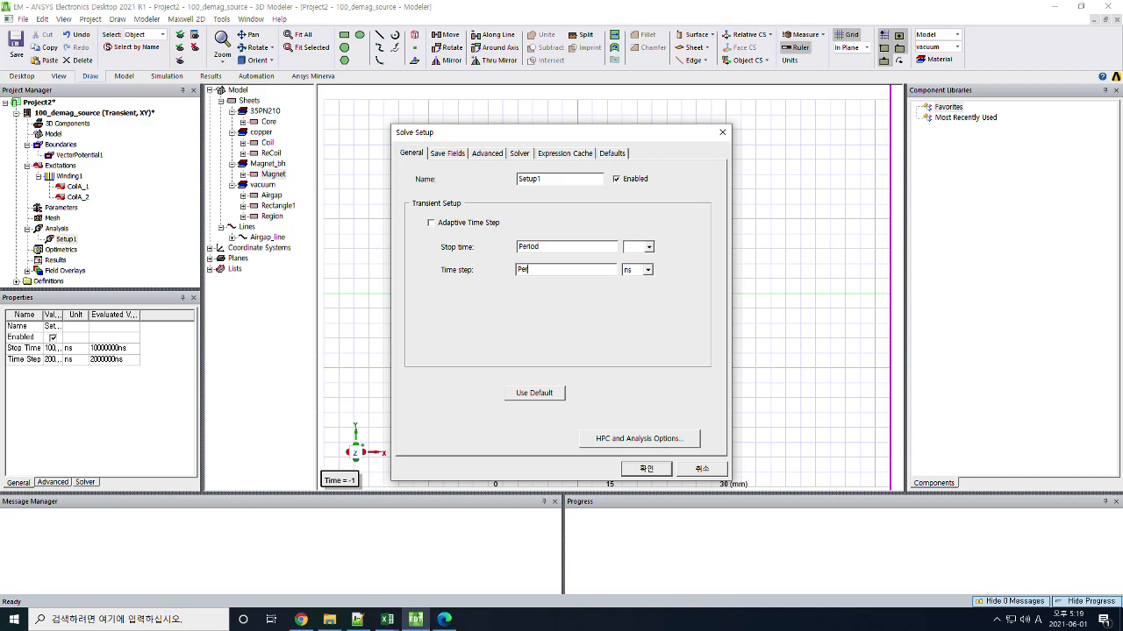
pyautogui.write('riod/90')
pyautogui.click(452, 155)
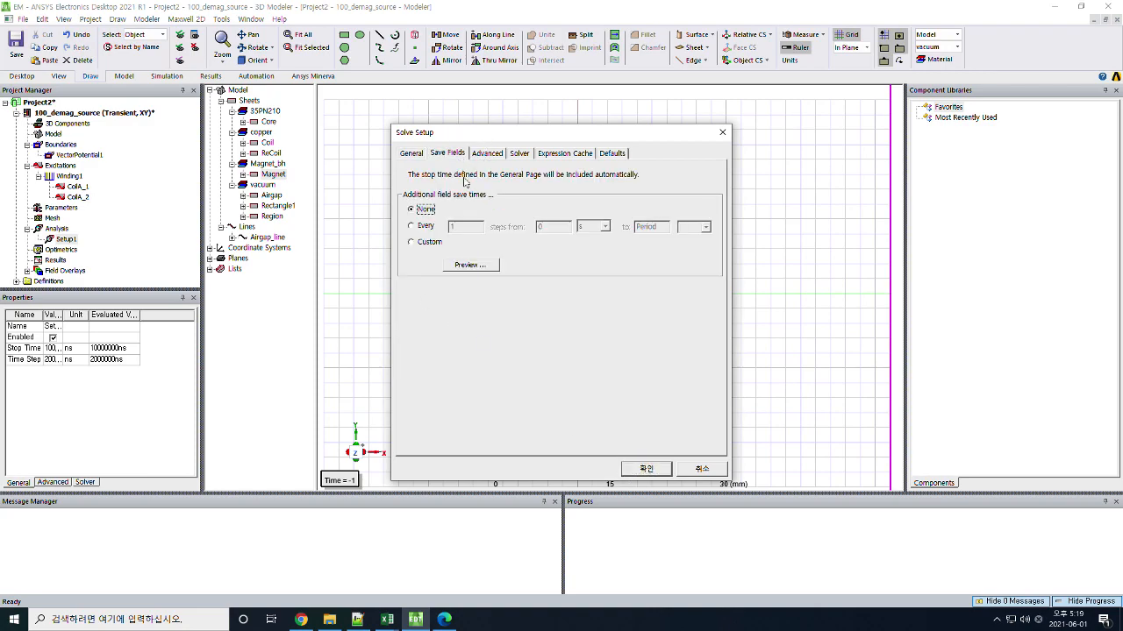
pyautogui.click(425, 226)
pyautogui.click(646, 469)
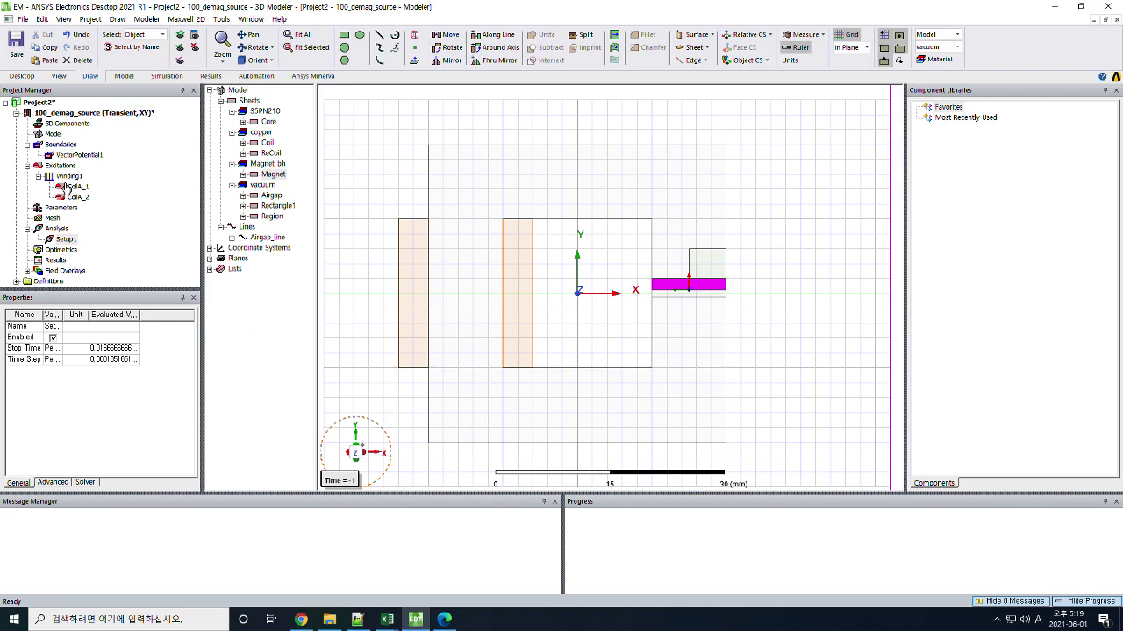
# Set the excitations' demagnetization/magnetization computations to No operating points computation.
pyautogui.rightClick(66, 166)
pyautogui.click(131, 333)
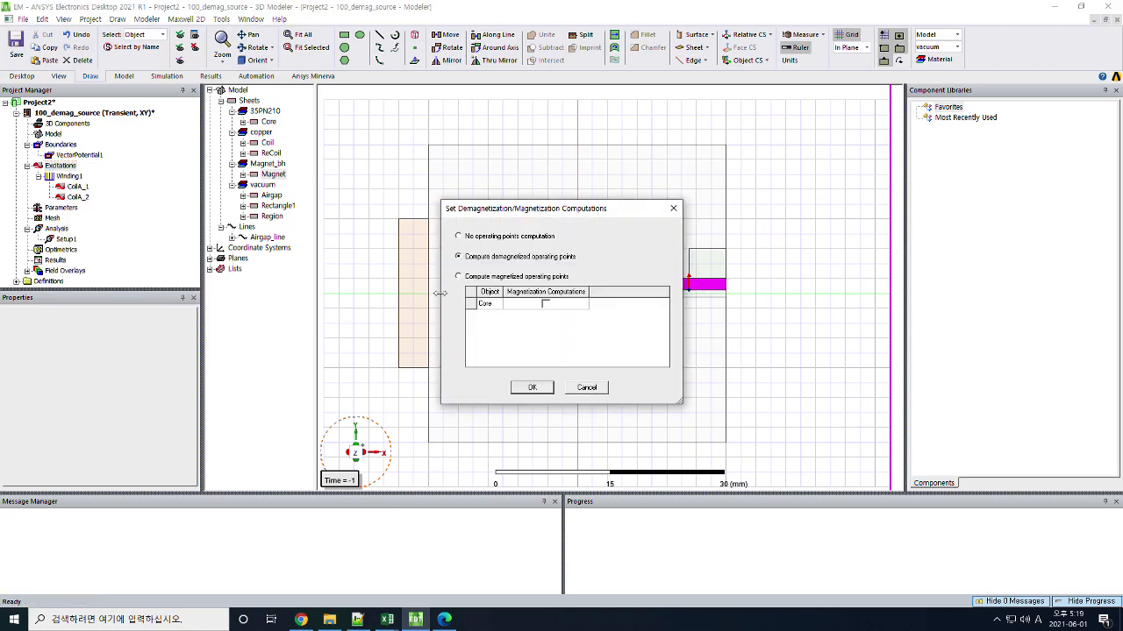
pyautogui.click(459, 237)
pyautogui.click(531, 388)
# Analyze Setup1, saving the project as test in the maxwell folder.
pyautogui.rightClick(67, 241)
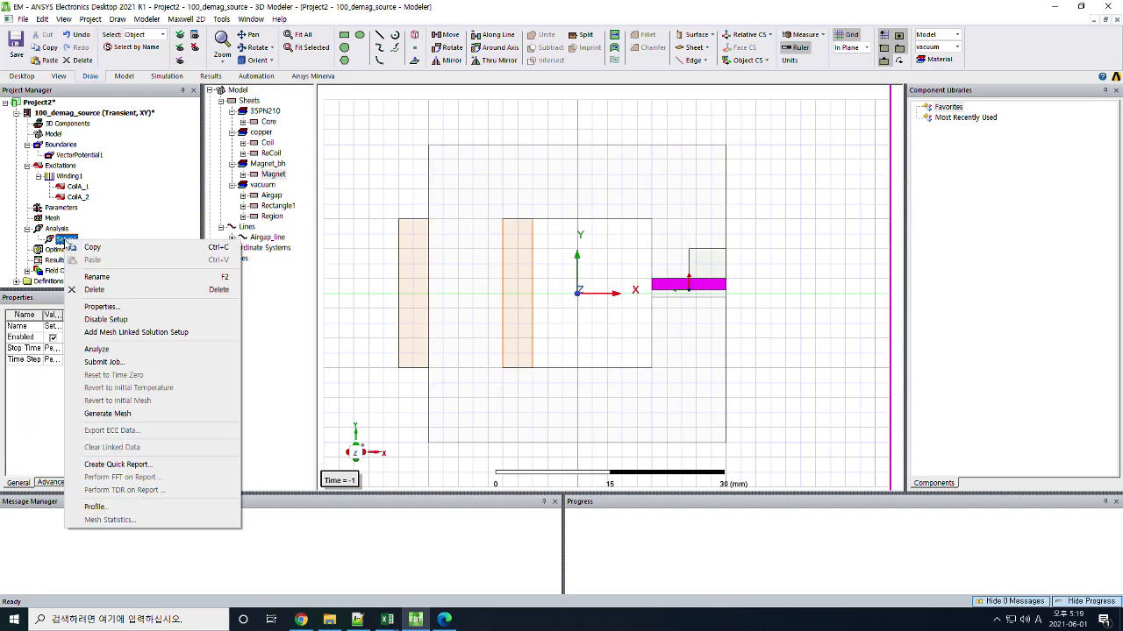
pyautogui.click(110, 346)
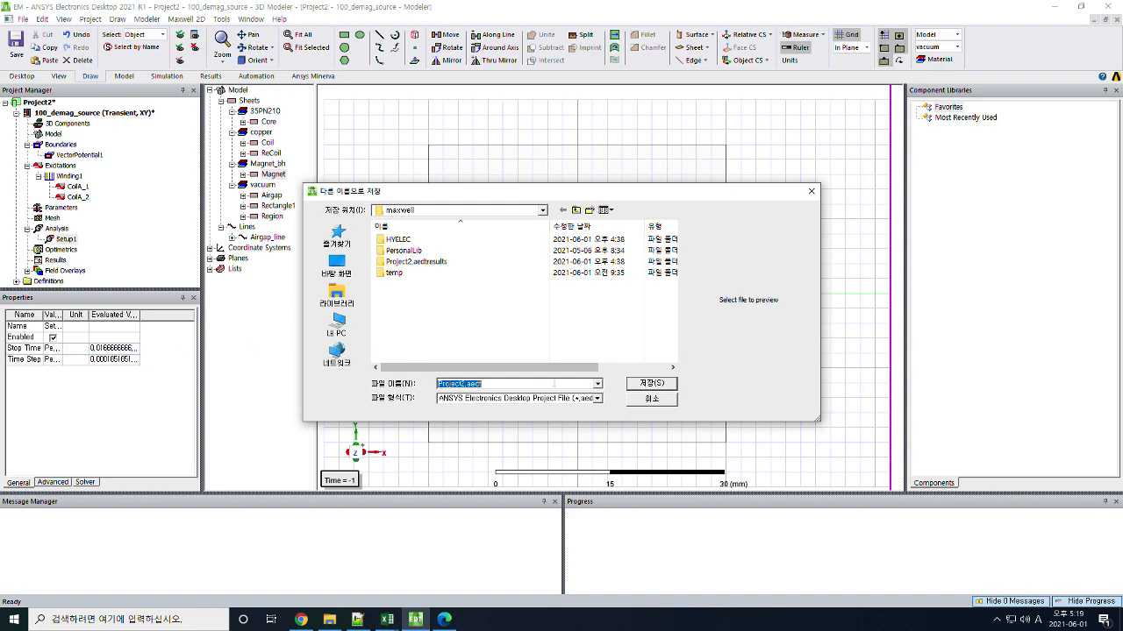
pyautogui.write('test')
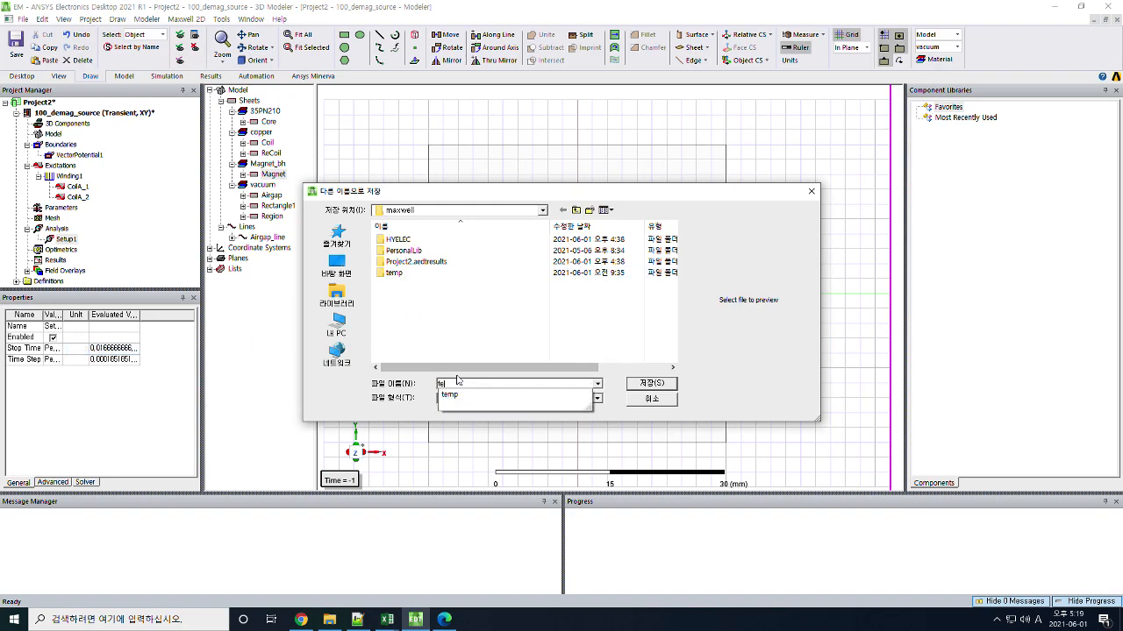
pyautogui.press('Return')
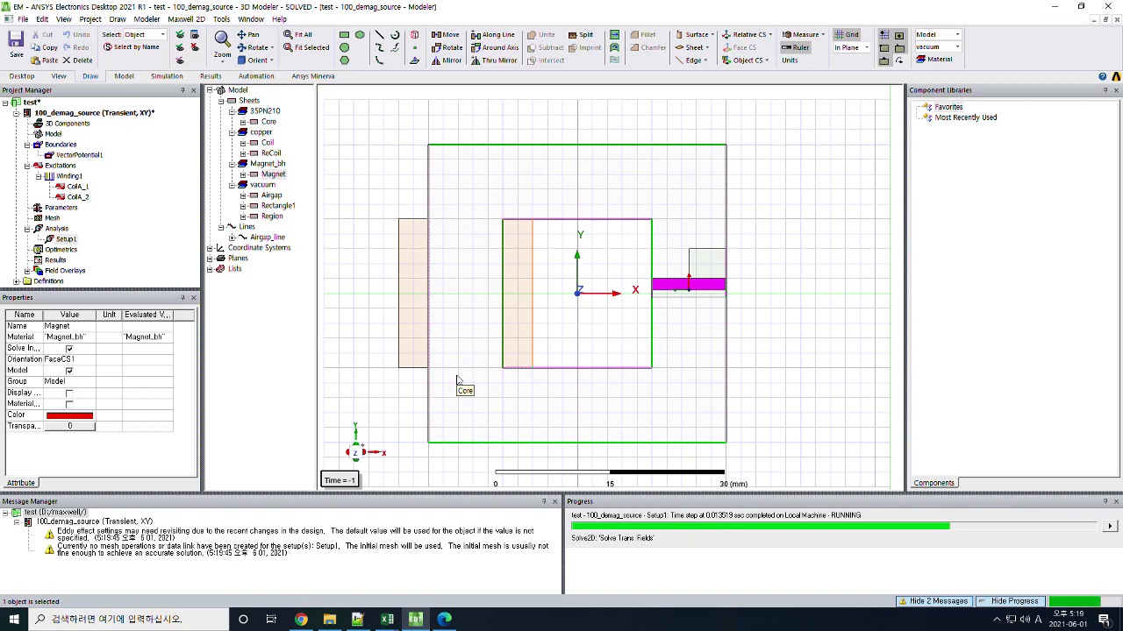
# Create a rectangular transient report plotting InputCurrent(Winding1) against time.
pyautogui.rightClick(56, 261)
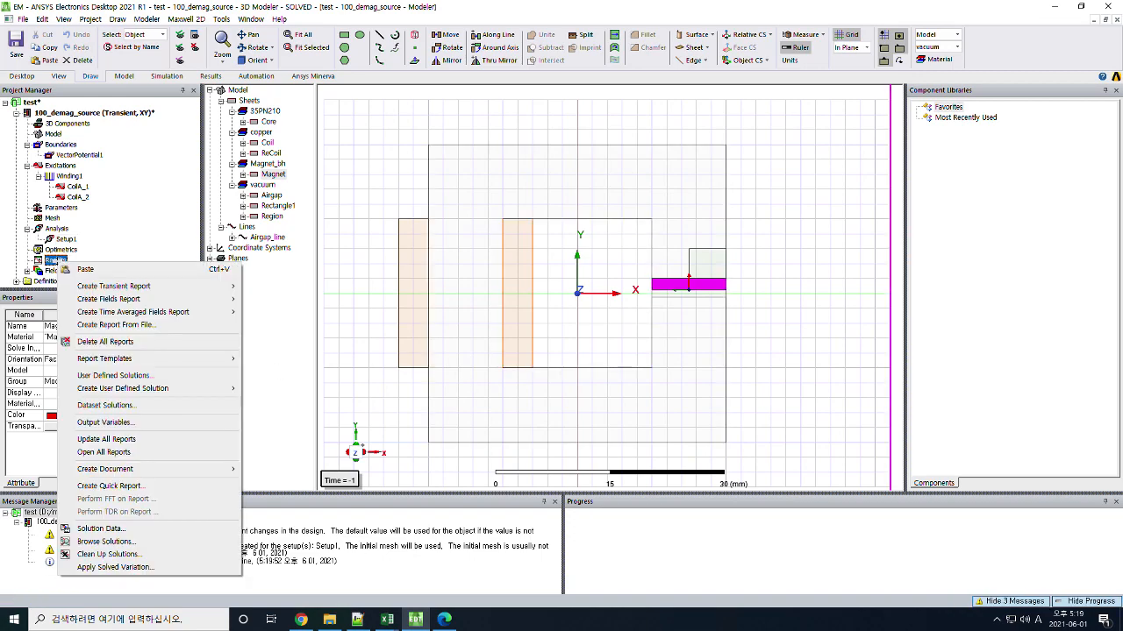
pyautogui.moveTo(215, 284)
pyautogui.click(272, 286)
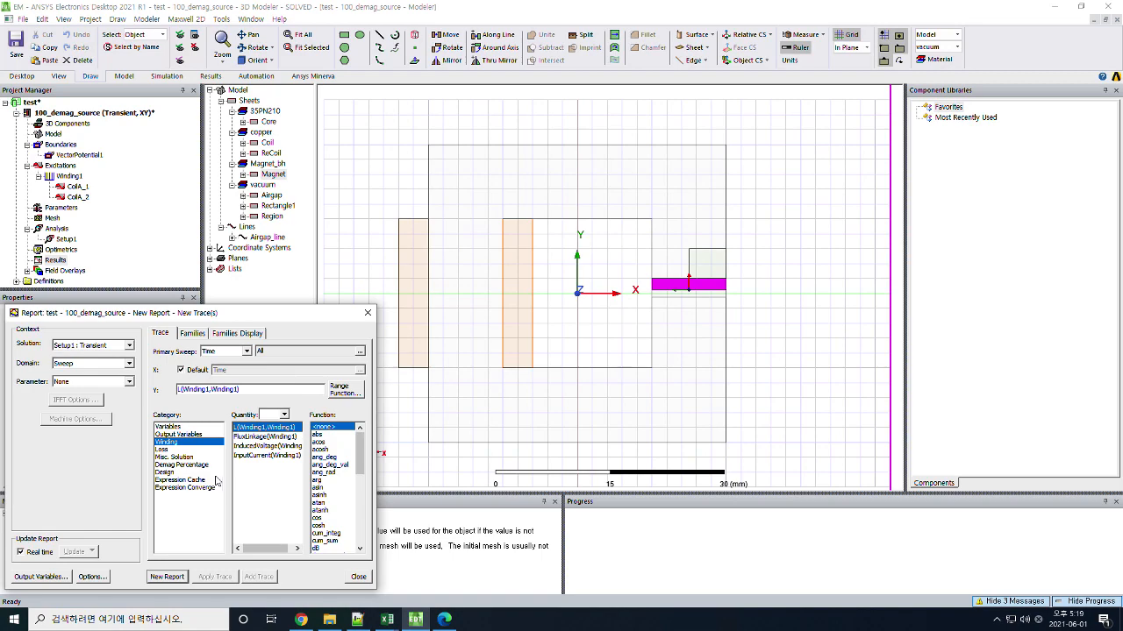
pyautogui.click(262, 456)
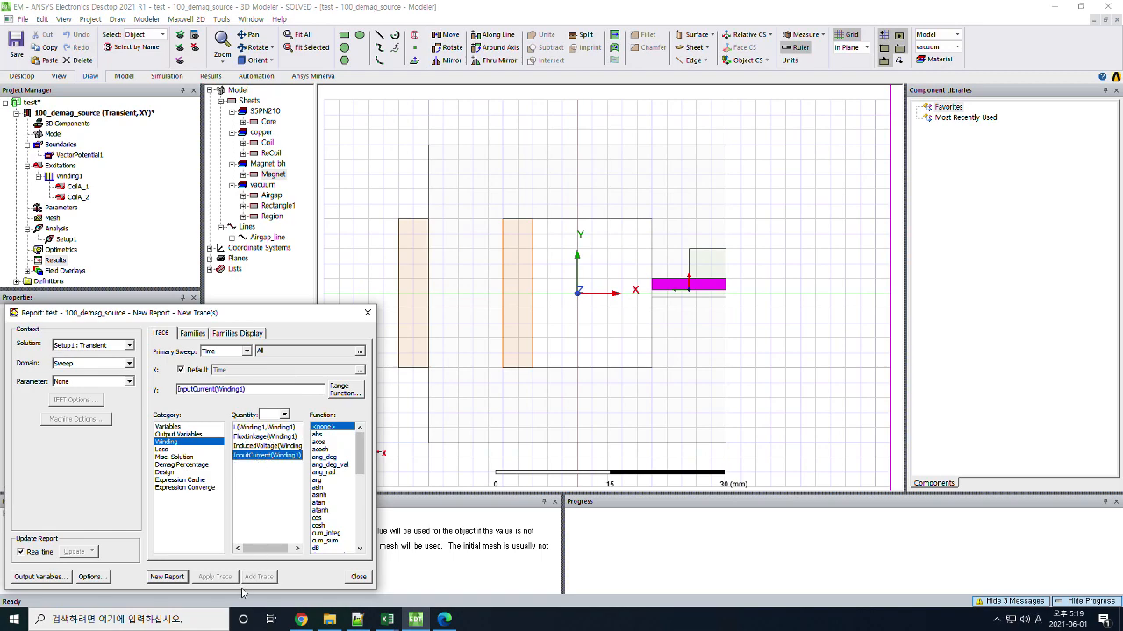
pyautogui.click(166, 576)
pyautogui.click(367, 312)
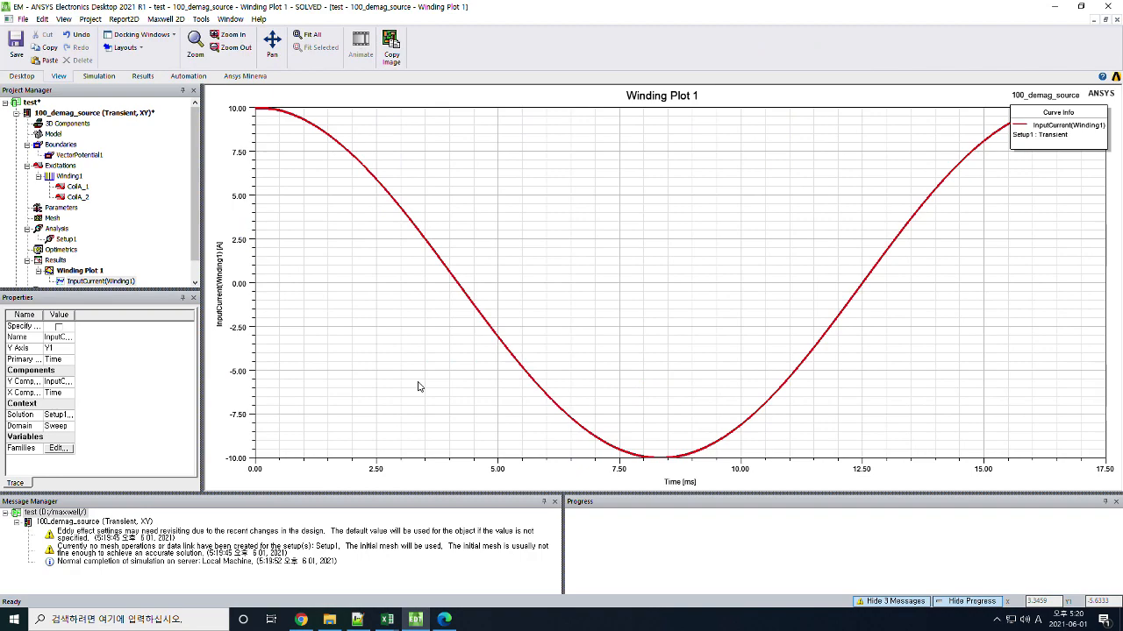
# Change the Winding1 current expression from a cosine to a sine function, I_max * sin(omega*Time).
pyautogui.doubleClick(69, 176)
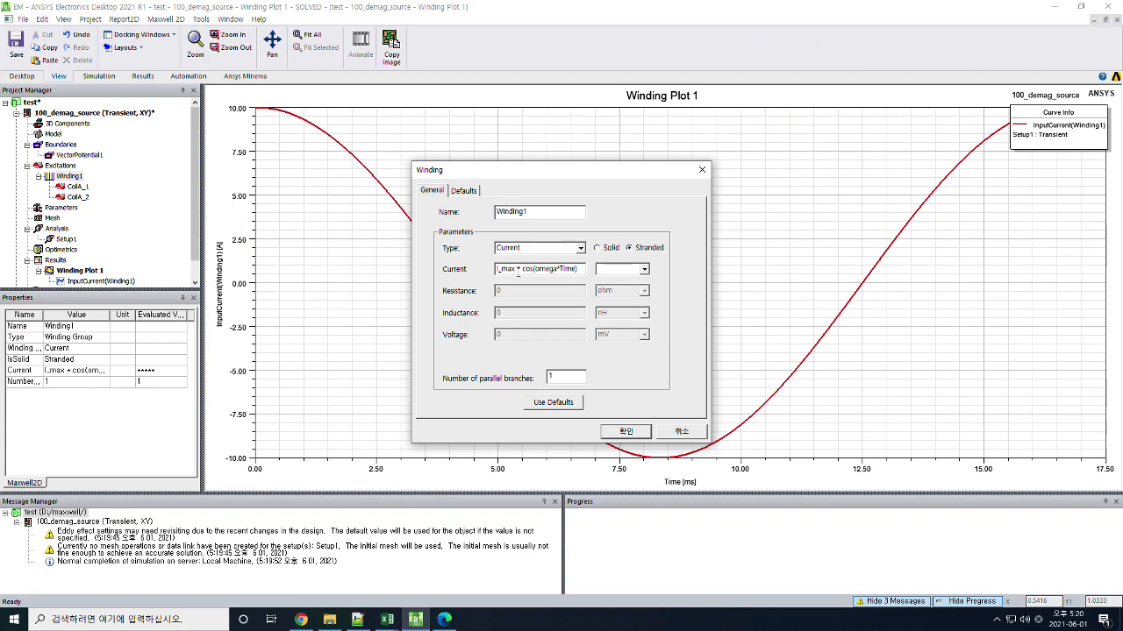
pyautogui.doubleClick(525, 272)
pyautogui.write('sin')
pyautogui.press('Return')
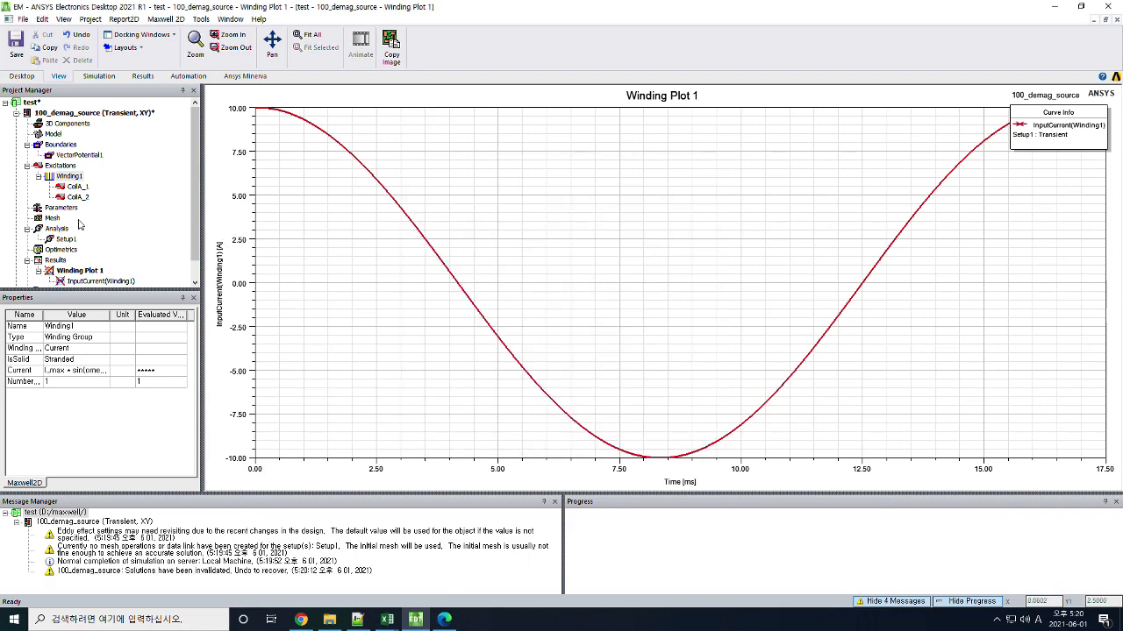
# Revert Setup1 to its initial mesh.
pyautogui.rightClick(62, 240)
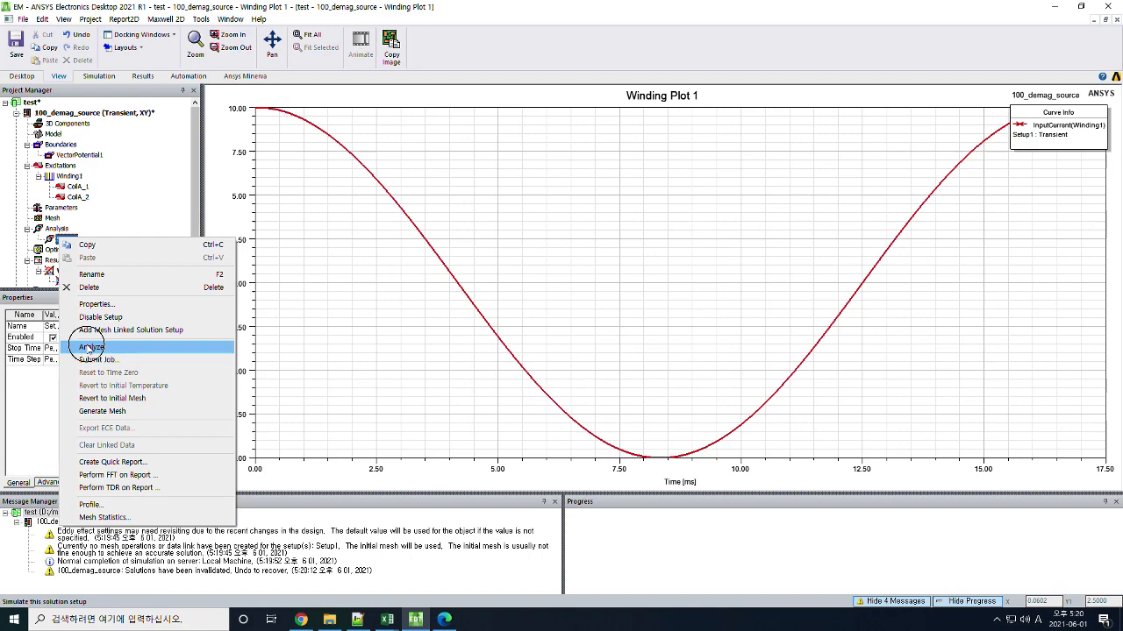
pyautogui.click(112, 398)
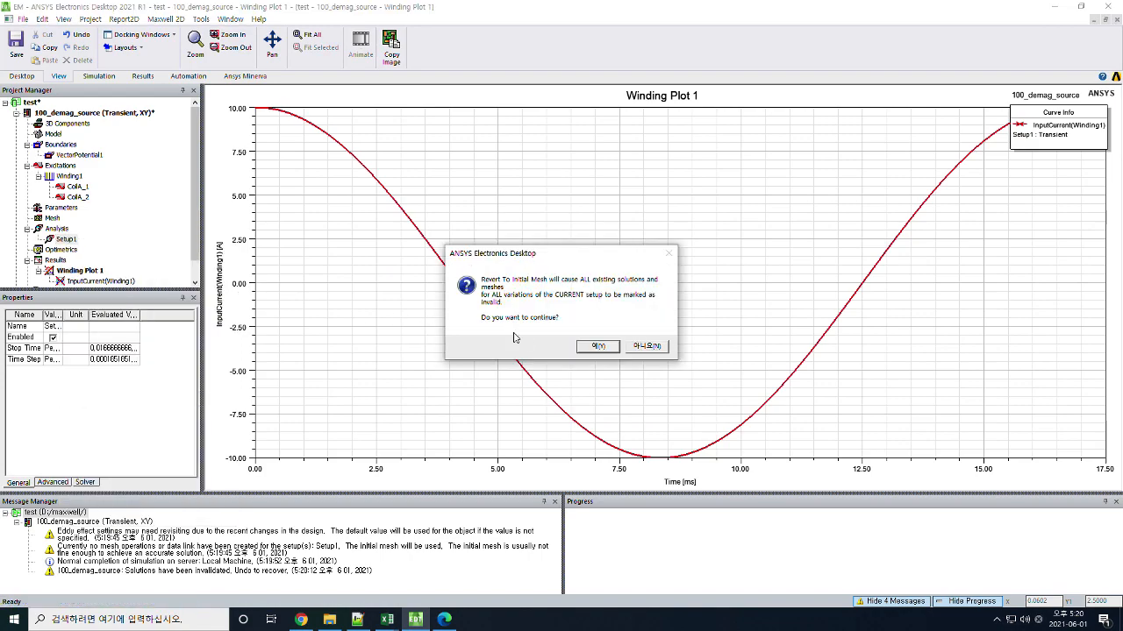
# Revert Setup1 to its initial mesh and analyze the setup again.
pyautogui.click(585, 350)
pyautogui.rightClick(63, 239)
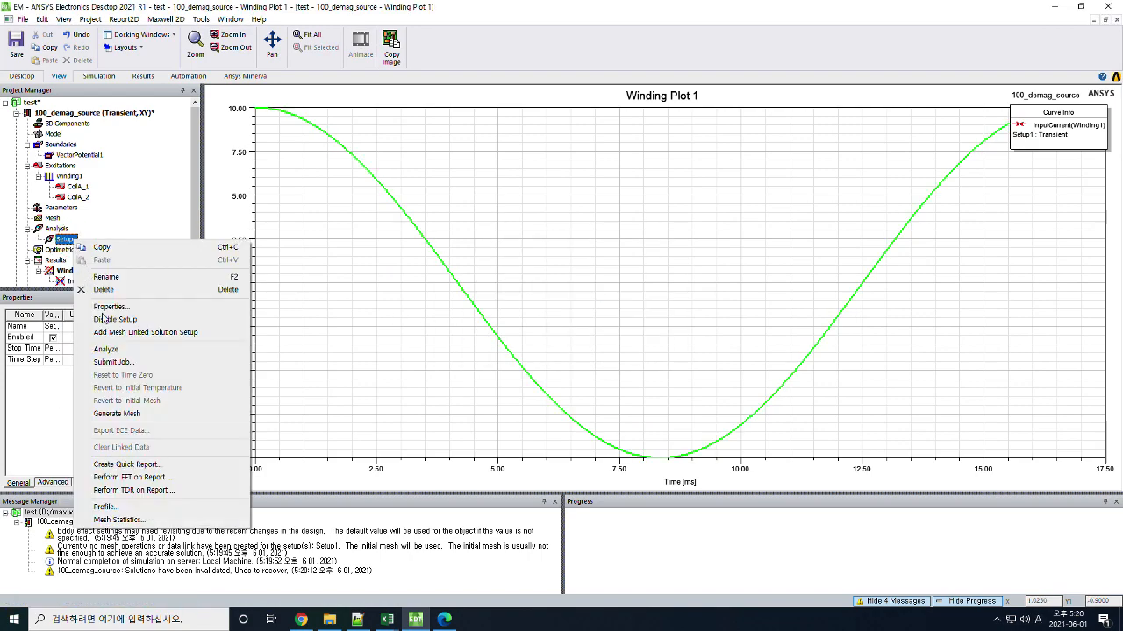
pyautogui.click(121, 351)
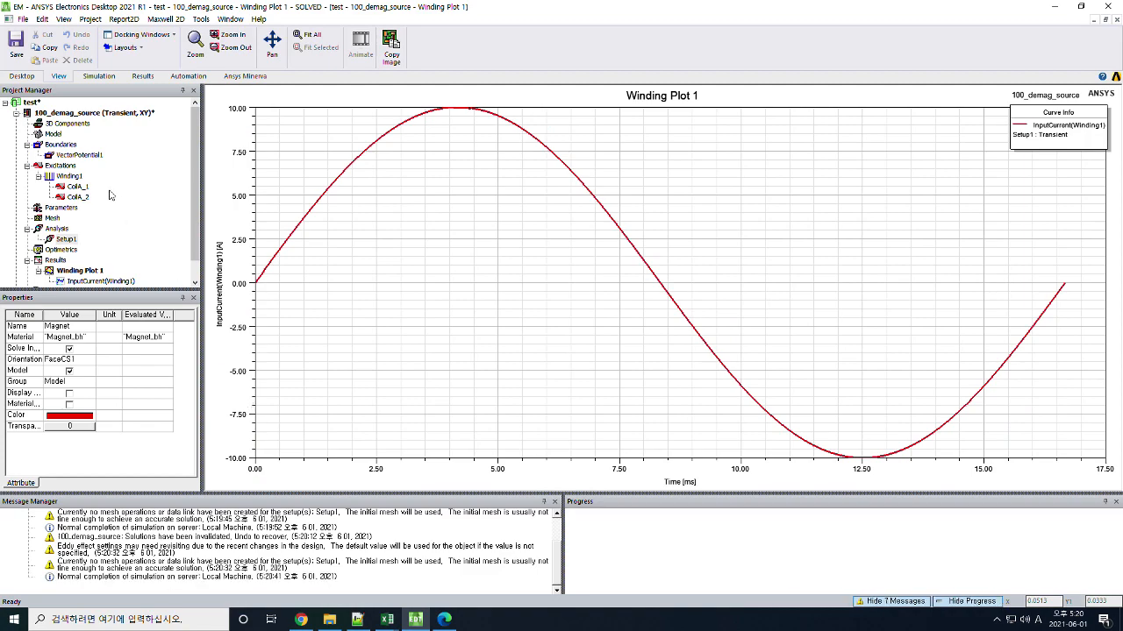
# Open the 100_demag_source model and set the field plot time to 0 s to inspect the B vectors on the magnet.
pyautogui.doubleClick(97, 113)
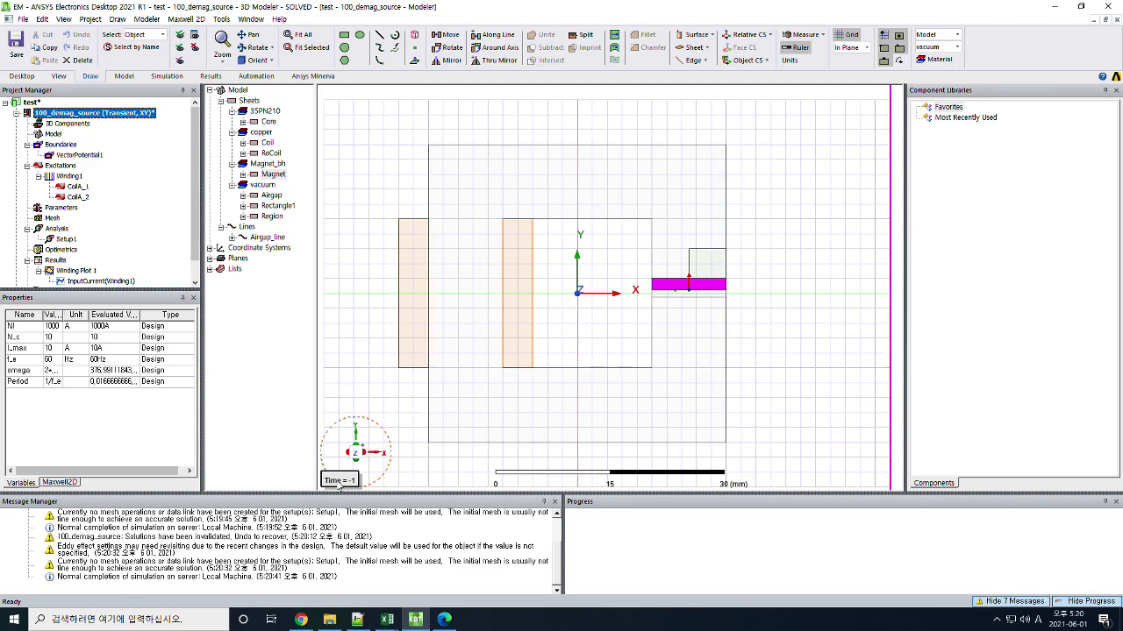
pyautogui.doubleClick(340, 481)
pyautogui.click(592, 407)
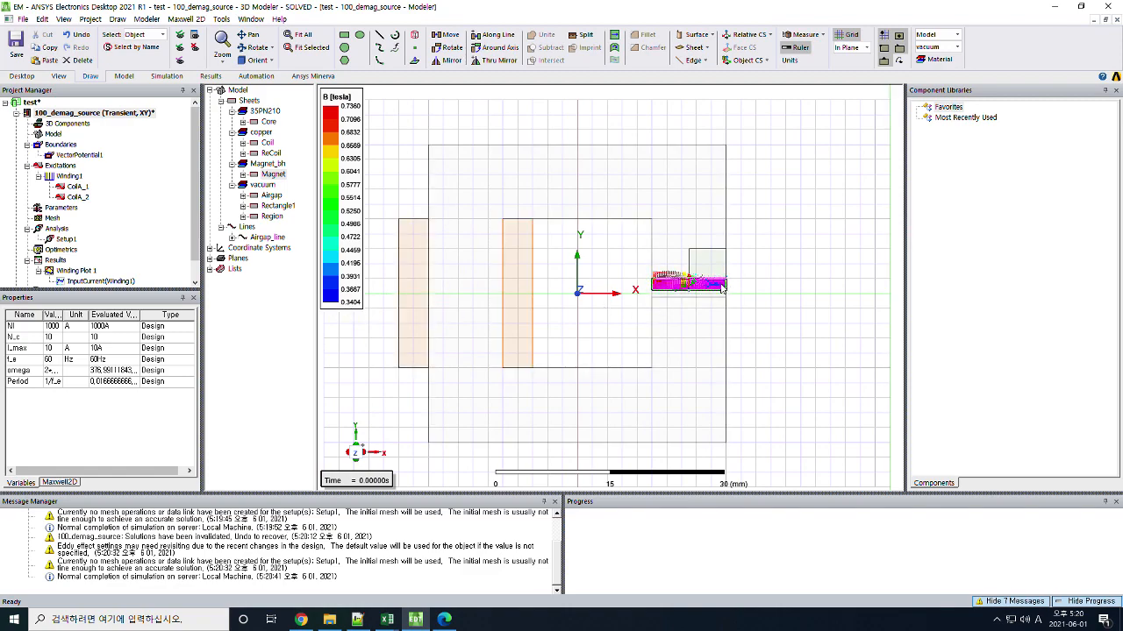
pyautogui.scroll(3, 720, 288)
pyautogui.scroll(4, 689, 299)
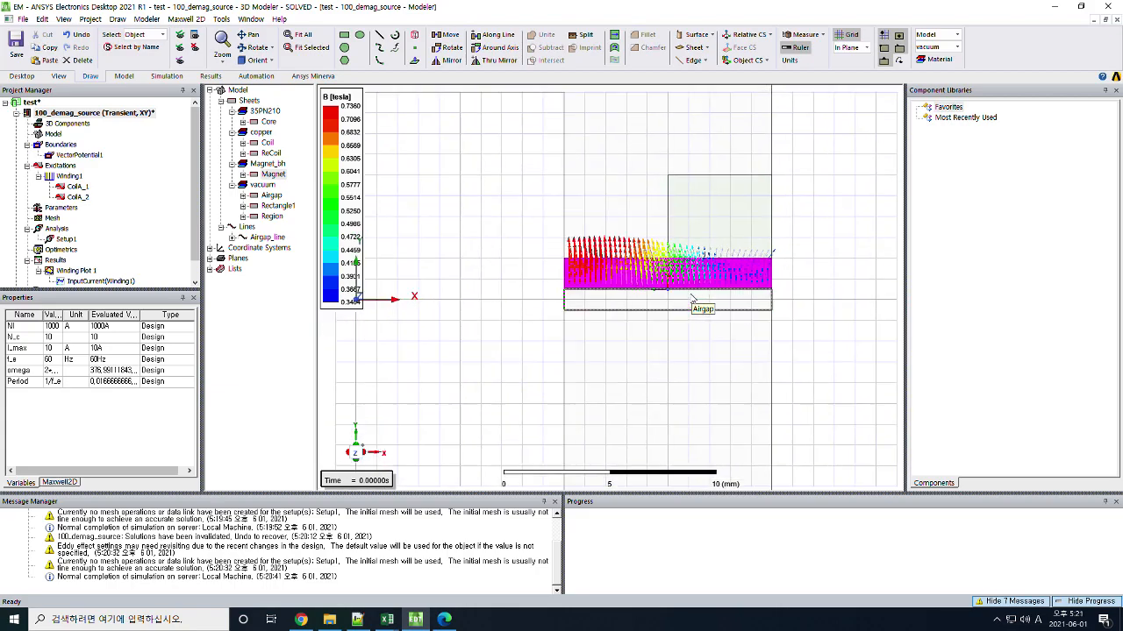
pyautogui.scroll(4, 692, 299)
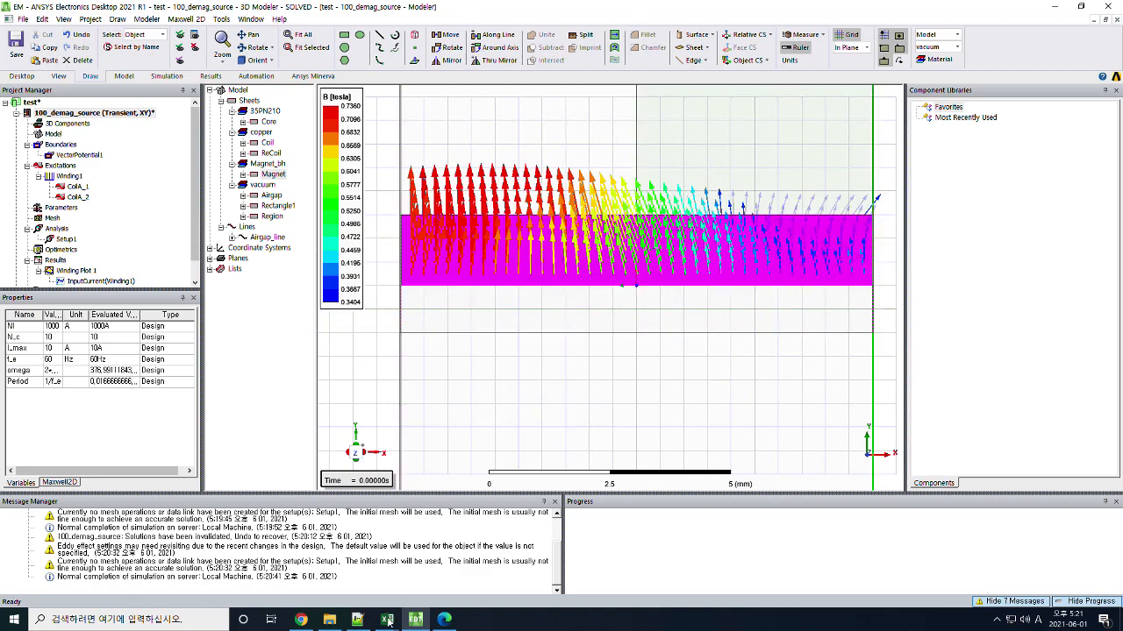
# Switch to Excel and examine the magnet's demagnetization curve points in new_mag.txt, including rows 8 to 11 and row 29.
pyautogui.moveTo(387, 621)
pyautogui.click(453, 600)
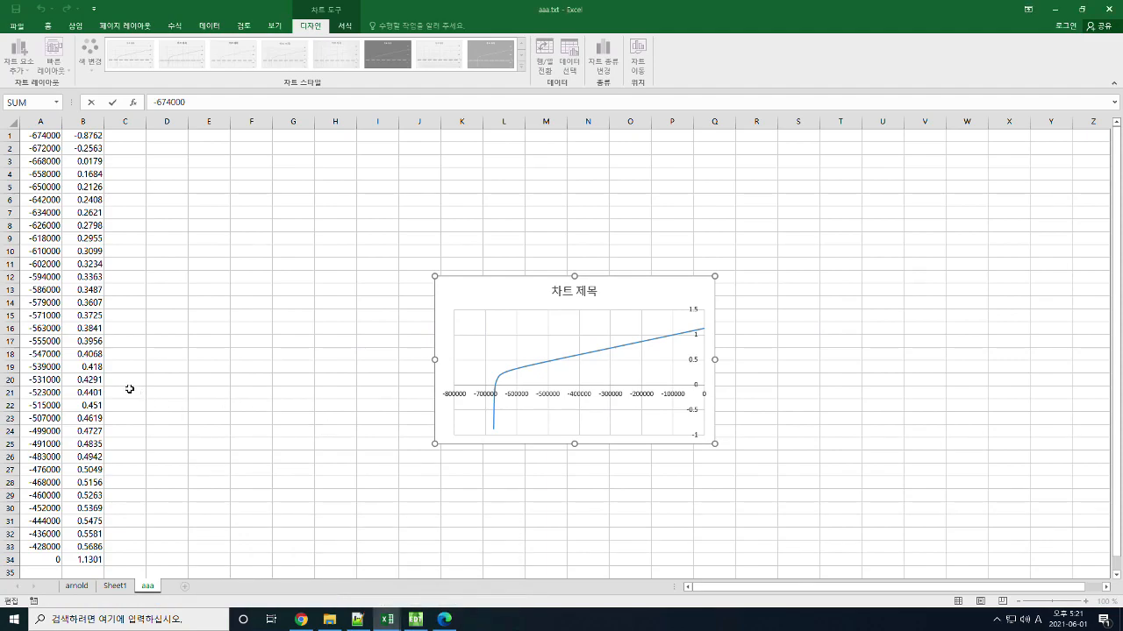
pyautogui.click(56, 342)
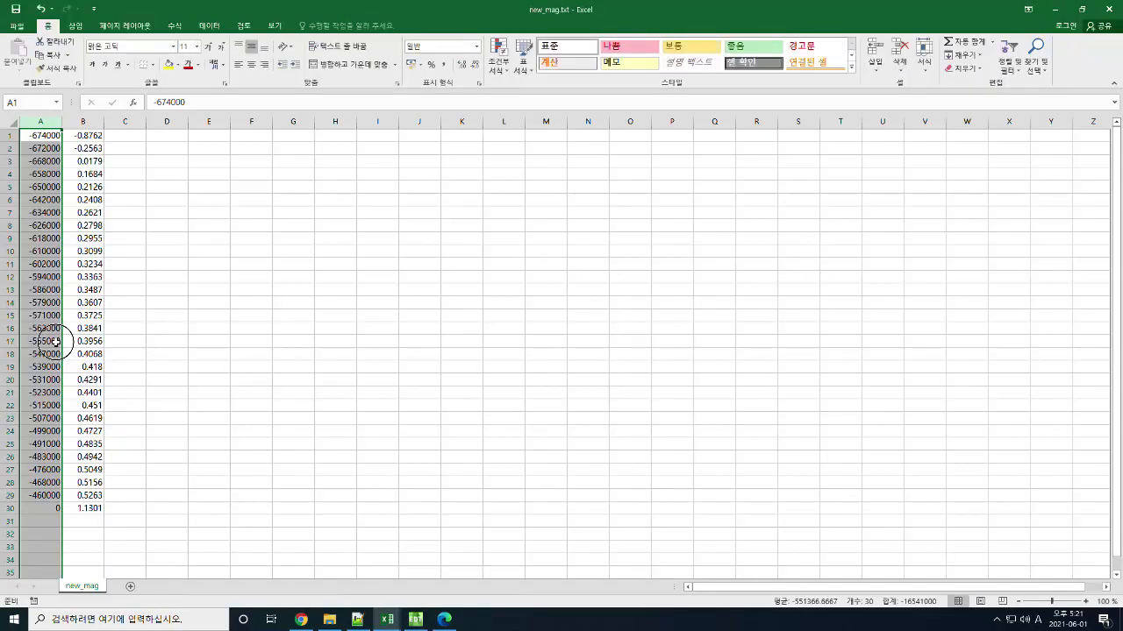
pyautogui.click(170, 429)
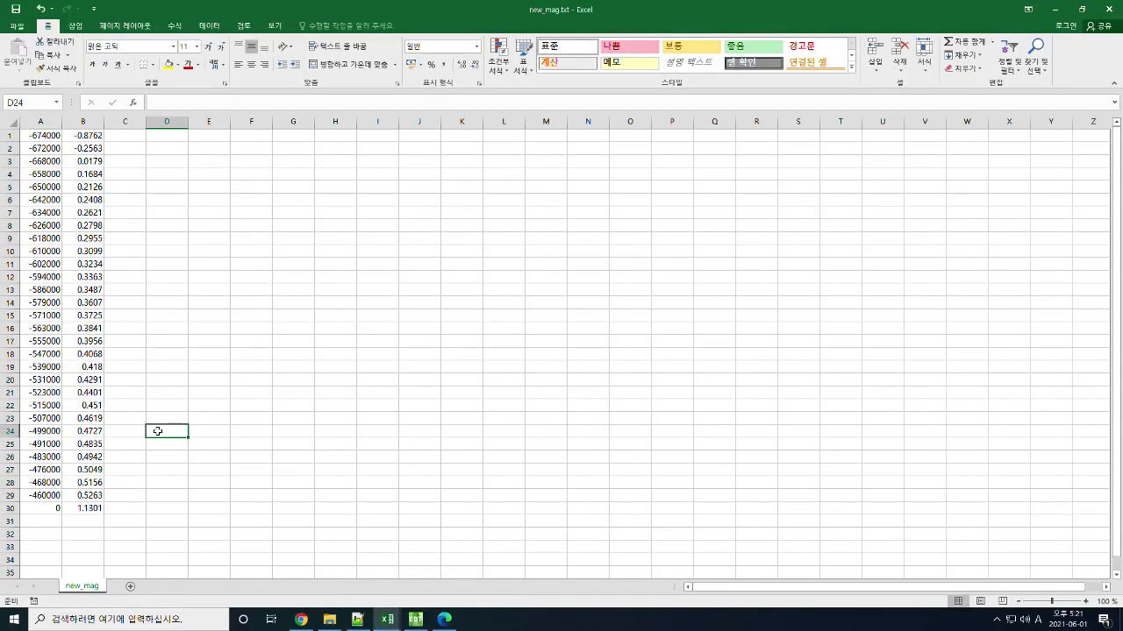
pyautogui.click(50, 495)
pyautogui.moveTo(48, 265); pyautogui.dragTo(82, 224)
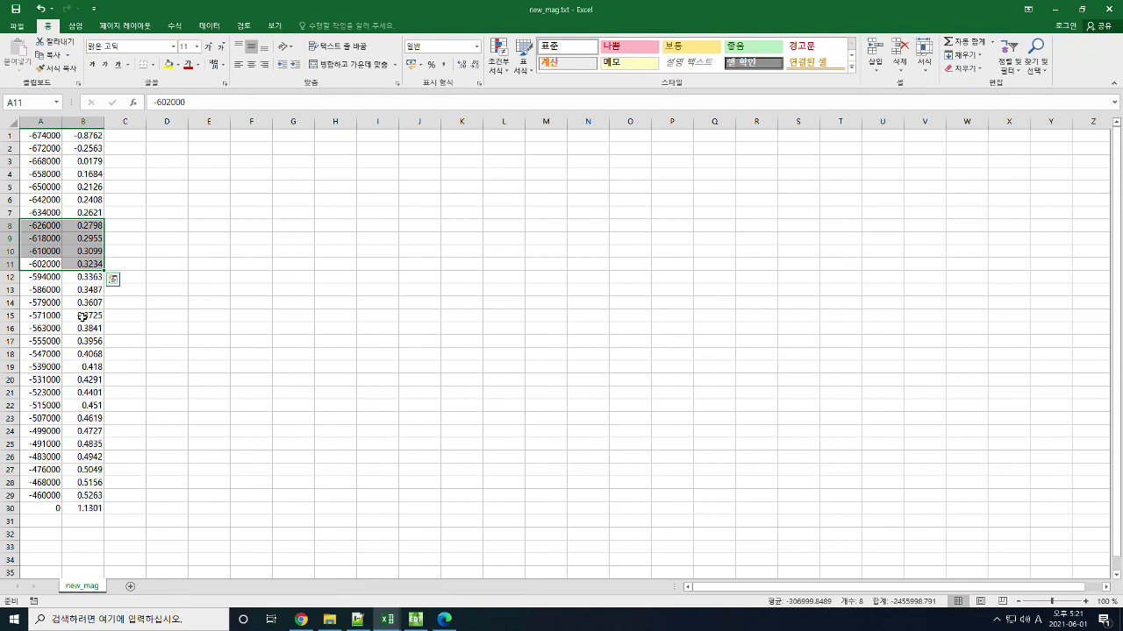
pyautogui.moveTo(90, 495); pyautogui.dragTo(48, 495)
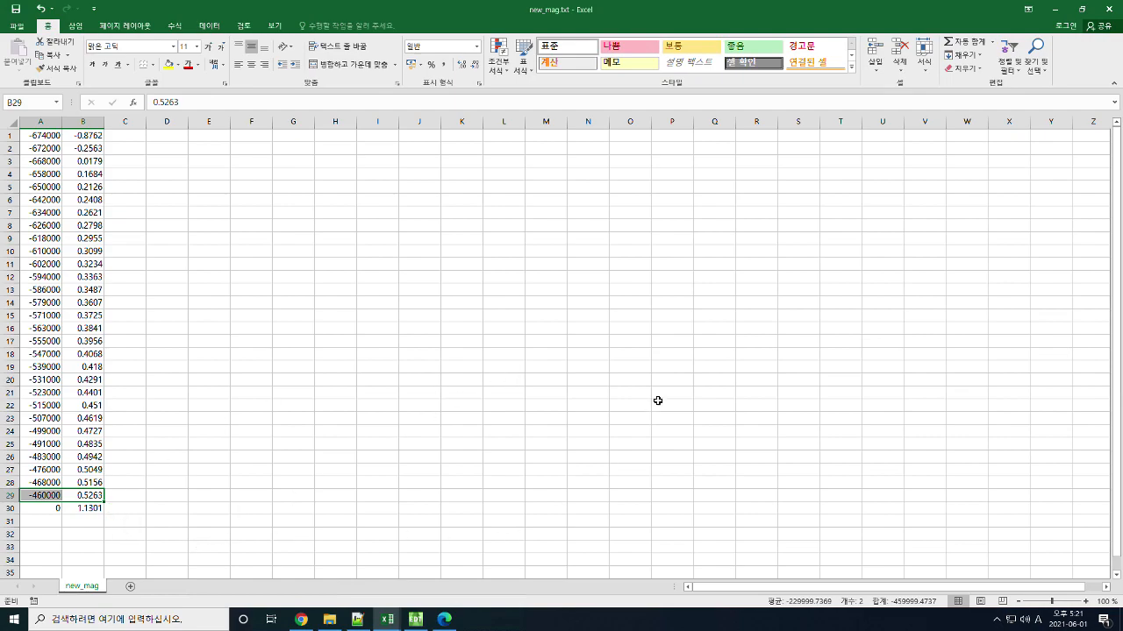
pyautogui.click(1055, 9)
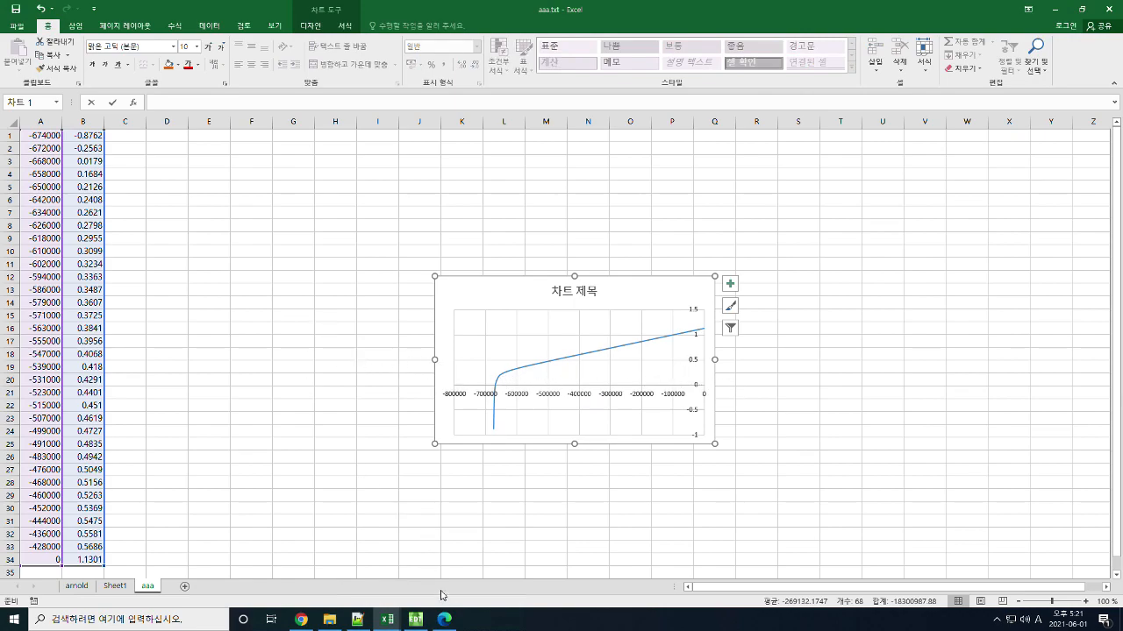
# Switch back to ANSYS Electronics Desktop and open the Fields Calculator from the field overlays.
pyautogui.click(415, 620)
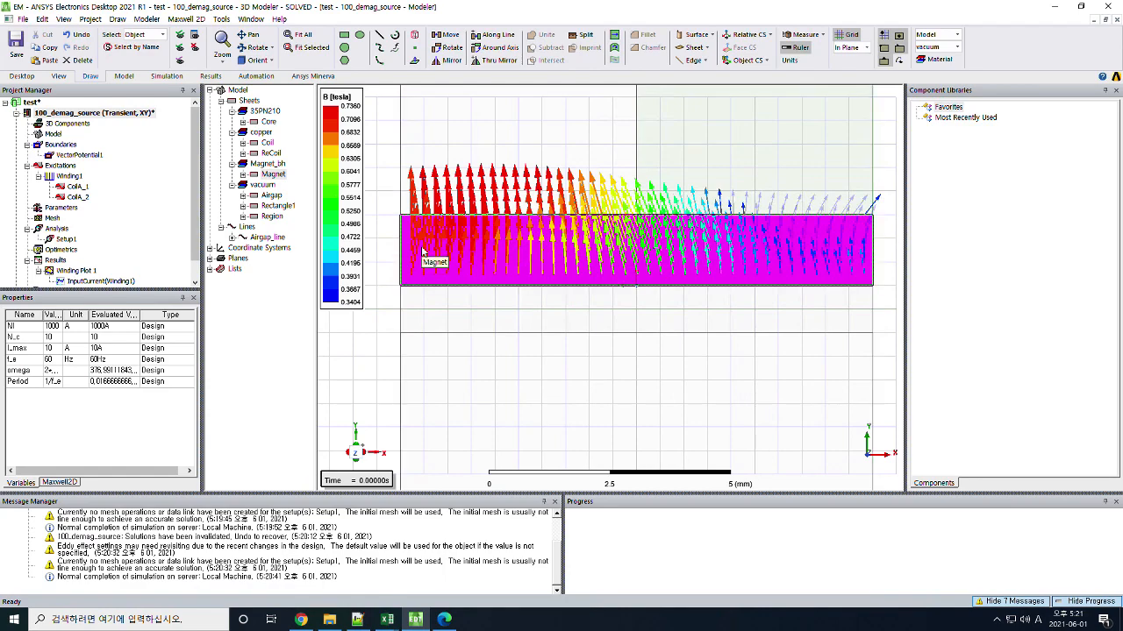
pyautogui.scroll(-1, 197, 251)
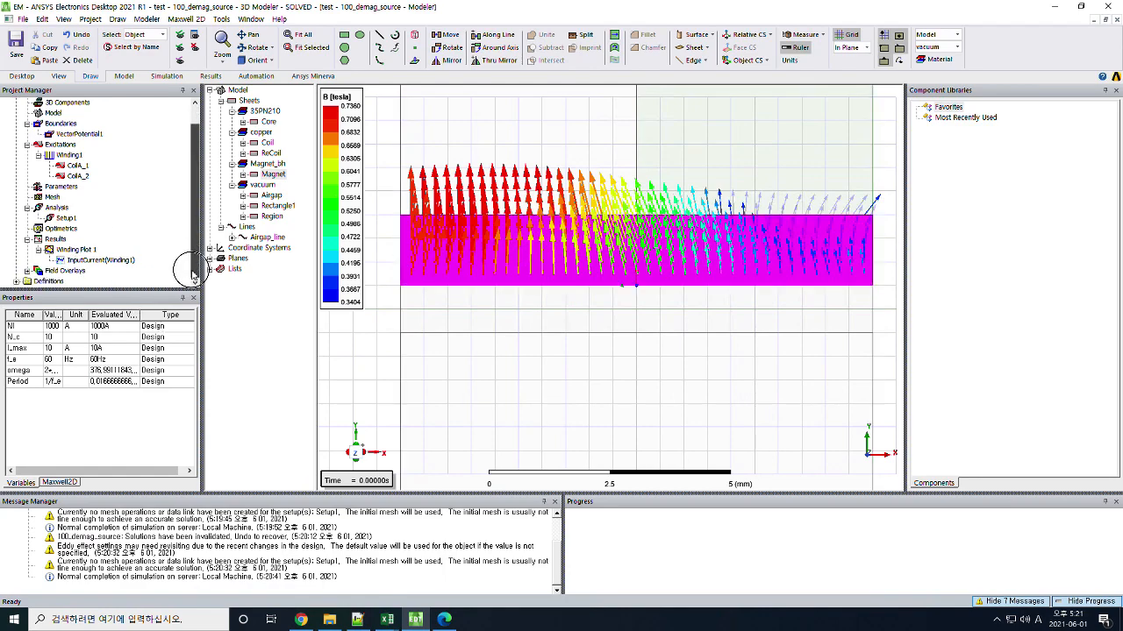
pyautogui.rightClick(84, 271)
pyautogui.click(117, 448)
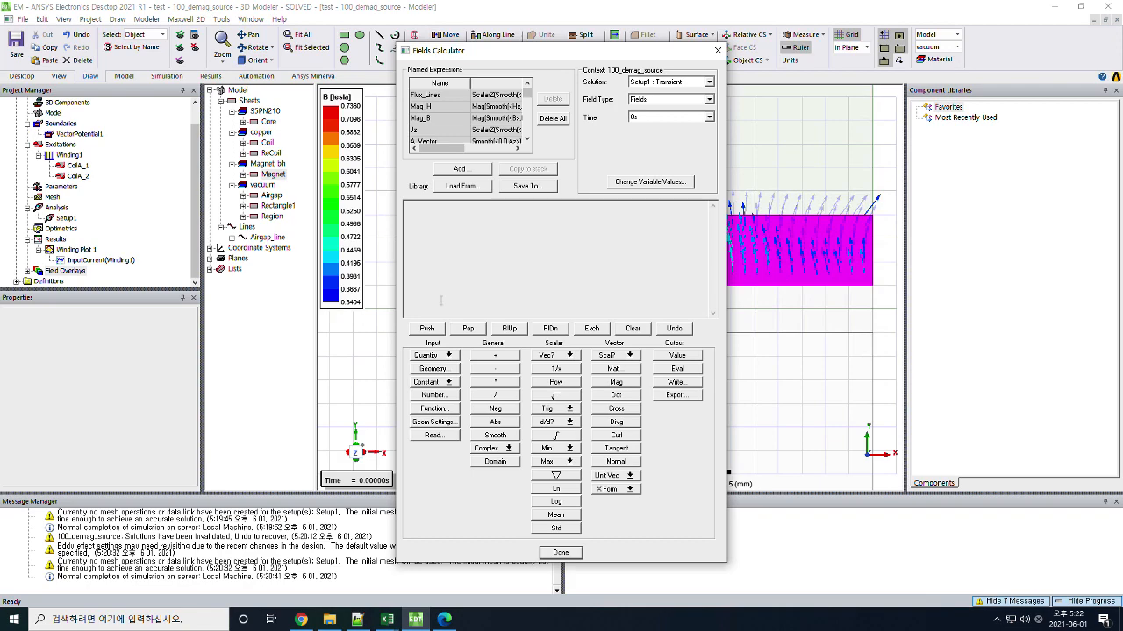
# Add the B and H vector quantities to the calculator stack.
pyautogui.click(436, 358)
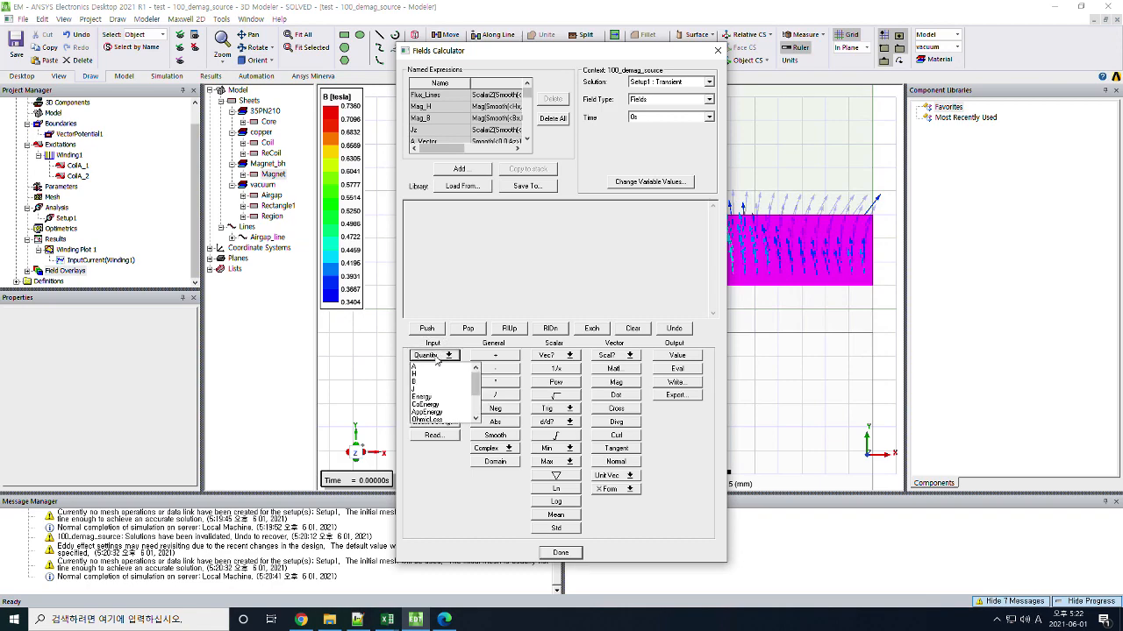
pyautogui.click(425, 381)
pyautogui.click(436, 356)
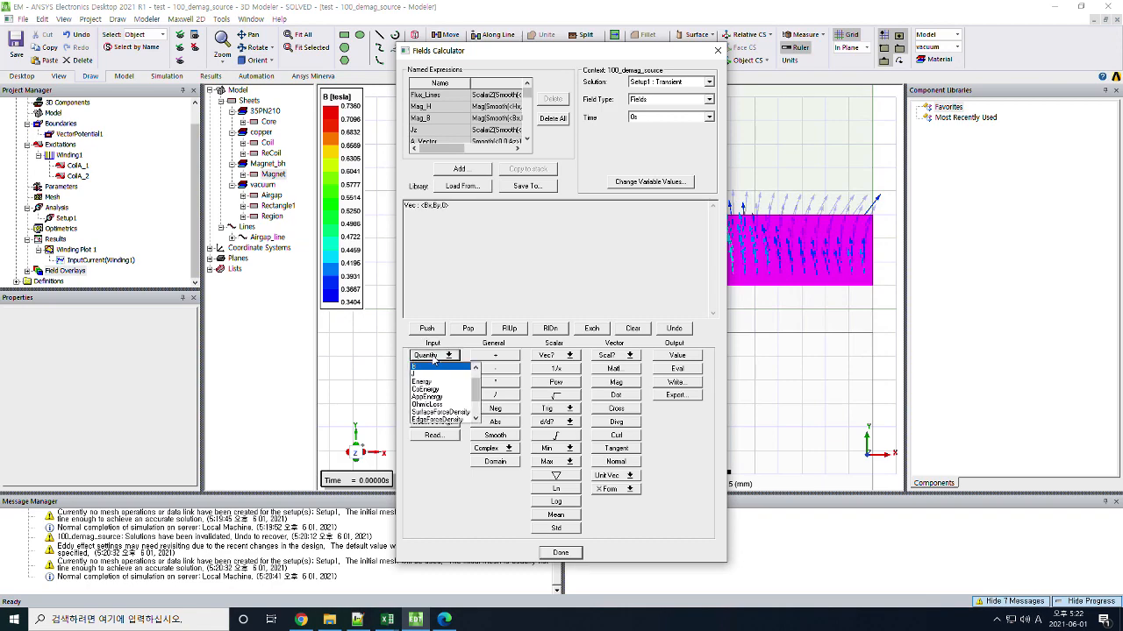
pyautogui.scroll(2, 474, 375)
pyautogui.click(428, 373)
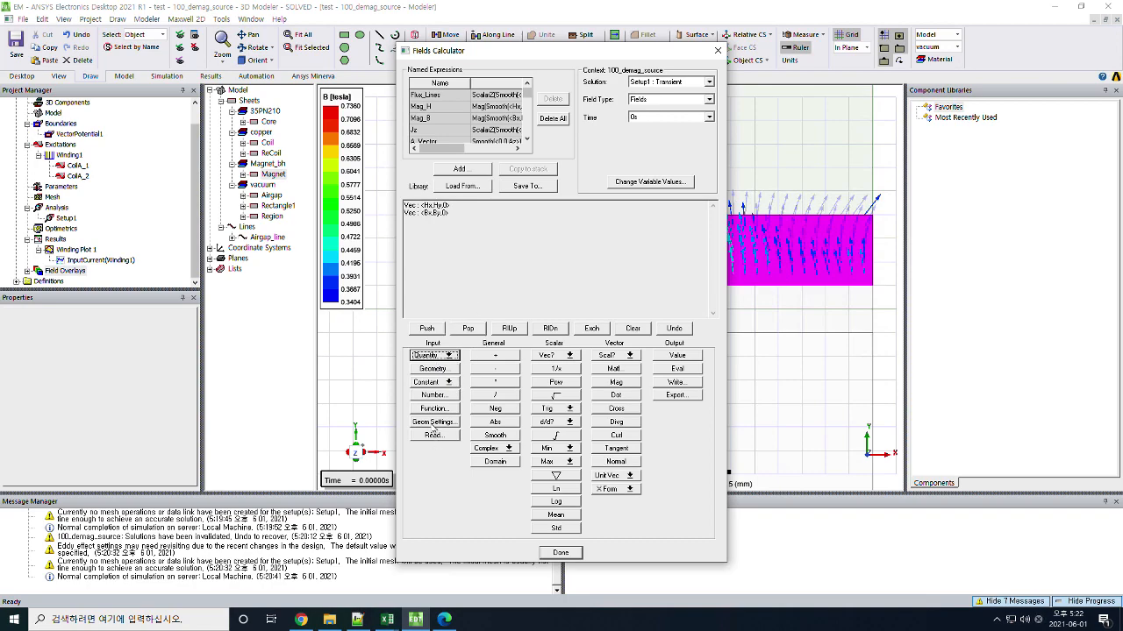
# Switch to Excel and copy the relative permeability in cell C34 of Sheet1 in aaa.txt.
pyautogui.moveTo(392, 623)
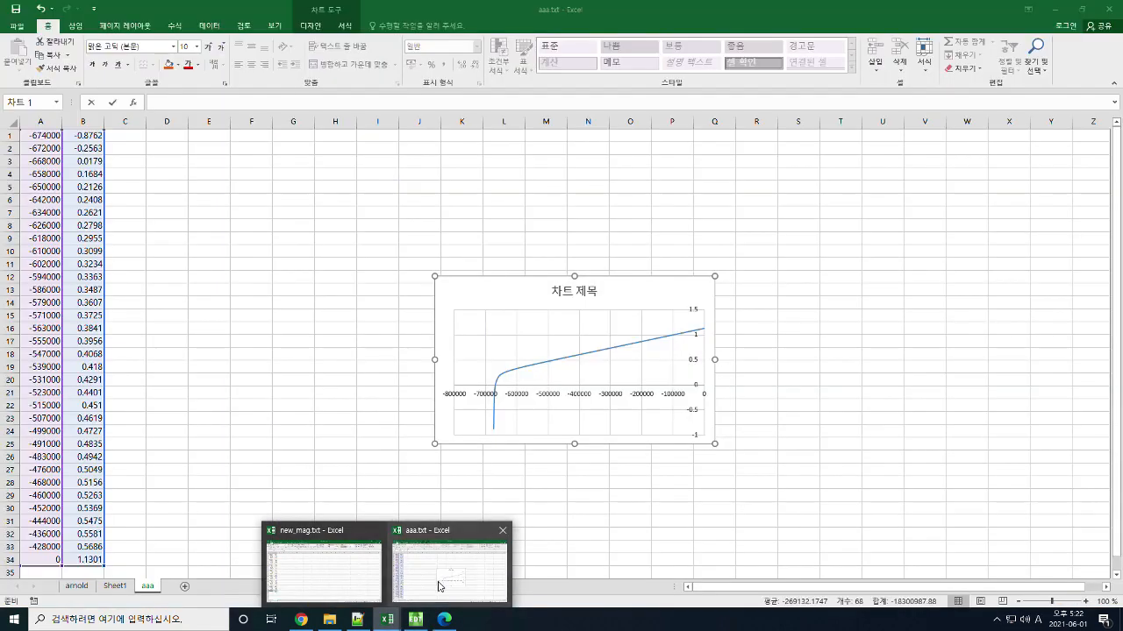
pyautogui.click(438, 586)
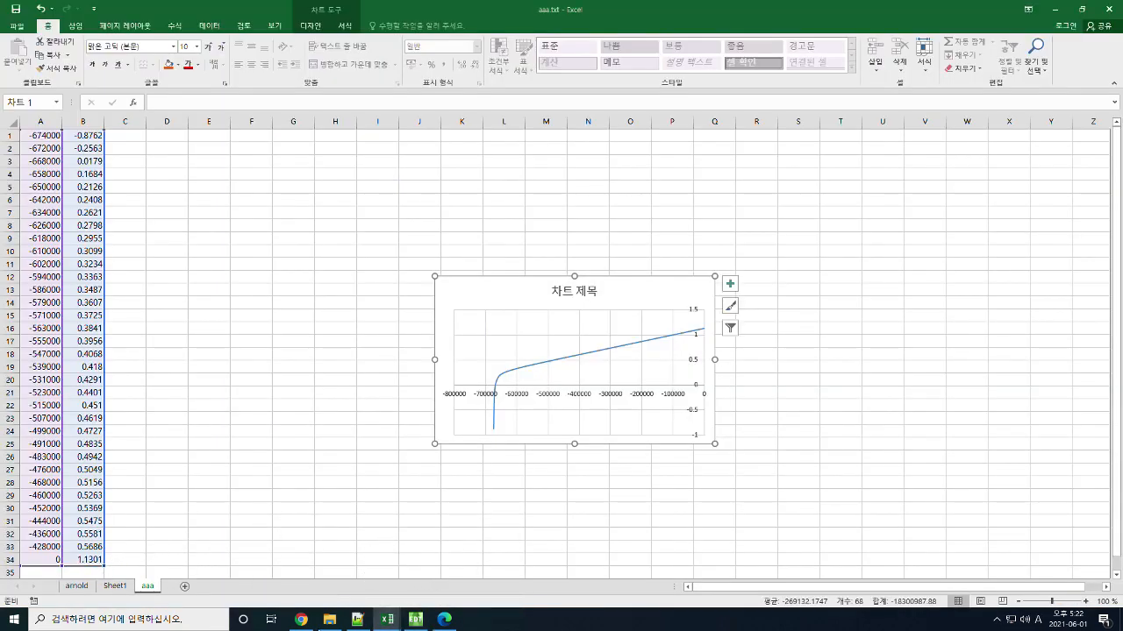
pyautogui.moveTo(387, 619)
pyautogui.click(427, 592)
pyautogui.moveTo(387, 619)
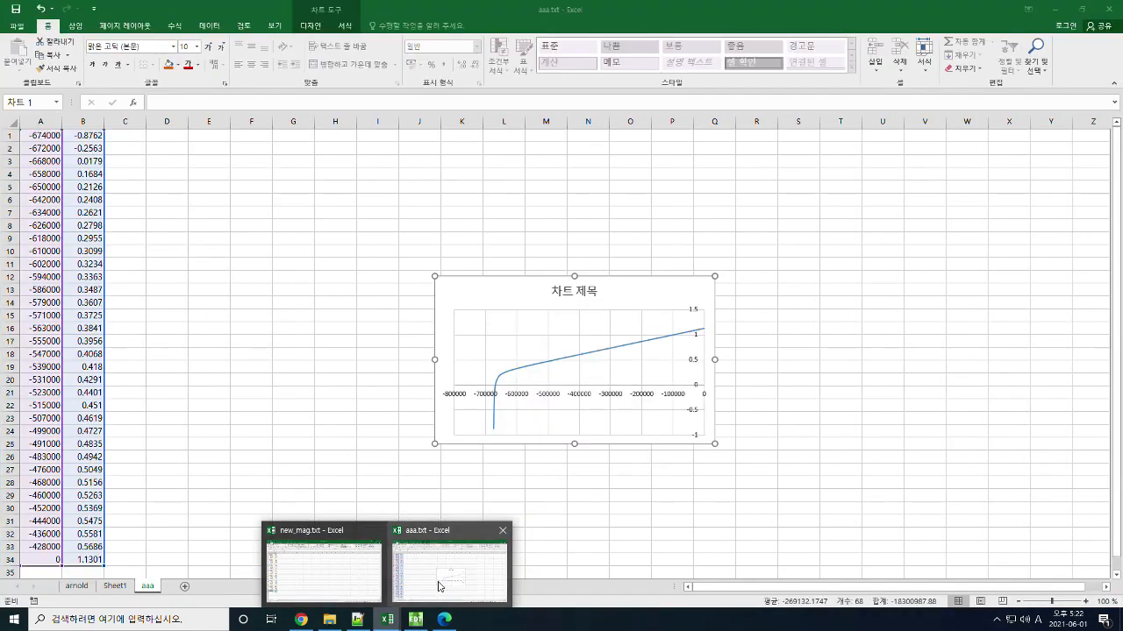
pyautogui.click(439, 586)
pyautogui.click(118, 587)
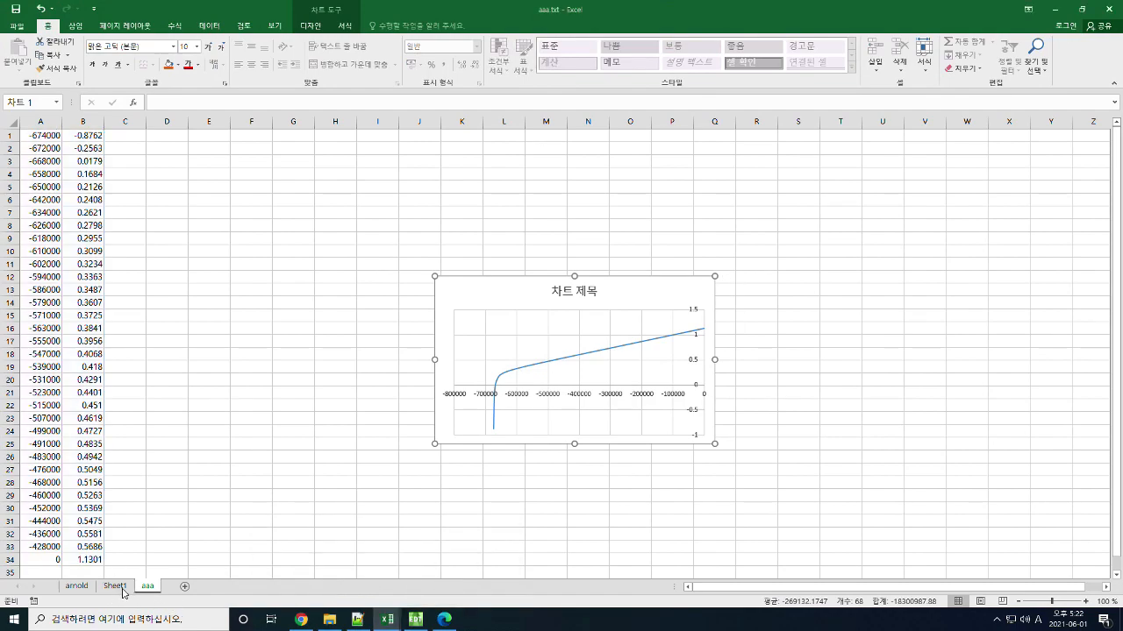
pyautogui.scroll(-6, 194, 552)
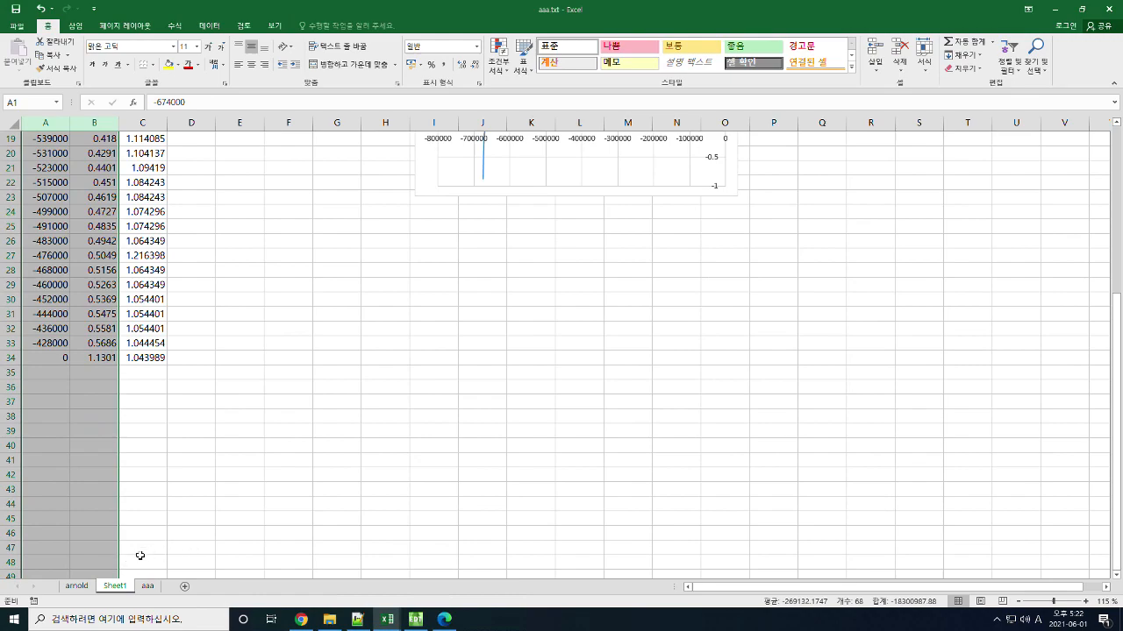
pyautogui.press('ctrl')
pyautogui.click(140, 358)
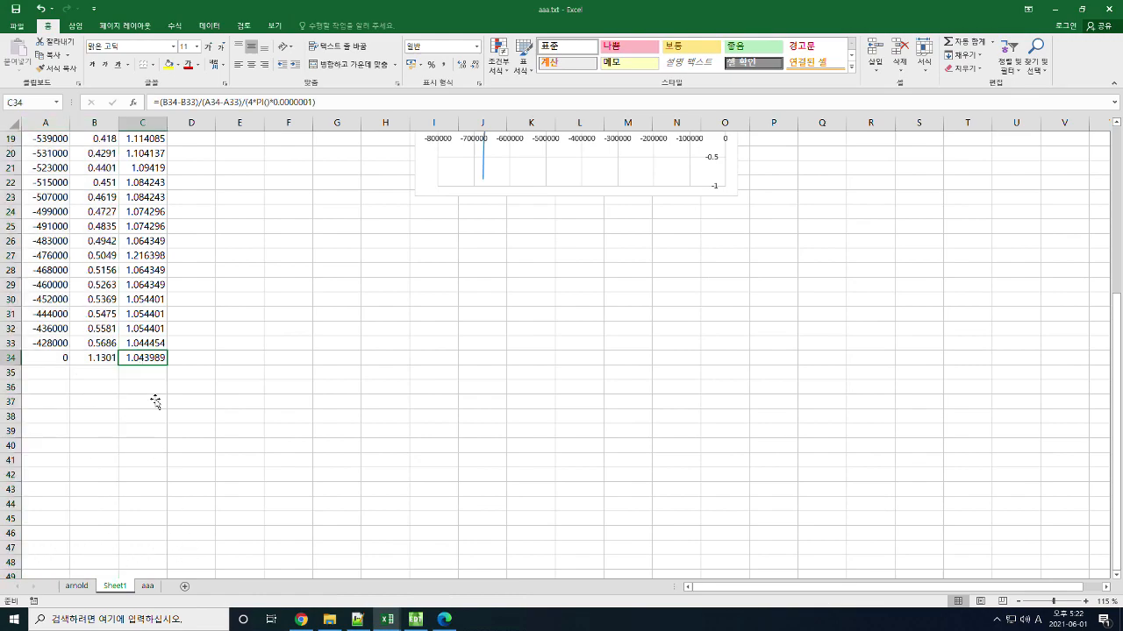
pyautogui.hotkey('ctrl', 'c')
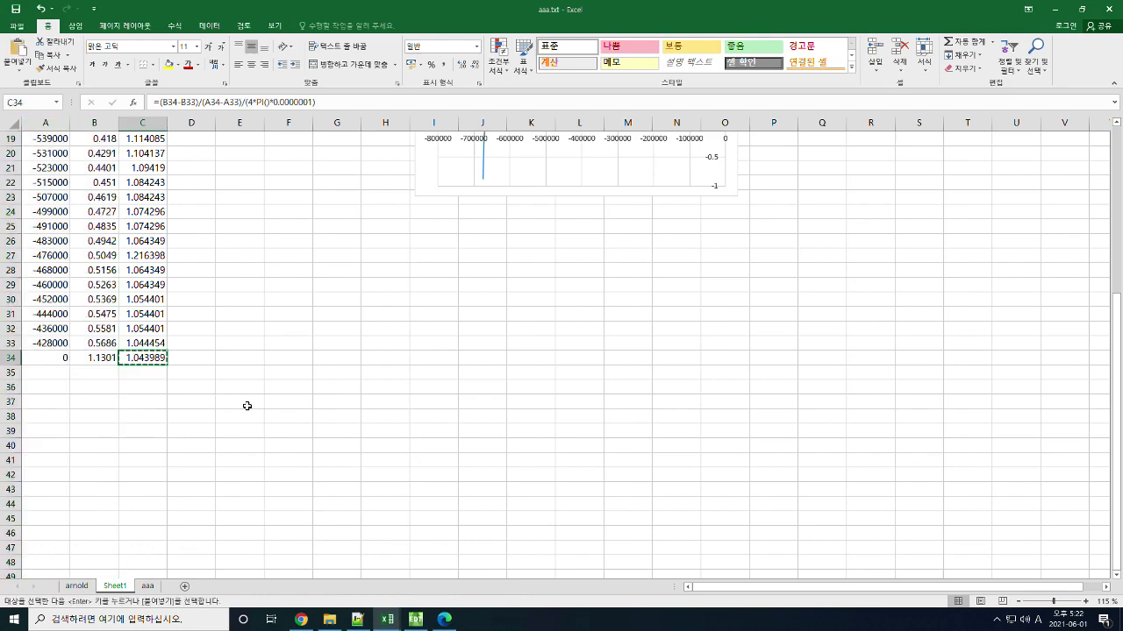
pyautogui.scroll(1, 259, 411)
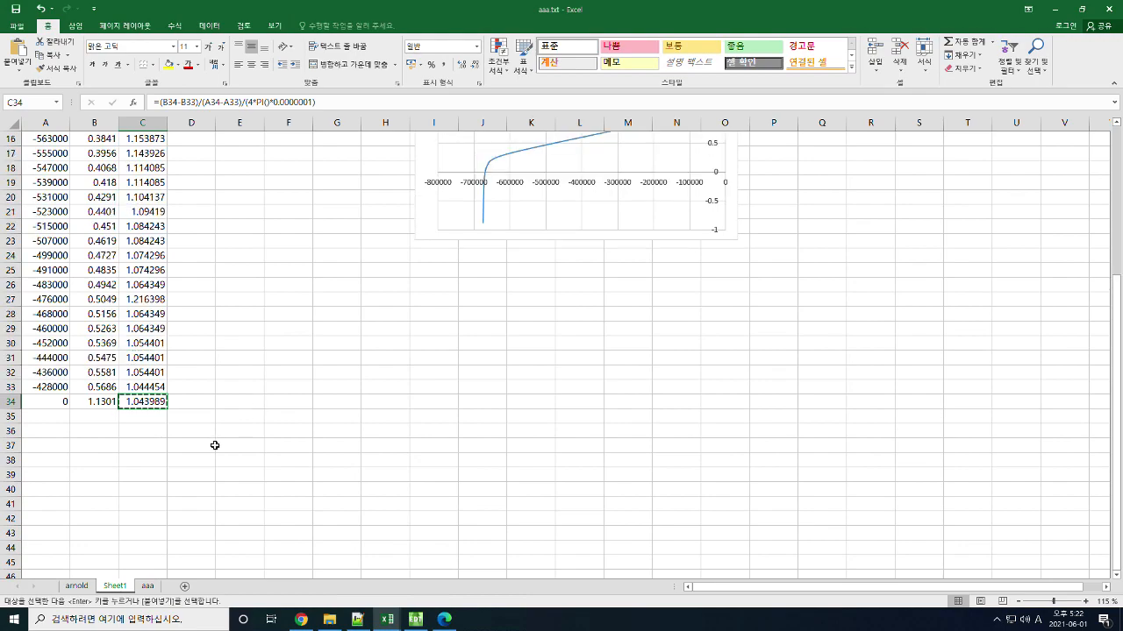
# Return to the Fields Calculator in ANSYS Electronics Desktop and enter the copied scalar 1.043989492 on the stack.
pyautogui.click(420, 625)
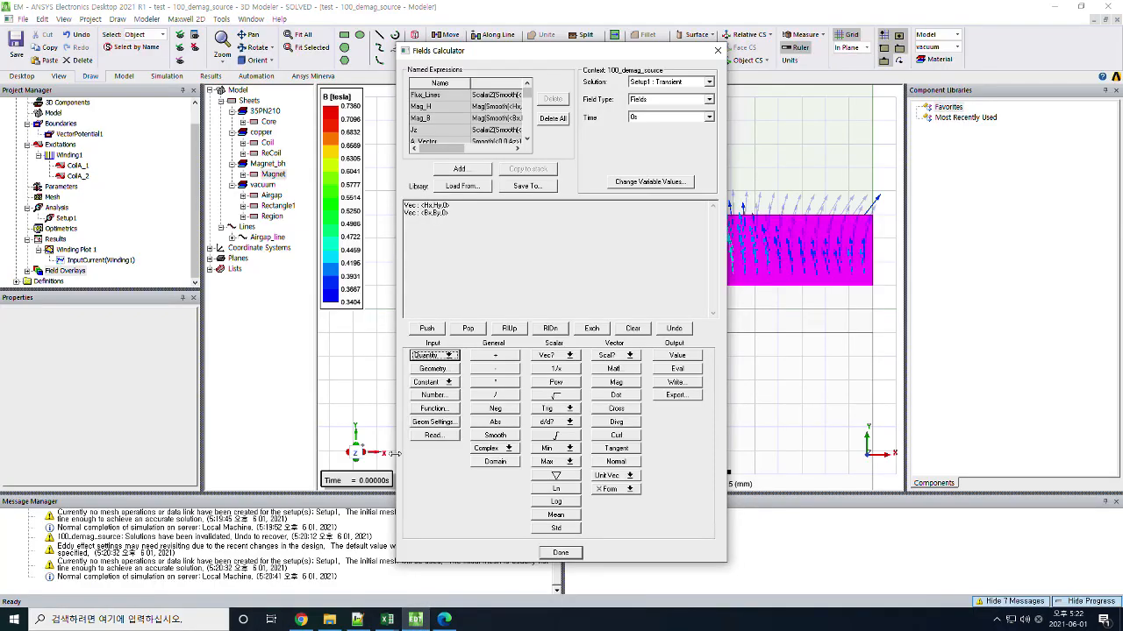
pyautogui.click(432, 395)
pyautogui.doubleClick(569, 288)
pyautogui.hotkey('ctrl', 'v')
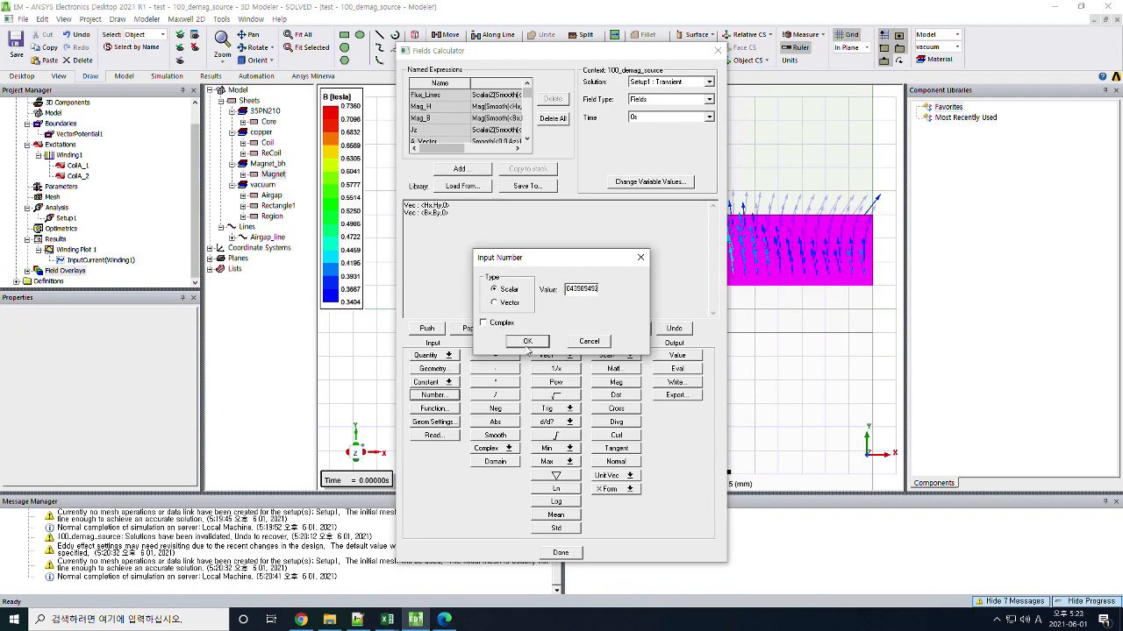
pyautogui.moveTo(575, 289); pyautogui.dragTo(412, 287)
pyautogui.click(533, 340)
# Multiply the scalar by the constant Mu0 and by H, subtract the product from B, and smooth the resulting vector.
pyautogui.click(430, 382)
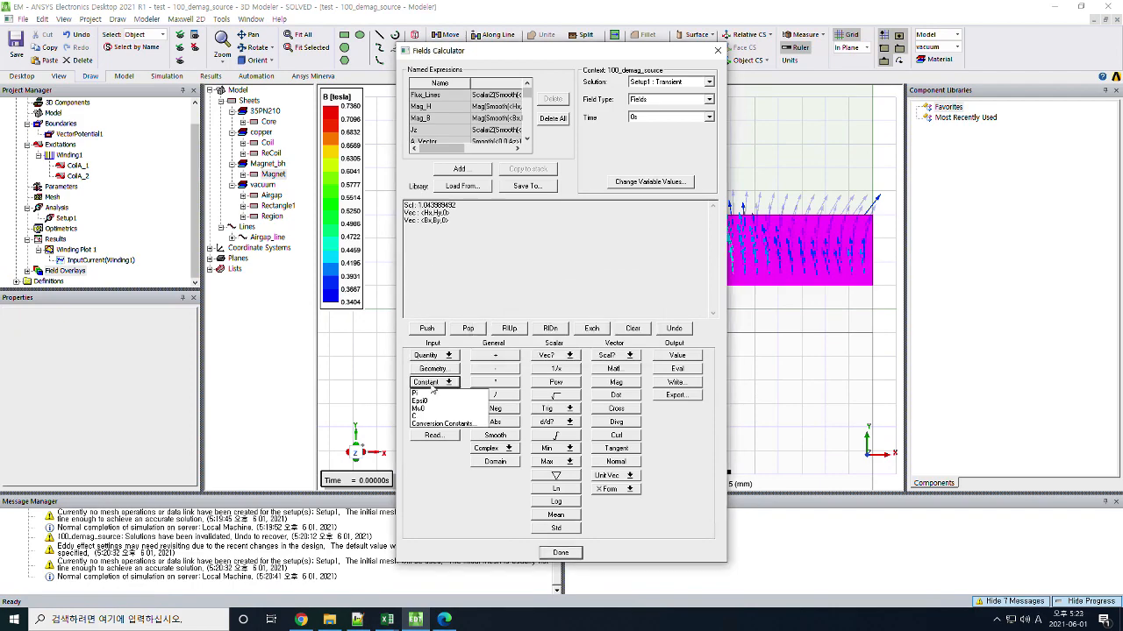
pyautogui.click(423, 409)
pyautogui.click(494, 382)
pyautogui.click(492, 384)
pyautogui.click(495, 369)
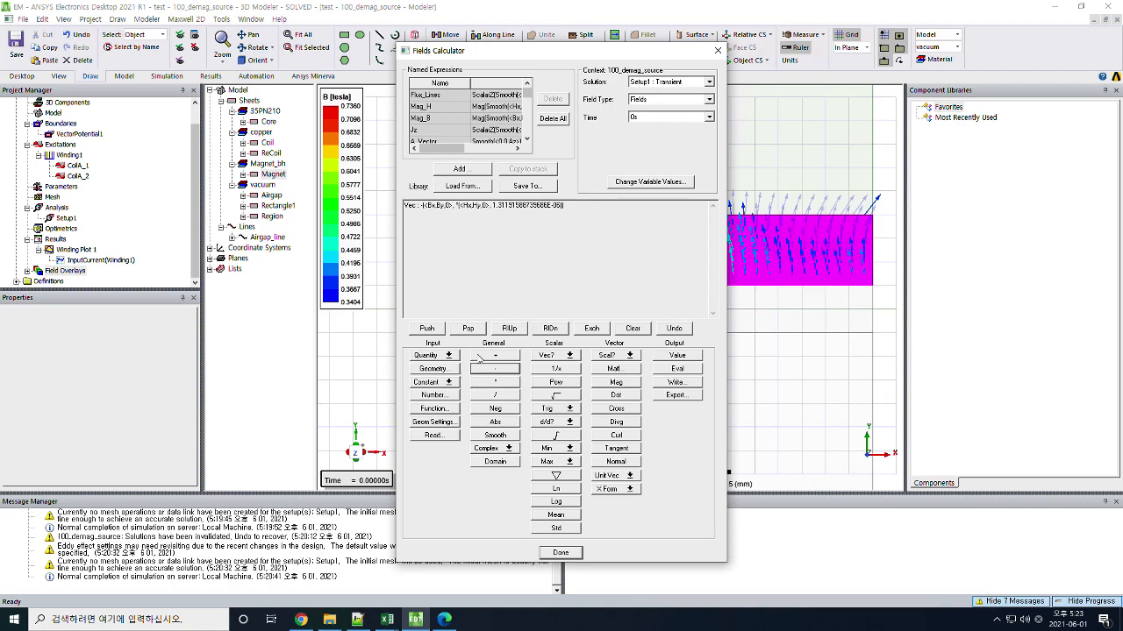
pyautogui.click(496, 436)
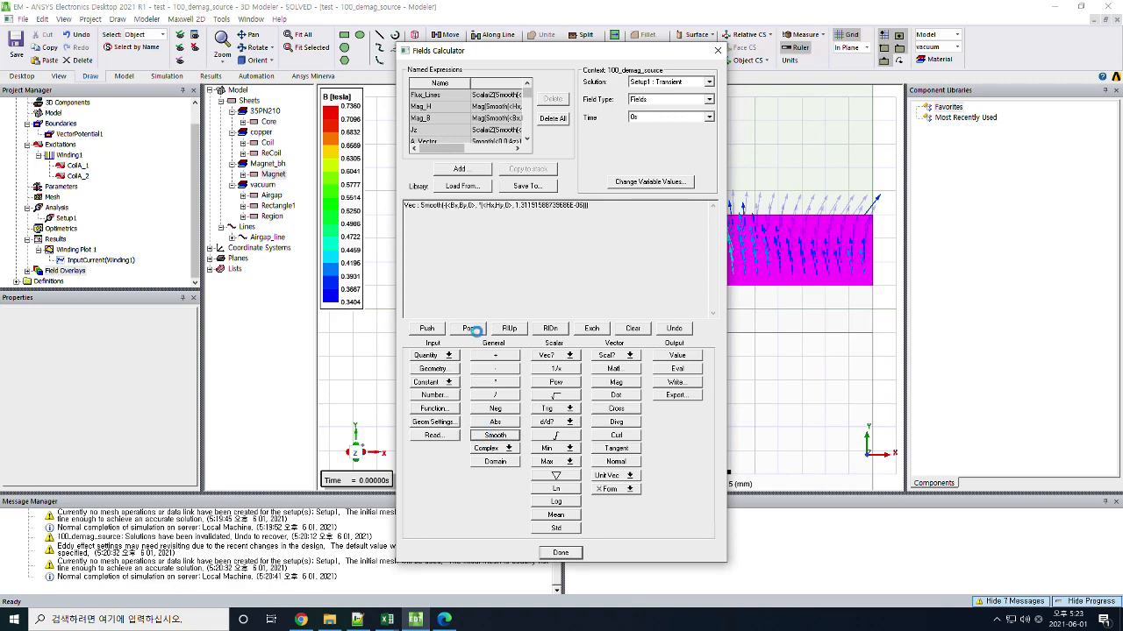
# Try to add the smoothed vector as a named expression called M, and check the named expressions list.
pyautogui.click(462, 171)
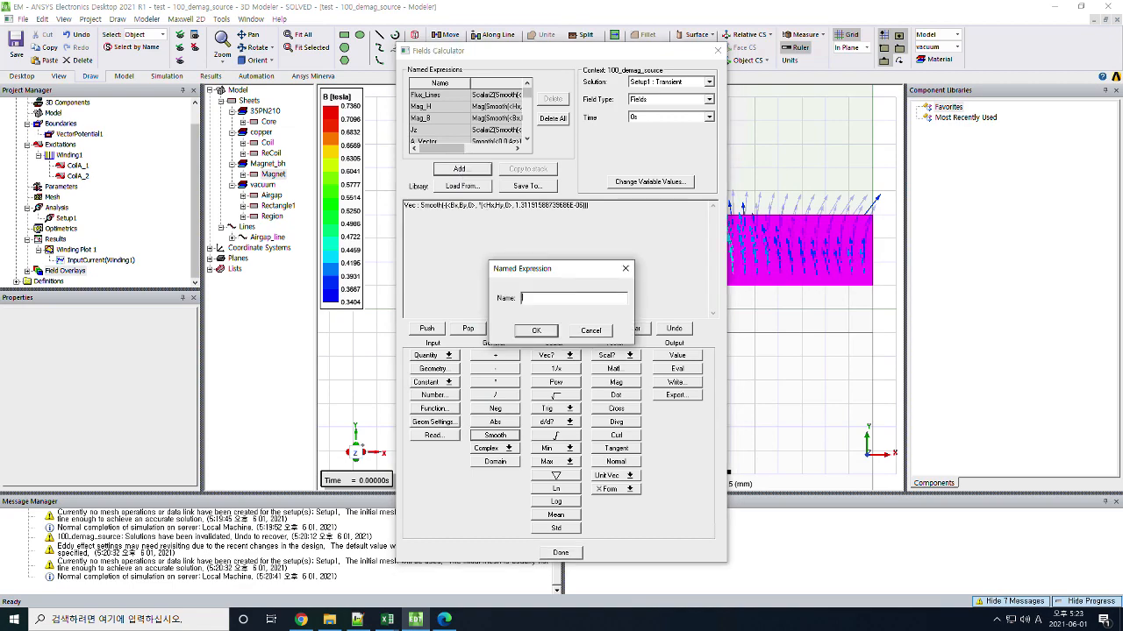
pyautogui.write('M')
pyautogui.press('Return')
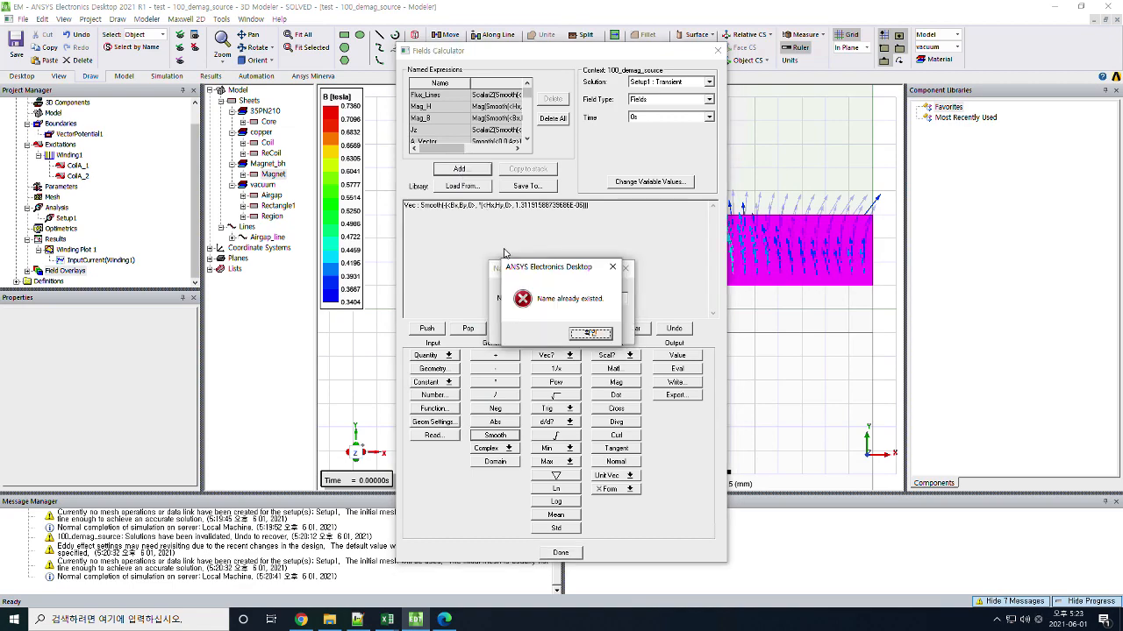
pyautogui.click(590, 334)
pyautogui.click(591, 332)
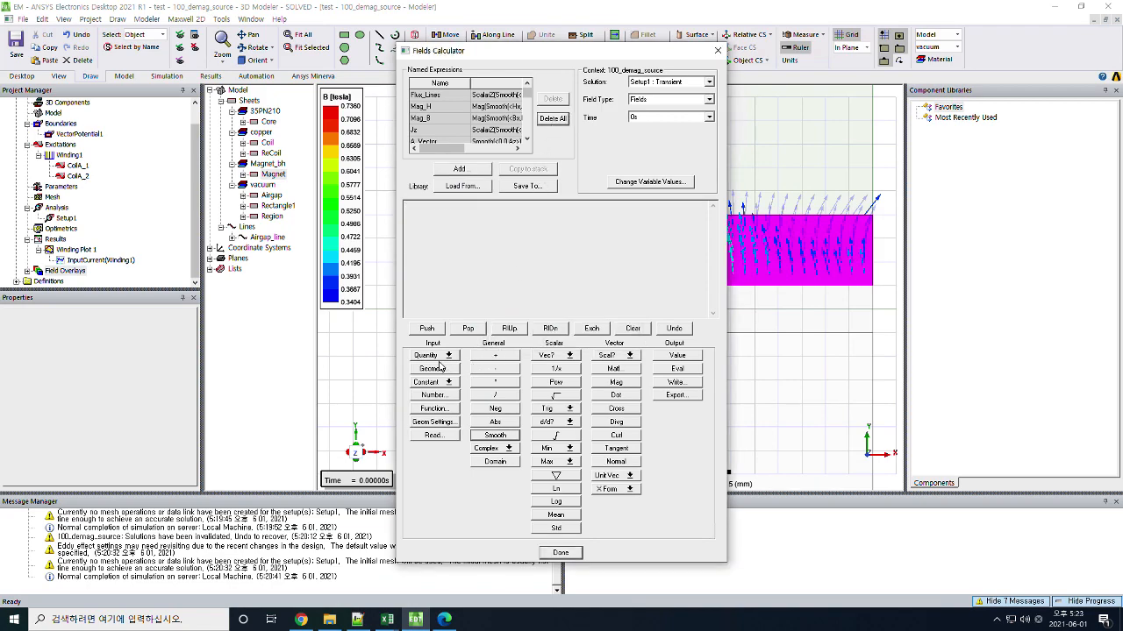
pyautogui.moveTo(527, 95); pyautogui.dragTo(530, 139)
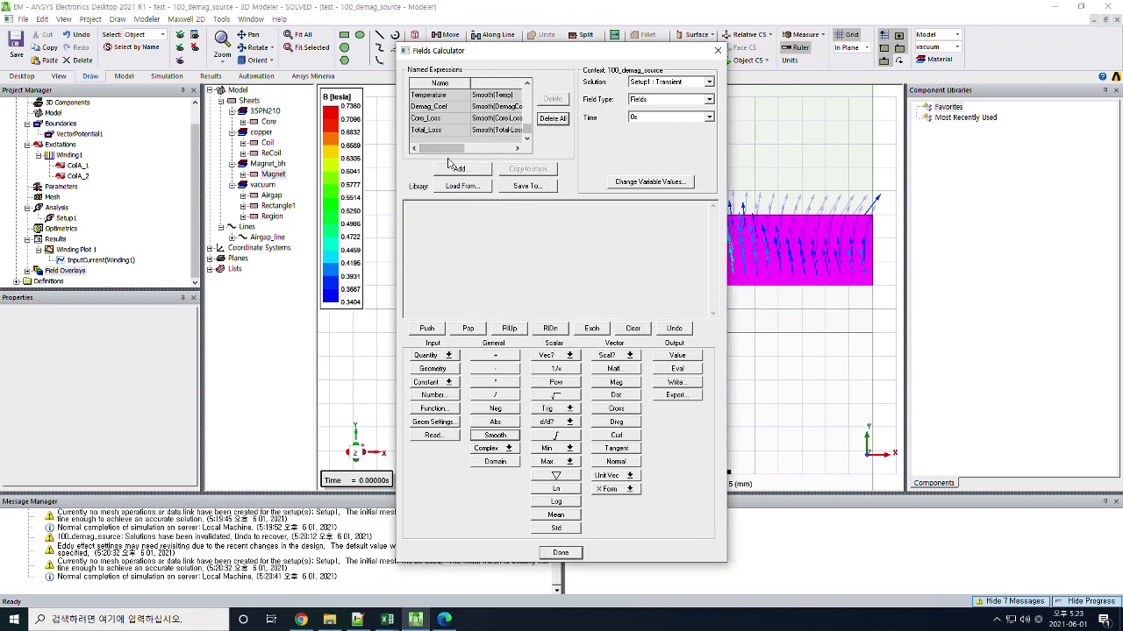
# Enter the B and H vector quantities and the scalar 1.043989492 on the calculator stack.
pyautogui.click(433, 356)
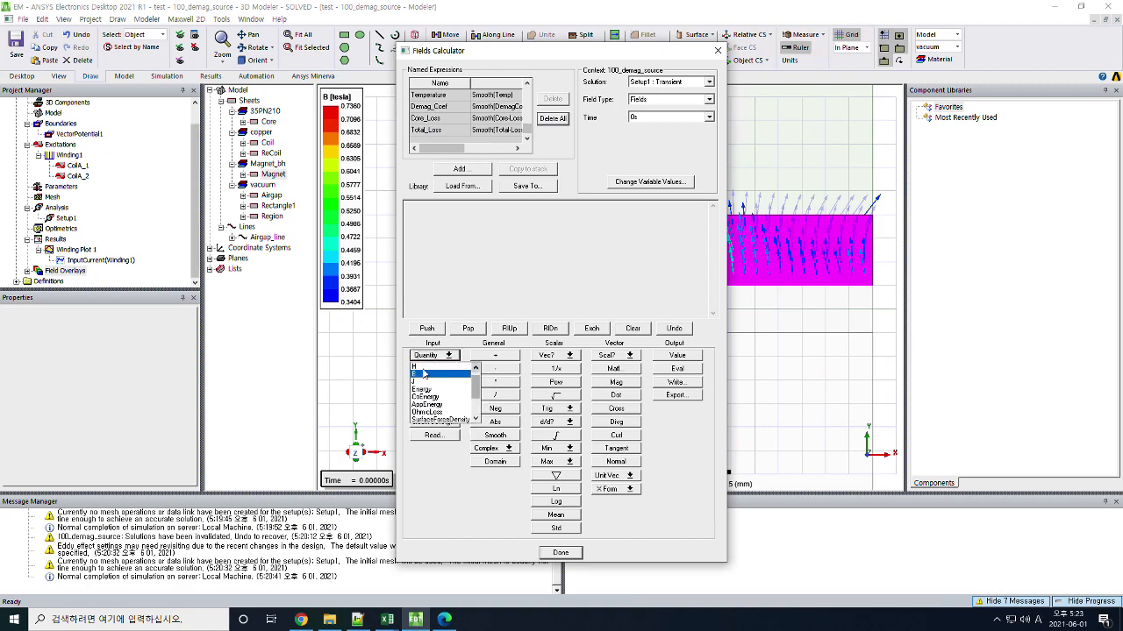
pyautogui.click(424, 374)
pyautogui.click(430, 355)
pyautogui.click(475, 369)
pyautogui.click(430, 367)
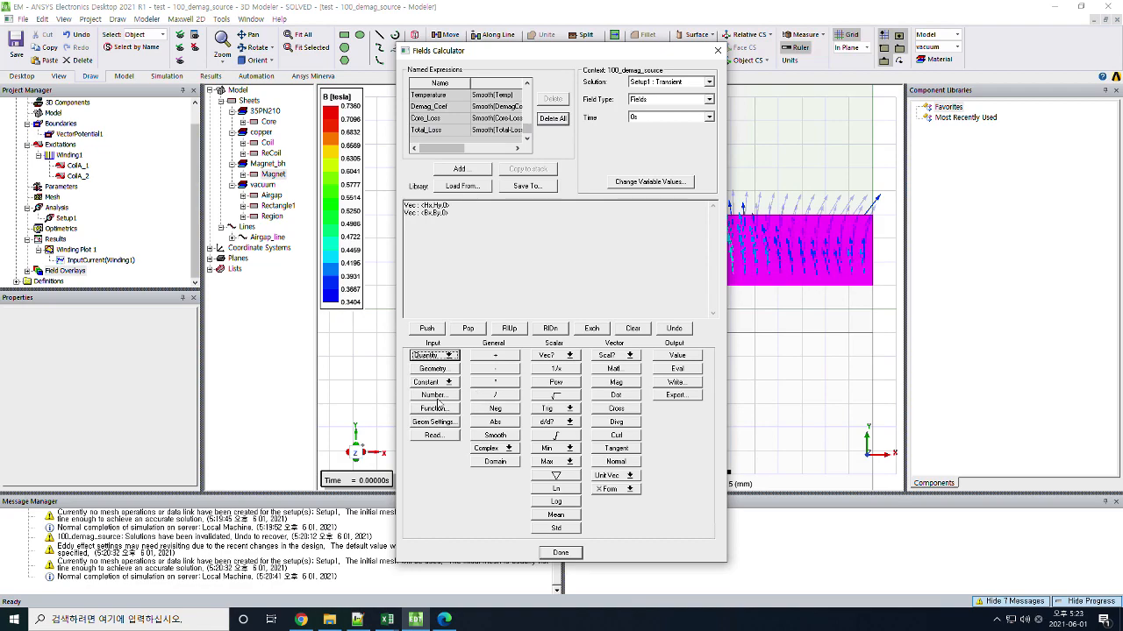
pyautogui.click(435, 396)
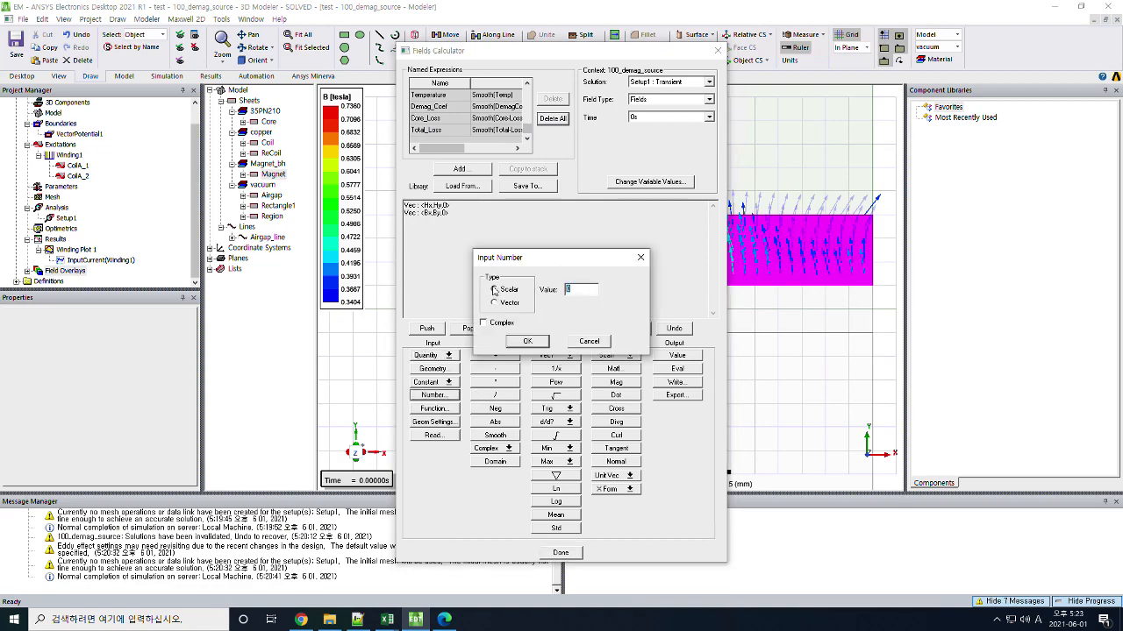
pyautogui.click(527, 341)
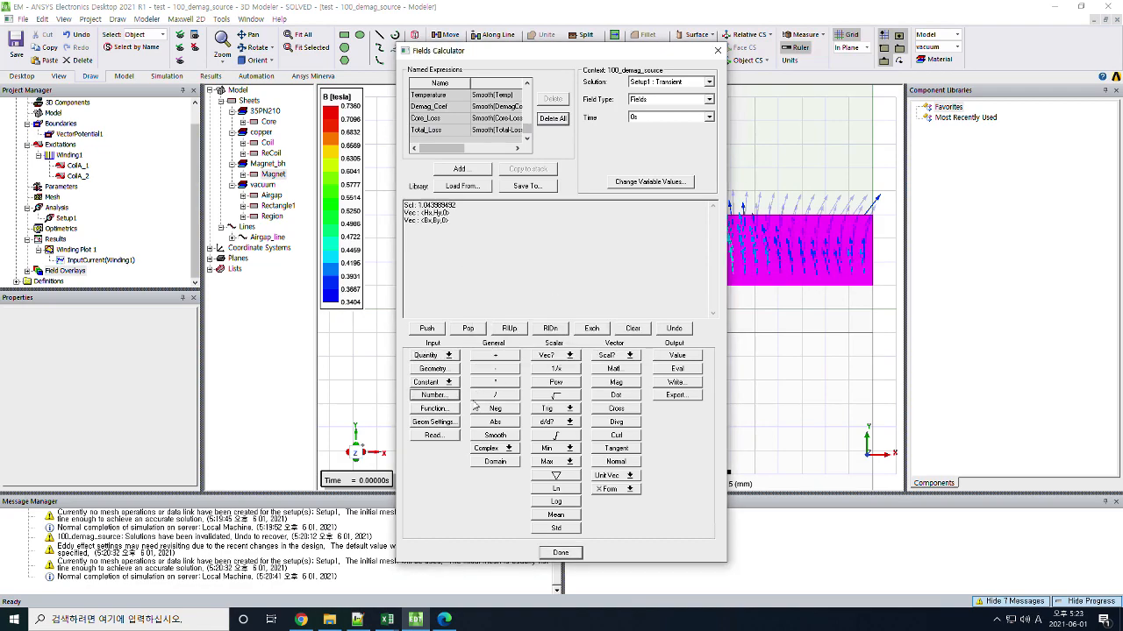
# Build the smoothed vector of B minus the product of the scalar, the constant Mu0 and H.
pyautogui.click(441, 382)
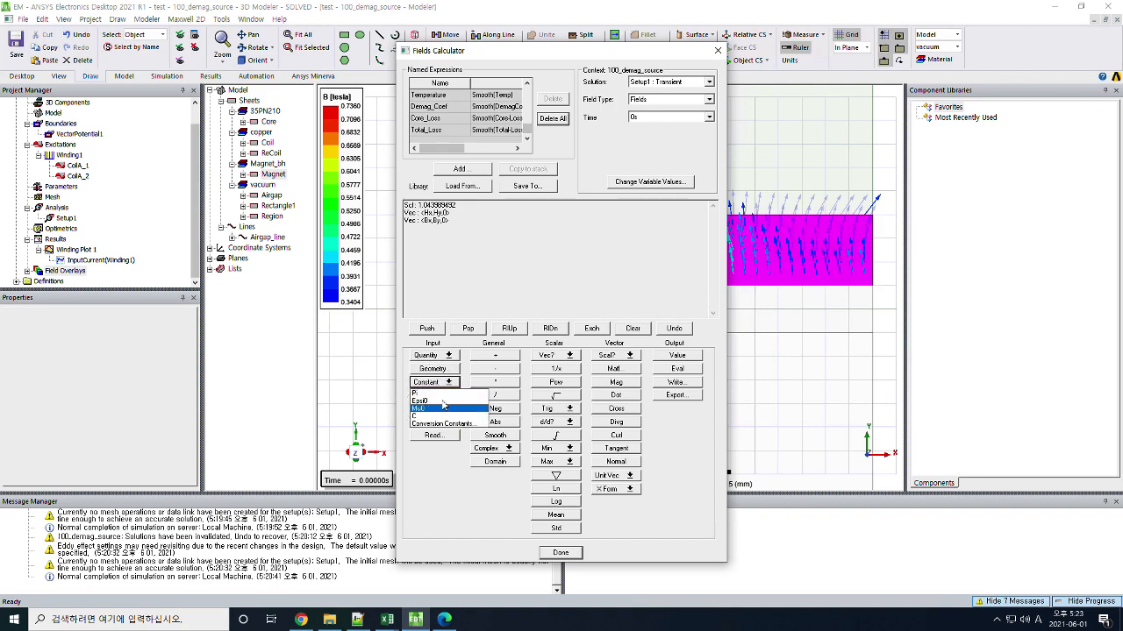
pyautogui.click(443, 407)
pyautogui.click(493, 383)
pyautogui.click(495, 380)
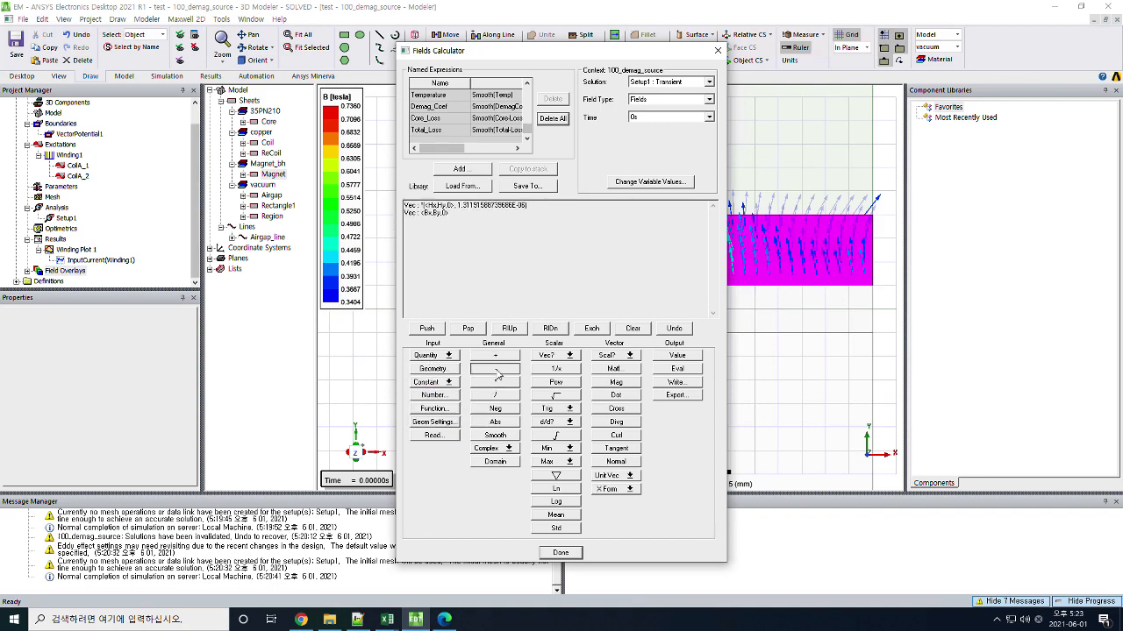
pyautogui.click(497, 372)
pyautogui.click(496, 435)
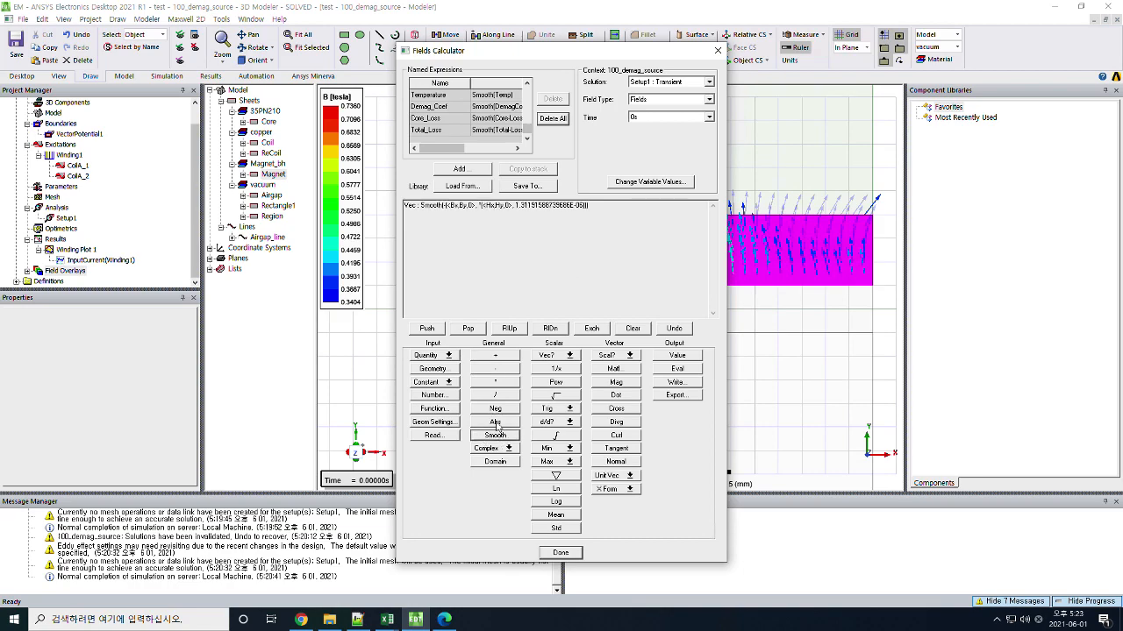
# Add the smoothed vector to the named expressions as M.
pyautogui.click(458, 170)
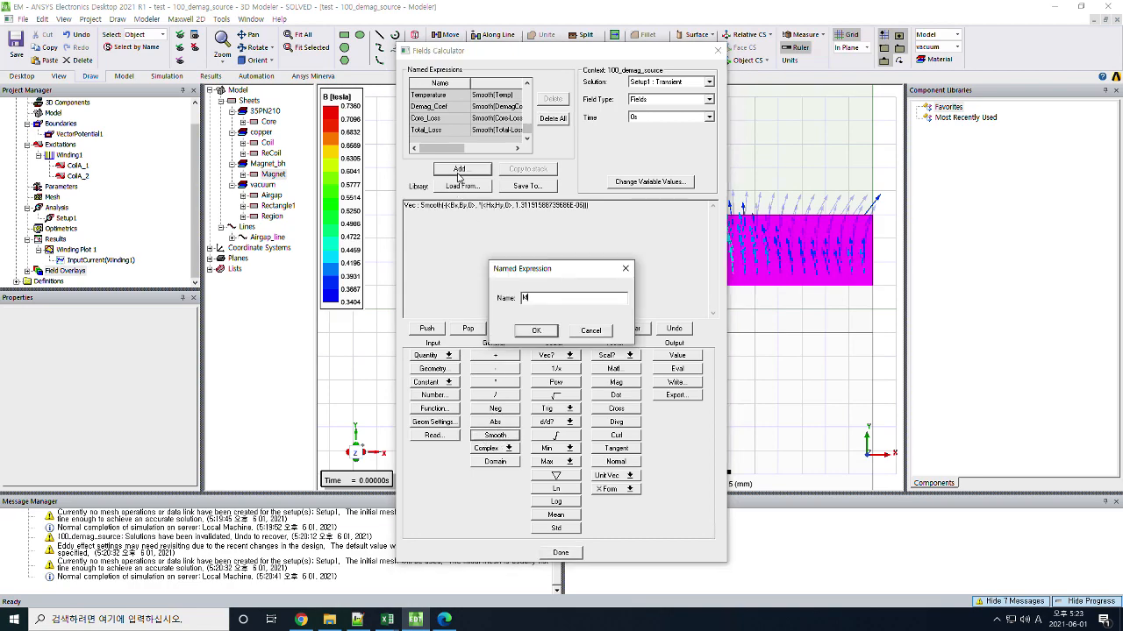
pyautogui.write('M')
pyautogui.press('Return')
# Copy M to the stack, add its magnitude as the named expression MagM, and finish the Fields Calculator.
pyautogui.click(529, 171)
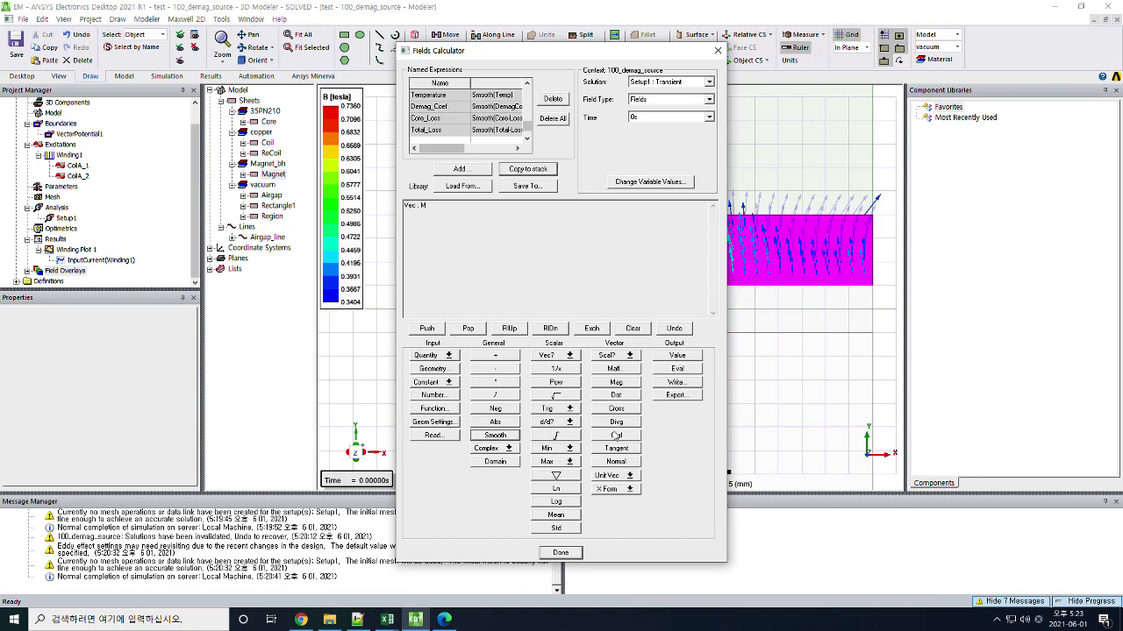
pyautogui.click(618, 384)
pyautogui.click(456, 169)
pyautogui.write('Mag')
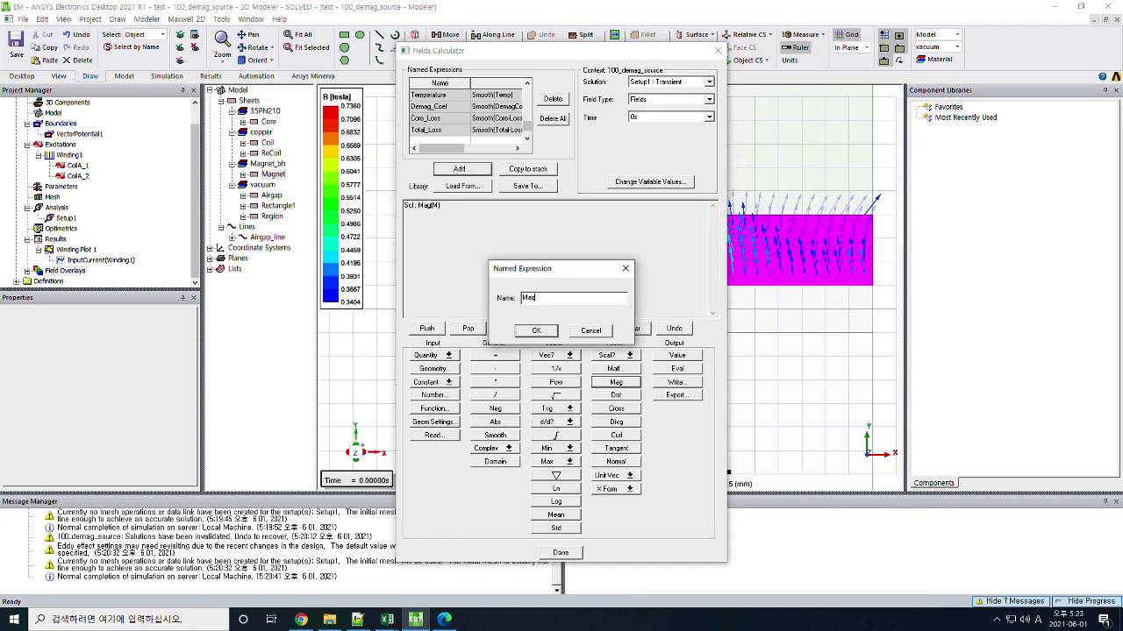
pyautogui.write('M')
pyautogui.press('Return')
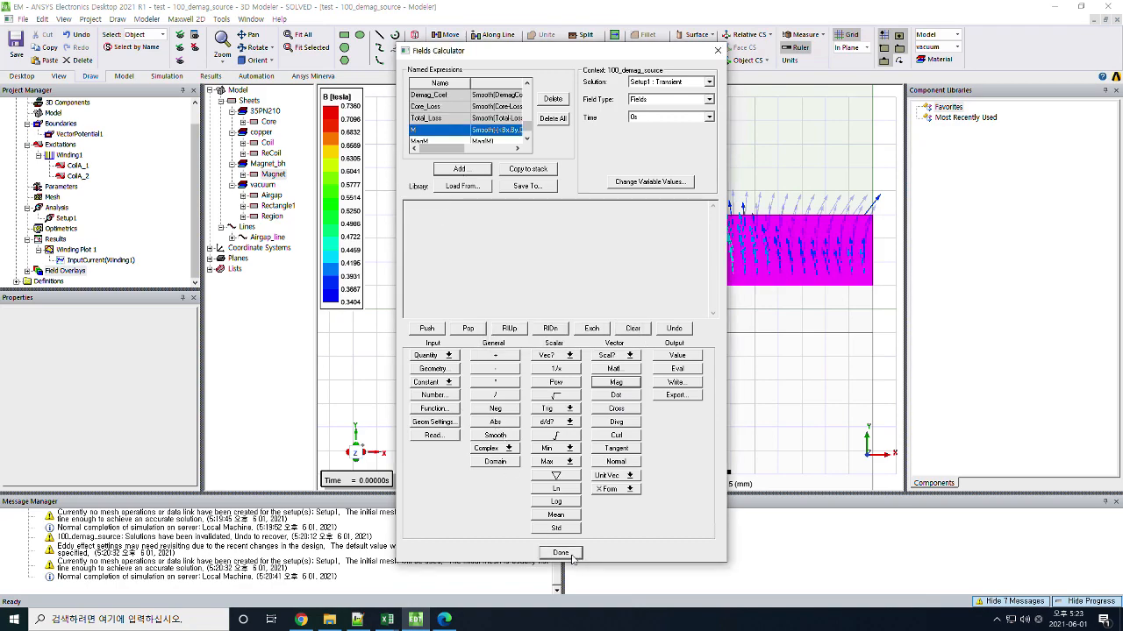
pyautogui.click(561, 554)
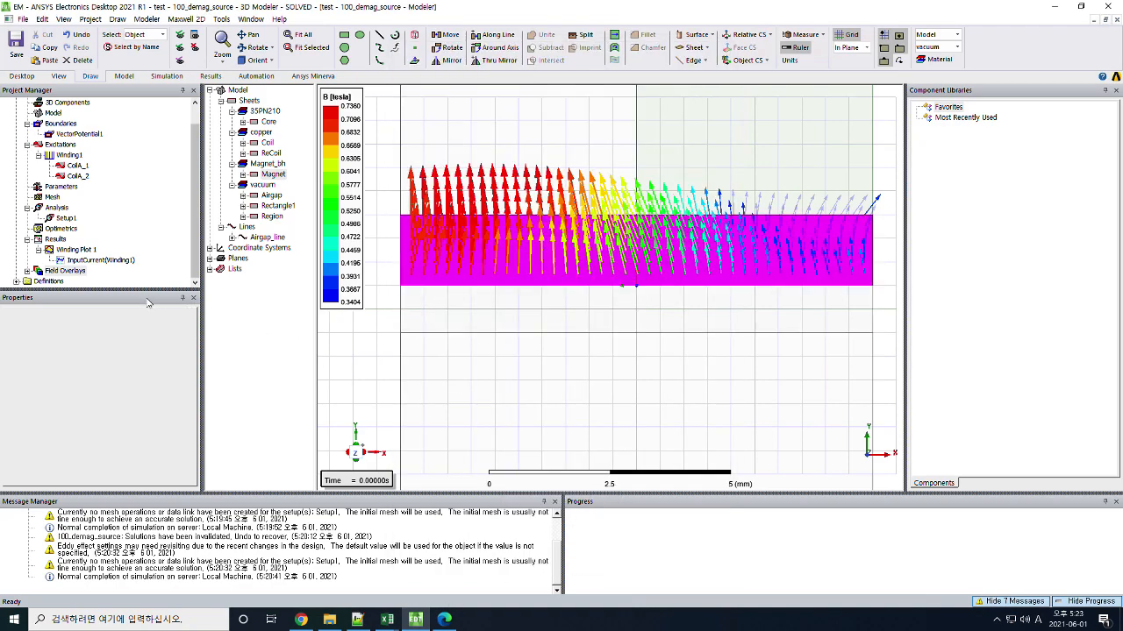
# Delete the existing B field plot from the field overlays.
pyautogui.click(62, 271)
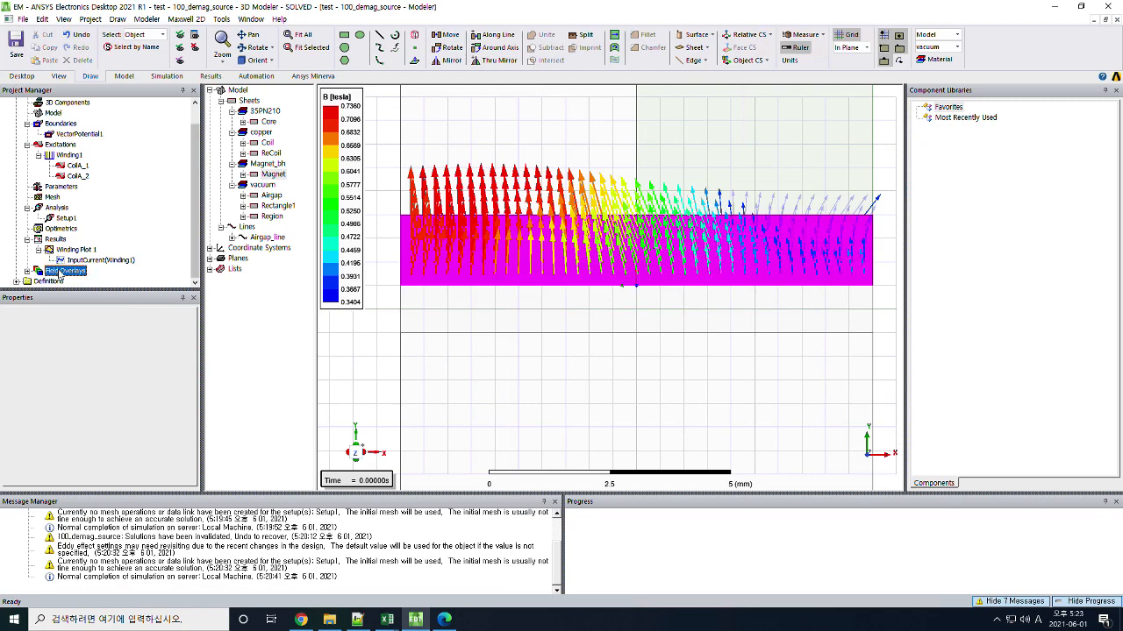
pyautogui.click(27, 270)
pyautogui.click(58, 282)
pyautogui.press('Delete')
pyautogui.press('Return')
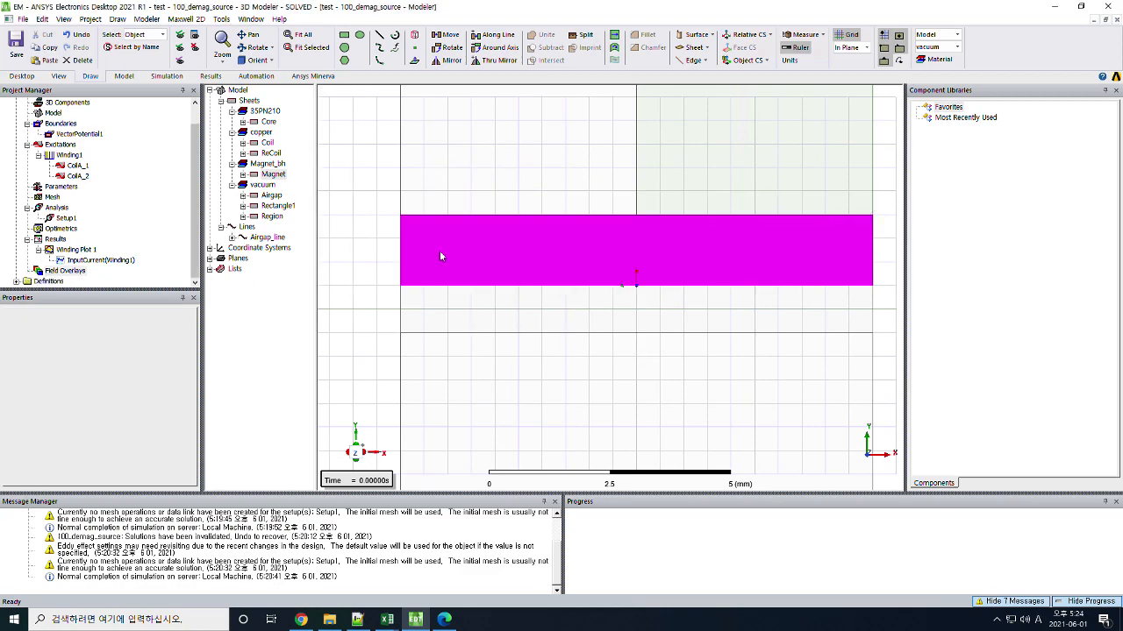
pyautogui.rightClick(504, 248)
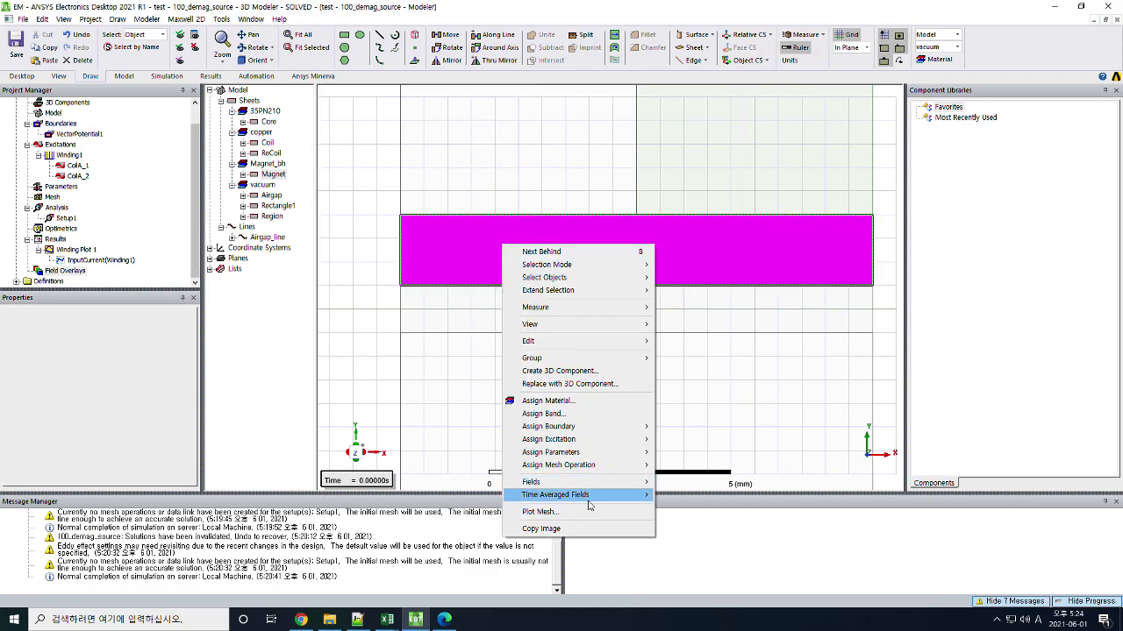
pyautogui.click(539, 511)
pyautogui.click(617, 401)
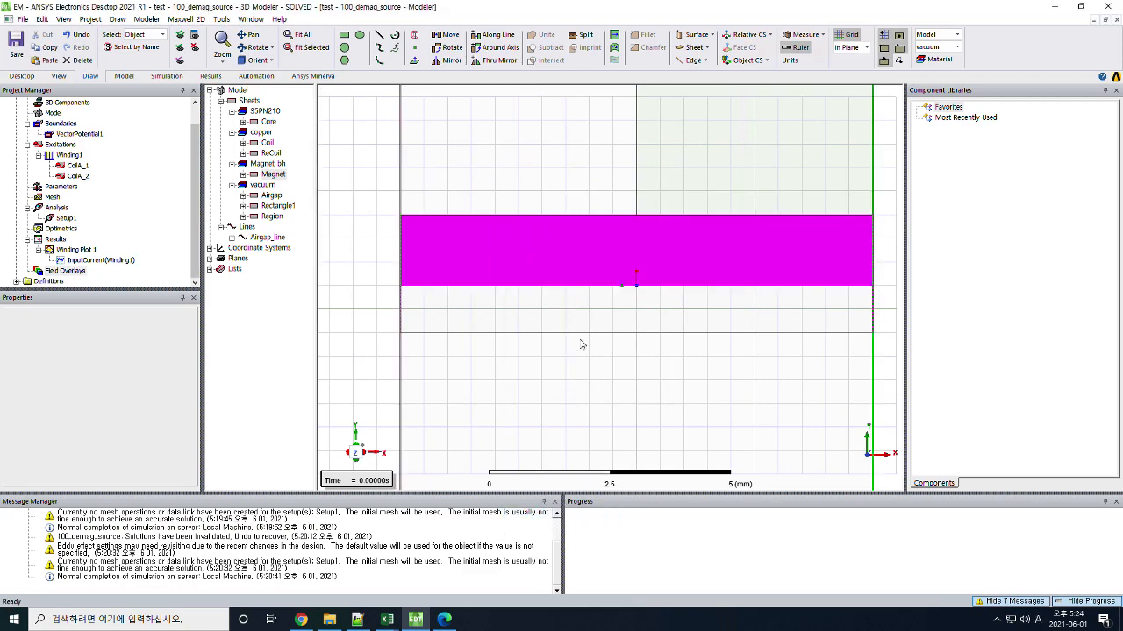
# Create a field plot of the named expression MagM on the magnet.
pyautogui.rightClick(442, 255)
pyautogui.moveTo(505, 496)
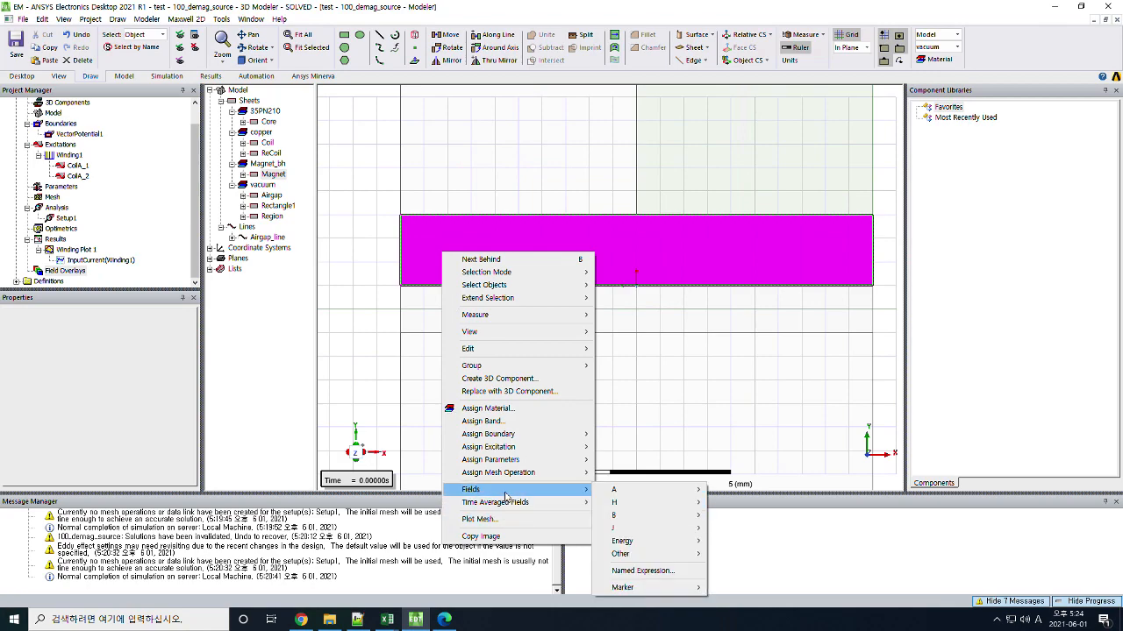
pyautogui.click(642, 571)
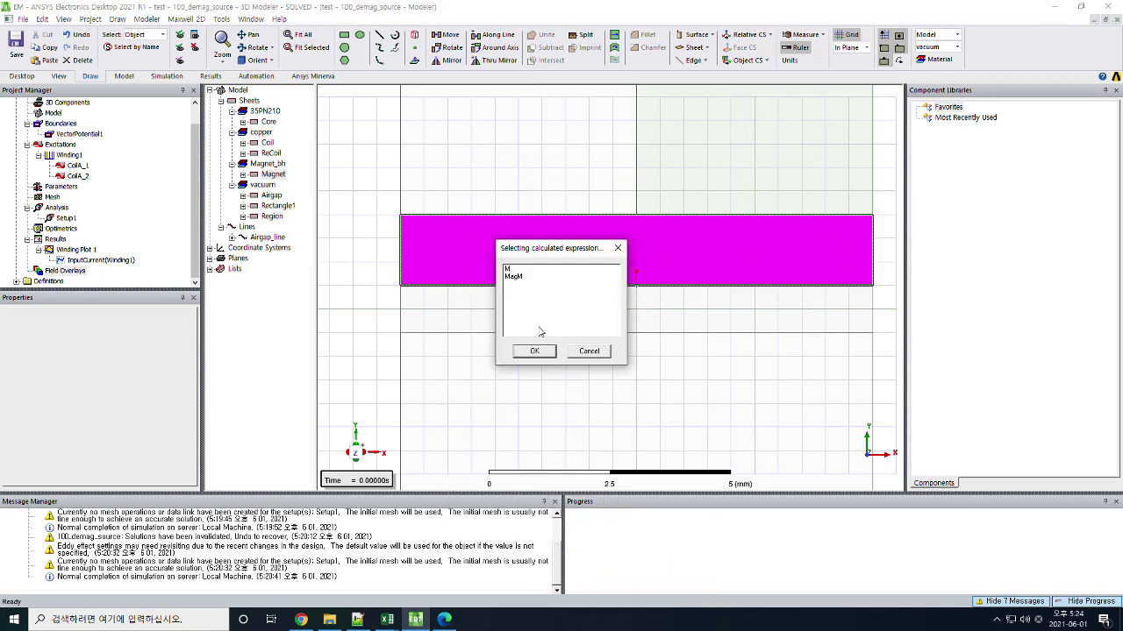
pyautogui.click(513, 276)
pyautogui.click(534, 351)
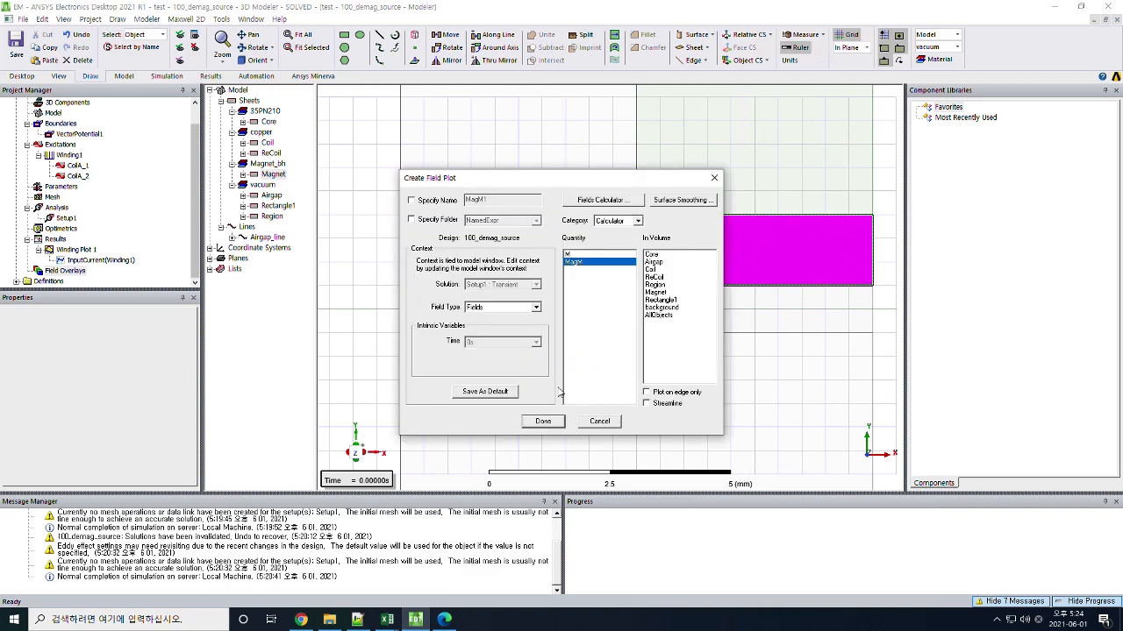
pyautogui.click(541, 422)
pyautogui.rightClick(491, 226)
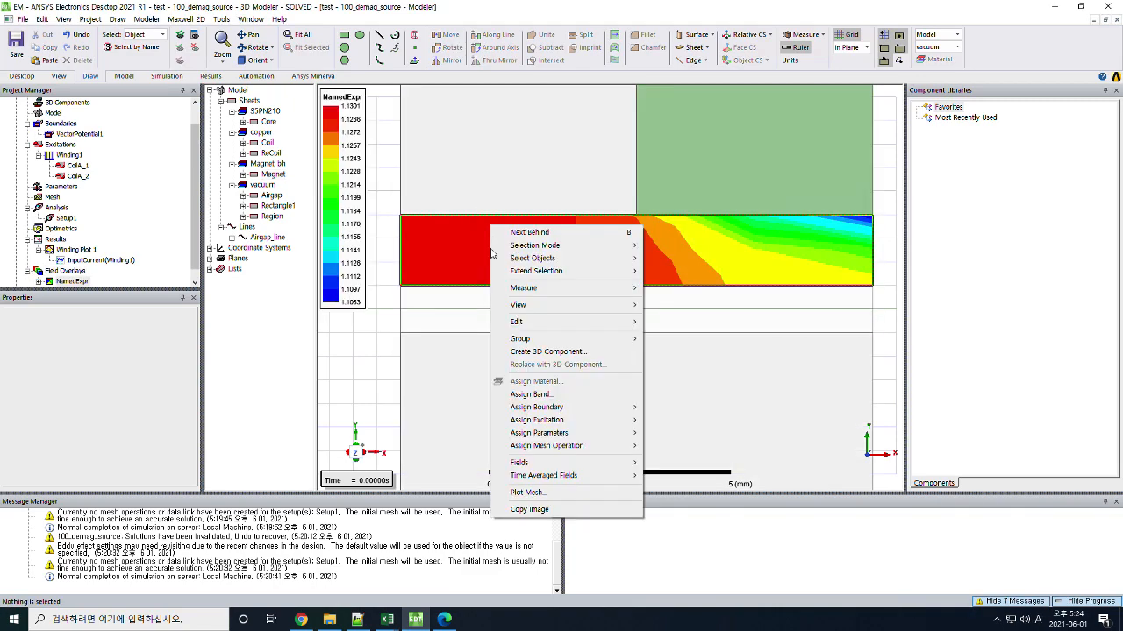
pyautogui.moveTo(574, 462)
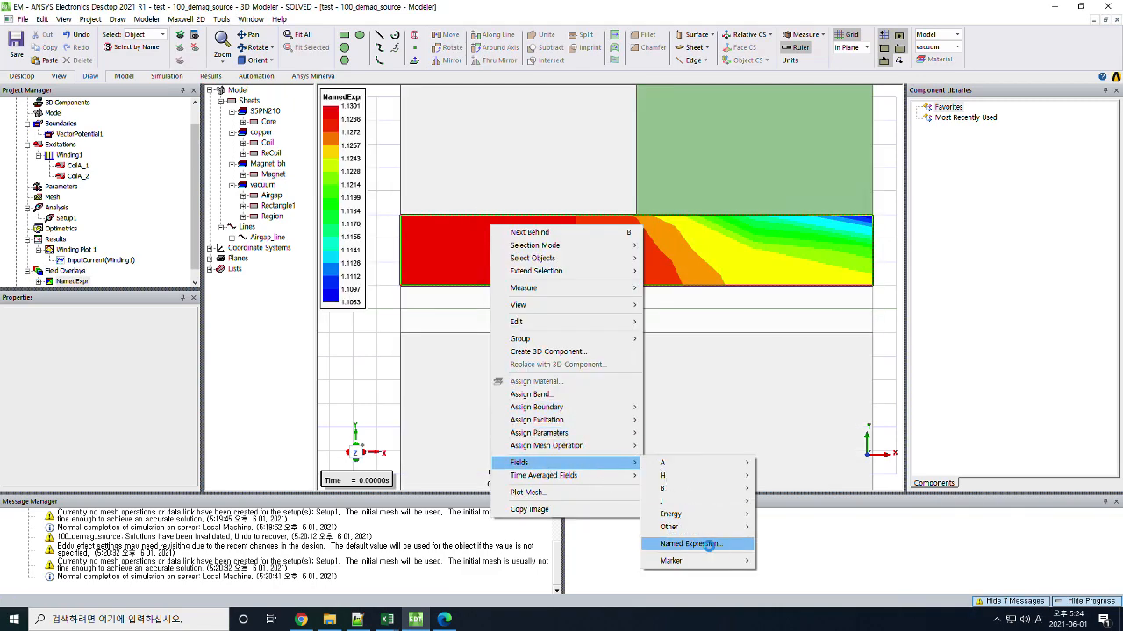
pyautogui.click(692, 541)
pyautogui.click(631, 333)
pyautogui.rightClick(485, 259)
pyautogui.click(461, 257)
# Select the magnet and create a field plot of the vector named expression M on it.
pyautogui.click(452, 253)
pyautogui.rightClick(454, 253)
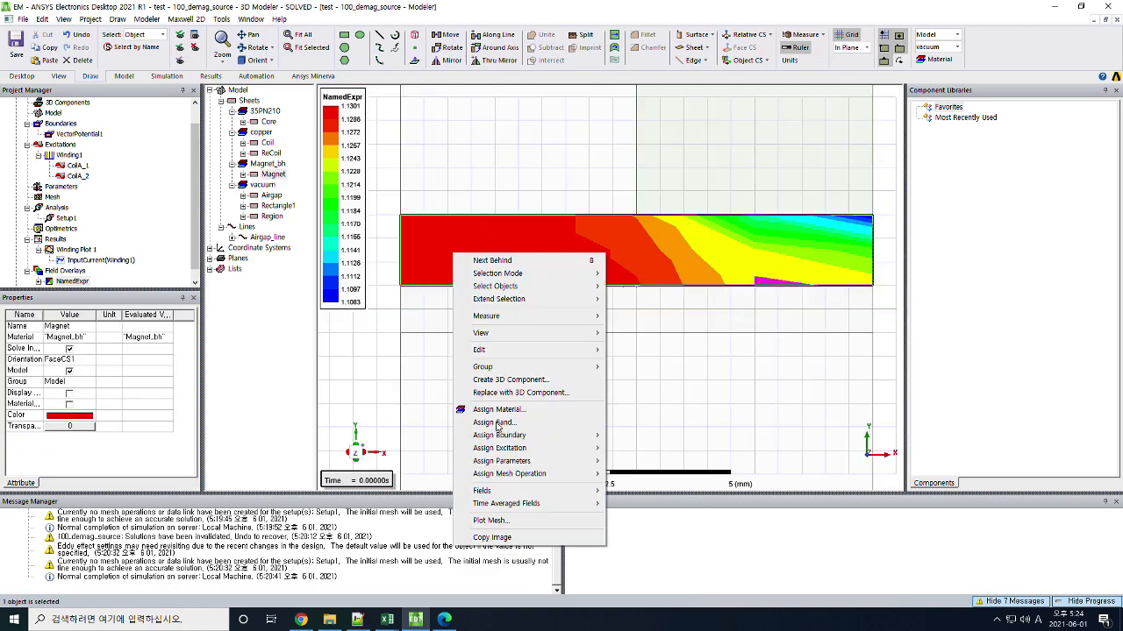
pyautogui.moveTo(537, 498)
pyautogui.click(640, 566)
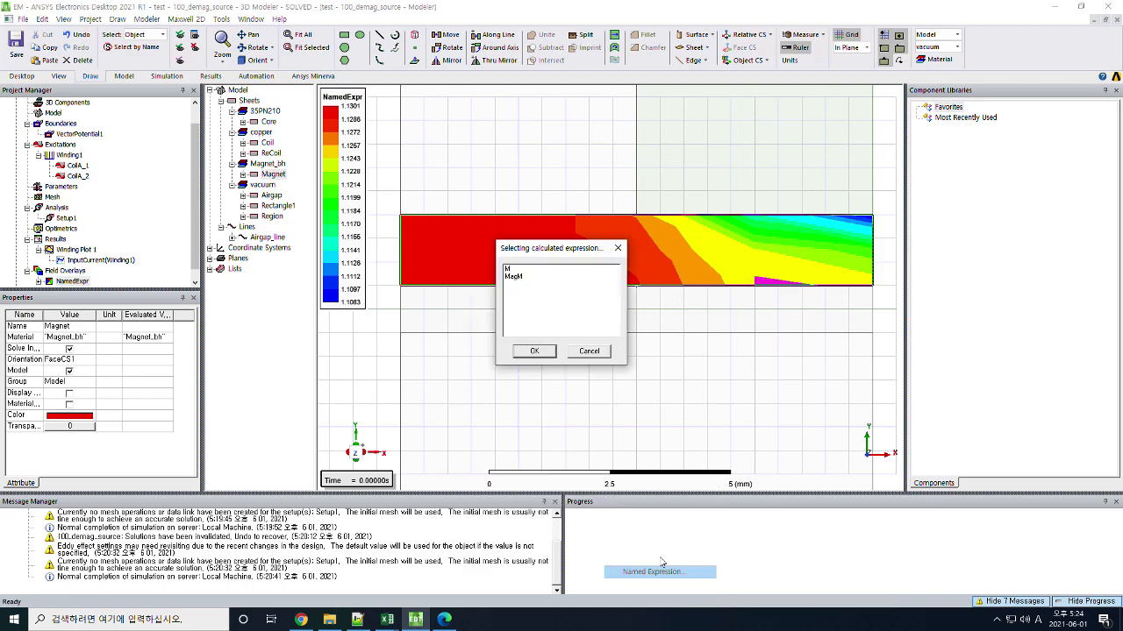
pyautogui.click(512, 269)
pyautogui.click(535, 354)
pyautogui.click(542, 423)
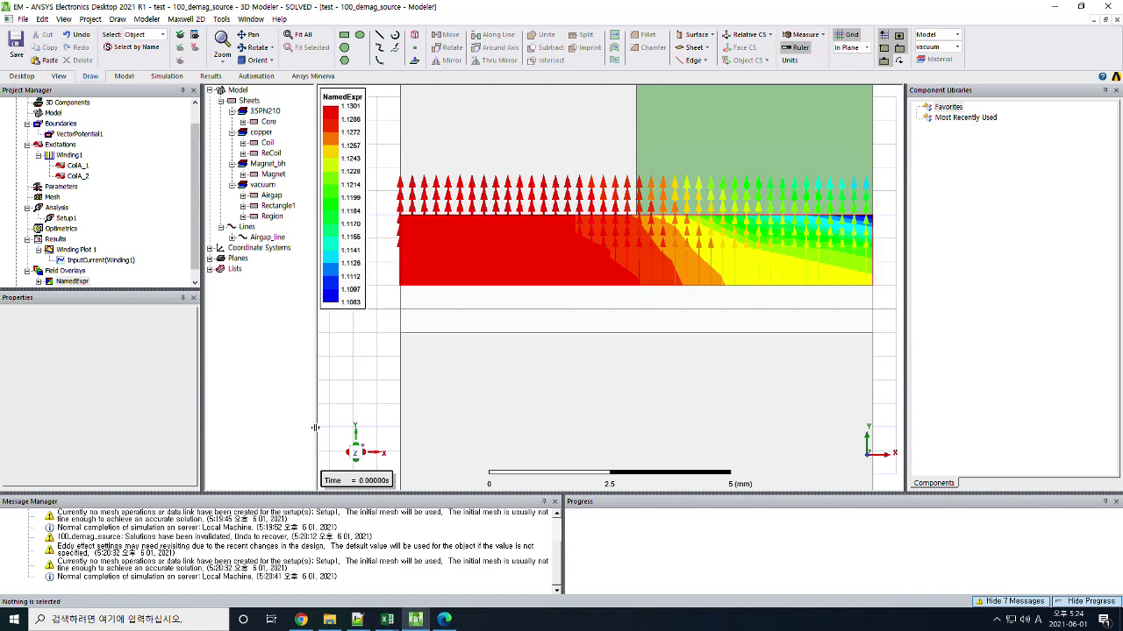
# Set the view context time to 185.18519us for the displayed field plots.
pyautogui.doubleClick(369, 482)
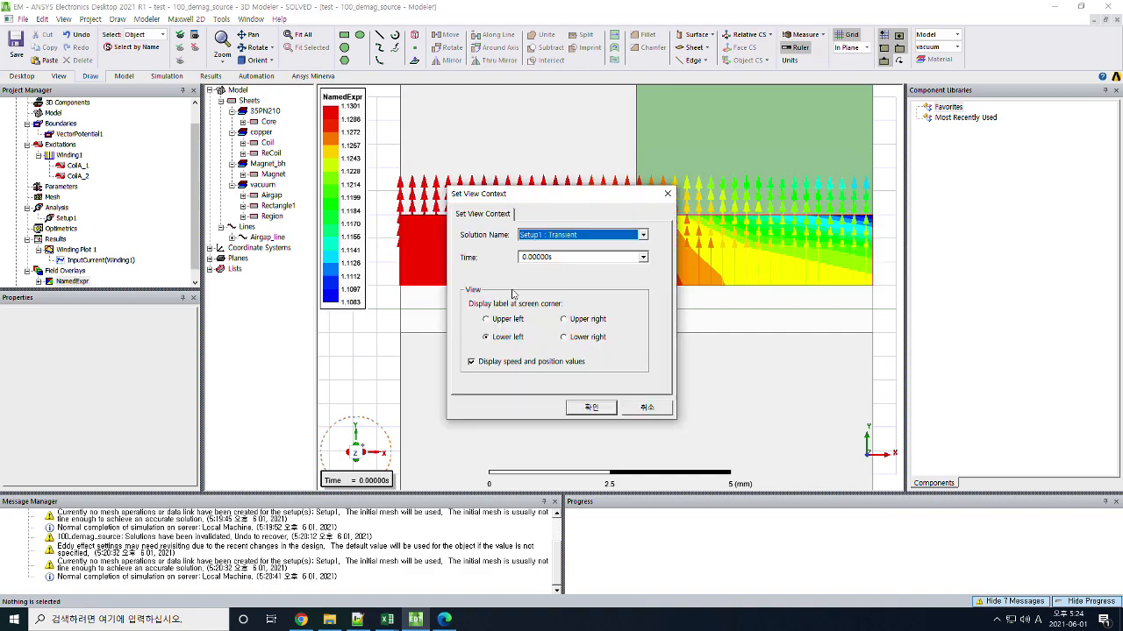
pyautogui.click(544, 260)
pyautogui.click(546, 279)
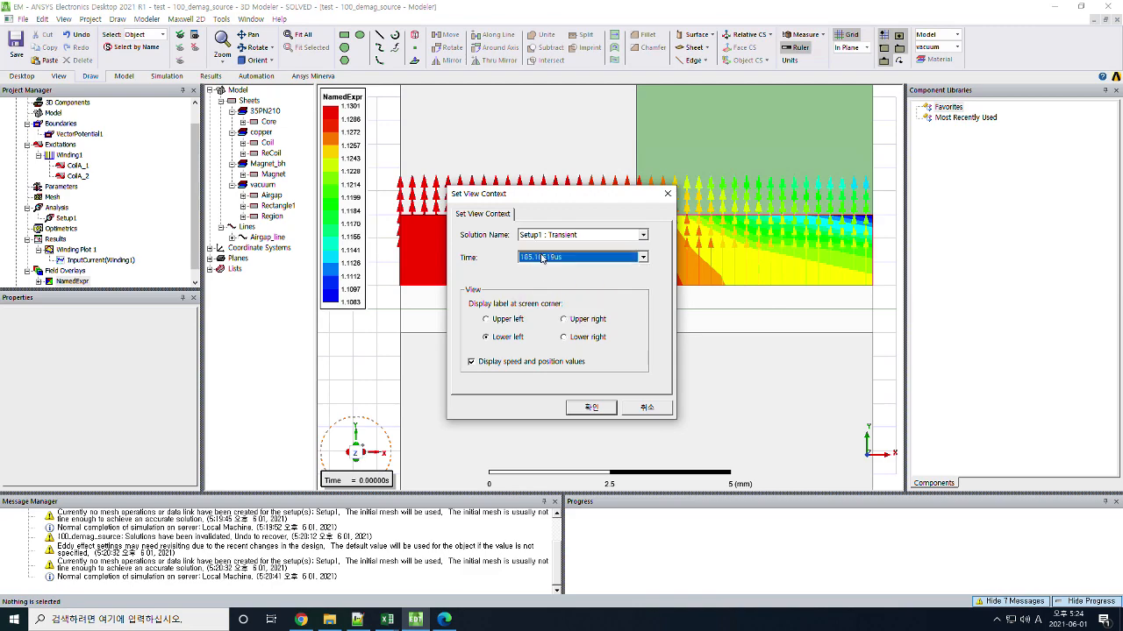
pyautogui.click(593, 409)
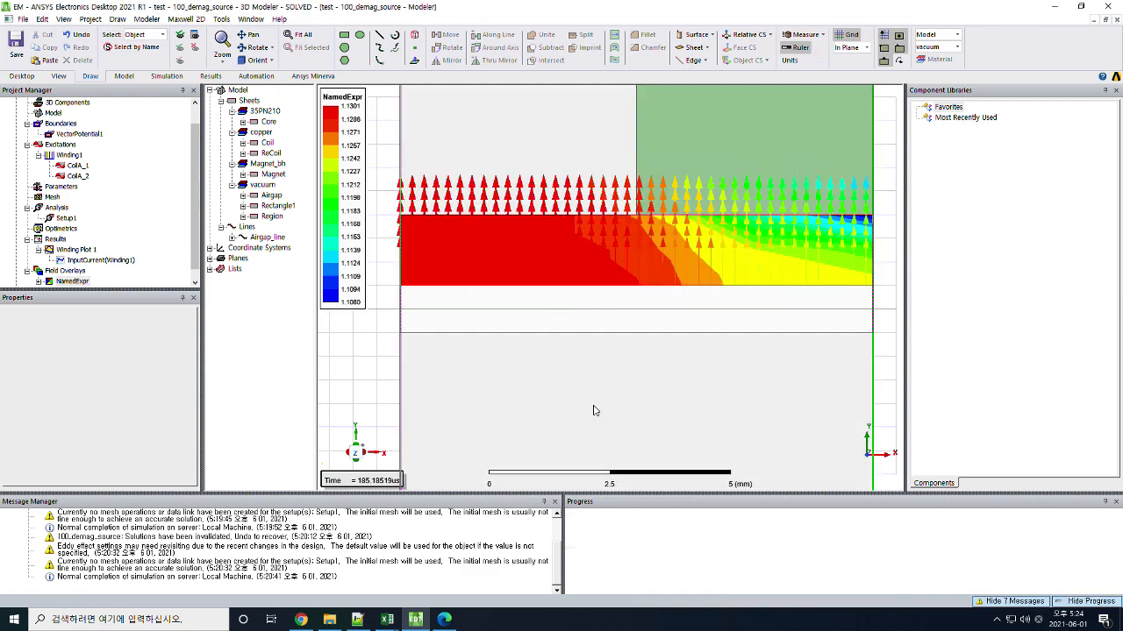
# Animate the field plots over all Time values as Animation1, watch the playback, and close the animation.
pyautogui.click(89, 20)
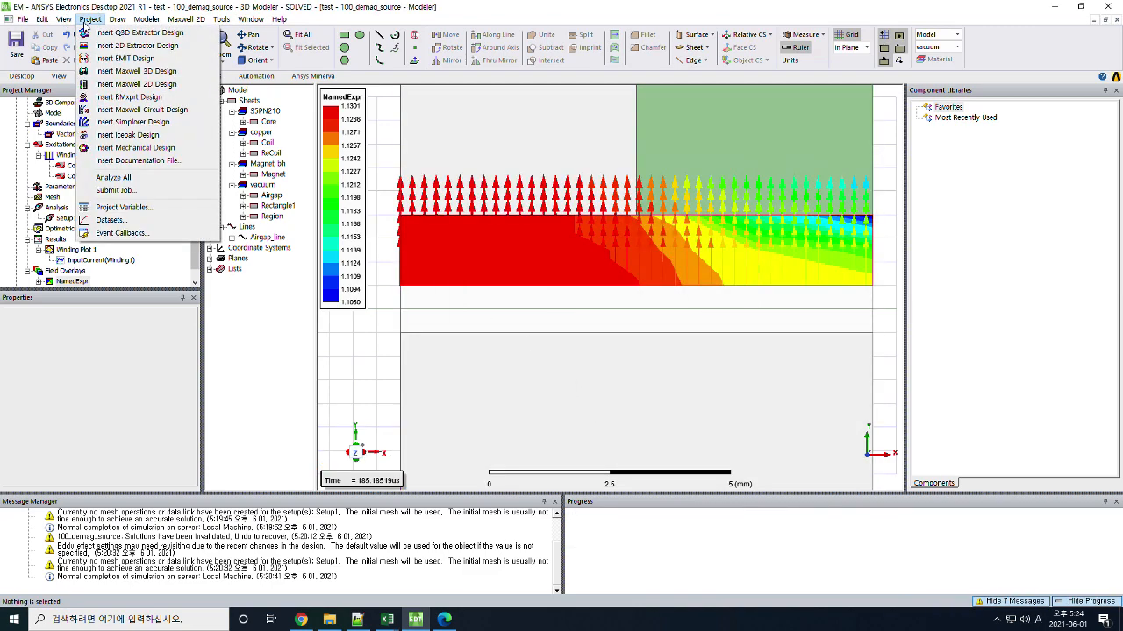
pyautogui.moveTo(63, 19)
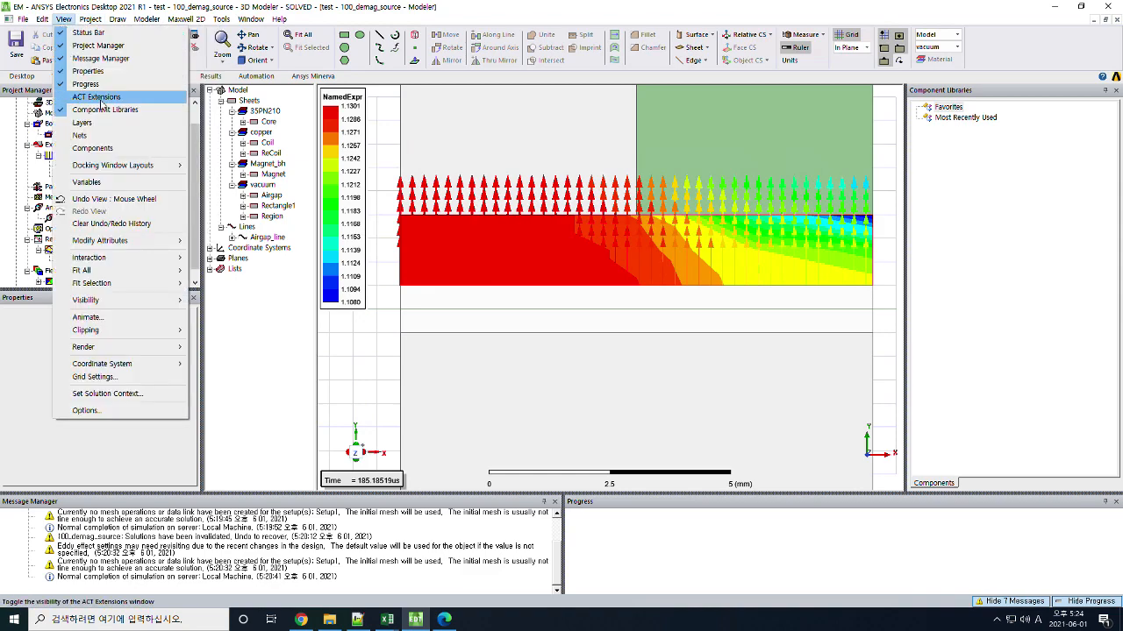
pyautogui.click(88, 317)
pyautogui.click(532, 353)
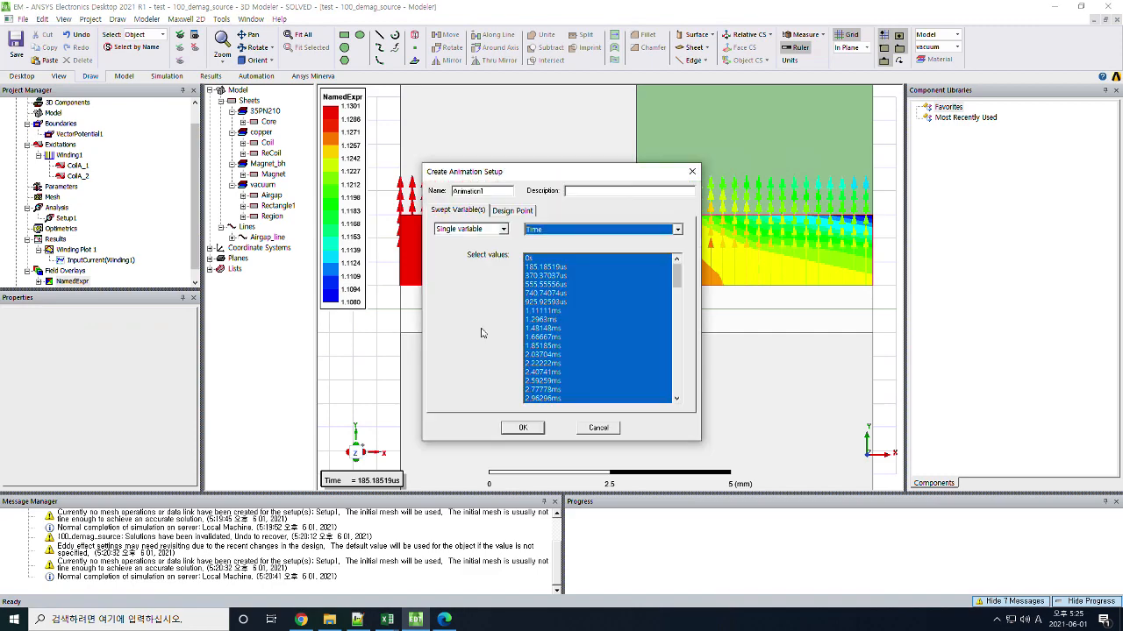
pyautogui.click(523, 428)
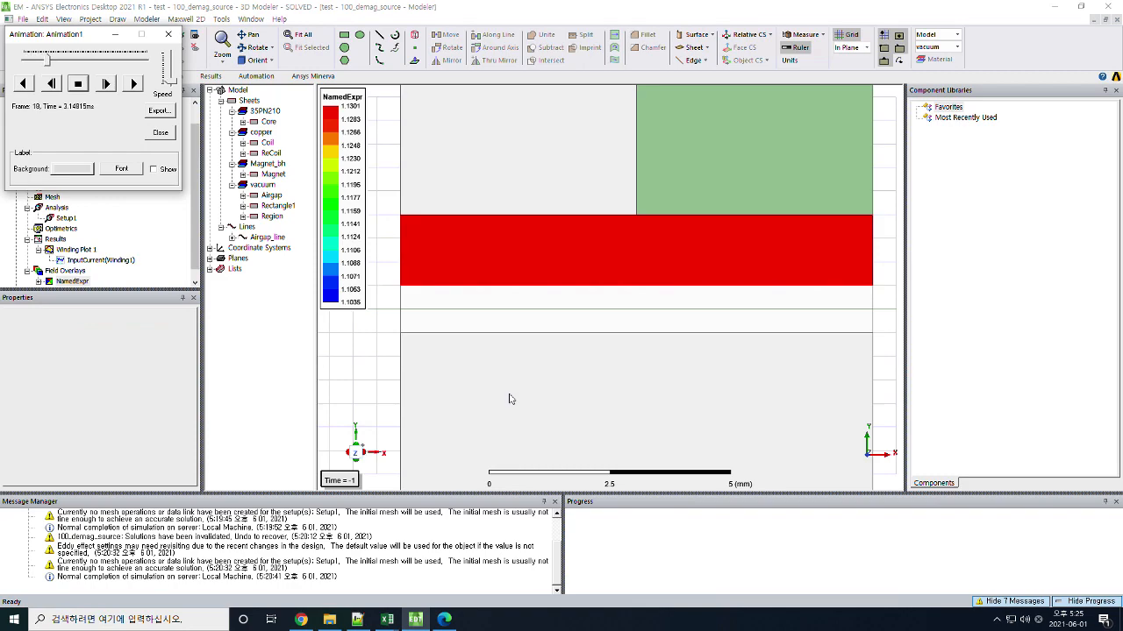
pyautogui.click(169, 33)
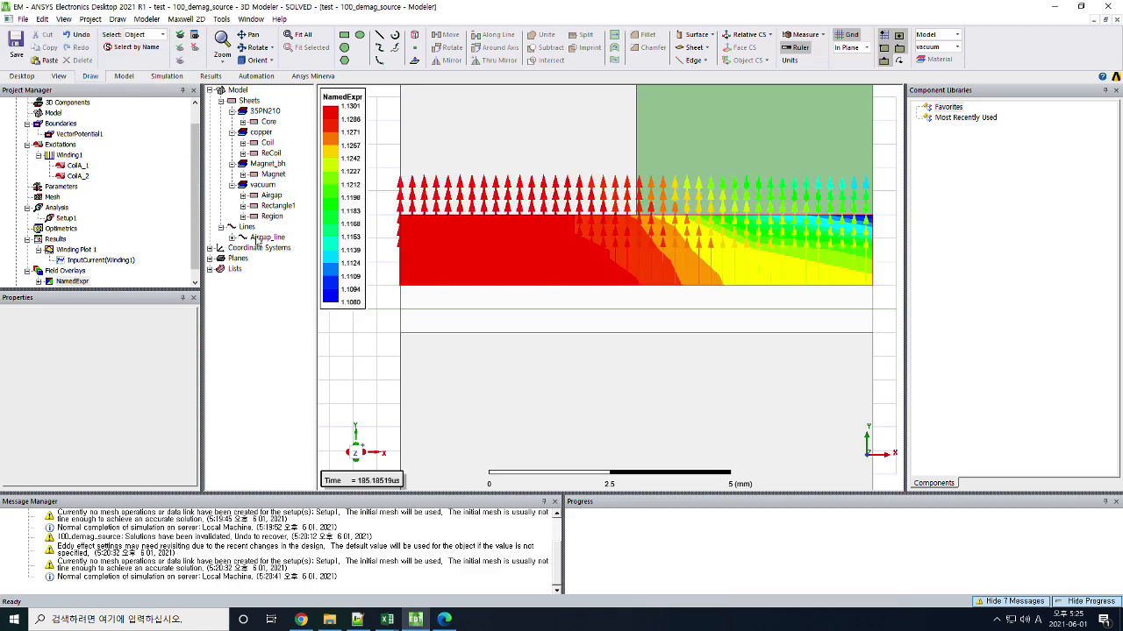
# Create an animation of the M1 field plot named Animation2, sweeping Time over all listed values.
pyautogui.click(61, 282)
pyautogui.click(39, 281)
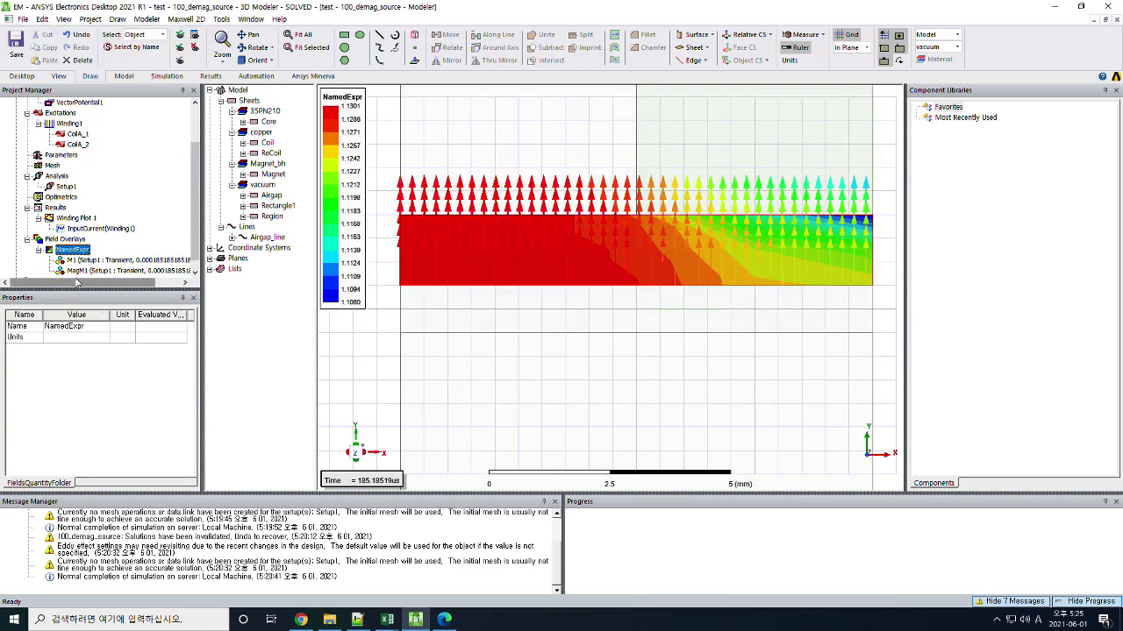
pyautogui.click(41, 19)
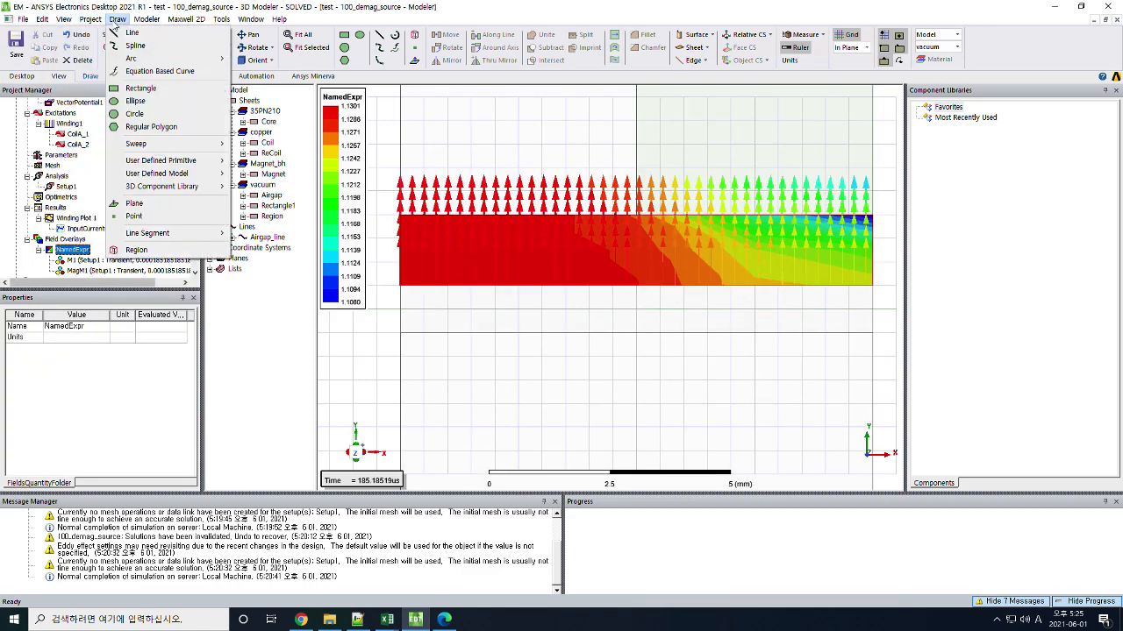
pyautogui.moveTo(92, 19)
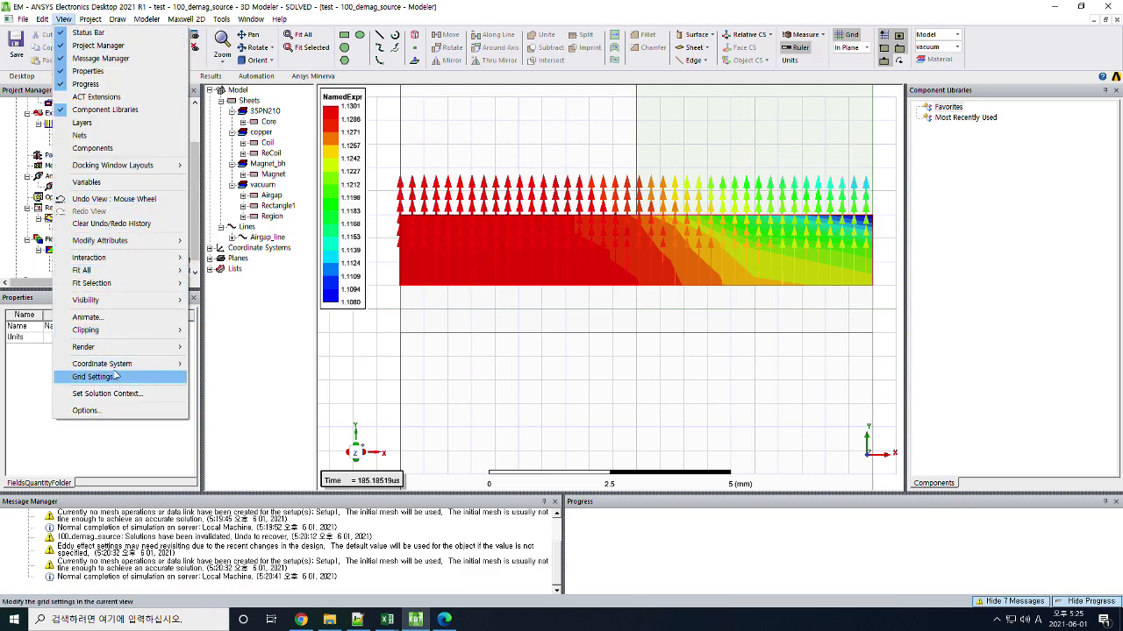
pyautogui.click(88, 317)
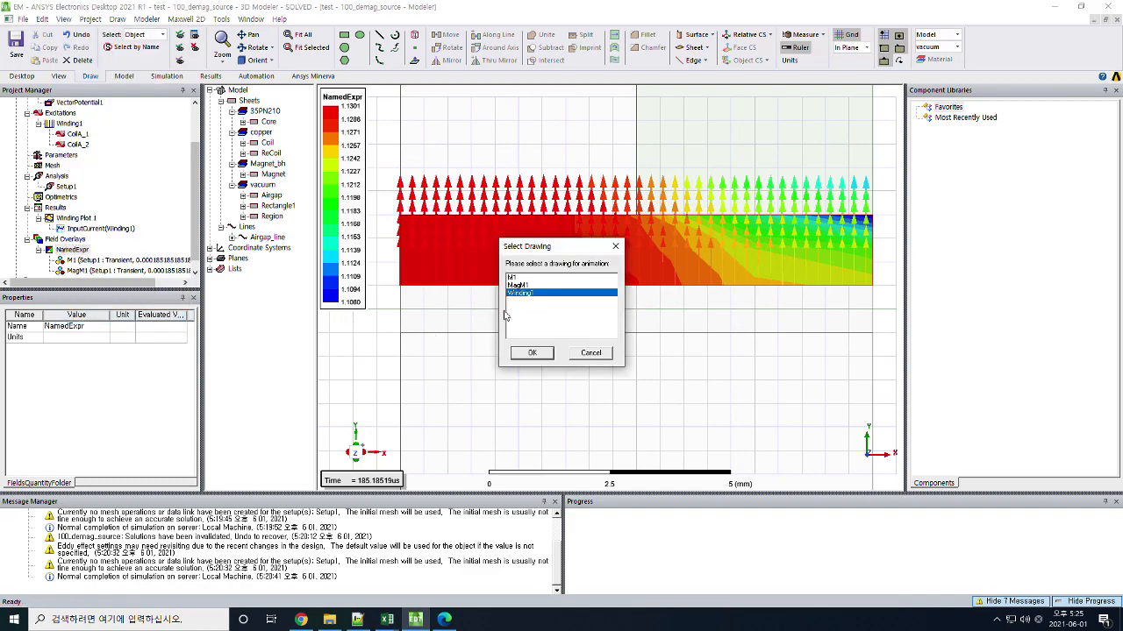
pyautogui.click(513, 278)
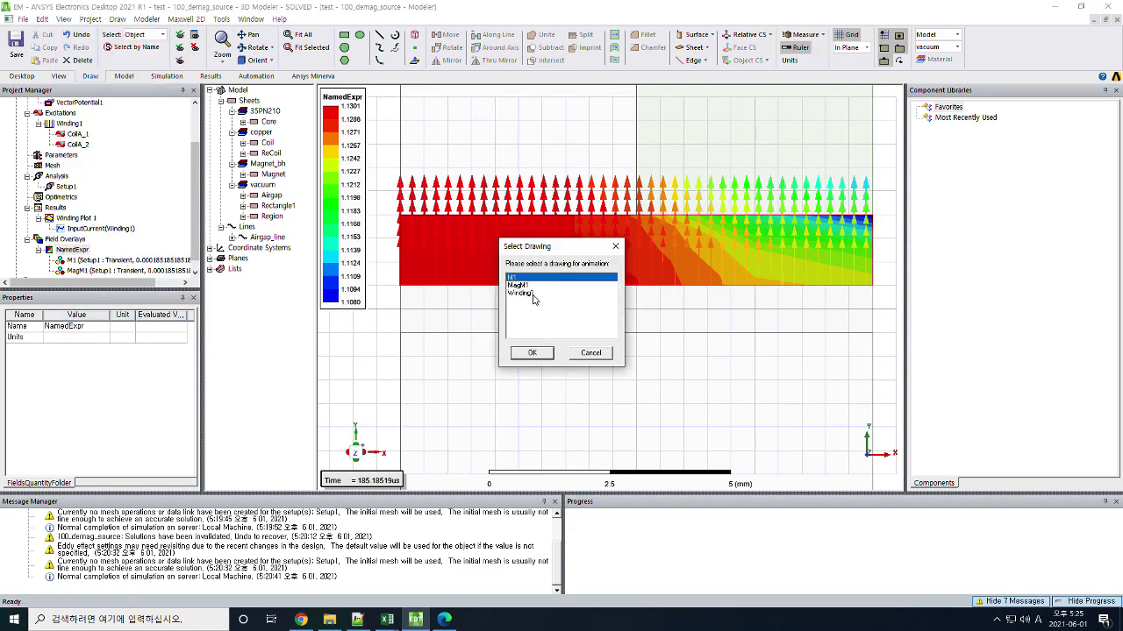
pyautogui.click(532, 353)
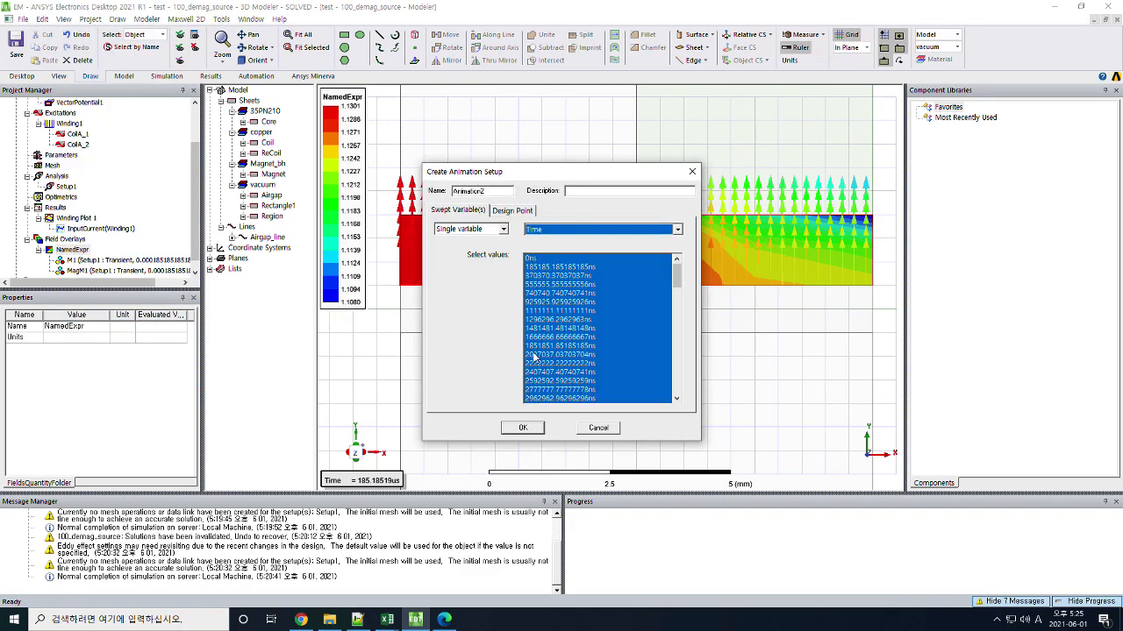
pyautogui.click(523, 427)
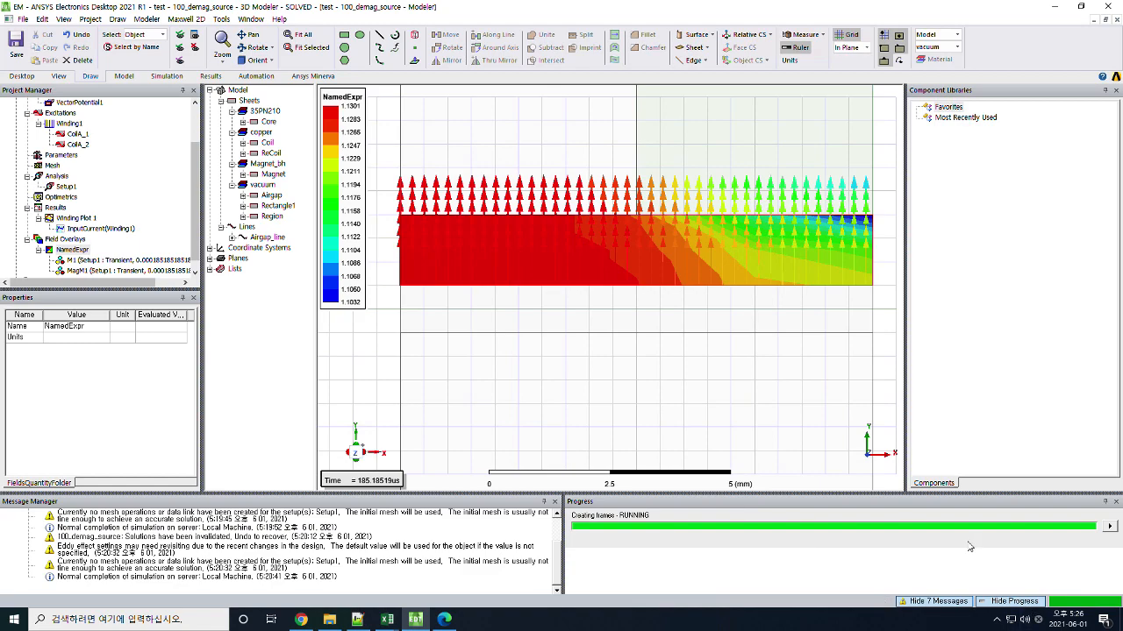
# Close the Excel workbooks aaa.txt and new_mag.txt without saving, and return to the maximized ANSYS Electronics Desktop window.
pyautogui.moveTo(187, 6); pyautogui.dragTo(471, 73)
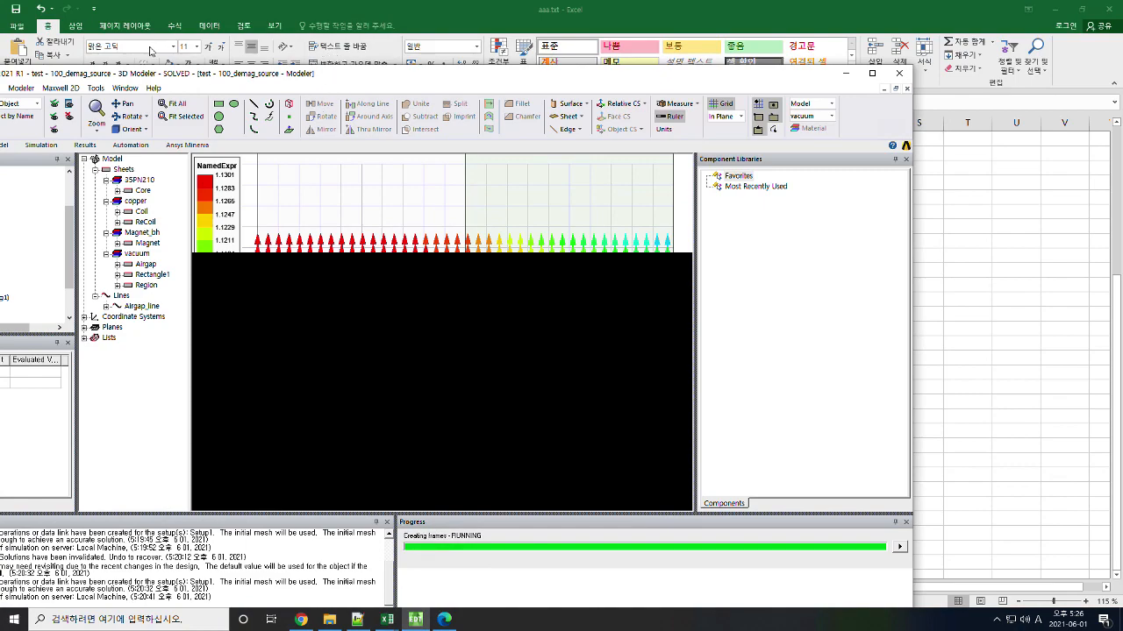
pyautogui.moveTo(144, 74); pyautogui.dragTo(242, 59)
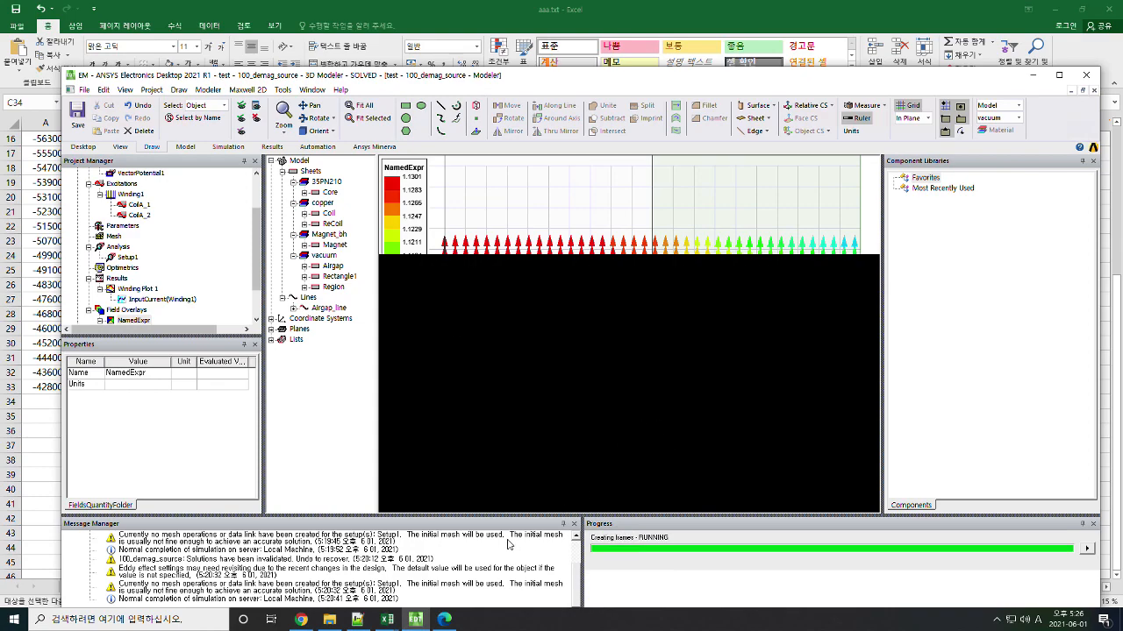
pyautogui.click(387, 619)
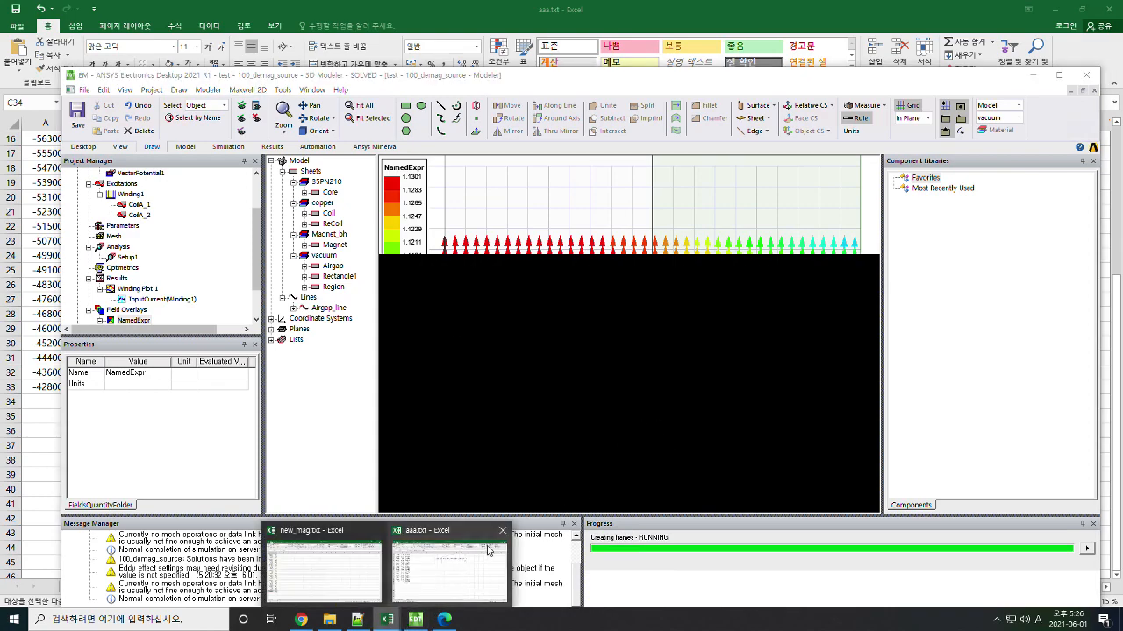
pyautogui.click(502, 531)
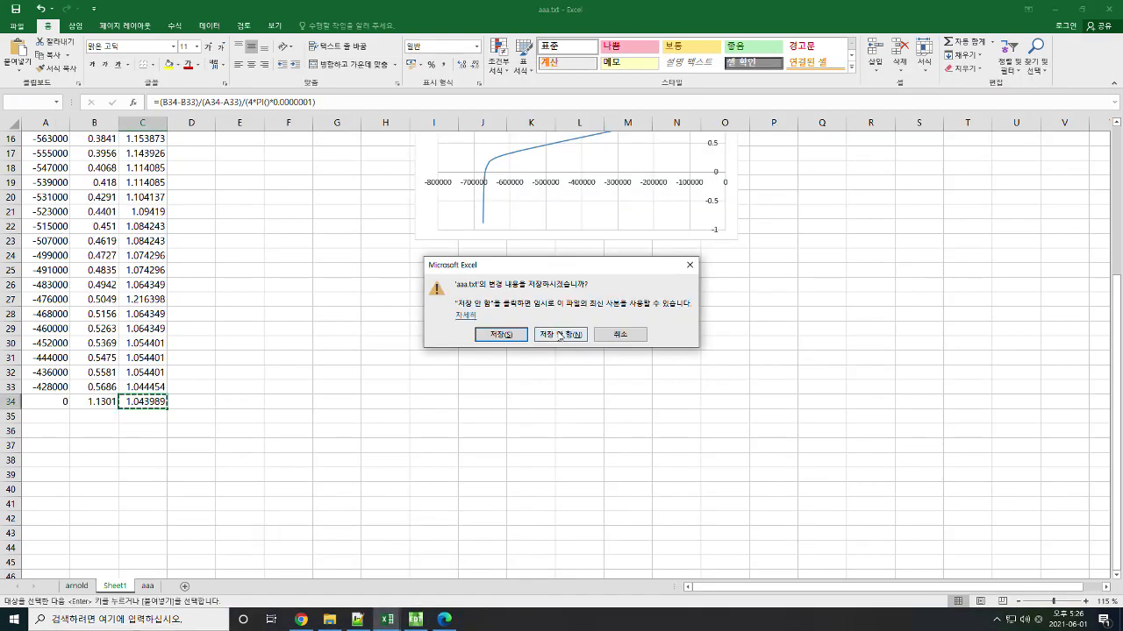
pyautogui.click(560, 334)
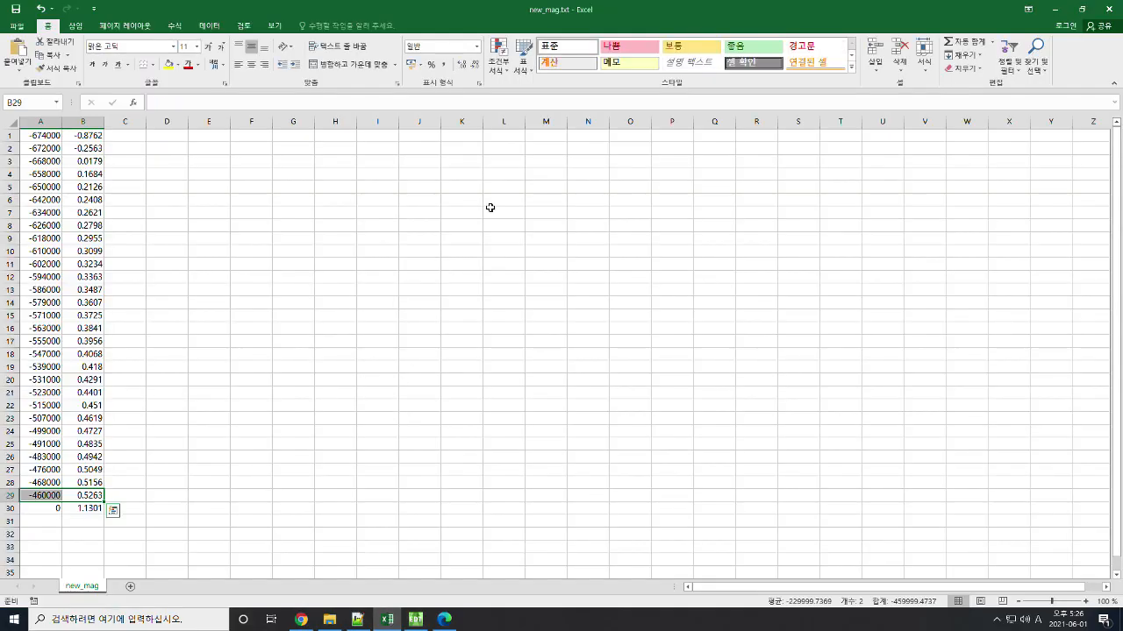
pyautogui.click(1104, 8)
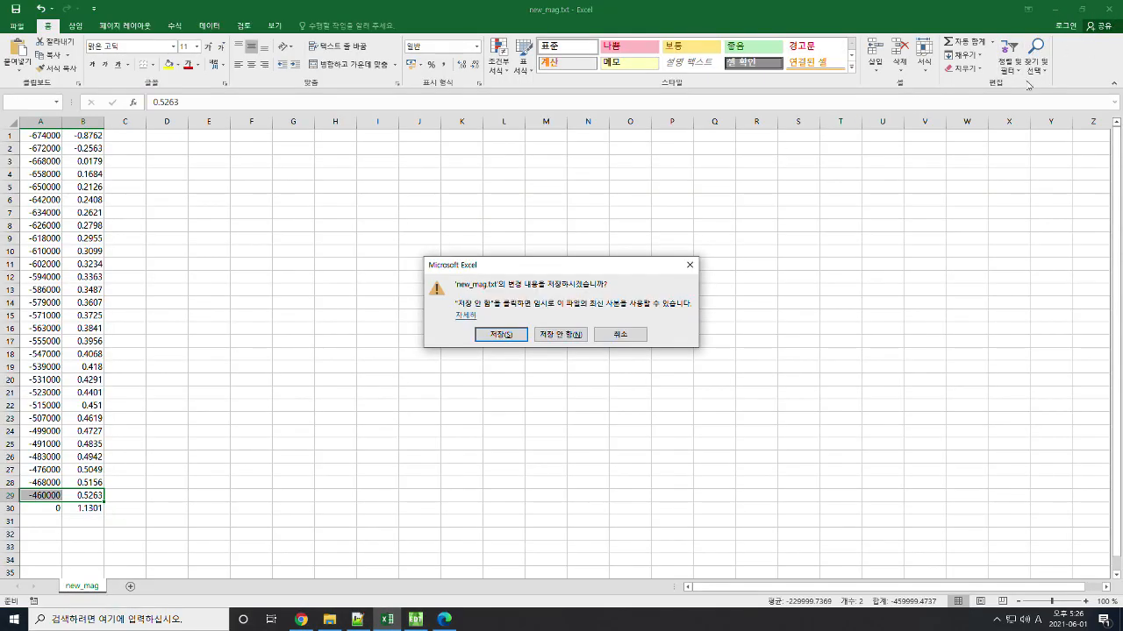
pyautogui.click(579, 337)
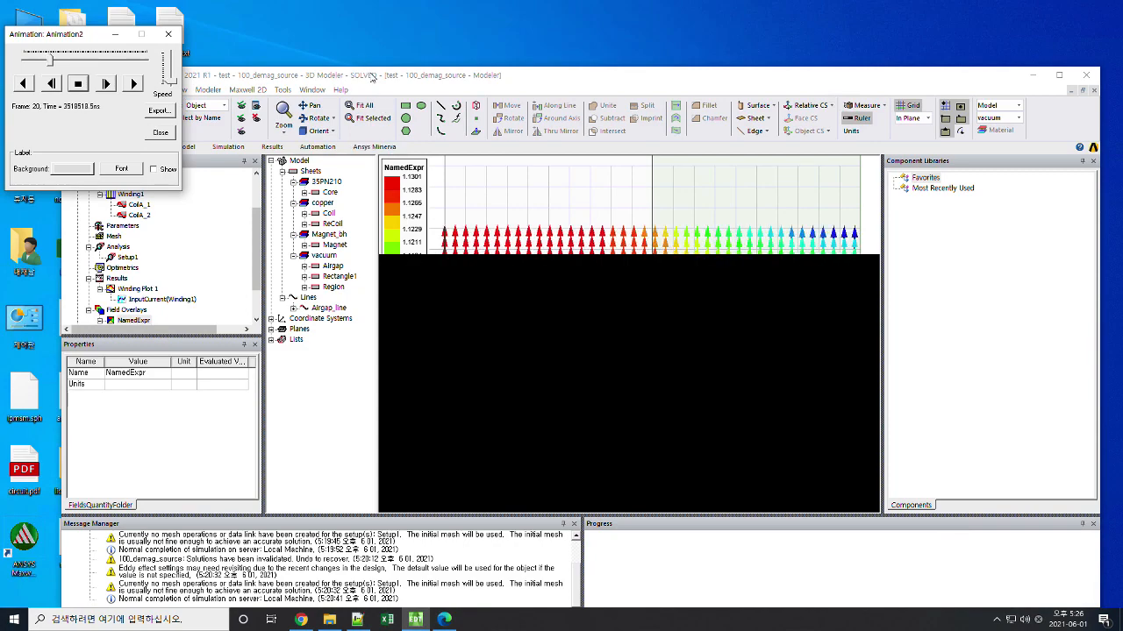
pyautogui.doubleClick(373, 77)
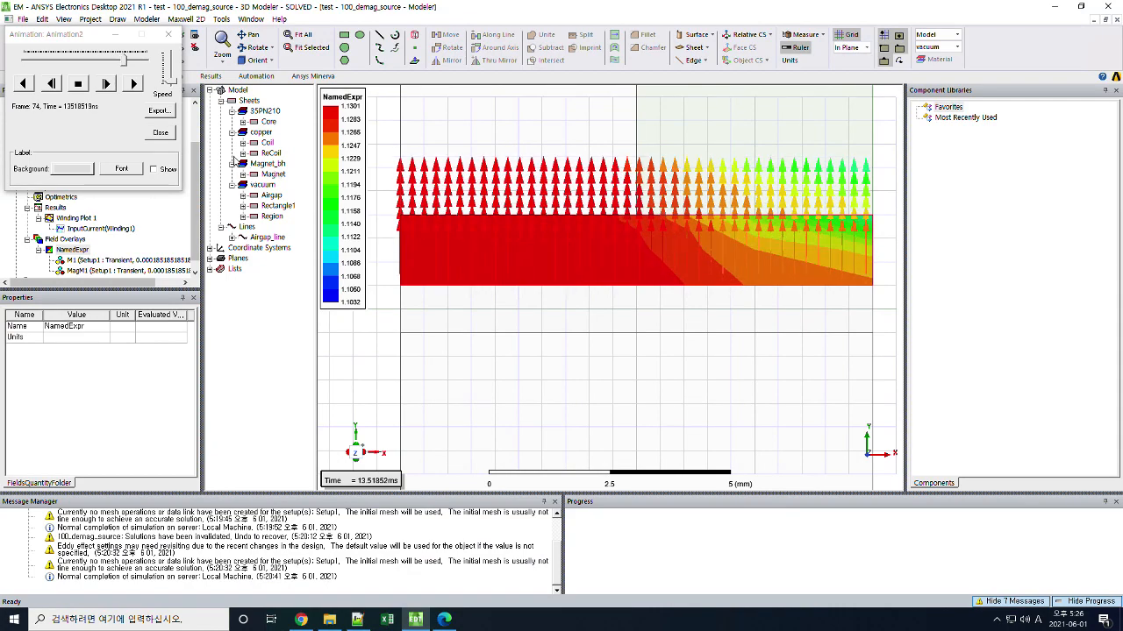
# Scrub back and forth through the frames of Animation2 to examine the magnetization over time, and close the animation.
pyautogui.click(172, 93)
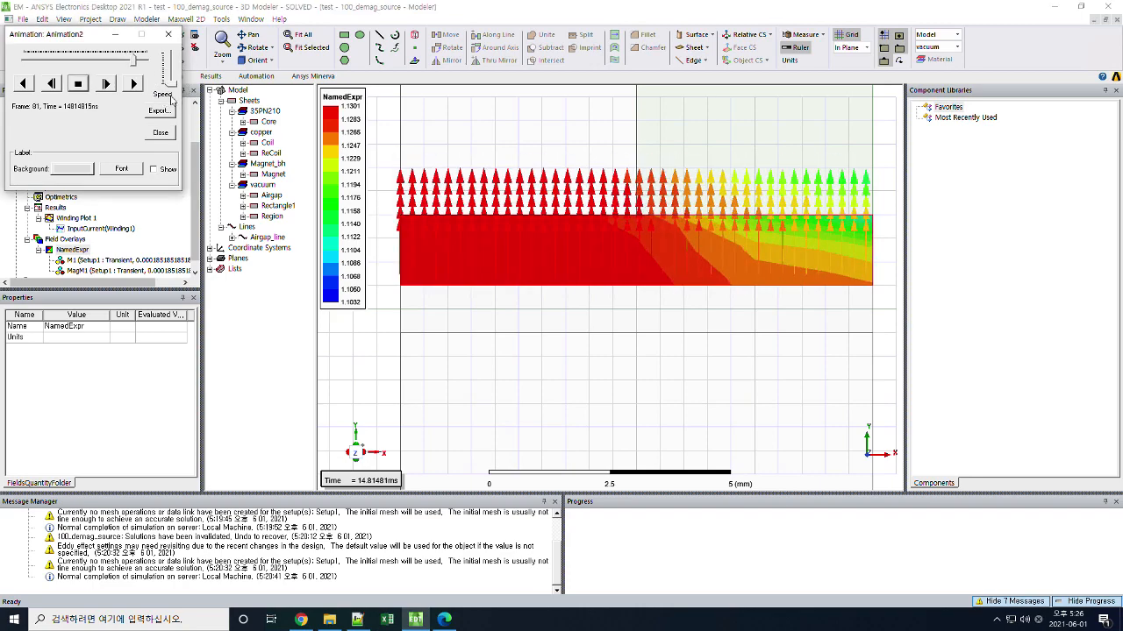
pyautogui.moveTo(134, 54); pyautogui.dragTo(97, 55)
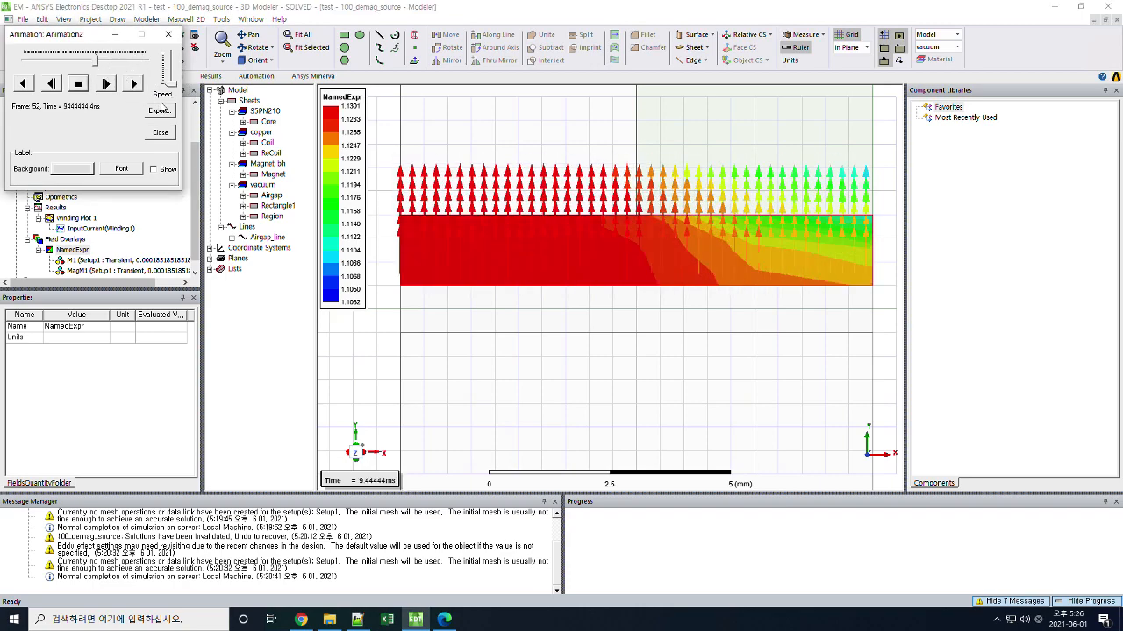
pyautogui.moveTo(95, 55); pyautogui.dragTo(173, 66)
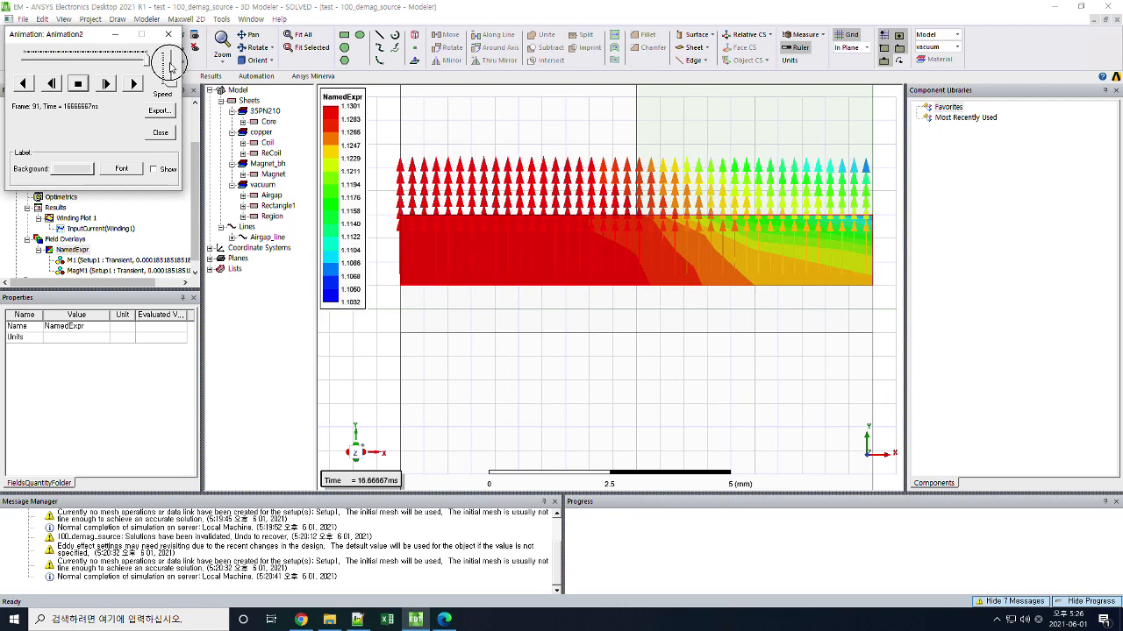
pyautogui.click(30, 63)
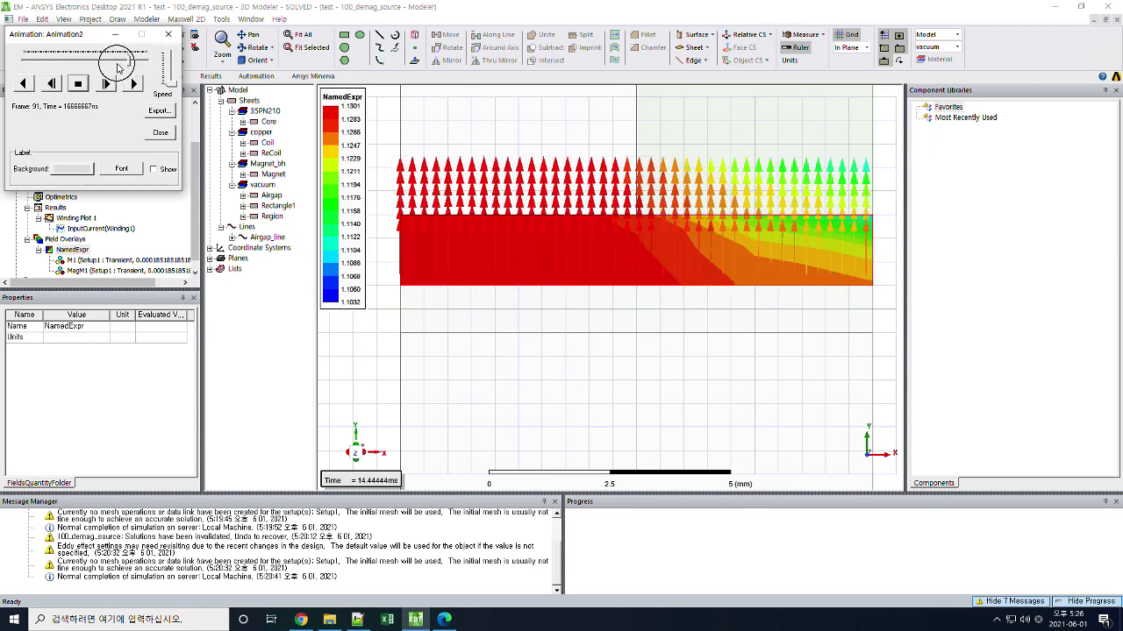
pyautogui.moveTo(30, 66); pyautogui.dragTo(56, 66)
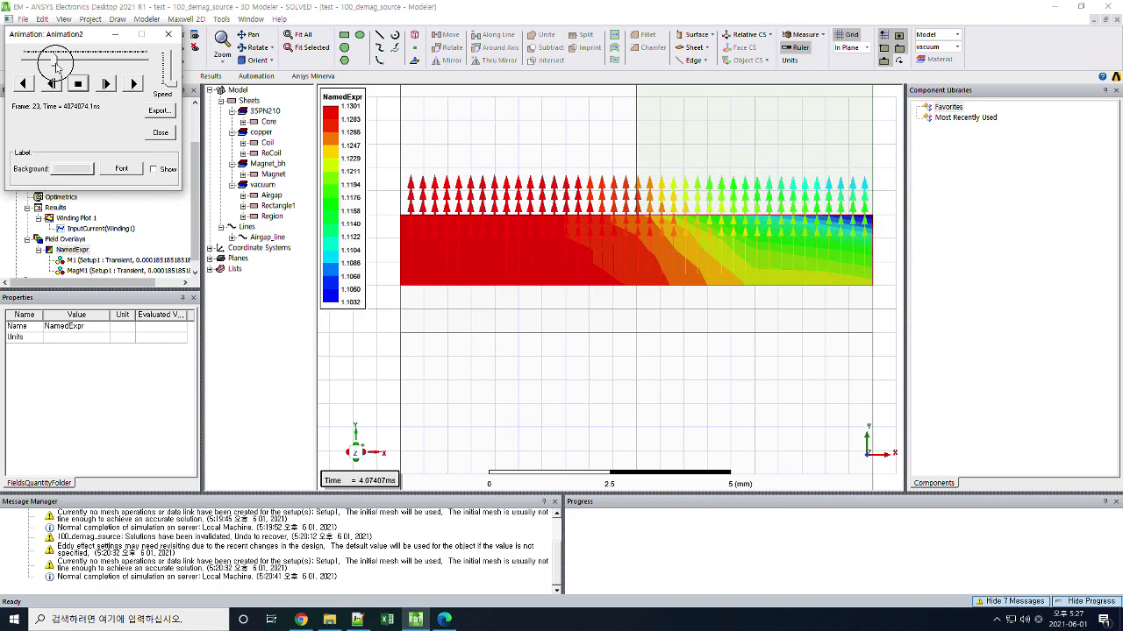
pyautogui.moveTo(56, 66); pyautogui.dragTo(148, 66)
pyautogui.click(168, 34)
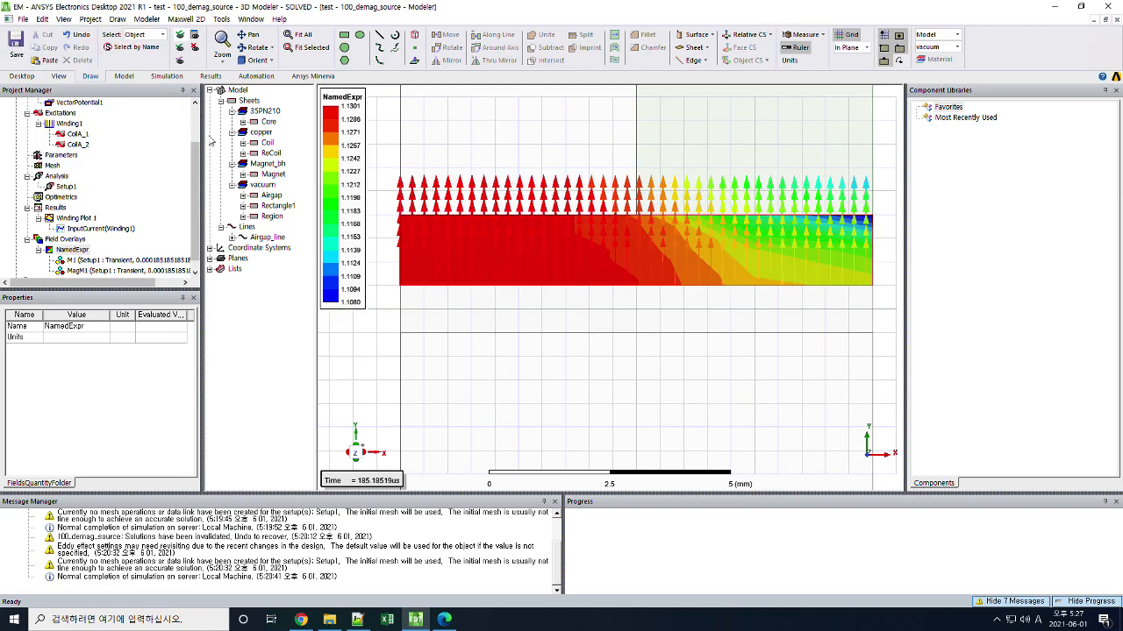
# Set the view context time to 16.66667ms for the displayed field plots.
pyautogui.click(383, 481)
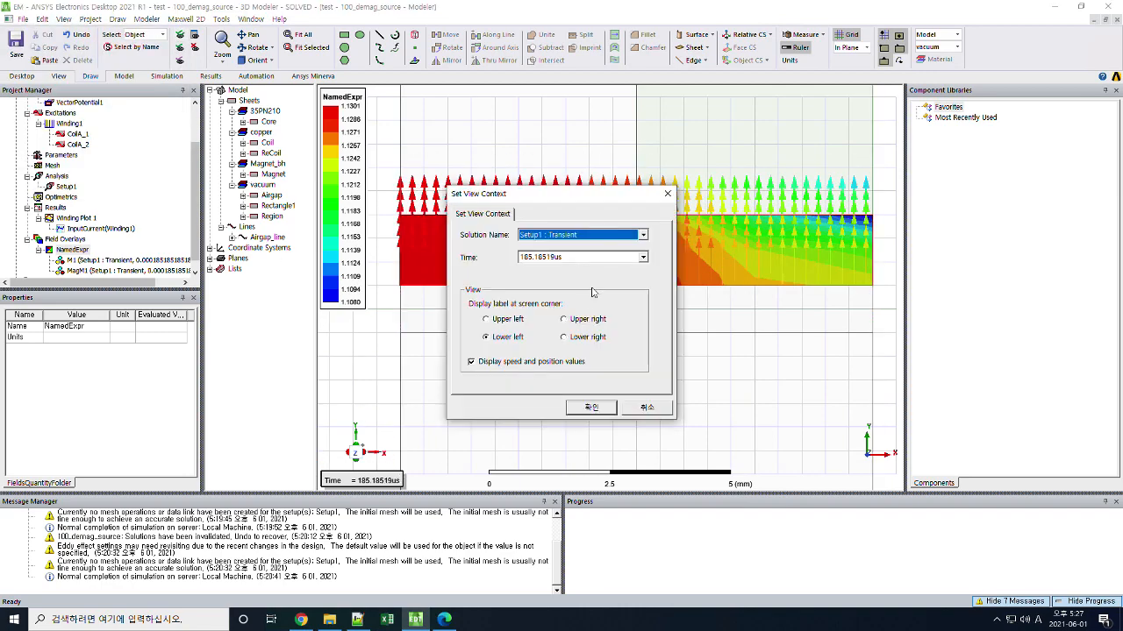
pyautogui.click(643, 257)
pyautogui.click(644, 313)
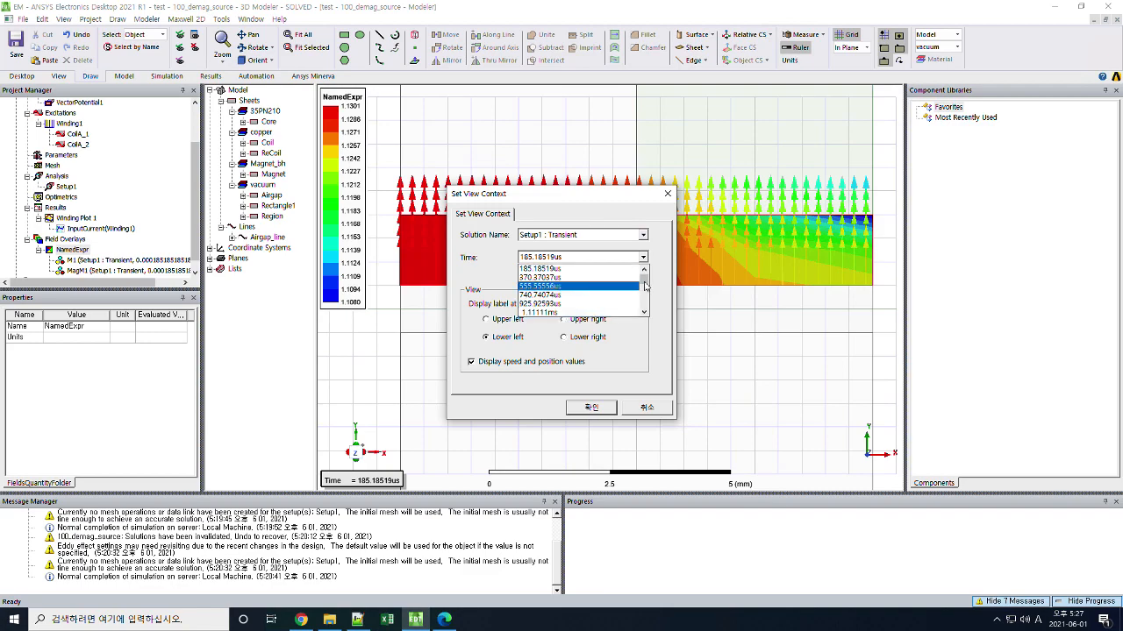
pyautogui.click(614, 313)
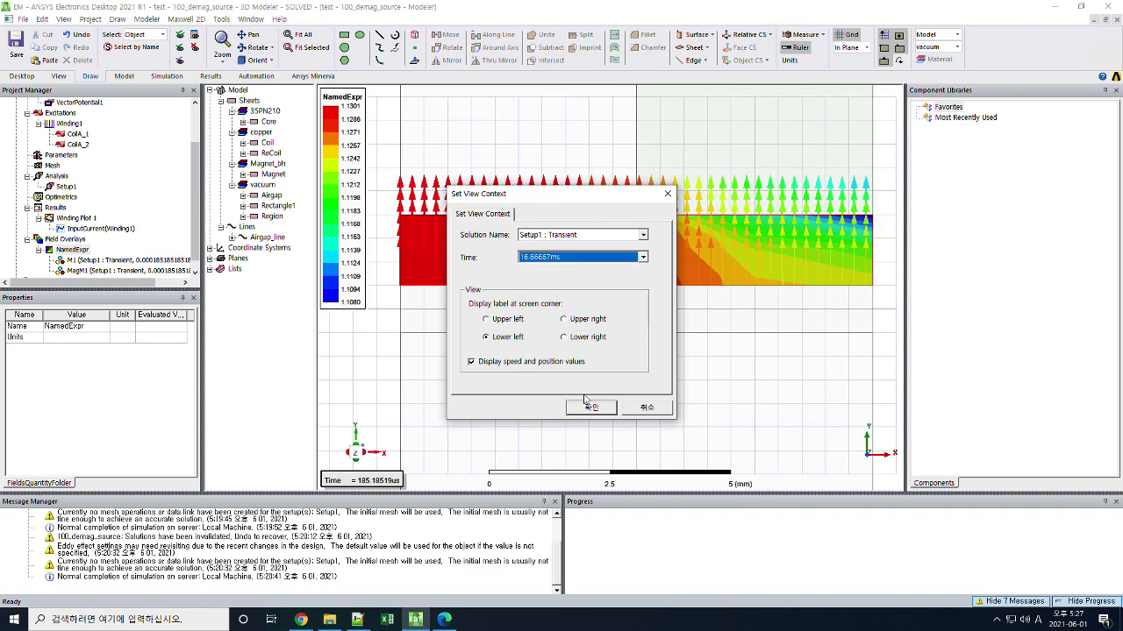
pyautogui.click(589, 406)
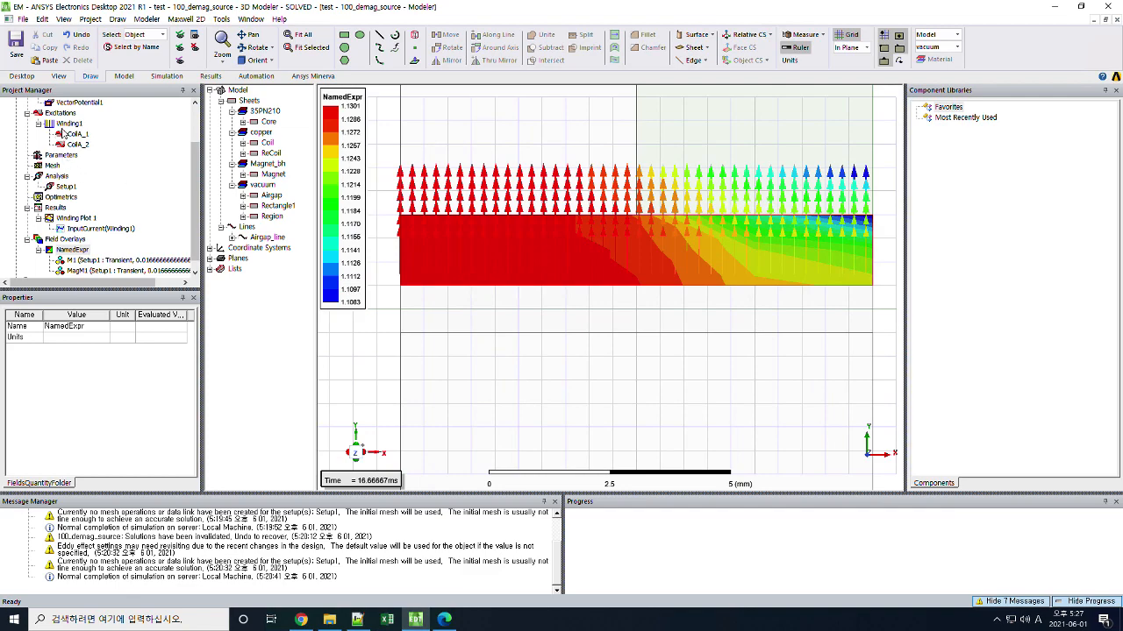
# Set the design variable I_max of 100_demag_source to 100 A and analyze Setup1.
pyautogui.click(68, 124)
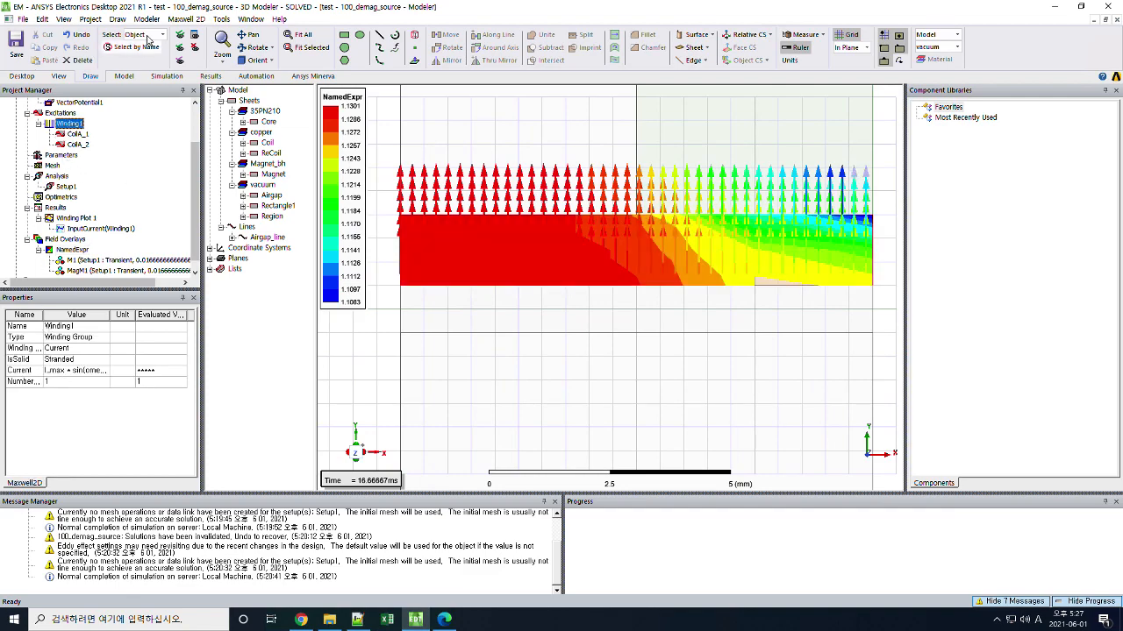
pyautogui.scroll(2, 139, 124)
pyautogui.click(91, 114)
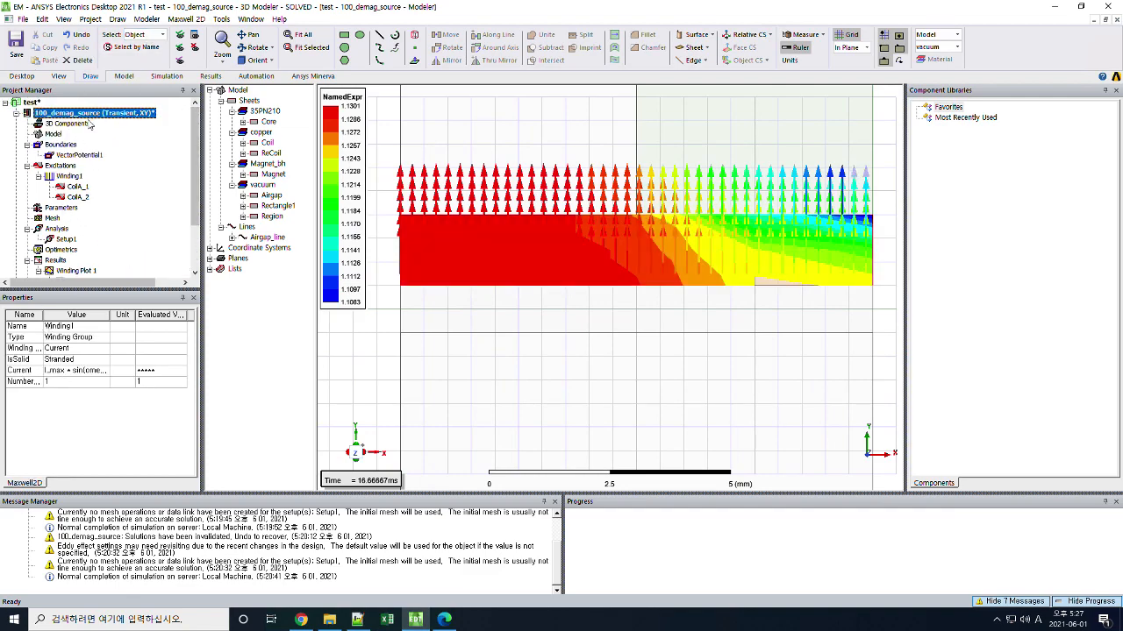
pyautogui.click(51, 348)
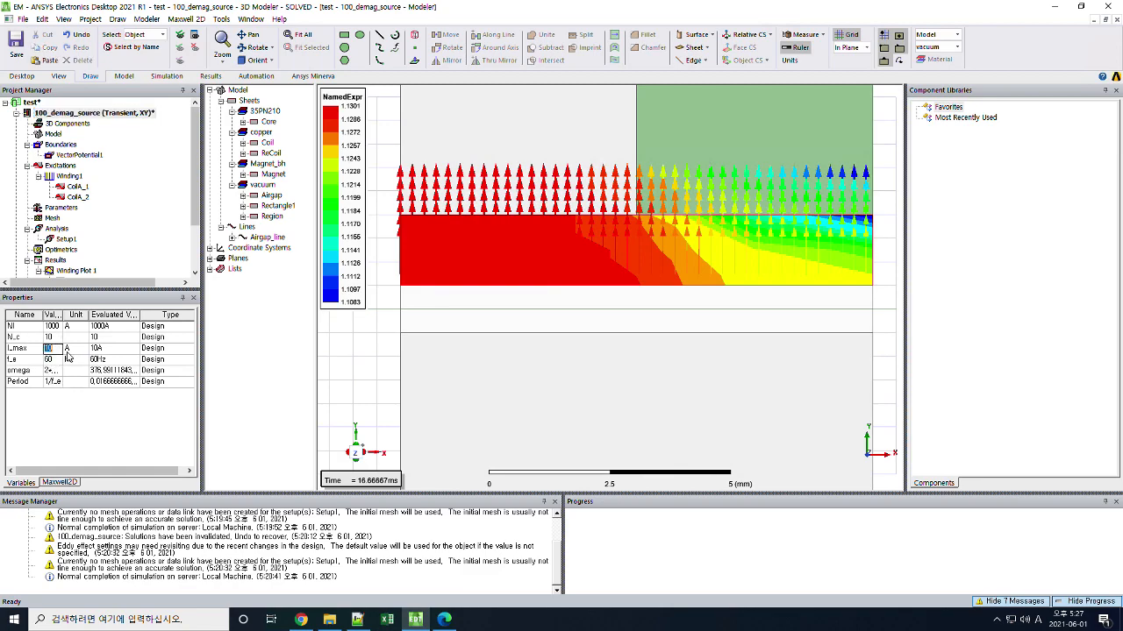
pyautogui.write('0')
pyautogui.click(67, 358)
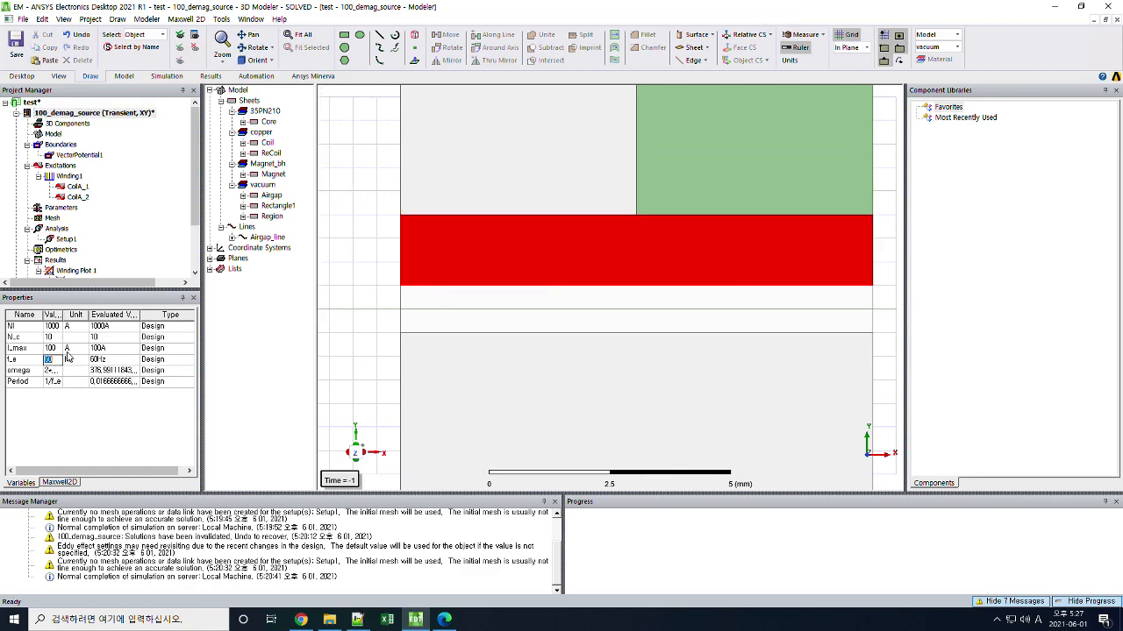
pyautogui.rightClick(65, 239)
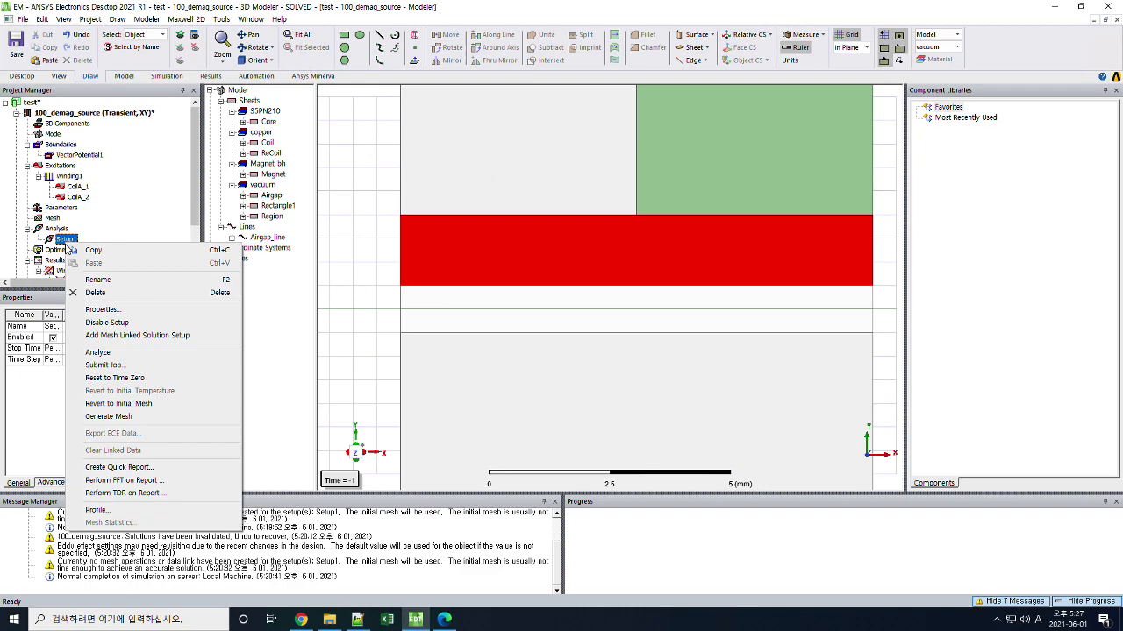
pyautogui.click(126, 351)
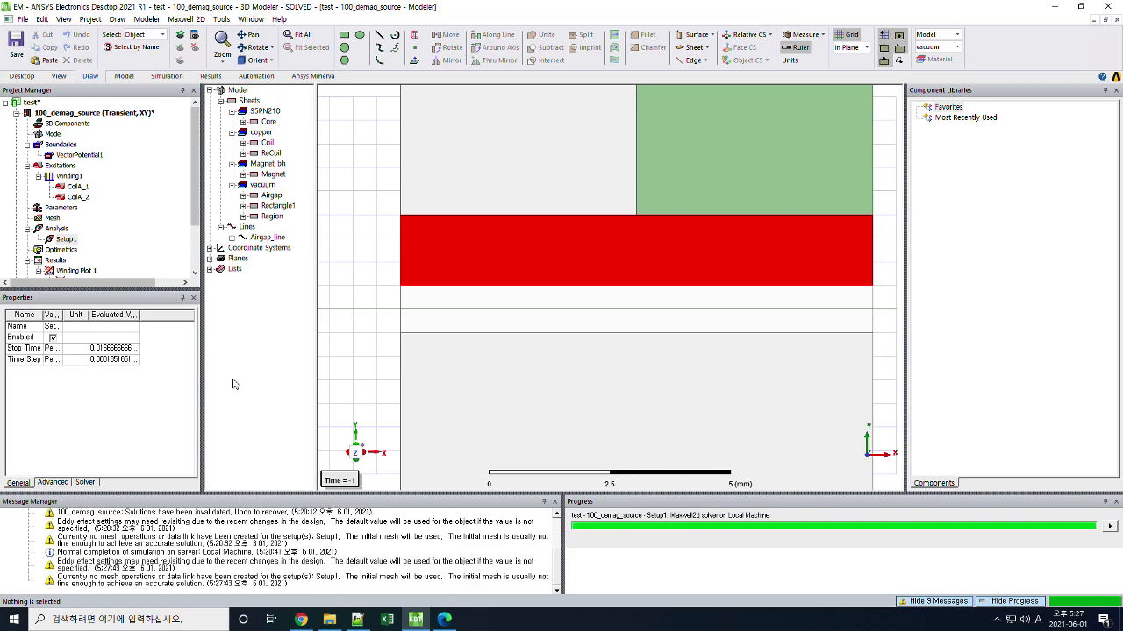
# Set the view context to Setup1 : Transient at 0.00000s and redisplay the M1 and MagM1 plots in the Modeler window.
pyautogui.doubleClick(339, 480)
pyautogui.click(593, 407)
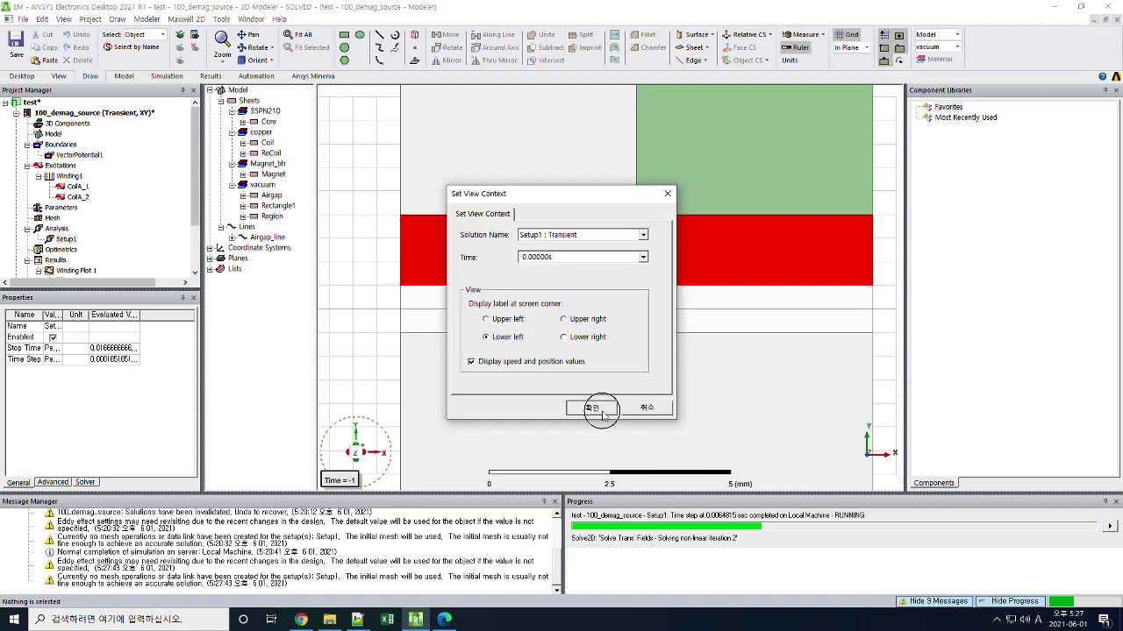
pyautogui.moveTo(193, 222); pyautogui.dragTo(193, 273)
pyautogui.doubleClick(76, 254)
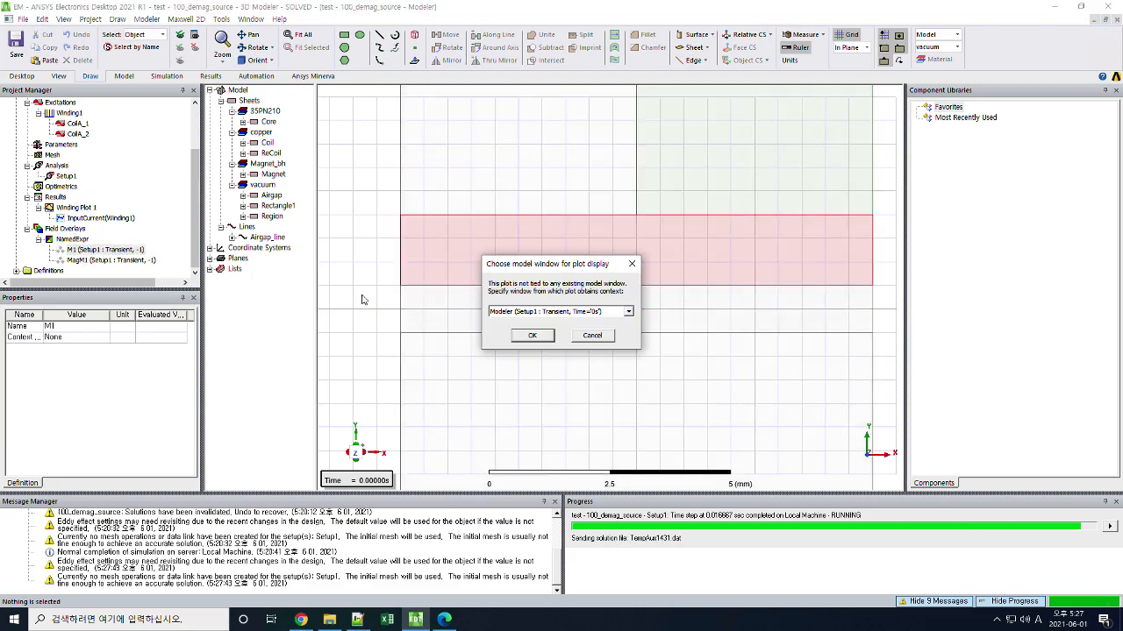
pyautogui.click(517, 333)
pyautogui.doubleClick(113, 260)
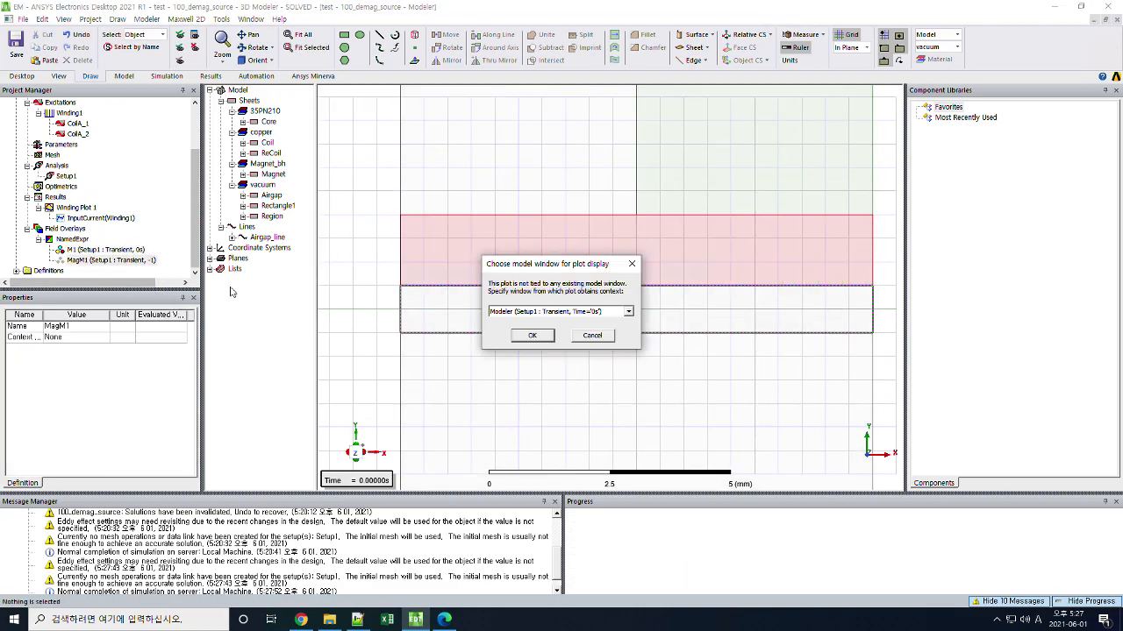
pyautogui.click(524, 335)
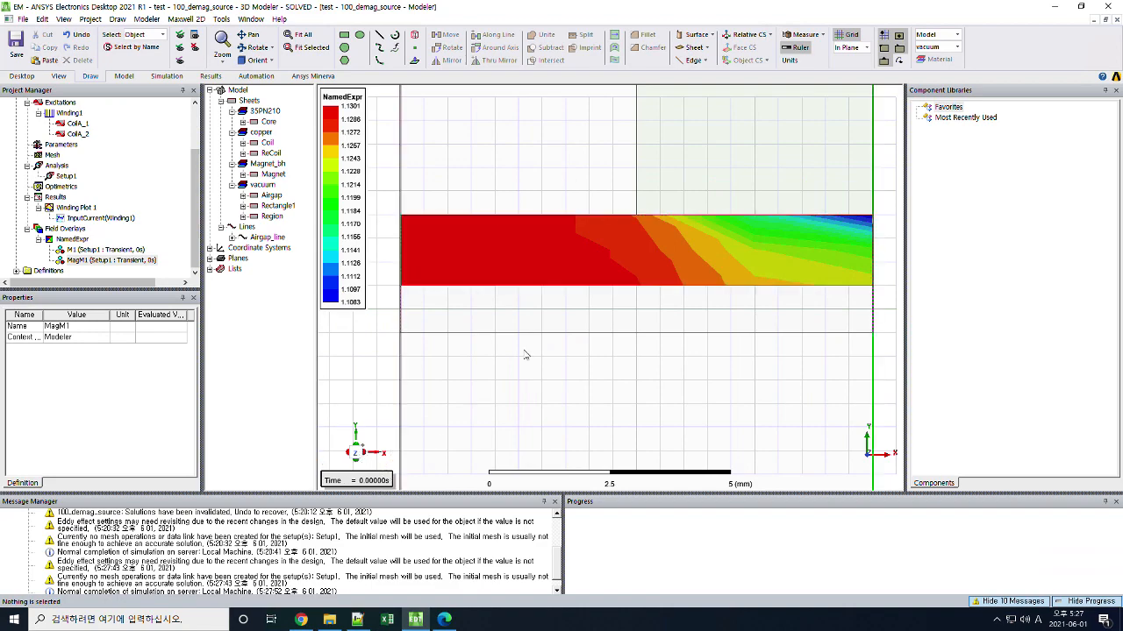
# Open Winding Plot 1 and add a marker at the positive peak of the InputCurrent(Winding1) curve, at about 4.26 ms.
pyautogui.doubleClick(371, 481)
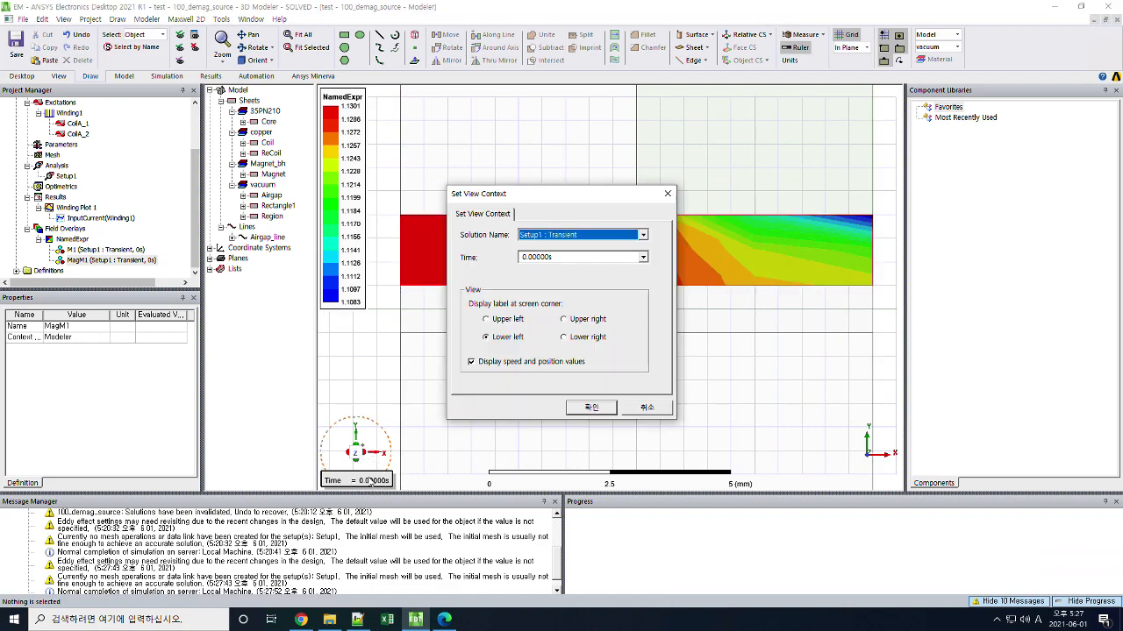
pyautogui.click(665, 412)
pyautogui.doubleClick(83, 208)
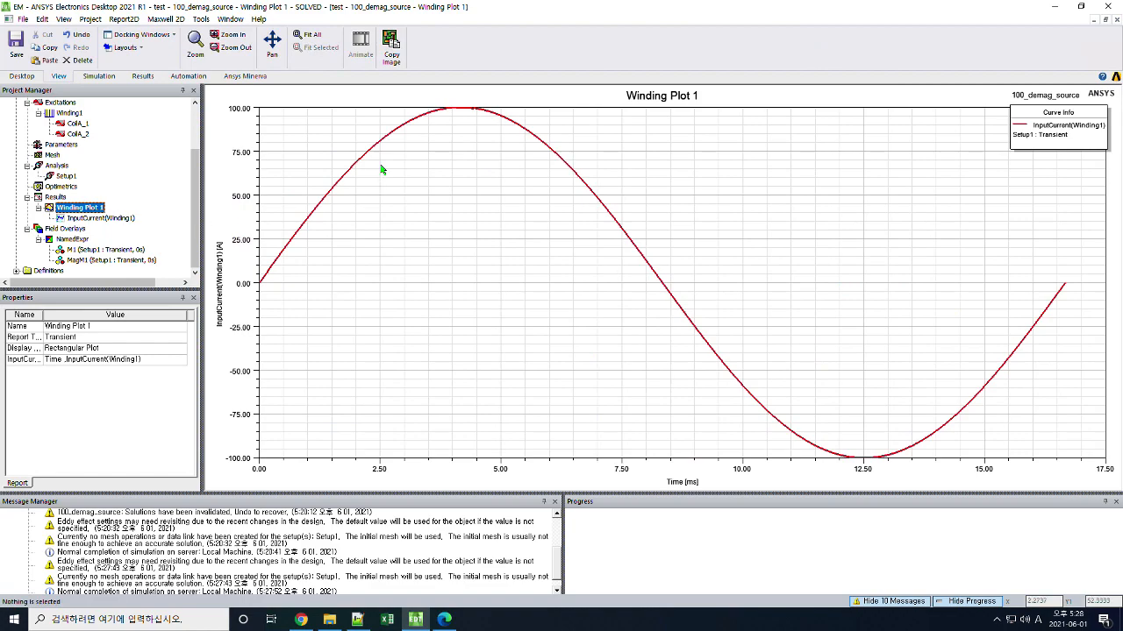
pyautogui.rightClick(486, 145)
pyautogui.moveTo(534, 151)
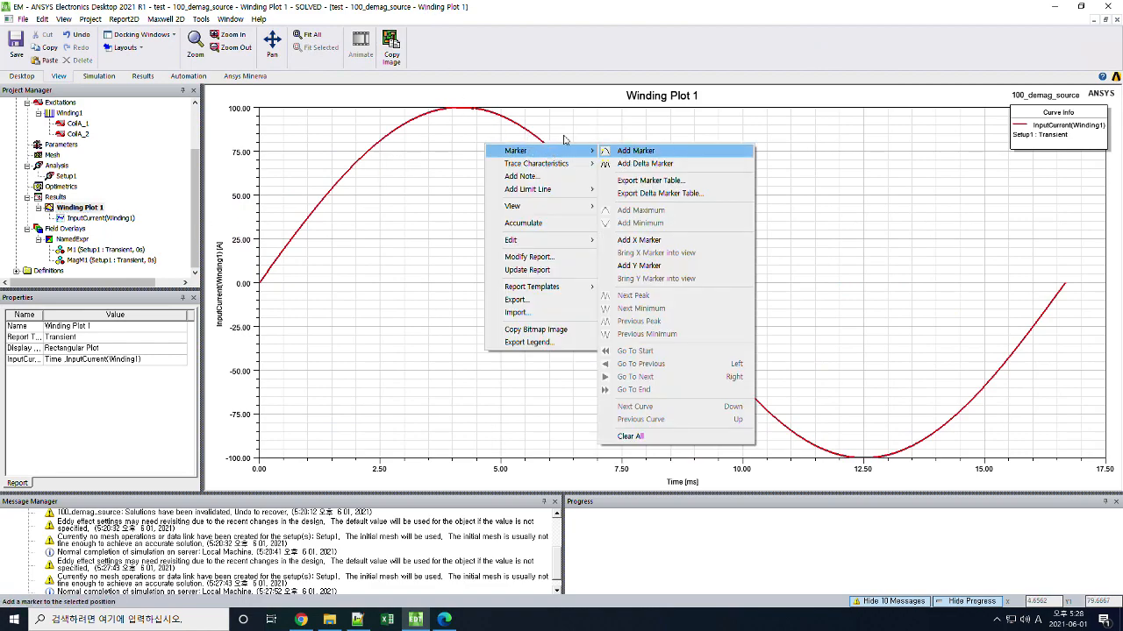
pyautogui.click(464, 109)
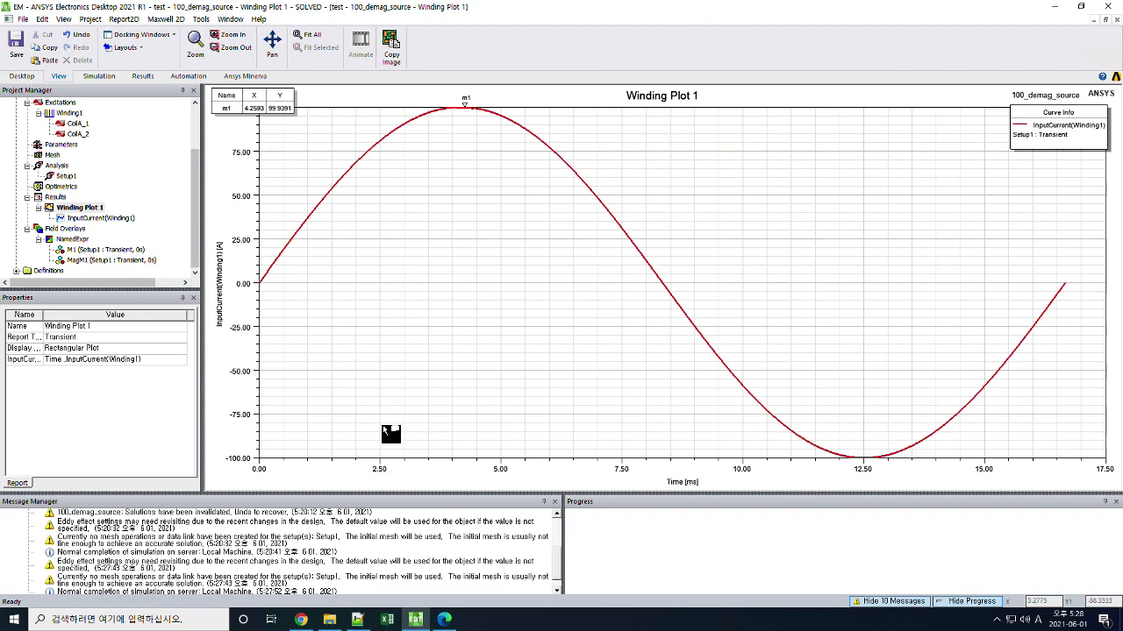
# Return to the NamedExpr field overlays and set the view context time to 4.07407ms for both the MagM1 and M1 plots.
pyautogui.doubleClick(77, 240)
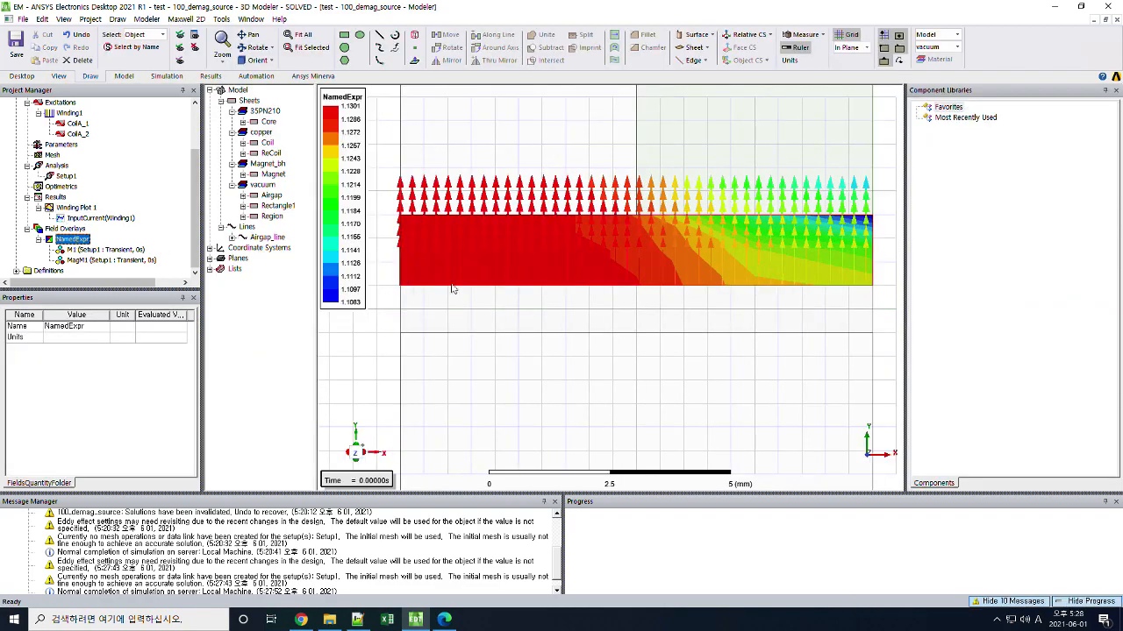
pyautogui.doubleClick(374, 486)
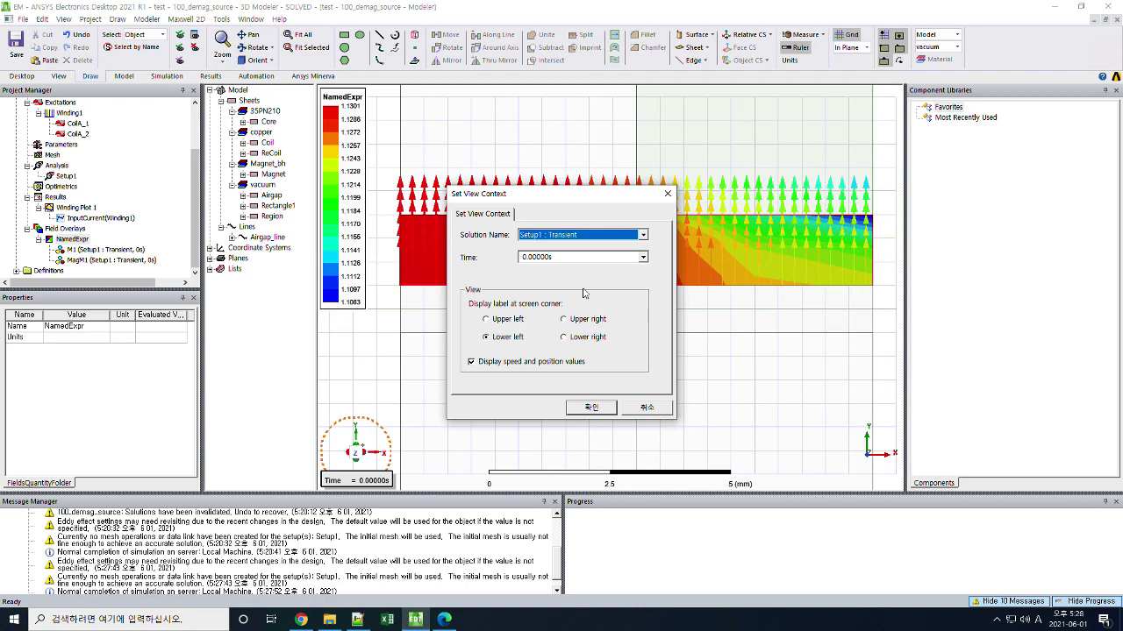
pyautogui.click(642, 257)
pyautogui.scroll(-4, 612, 287)
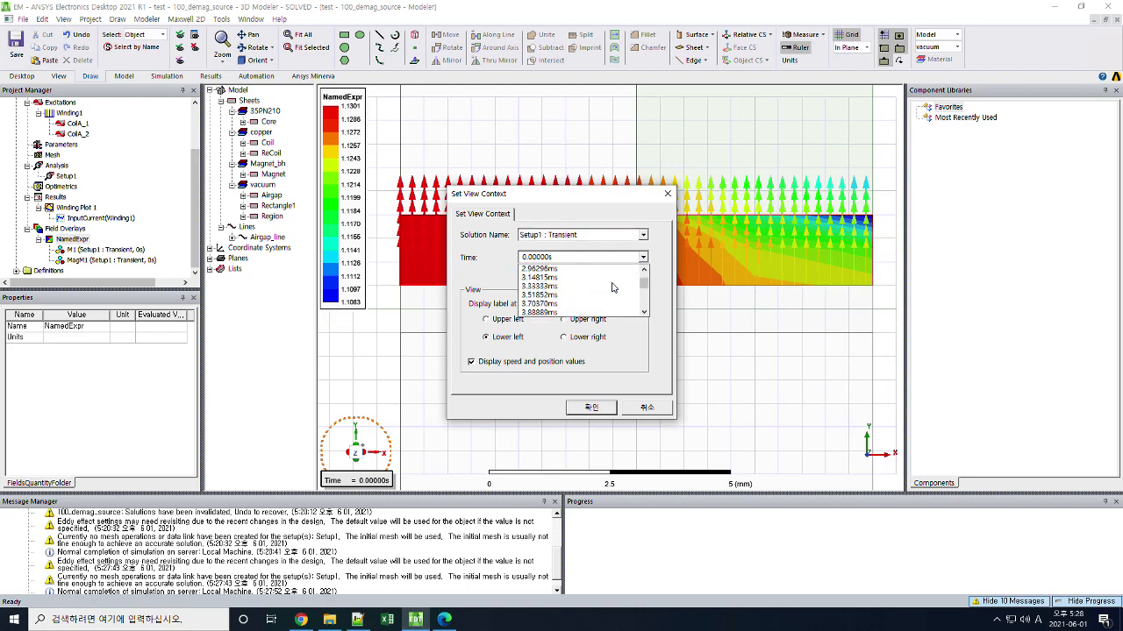
pyautogui.click(579, 311)
pyautogui.click(593, 406)
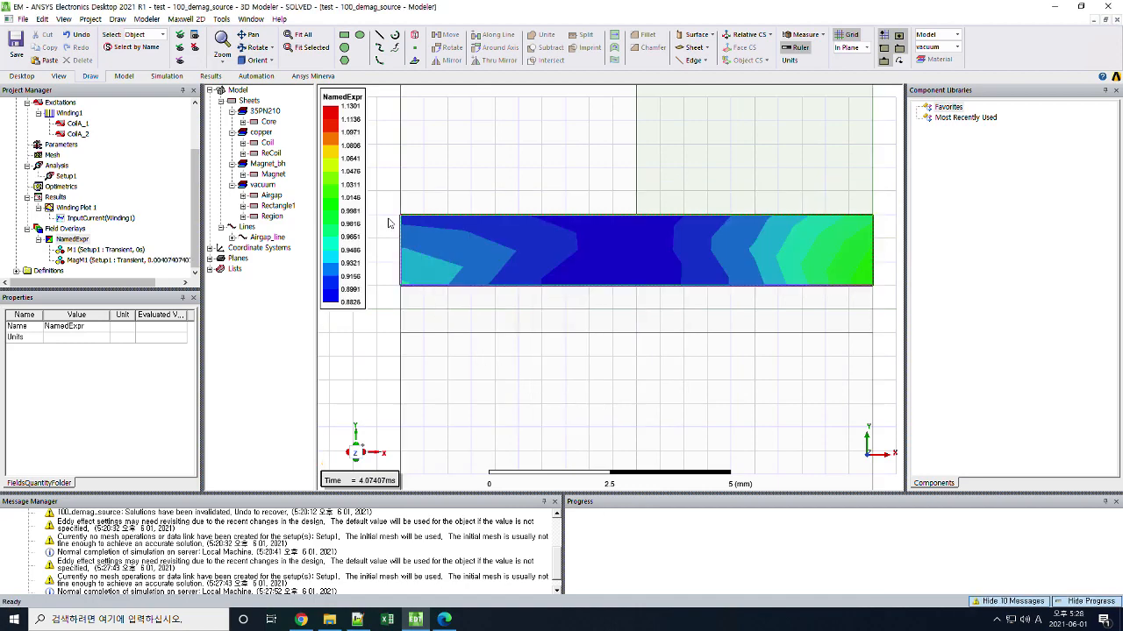
pyautogui.doubleClick(103, 250)
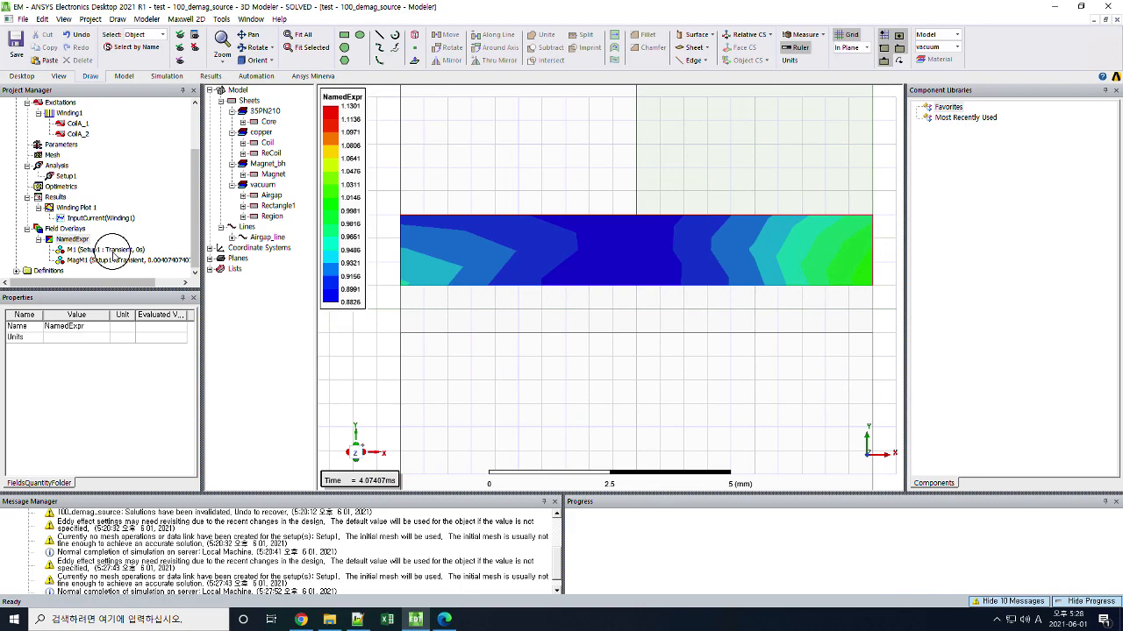
pyautogui.click(535, 335)
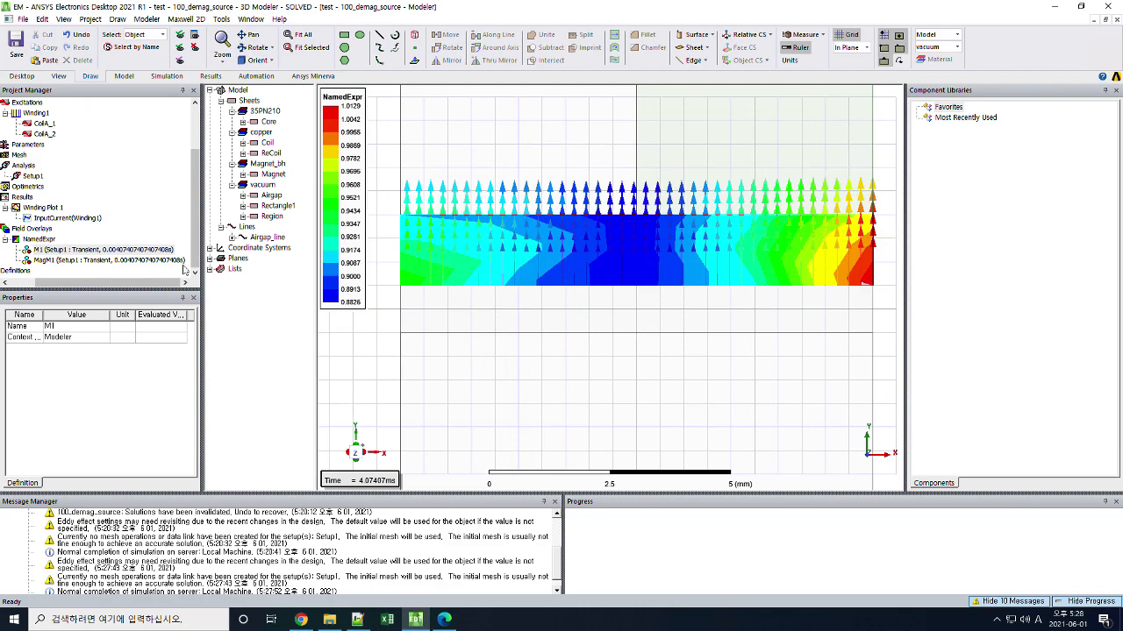
# Set the view context time to 6.29630ms for the displayed magnetization plots, keeping the plots in view.
pyautogui.doubleClick(369, 481)
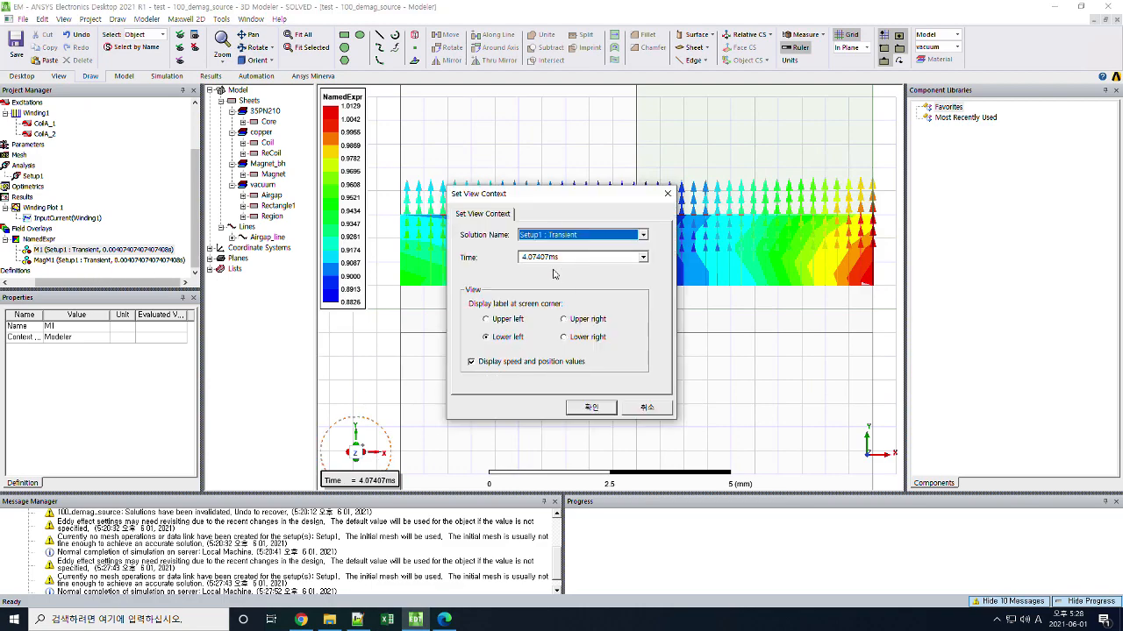
pyautogui.moveTo(489, 194); pyautogui.dragTo(160, 205)
pyautogui.click(217, 270)
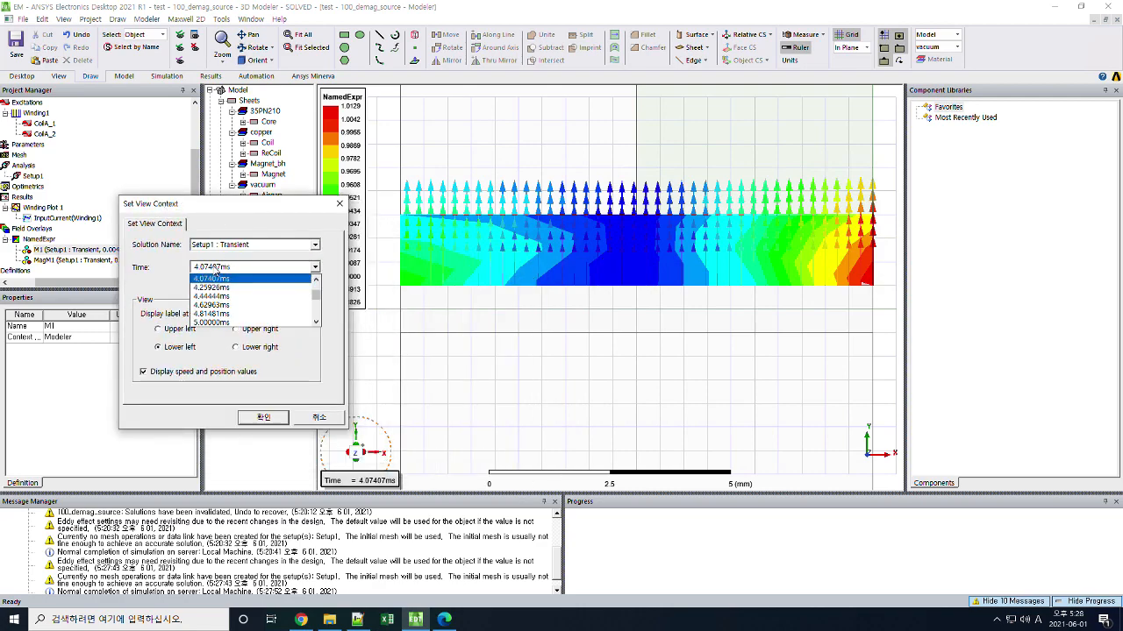
pyautogui.scroll(-2, 253, 307)
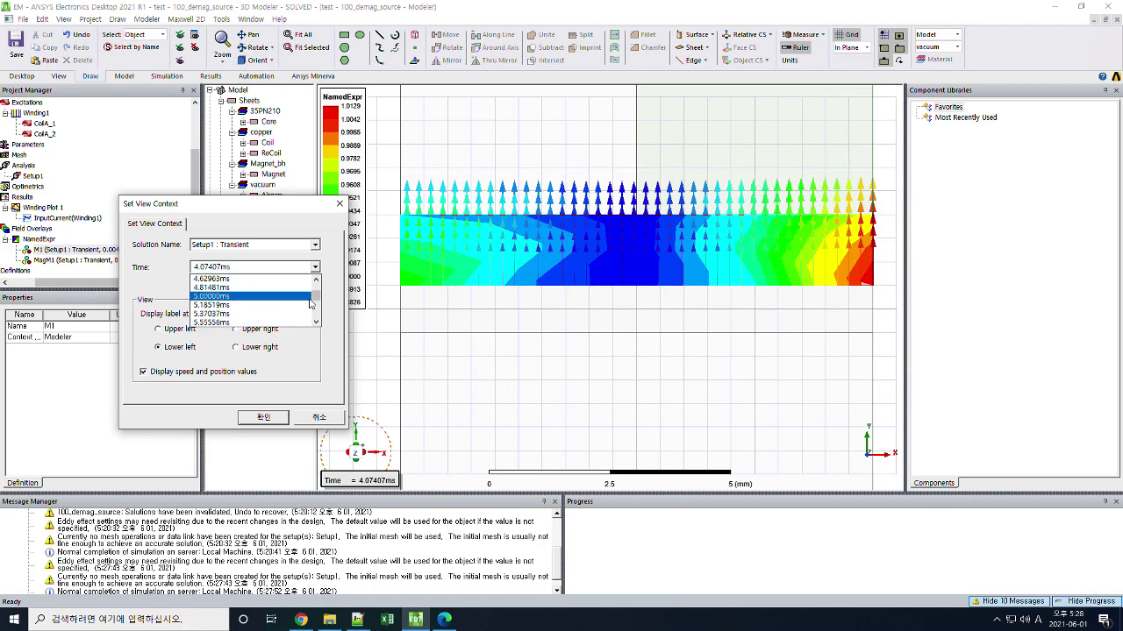
pyautogui.click(316, 322)
pyautogui.click(316, 322)
pyautogui.click(315, 322)
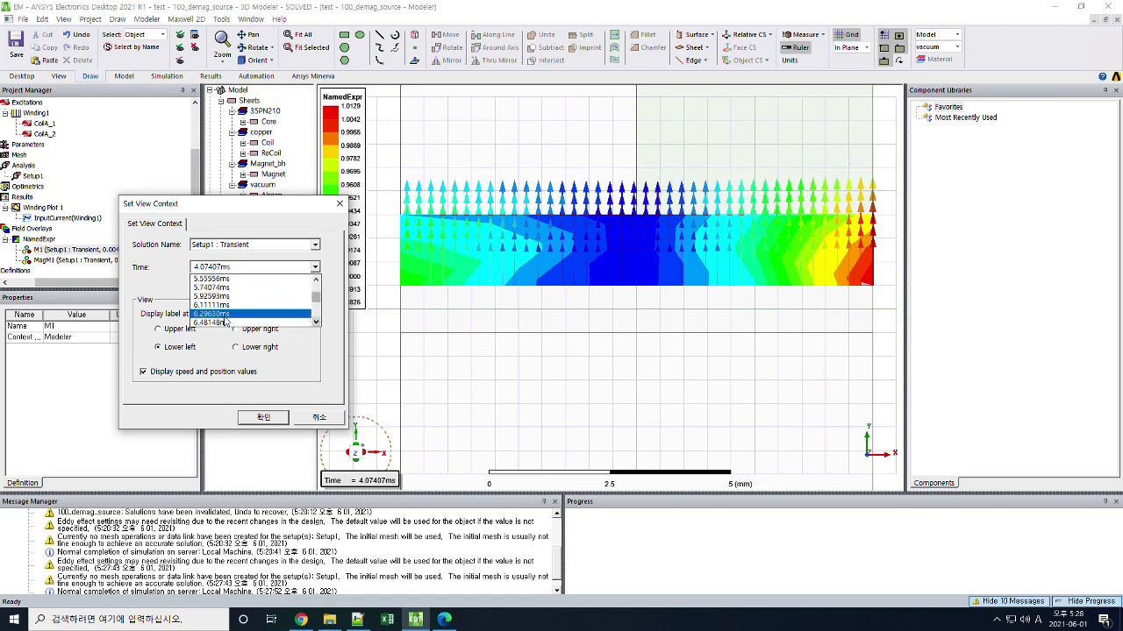
pyautogui.click(224, 313)
pyautogui.click(262, 419)
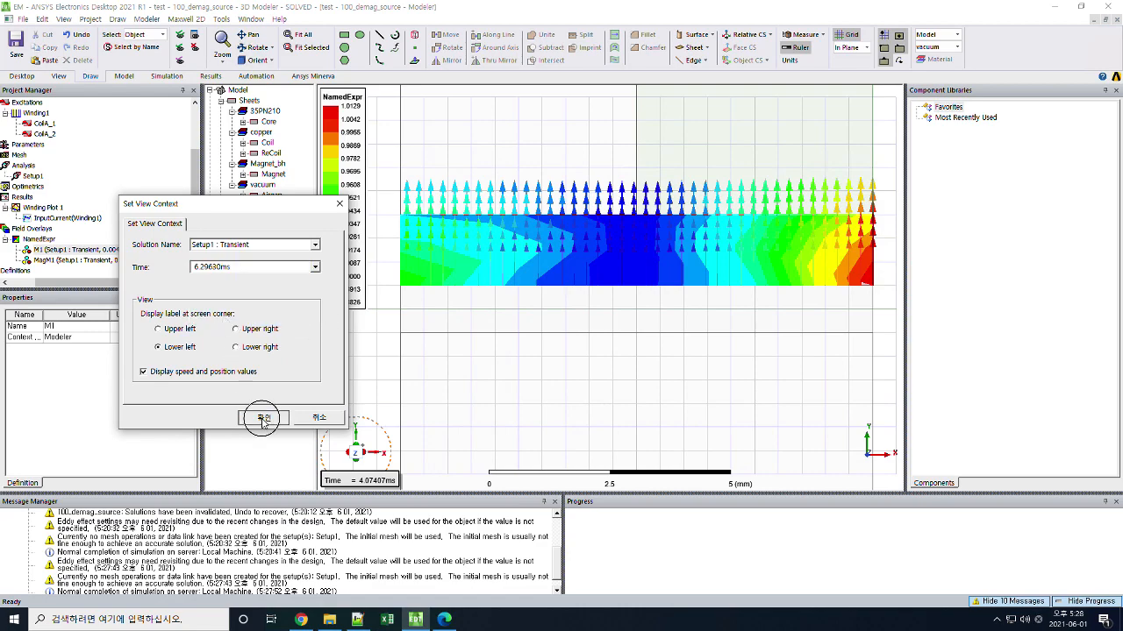
pyautogui.moveTo(339, 206); pyautogui.dragTo(230, 213)
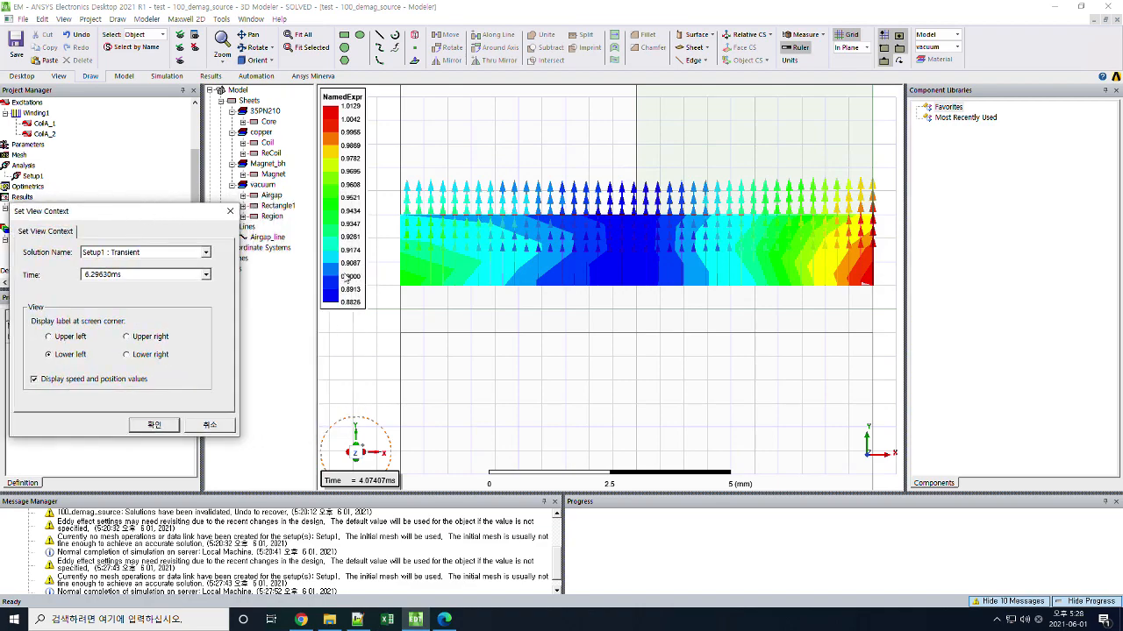
pyautogui.click(164, 431)
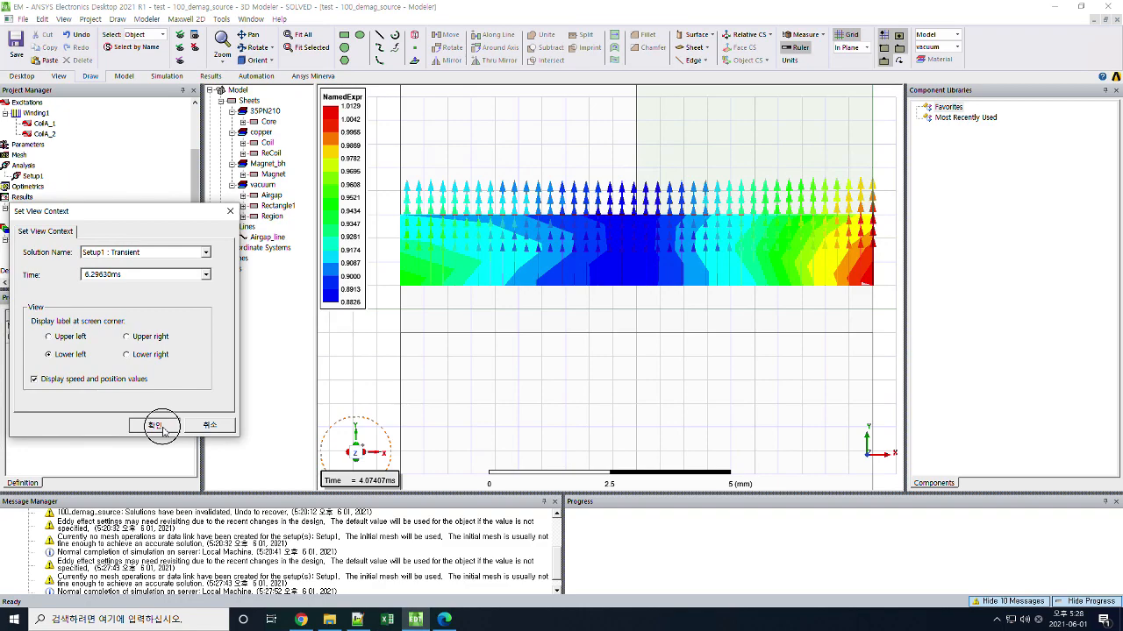
pyautogui.click(163, 430)
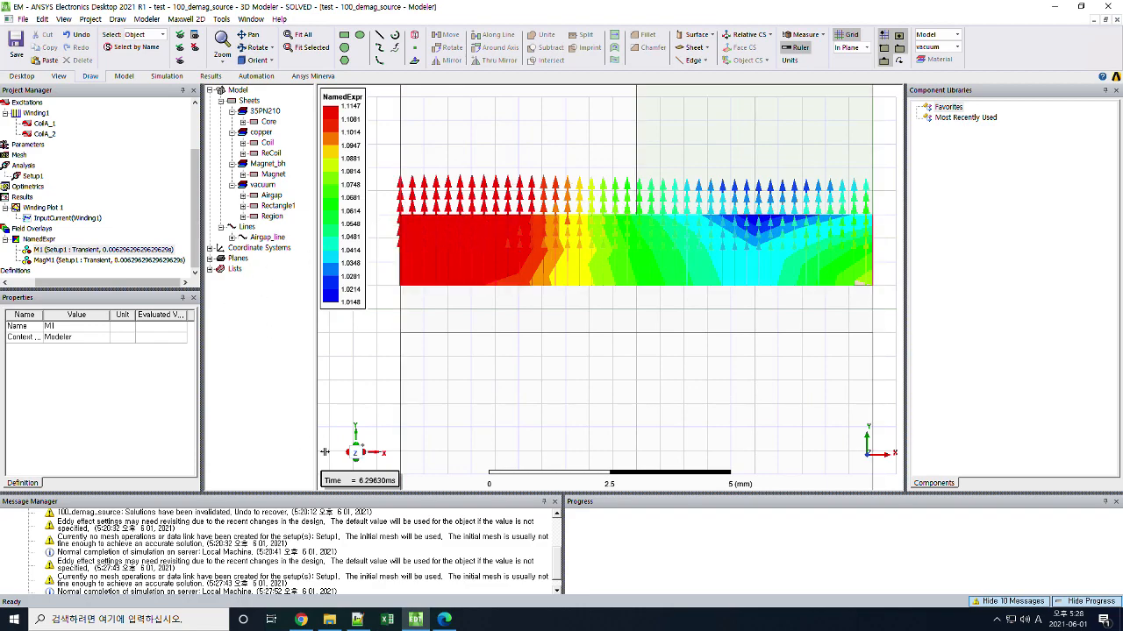
# Reopen Winding Plot 1 and add a marker where the falling input current crosses zero, at about 8.33 ms.
pyautogui.doubleClick(43, 208)
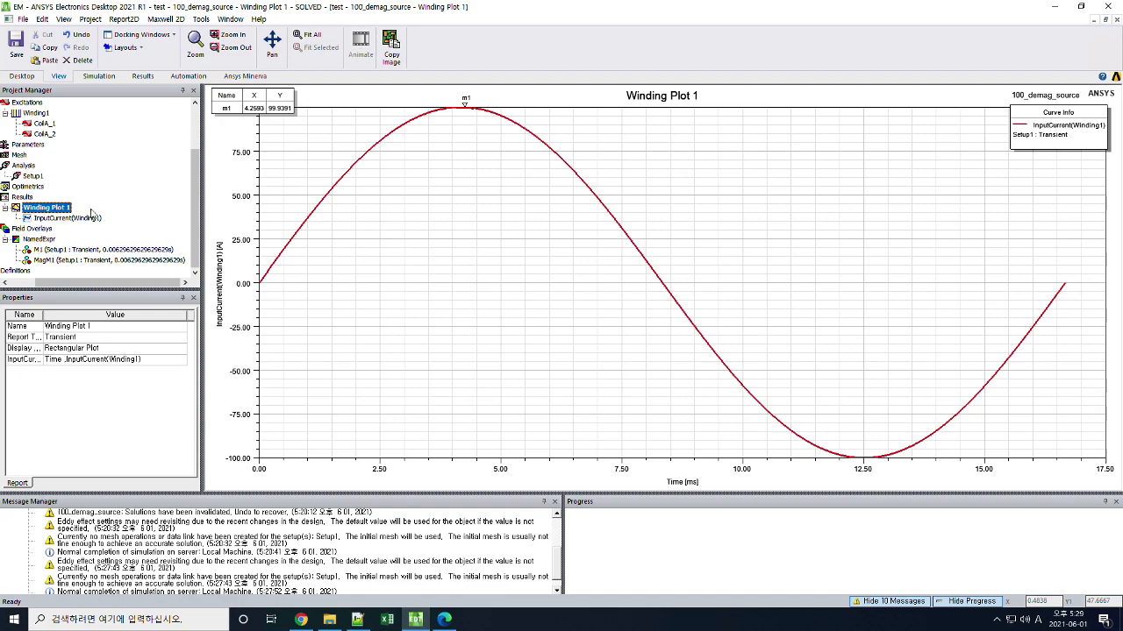
pyautogui.moveTo(200, 175); pyautogui.dragTo(200, 133)
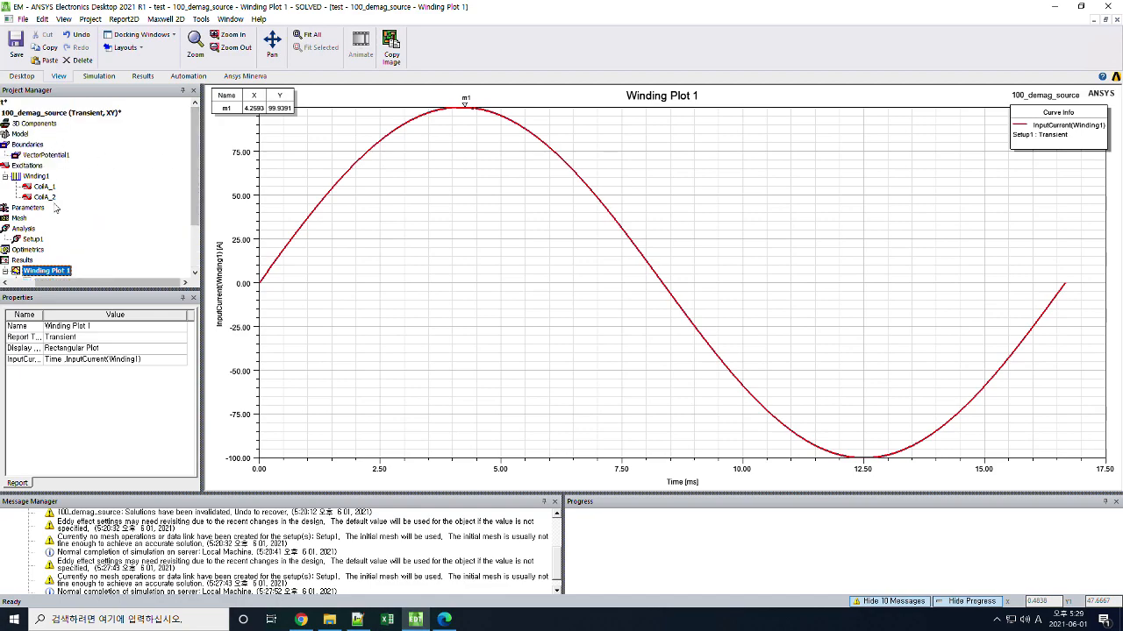
pyautogui.moveTo(30, 285); pyautogui.dragTo(10, 286)
pyautogui.scroll(-2, 188, 251)
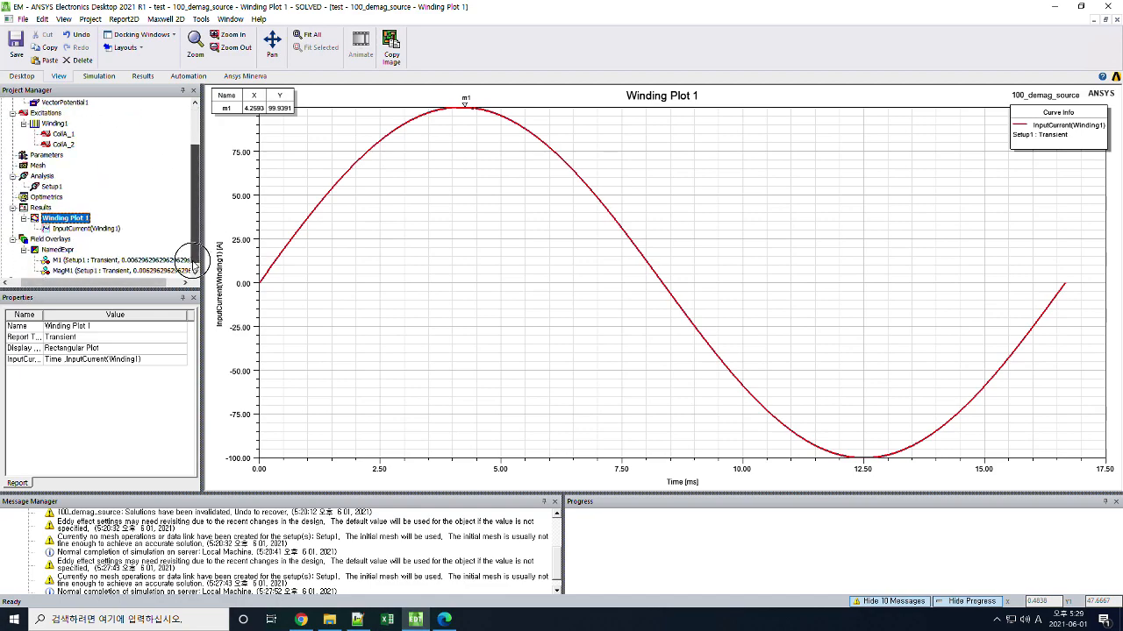
pyautogui.click(58, 241)
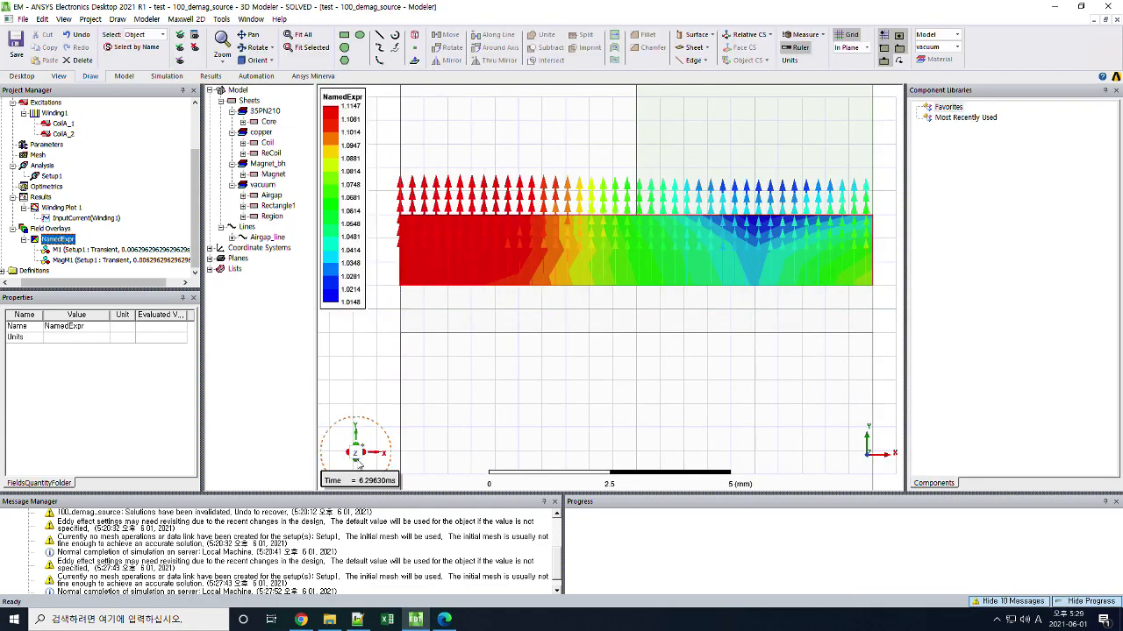
pyautogui.click(63, 207)
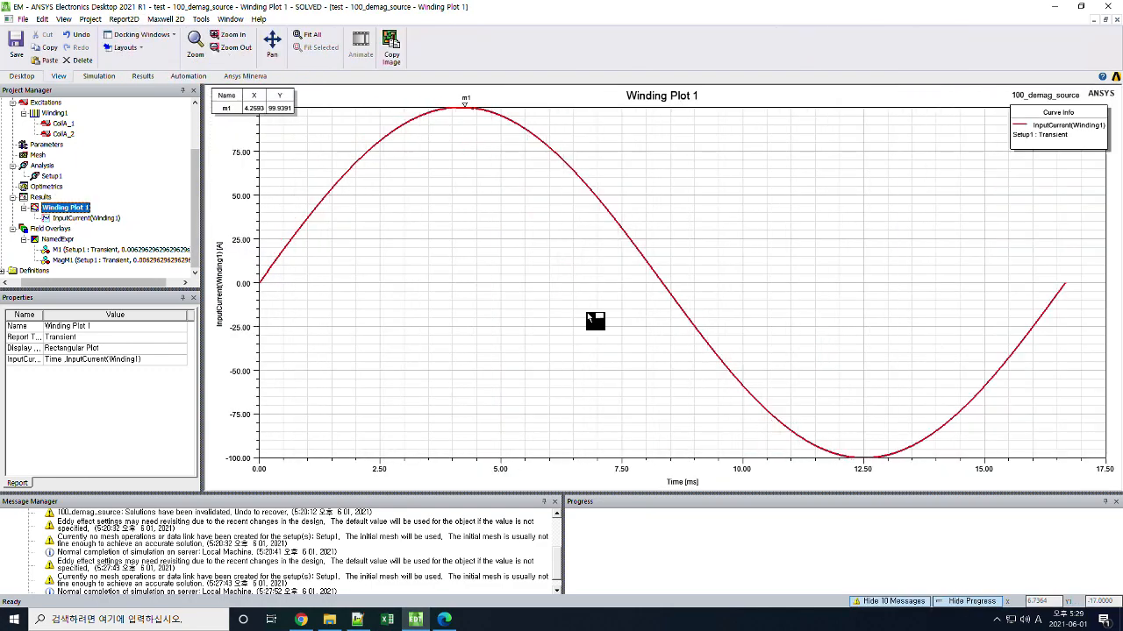
pyautogui.rightClick(655, 294)
pyautogui.click(661, 283)
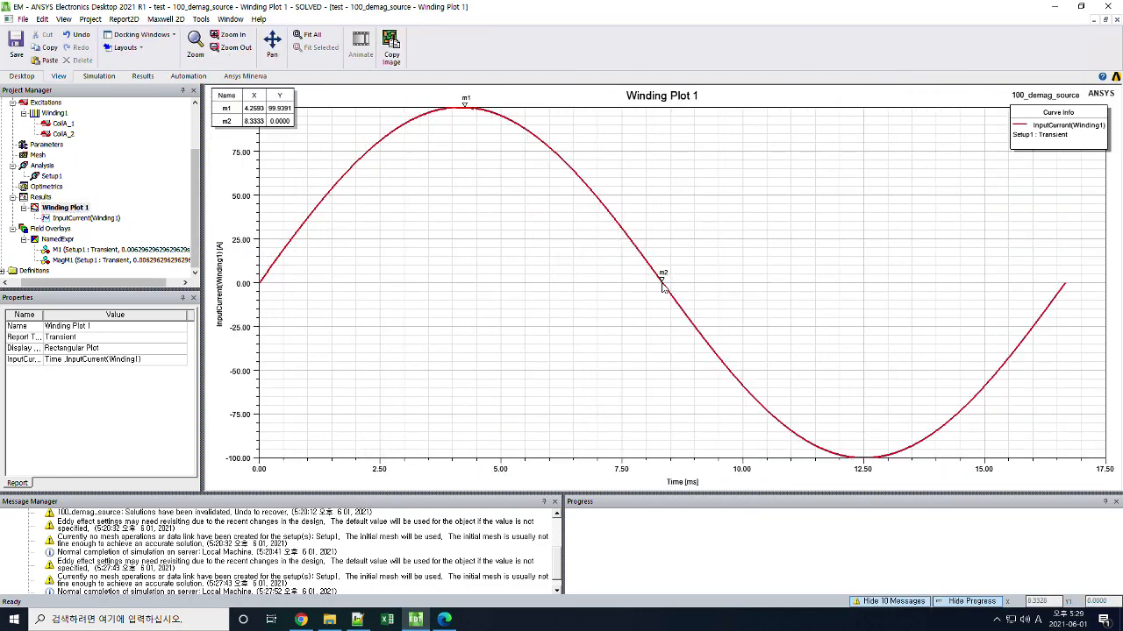
# Go back to the NamedExpr field overlays and set the view context time to 8.33333ms.
pyautogui.click(58, 239)
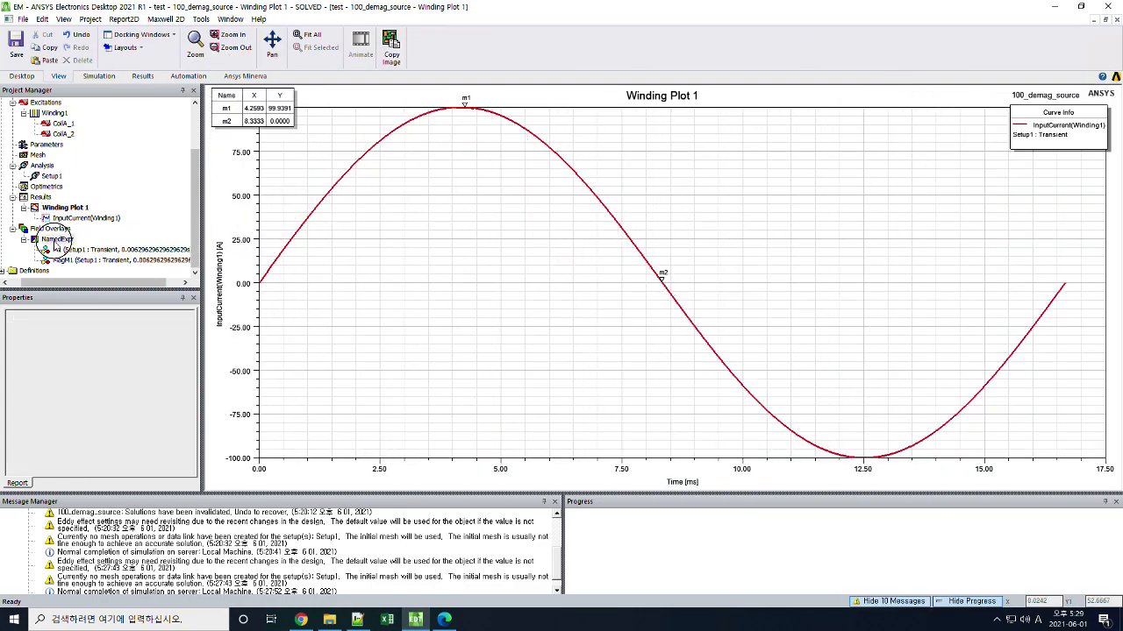
pyautogui.doubleClick(365, 481)
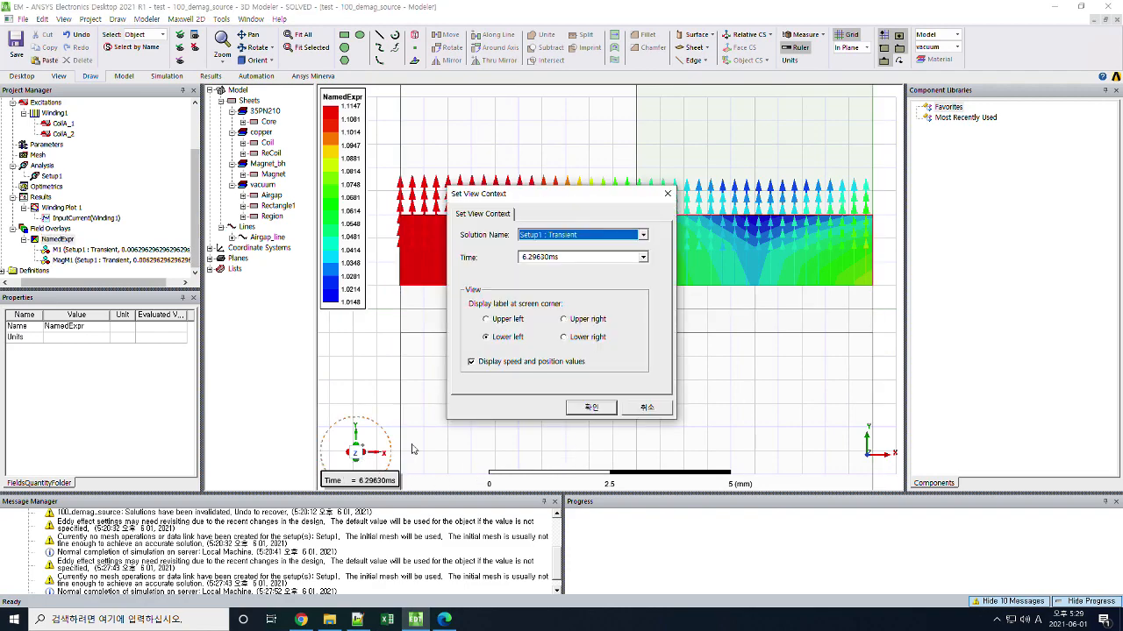
pyautogui.click(641, 259)
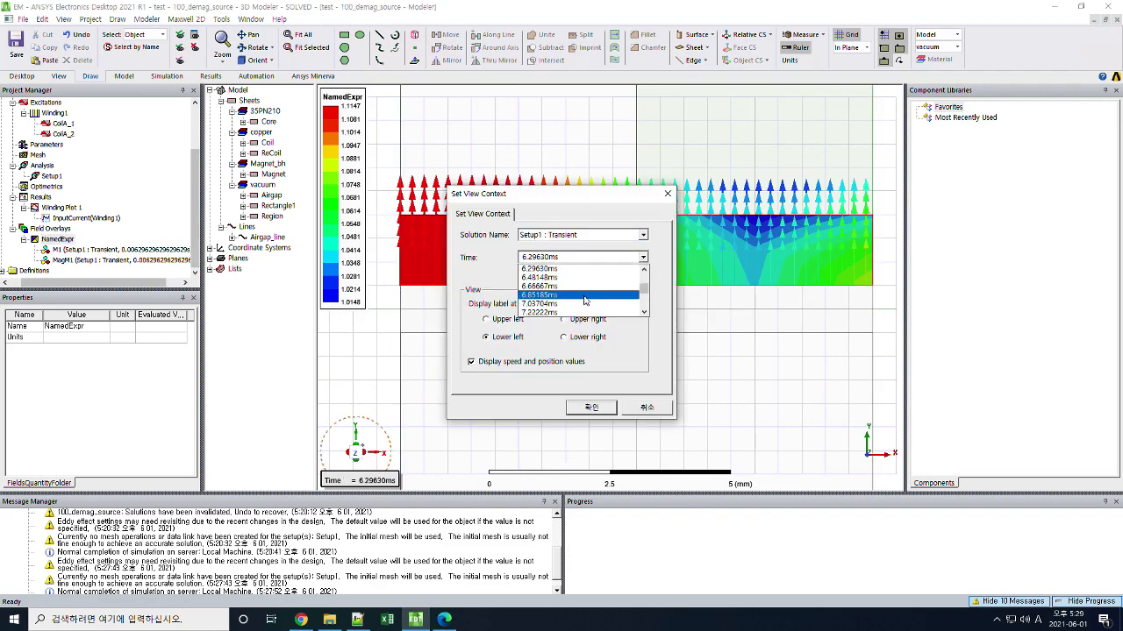
pyautogui.scroll(-2, 579, 299)
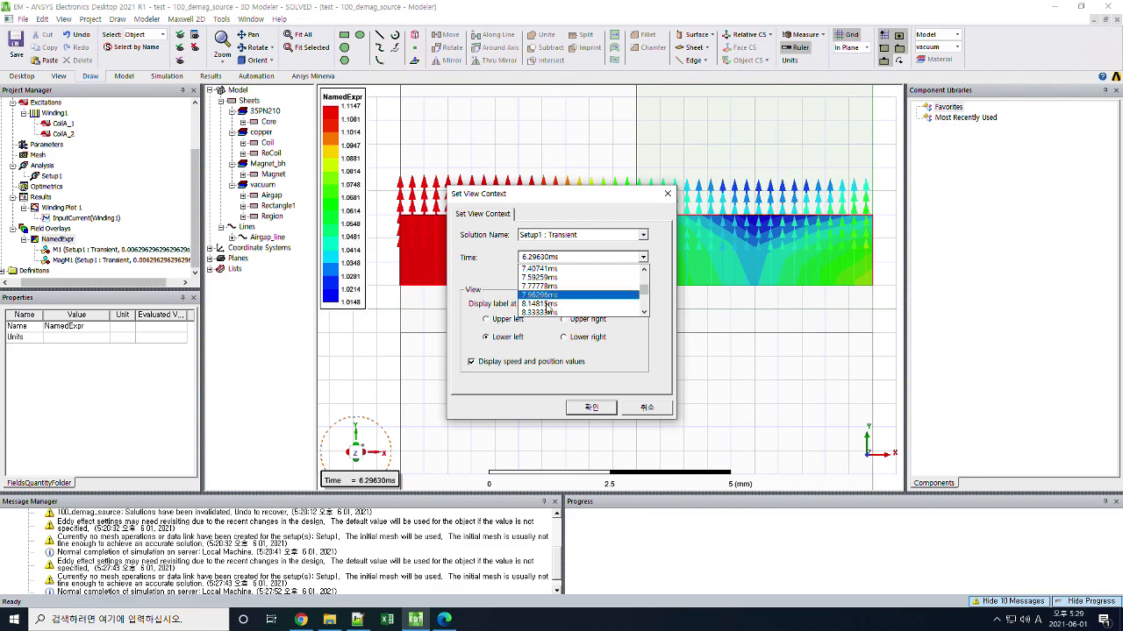
pyautogui.click(542, 312)
pyautogui.click(589, 407)
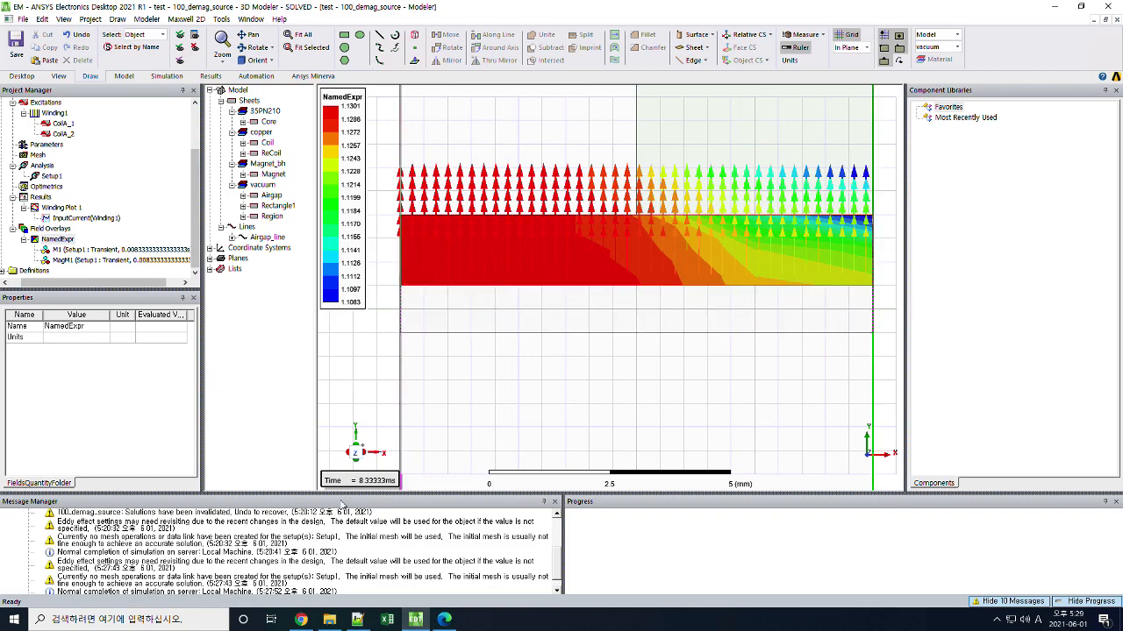
# Set the view context time back to 0.00000s for the M1 and MagM1 plots.
pyautogui.doubleClick(374, 483)
pyautogui.moveTo(554, 204); pyautogui.dragTo(212, 242)
pyautogui.click(301, 294)
pyautogui.moveTo(307, 327); pyautogui.dragTo(304, 303)
pyautogui.click(260, 307)
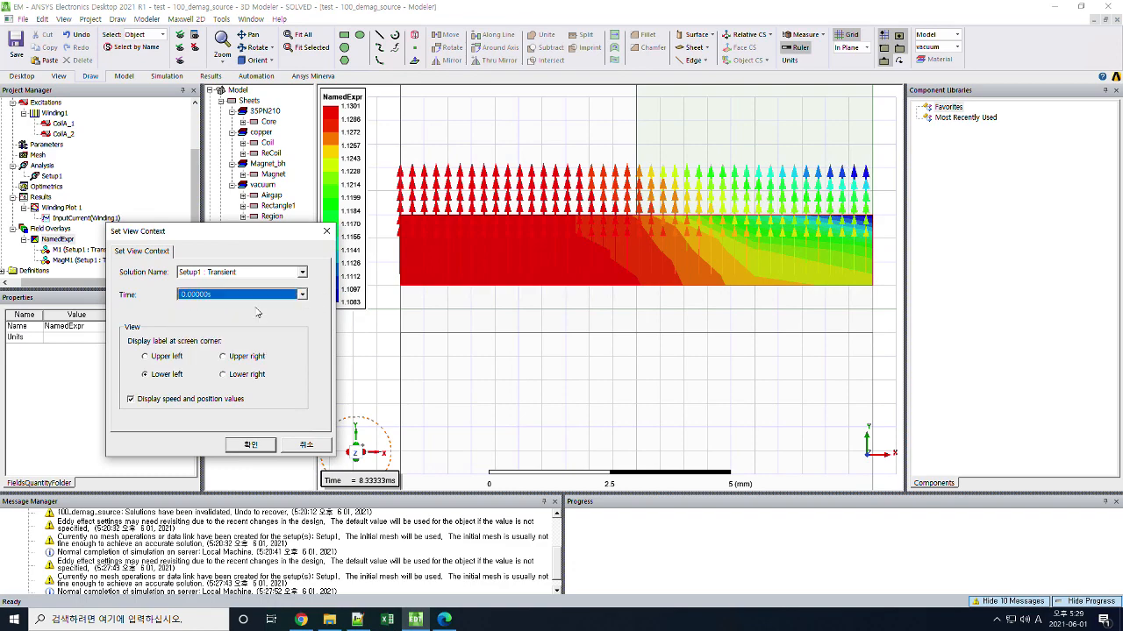
pyautogui.click(251, 445)
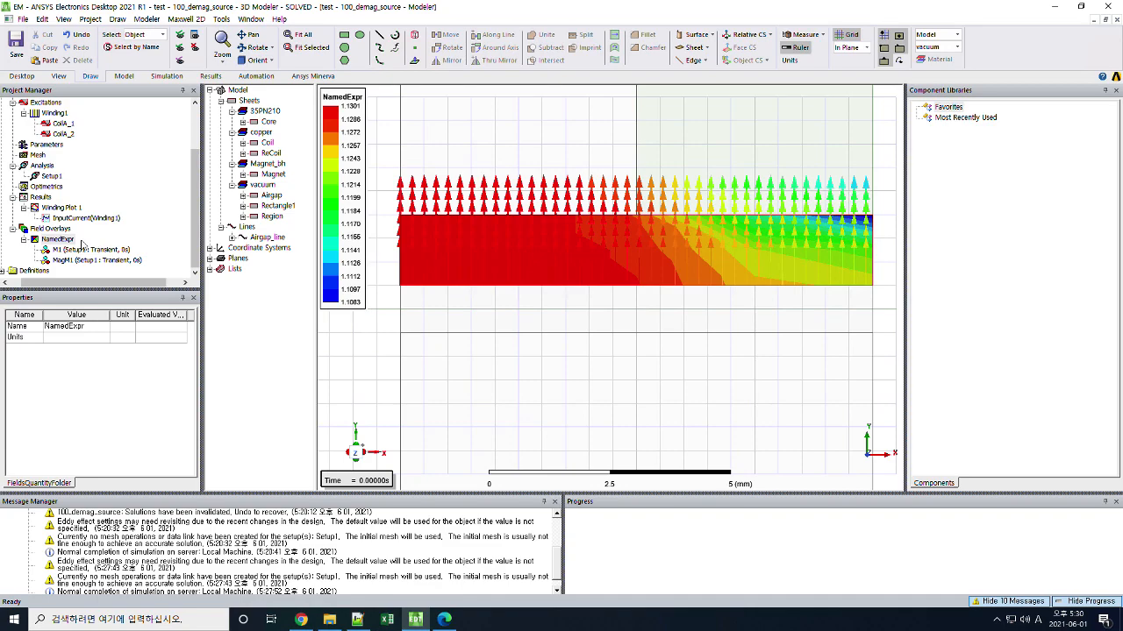
# Create a new transient rectangular plot of FluxLinkage(Winding1) against Time for Setup1 : Transient.
pyautogui.doubleClick(54, 211)
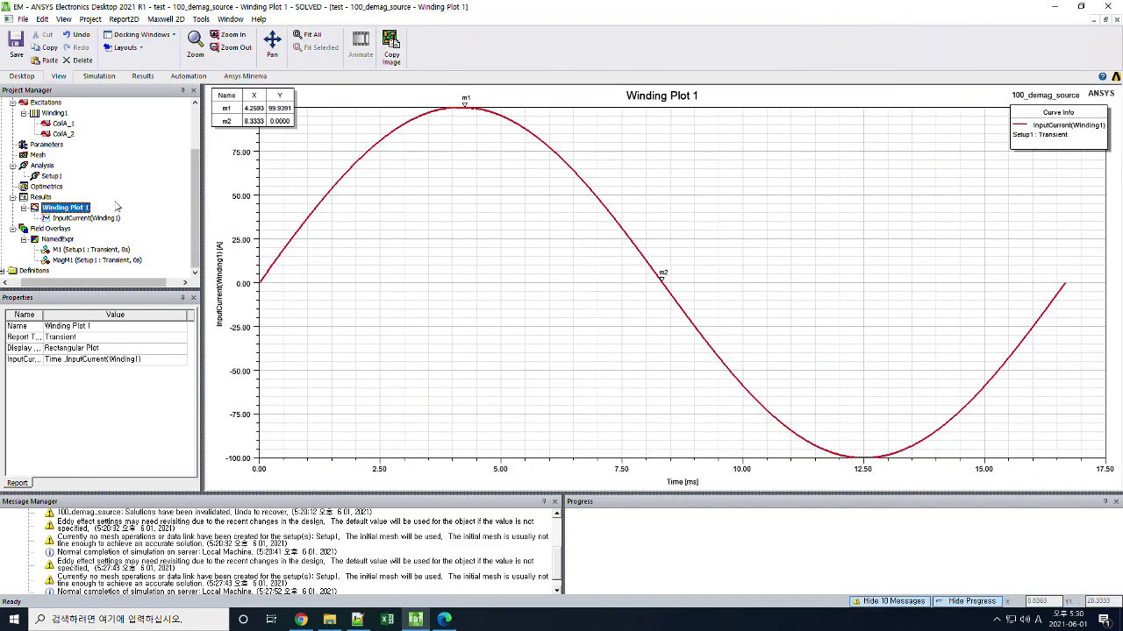
pyautogui.rightClick(42, 198)
pyautogui.moveTo(125, 222)
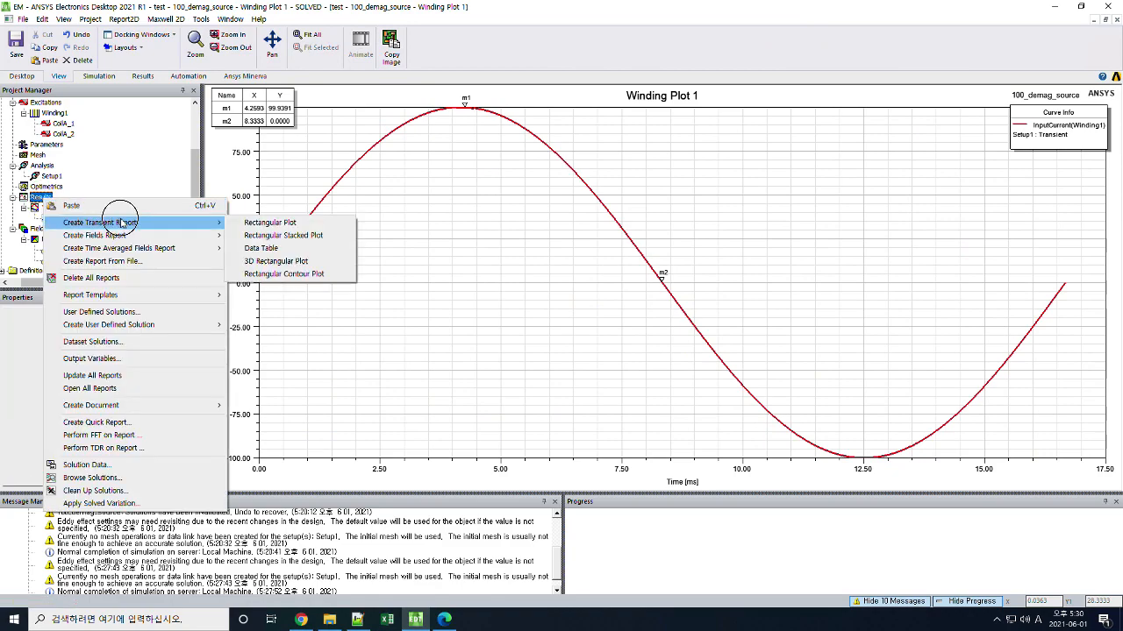
pyautogui.click(265, 225)
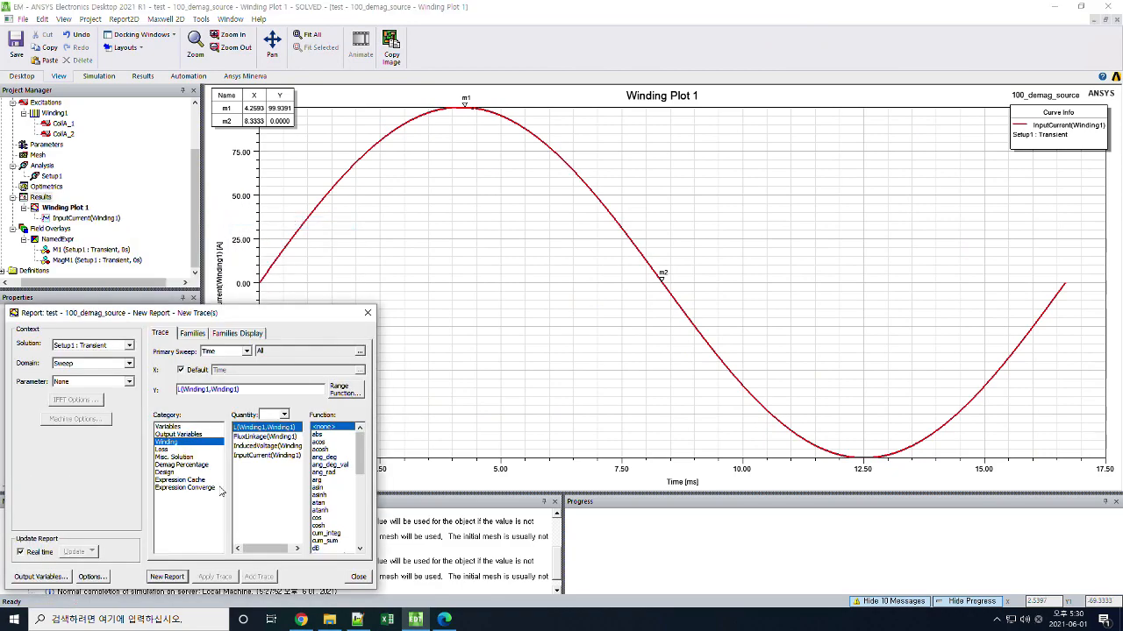
pyautogui.click(263, 436)
pyautogui.click(167, 577)
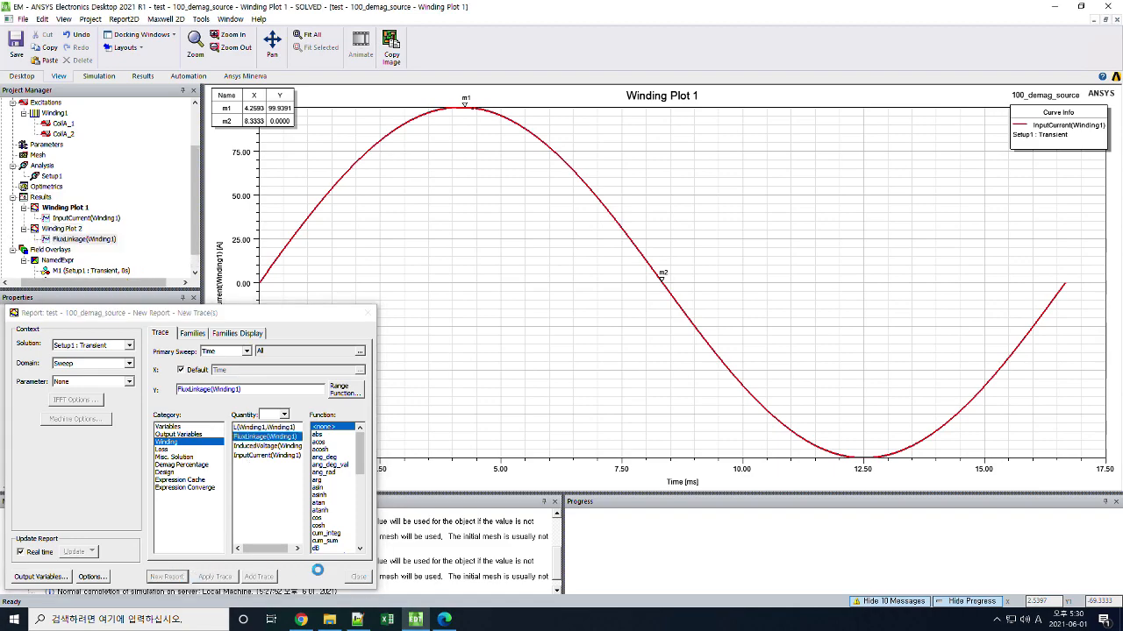
# Close the report dialog and review the magnetization computation settings of 100_demag_source without changing them.
pyautogui.click(358, 576)
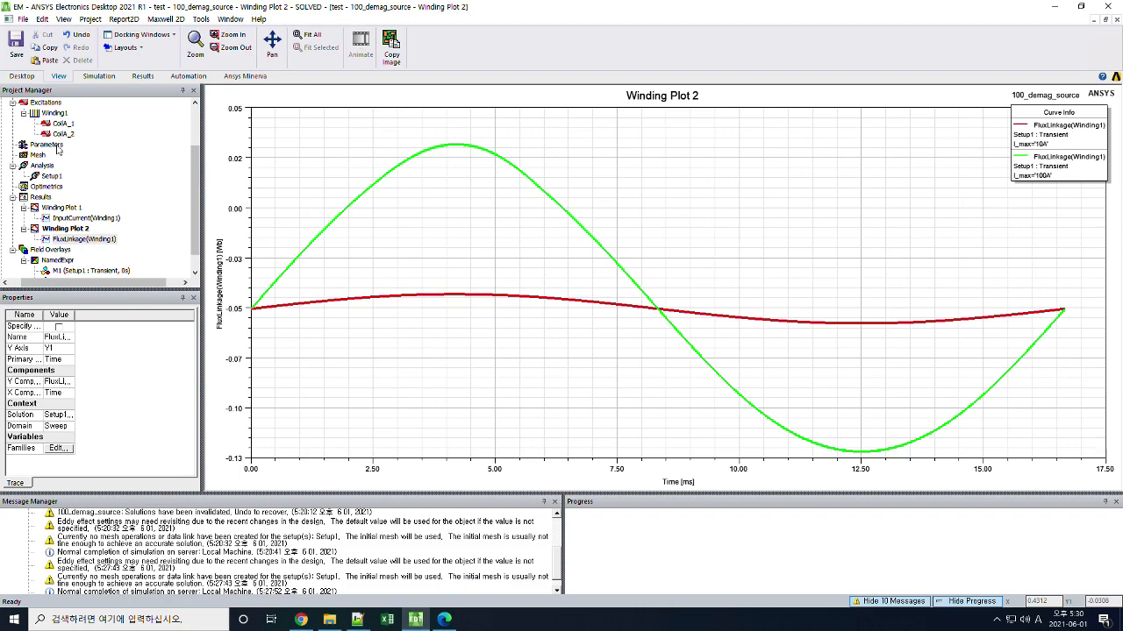
pyautogui.rightClick(35, 103)
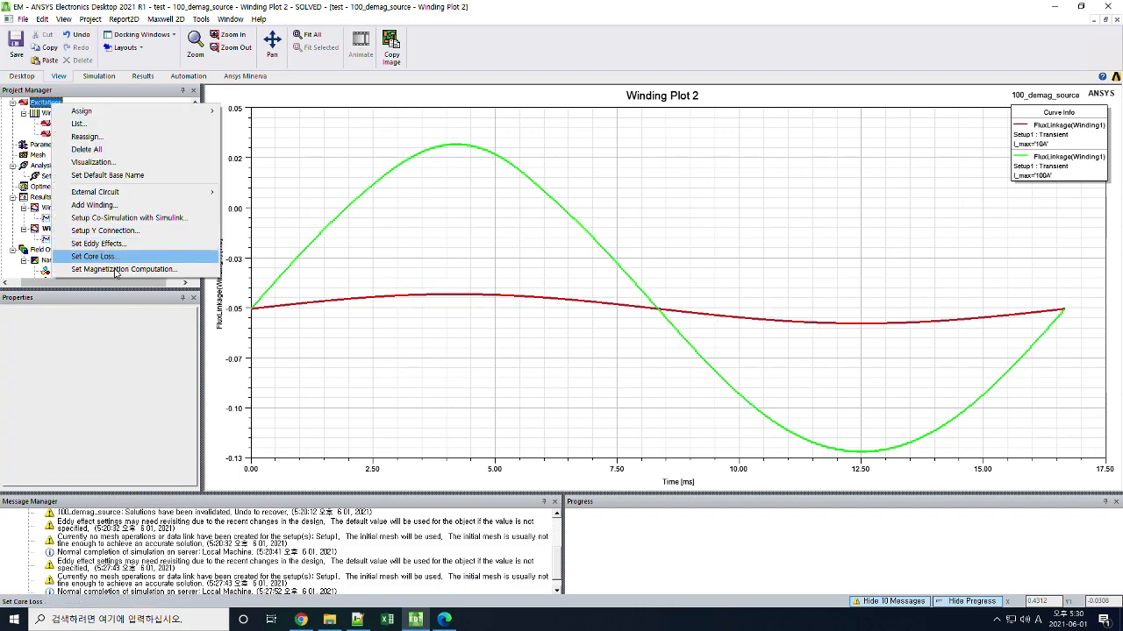
pyautogui.click(118, 269)
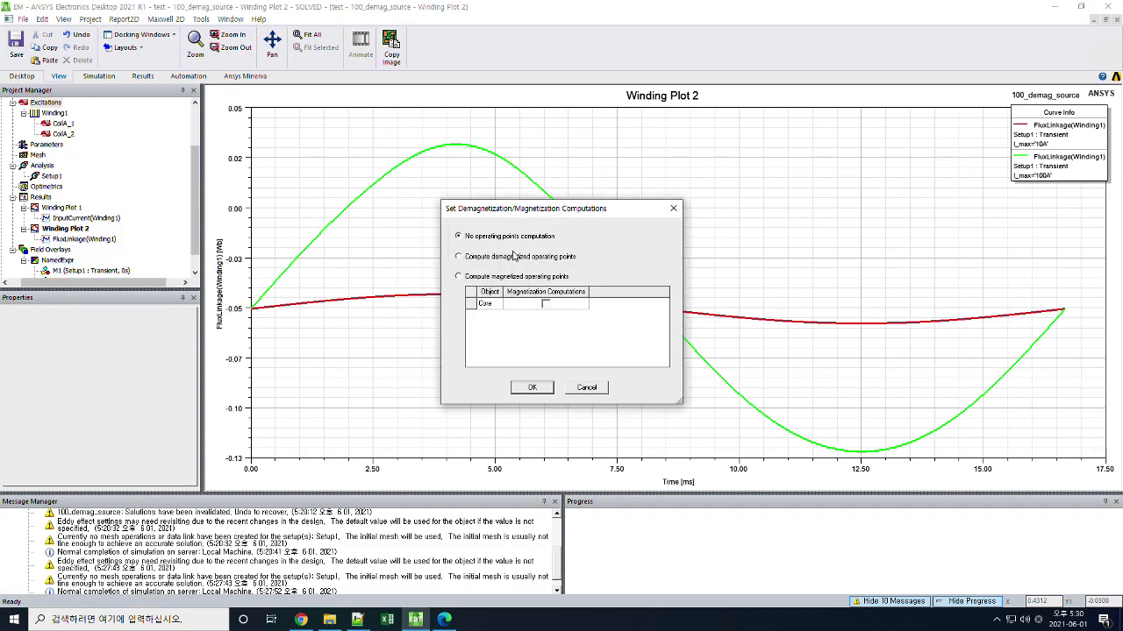
pyautogui.click(586, 388)
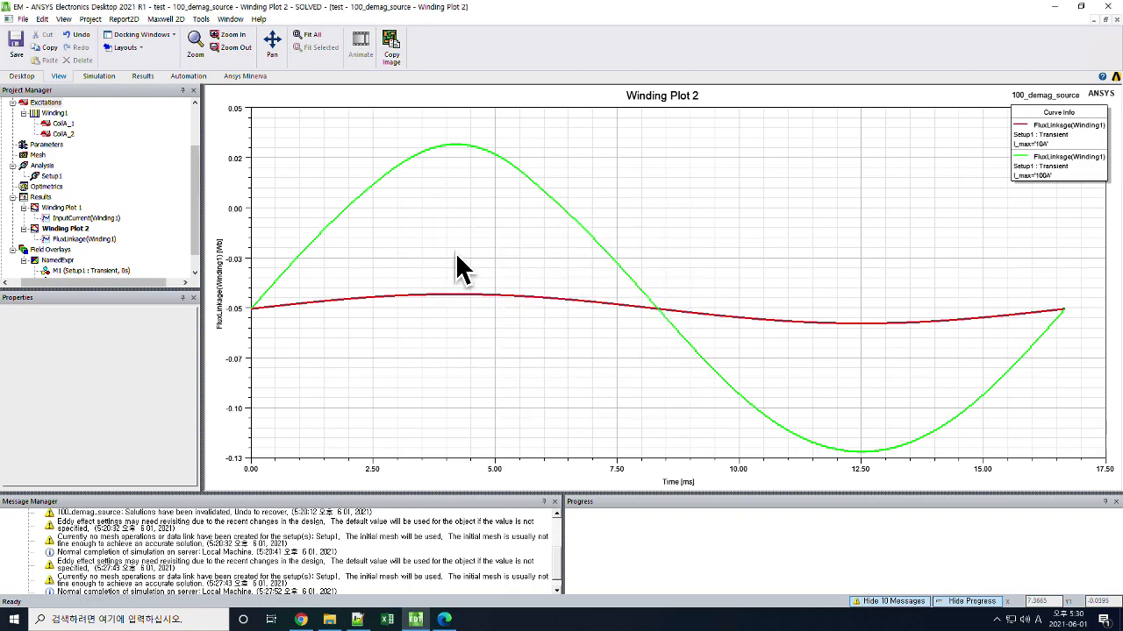
# Copy the 100_demag_source design, paste it into the test project and expand the copy's contents.
pyautogui.moveTo(192, 239)
pyautogui.mouseDown()
pyautogui.moveTo(188, 193)
pyautogui.moveTo(188, 219)
pyautogui.mouseUp()
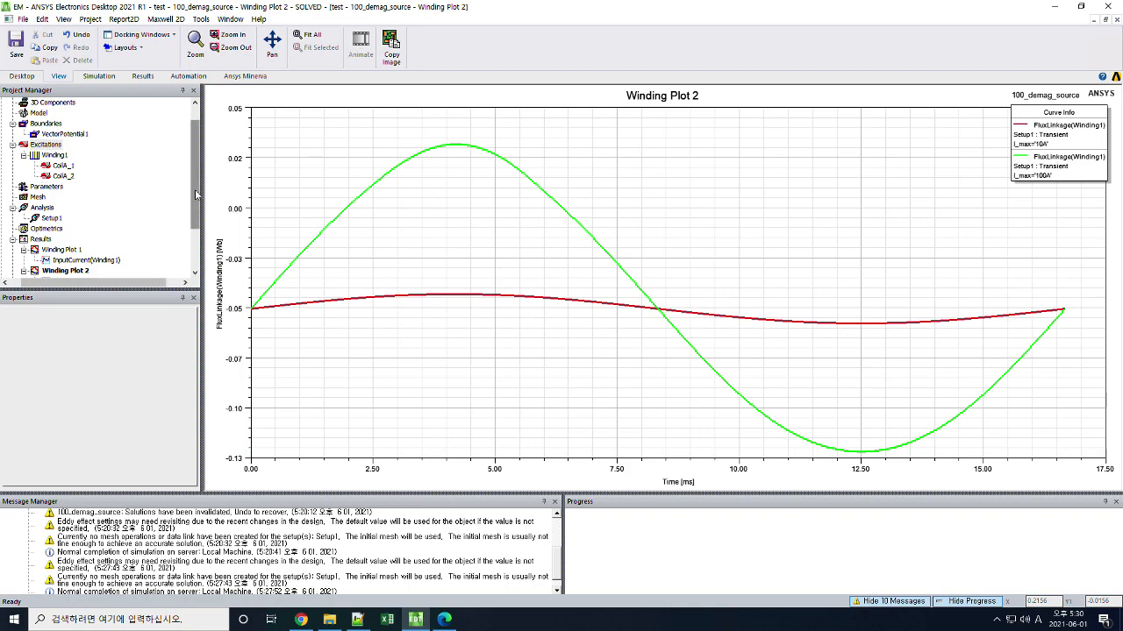
pyautogui.moveTo(195, 193); pyautogui.dragTo(155, 150)
pyautogui.click(5, 113)
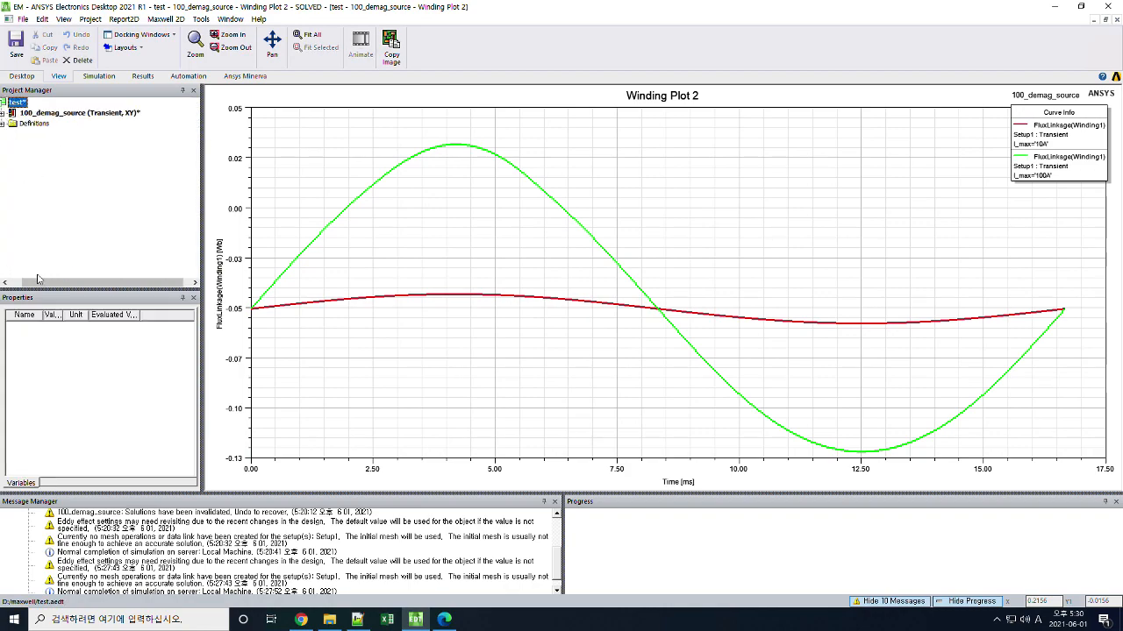
pyautogui.click(34, 103)
pyautogui.hotkey('ctrl', 'v')
pyautogui.click(16, 124)
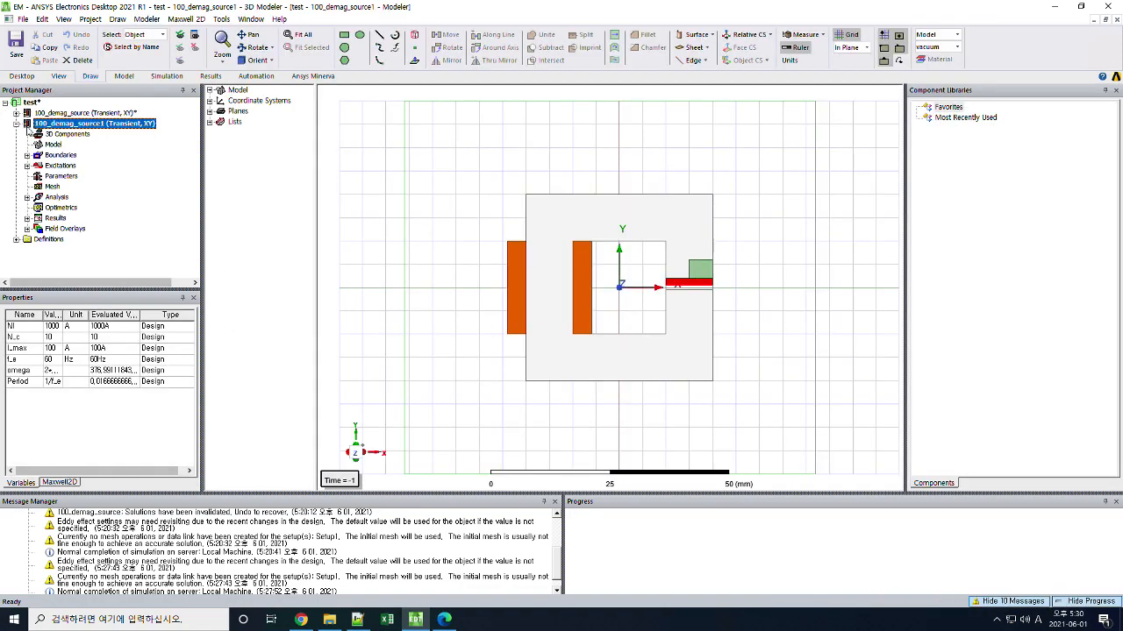
# Set the copied design's magnetization computation to compute demagnetized operating points.
pyautogui.rightClick(49, 166)
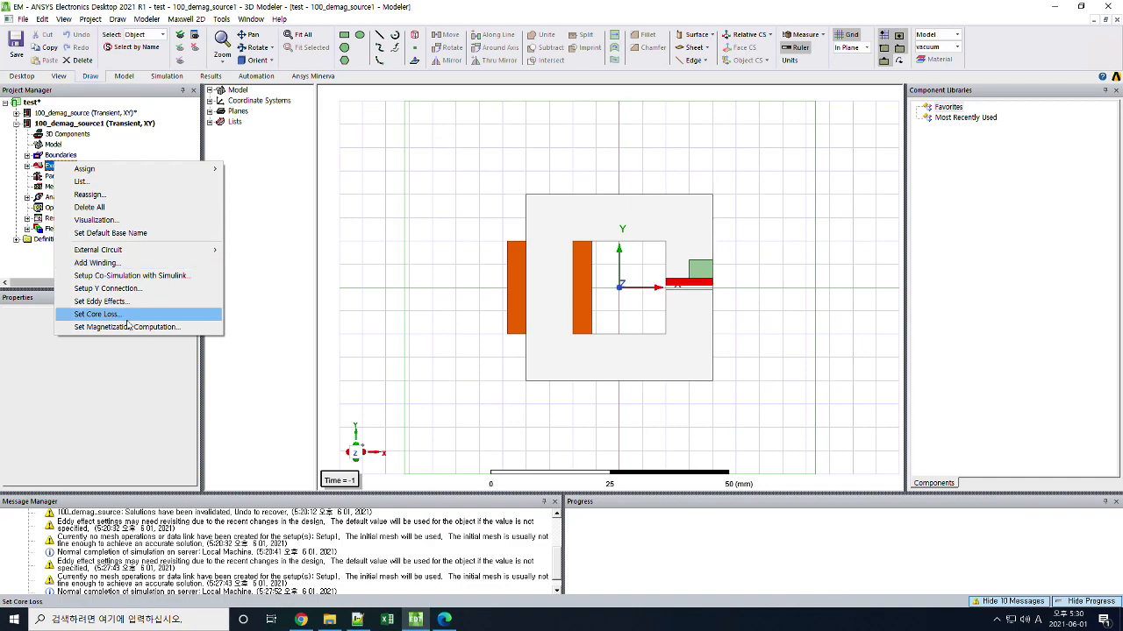
pyautogui.click(171, 326)
pyautogui.click(537, 307)
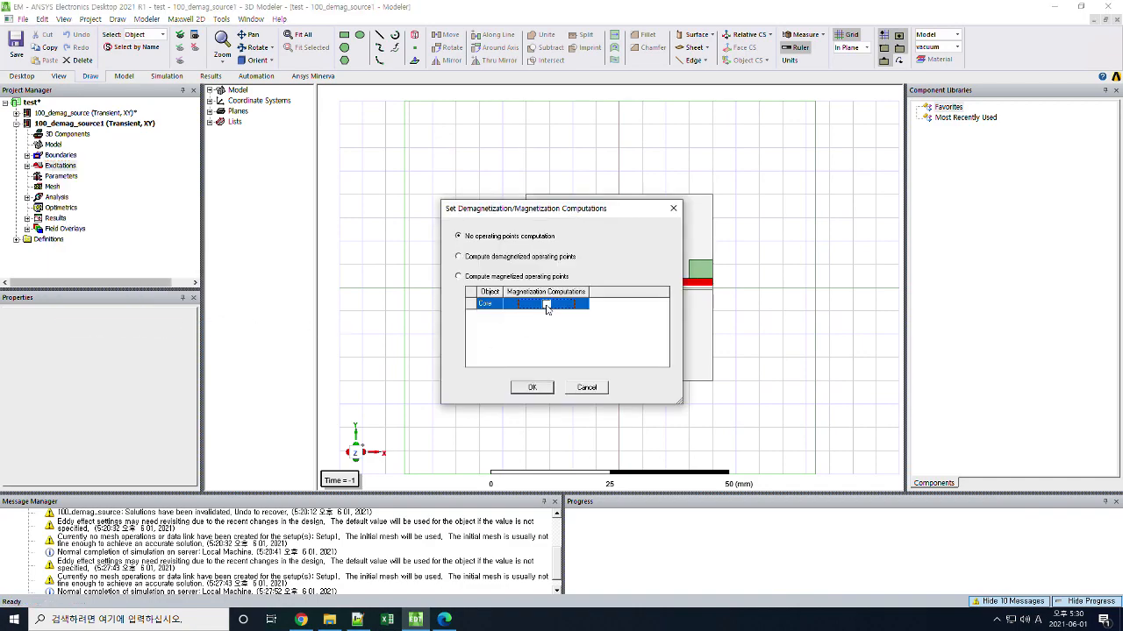
pyautogui.click(467, 257)
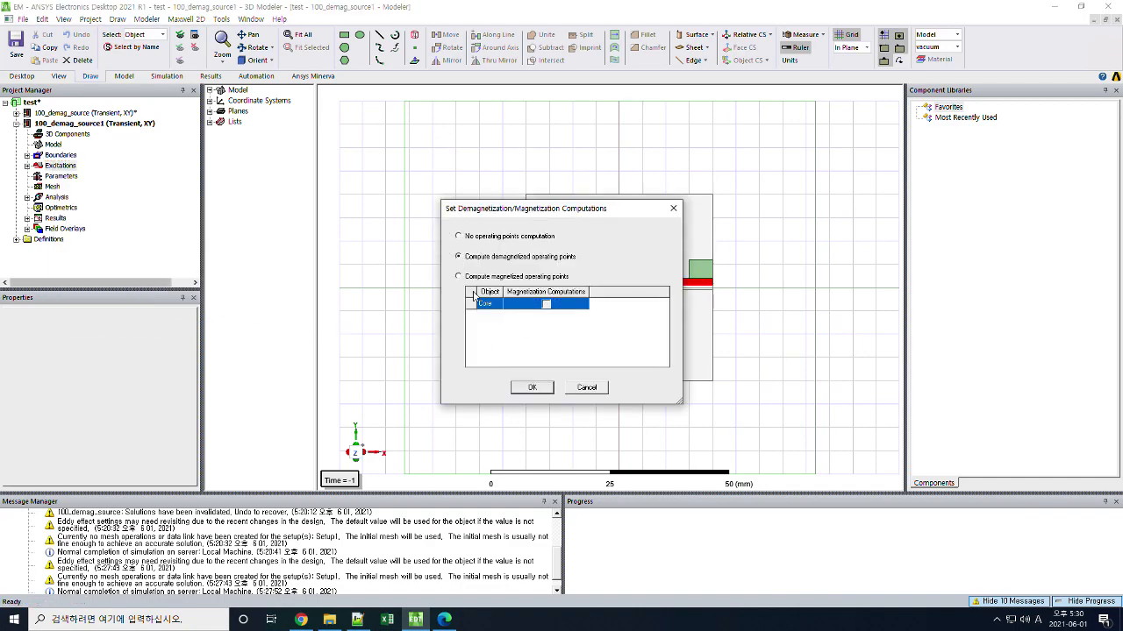
pyautogui.click(533, 387)
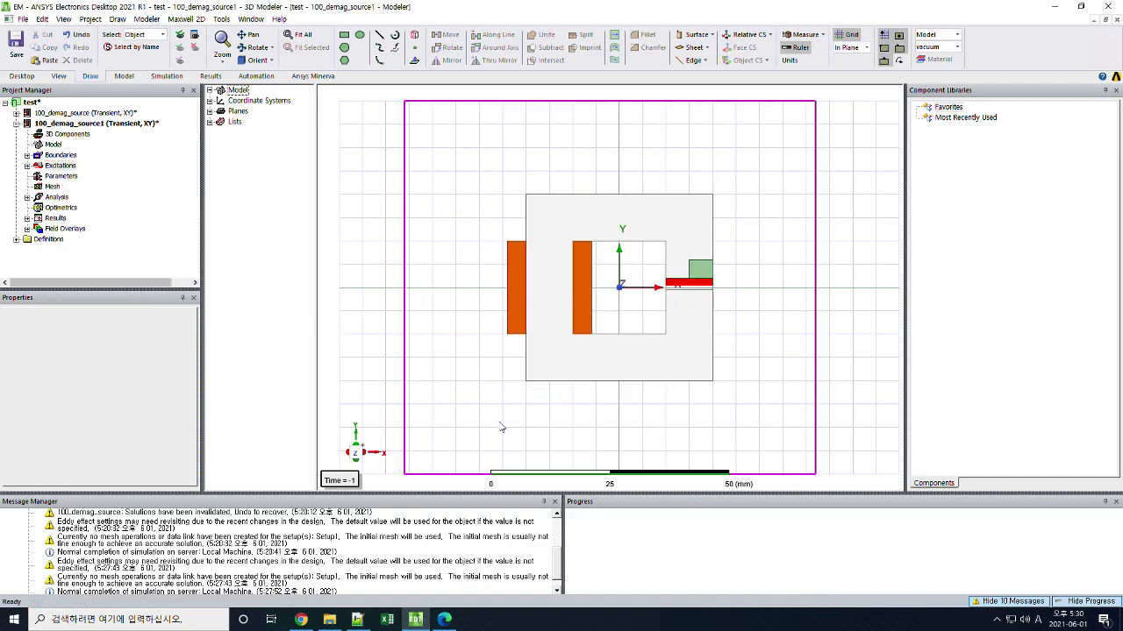
# Run the analysis of Setup1 in the copied design 100_demag_source1.
pyautogui.click(27, 197)
pyautogui.click(66, 207)
pyautogui.rightClick(66, 207)
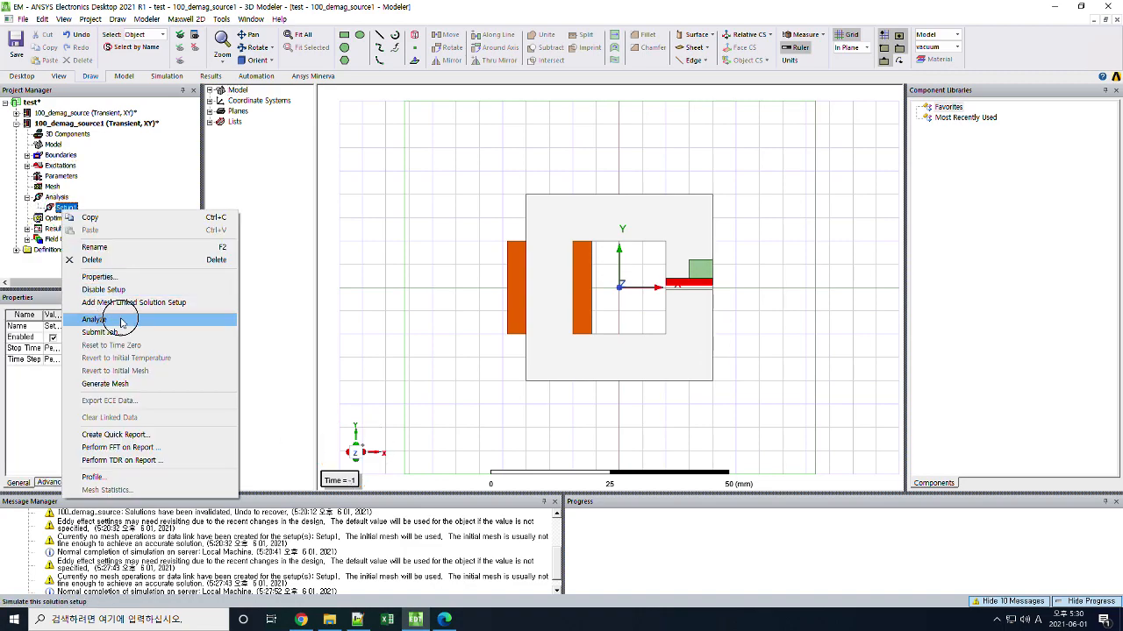
pyautogui.click(94, 319)
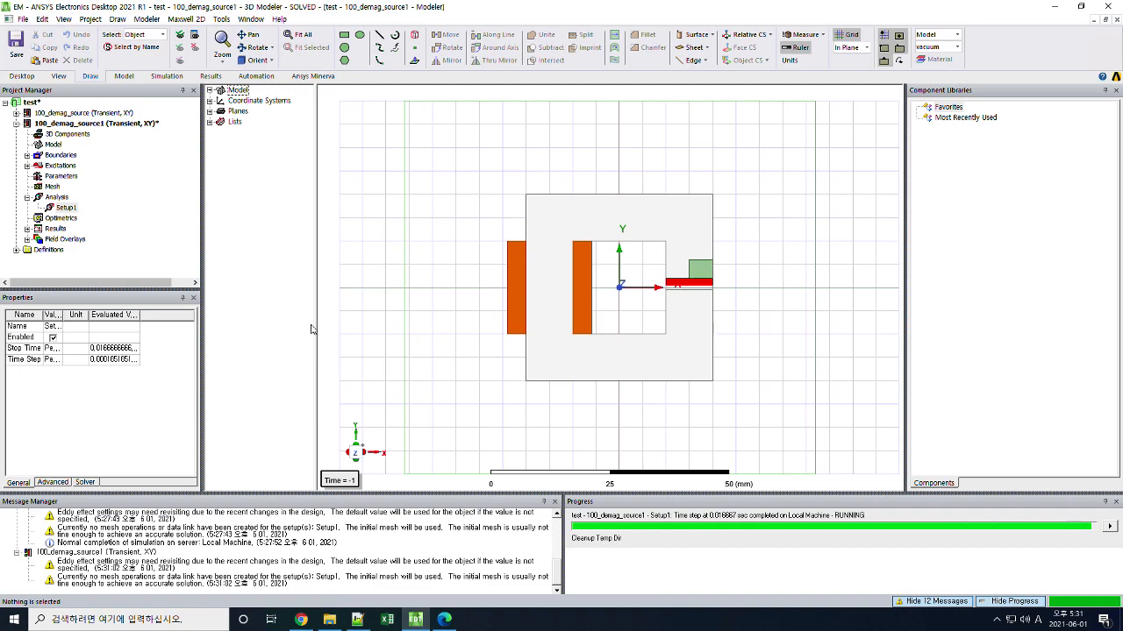
# Set the view context to Setup1 : Transient at 0.00000s and tie the M1 and MagM1 plots to the Modeler window.
pyautogui.doubleClick(341, 481)
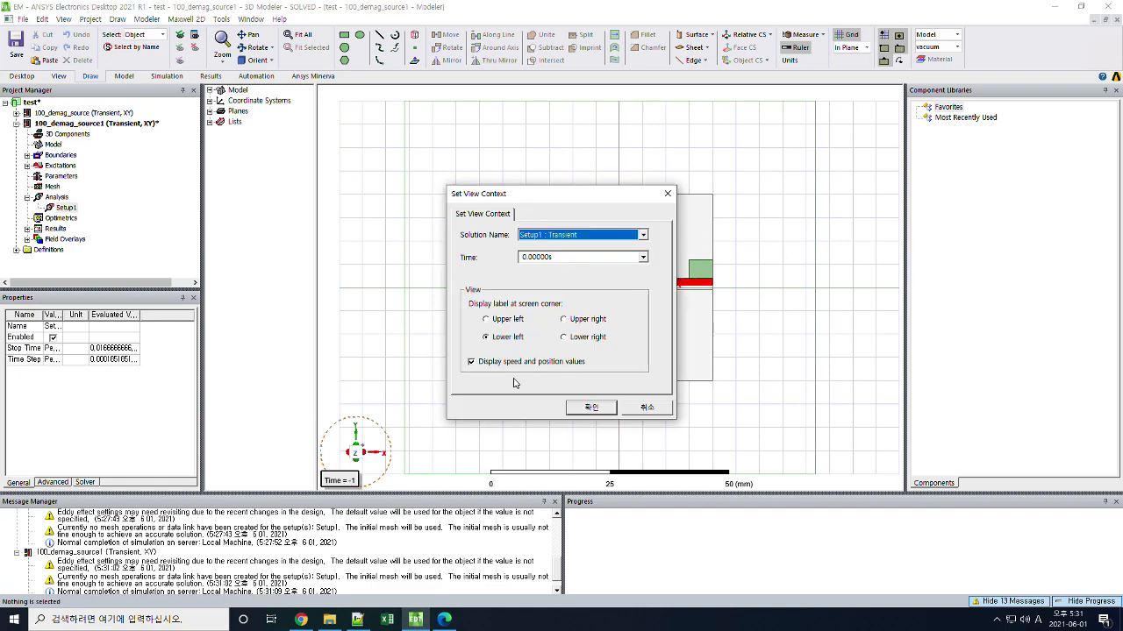
pyautogui.click(591, 405)
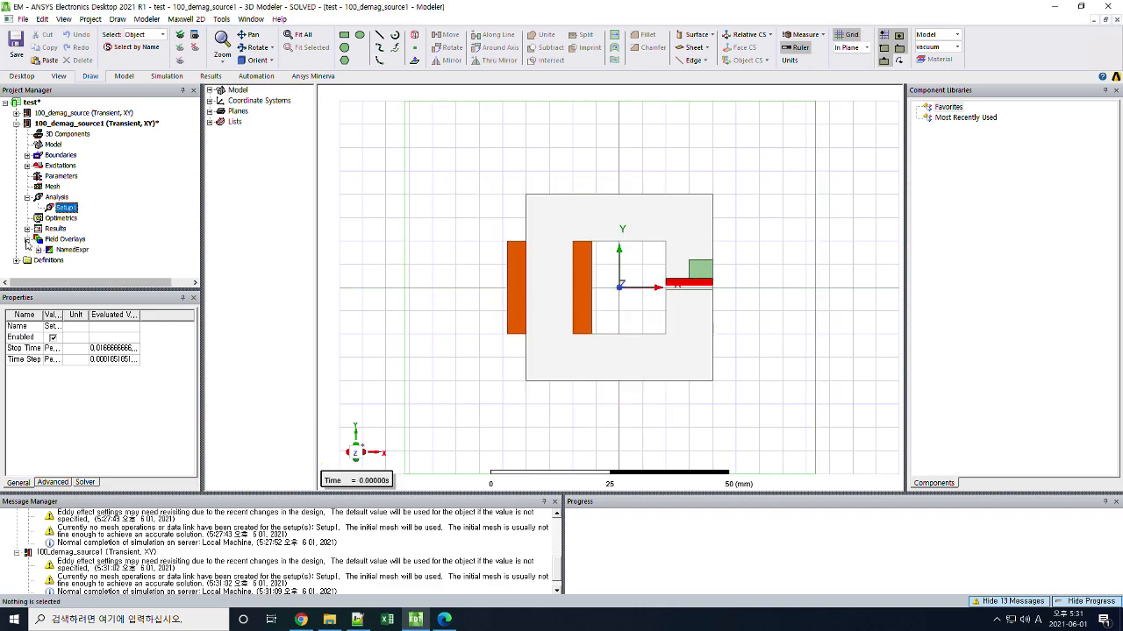
pyautogui.doubleClick(77, 261)
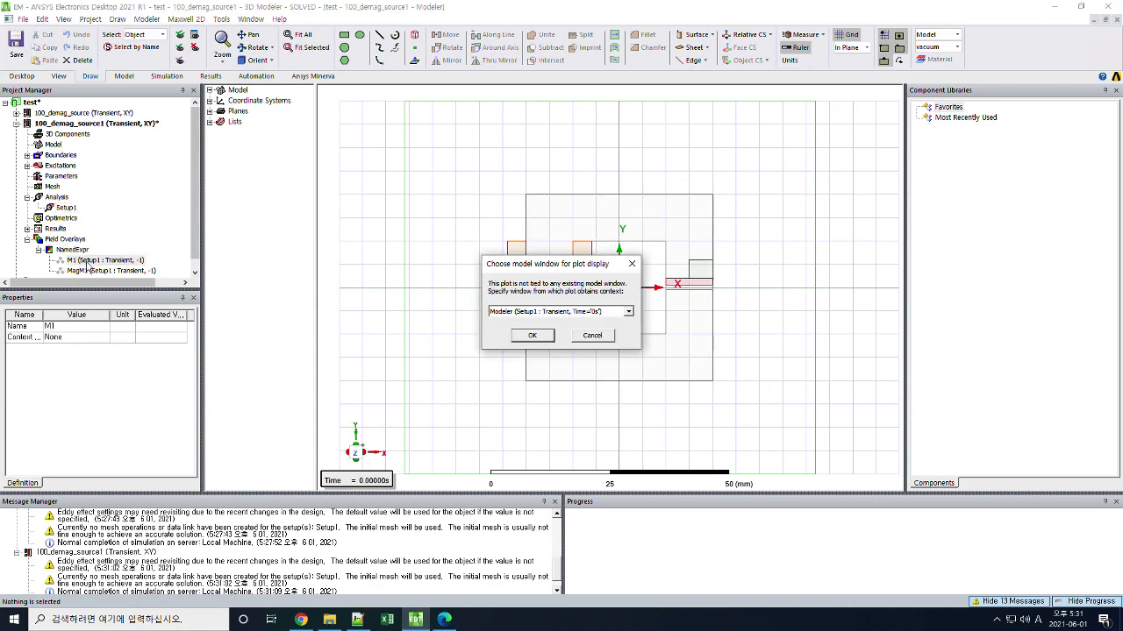
pyautogui.click(533, 336)
pyautogui.doubleClick(107, 274)
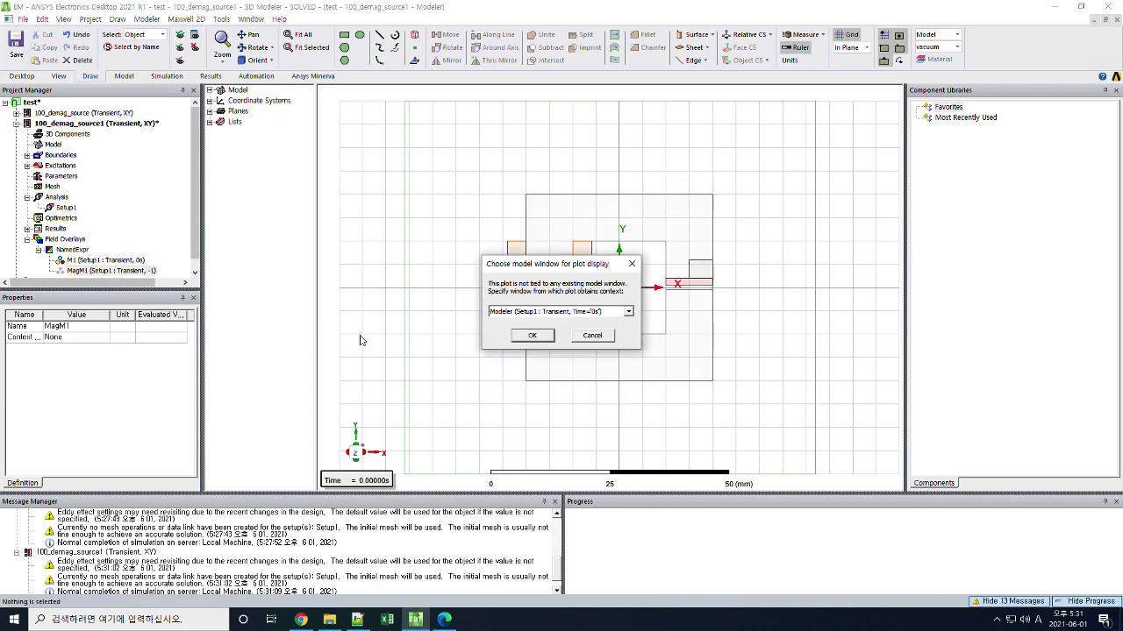
pyautogui.click(532, 337)
# Examine the M1 vectors and magnetization distribution on the magnet at close range.
pyautogui.click(99, 261)
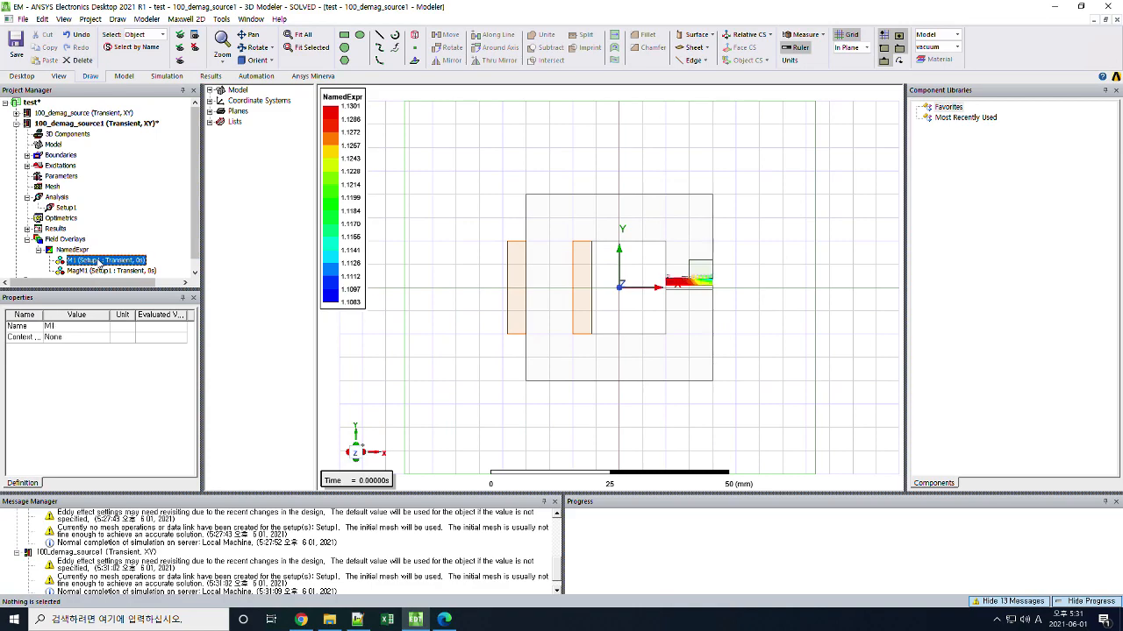
pyautogui.click(99, 262)
pyautogui.scroll(4, 694, 285)
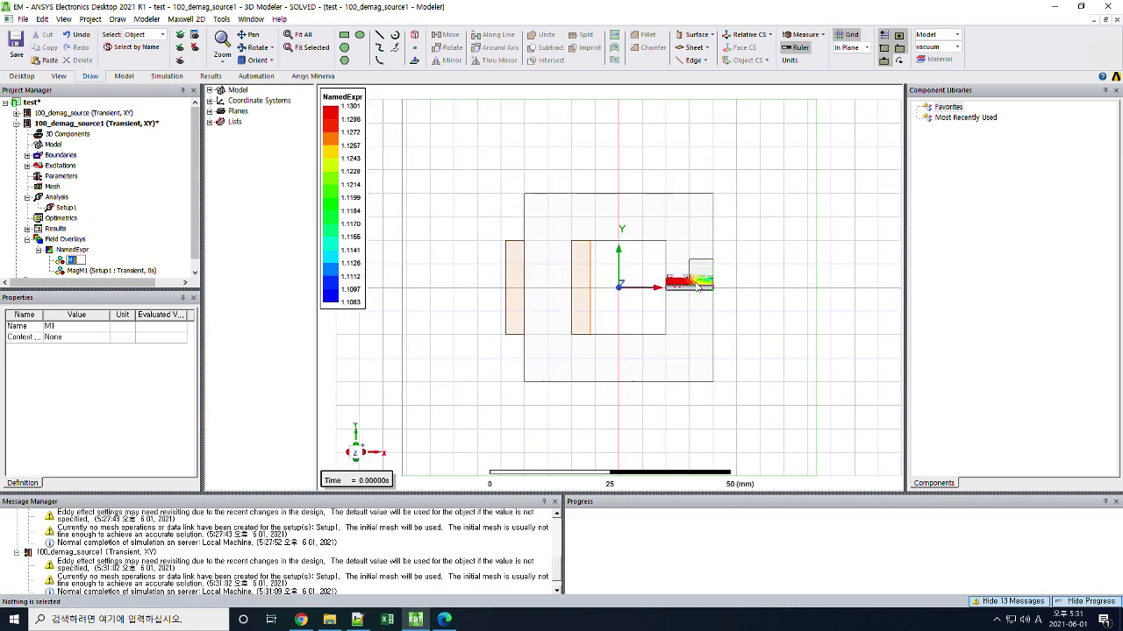
pyautogui.scroll(8, 694, 288)
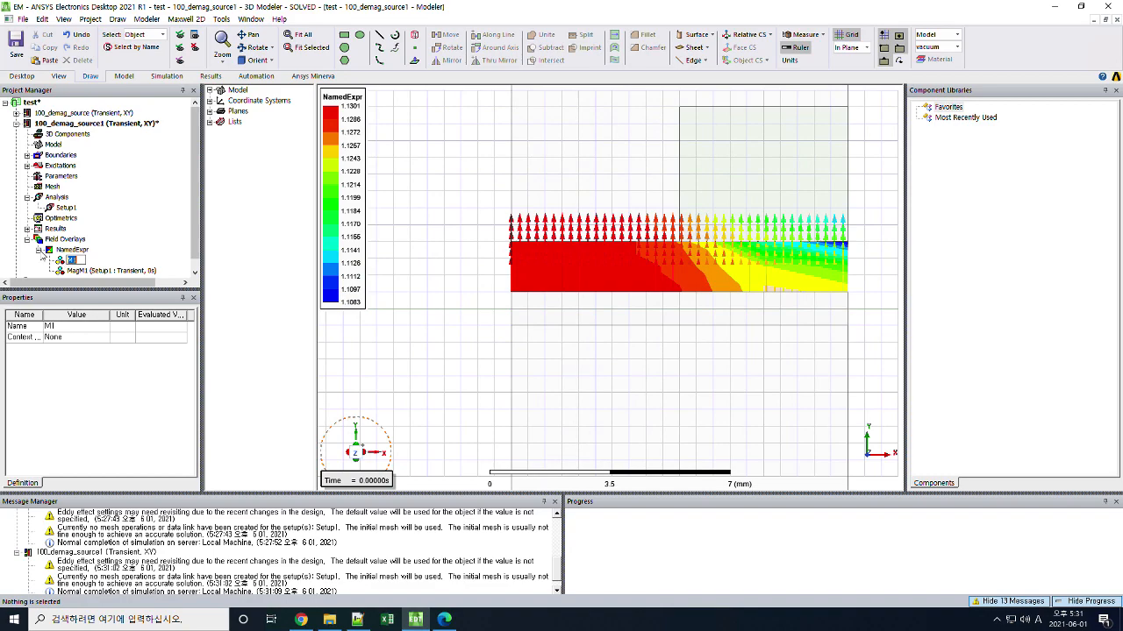
pyautogui.press('Return')
# Check the input current's peak and zero-crossing times in Winding Plot 1 and return to the copied design's model view.
pyautogui.click(27, 229)
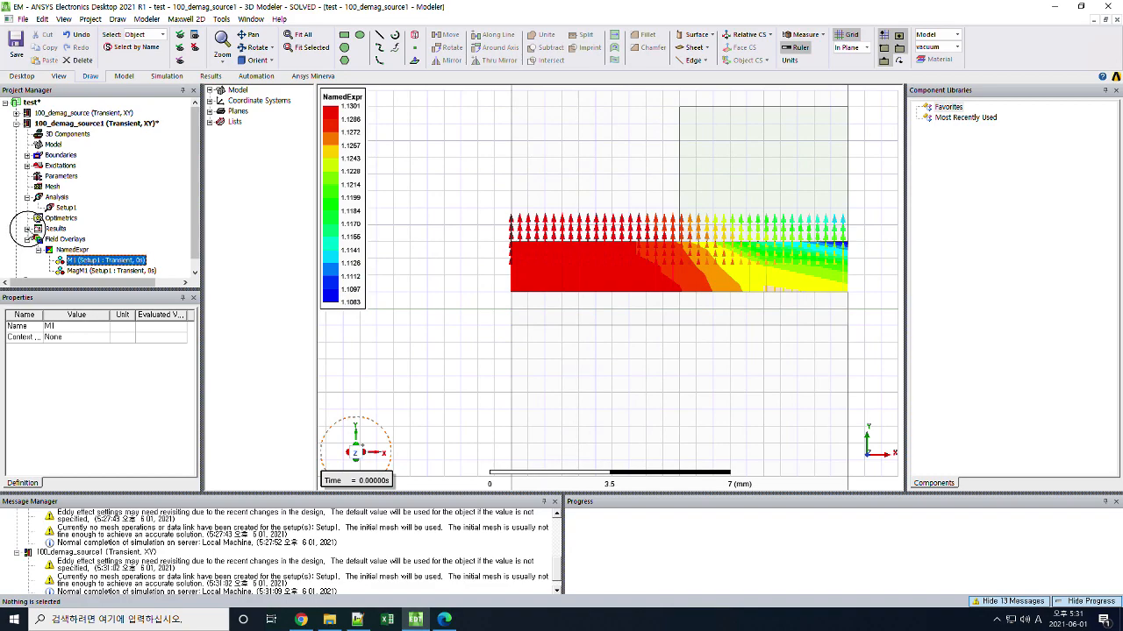
pyautogui.doubleClick(79, 240)
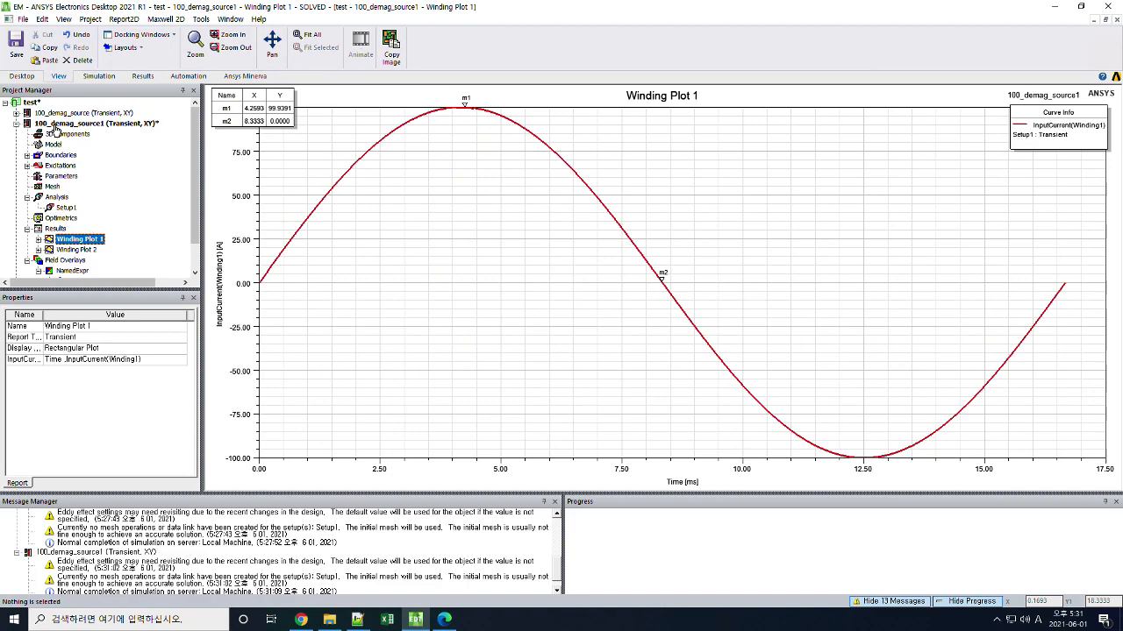
pyautogui.doubleClick(54, 124)
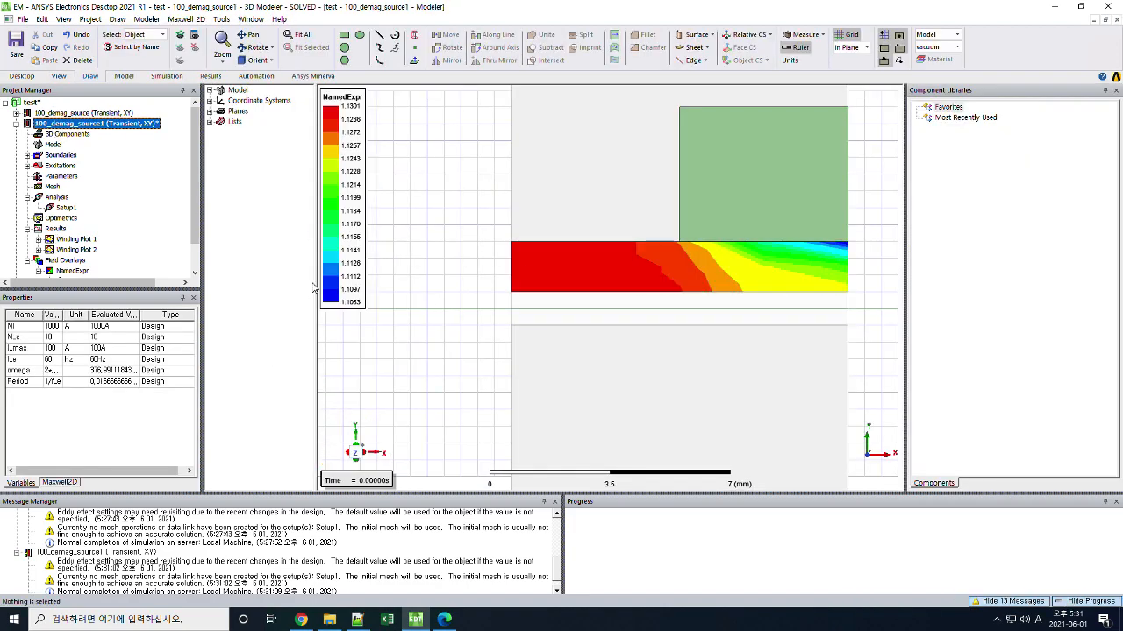
# Set the view context time to 4.07407ms for the copied design's field plots.
pyautogui.doubleClick(366, 482)
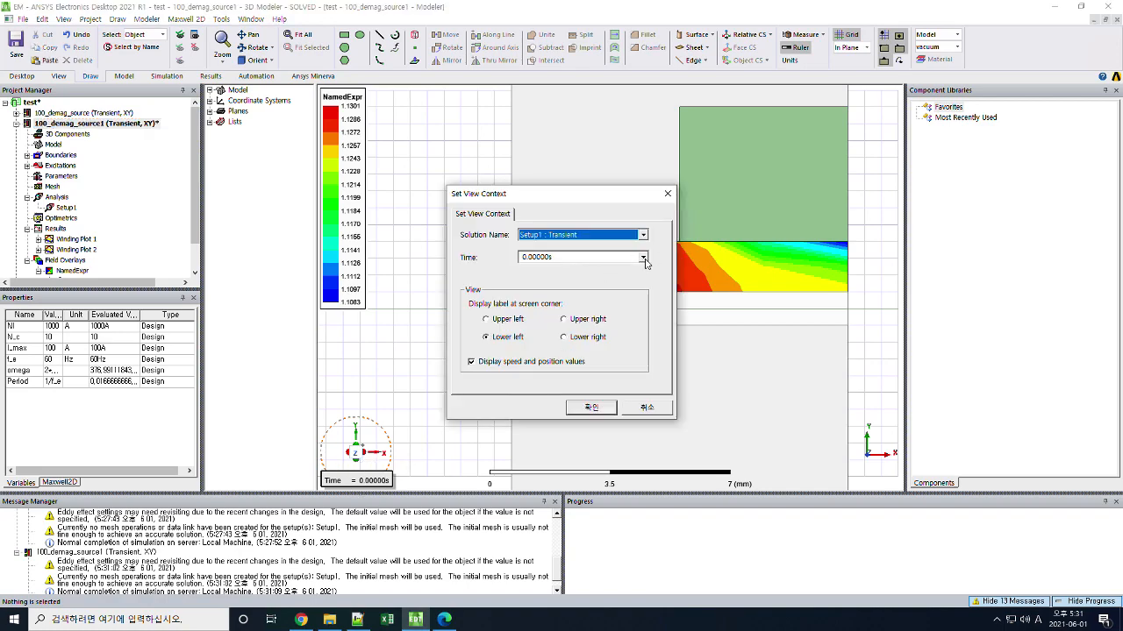
pyautogui.click(643, 258)
pyautogui.moveTo(644, 277); pyautogui.dragTo(648, 292)
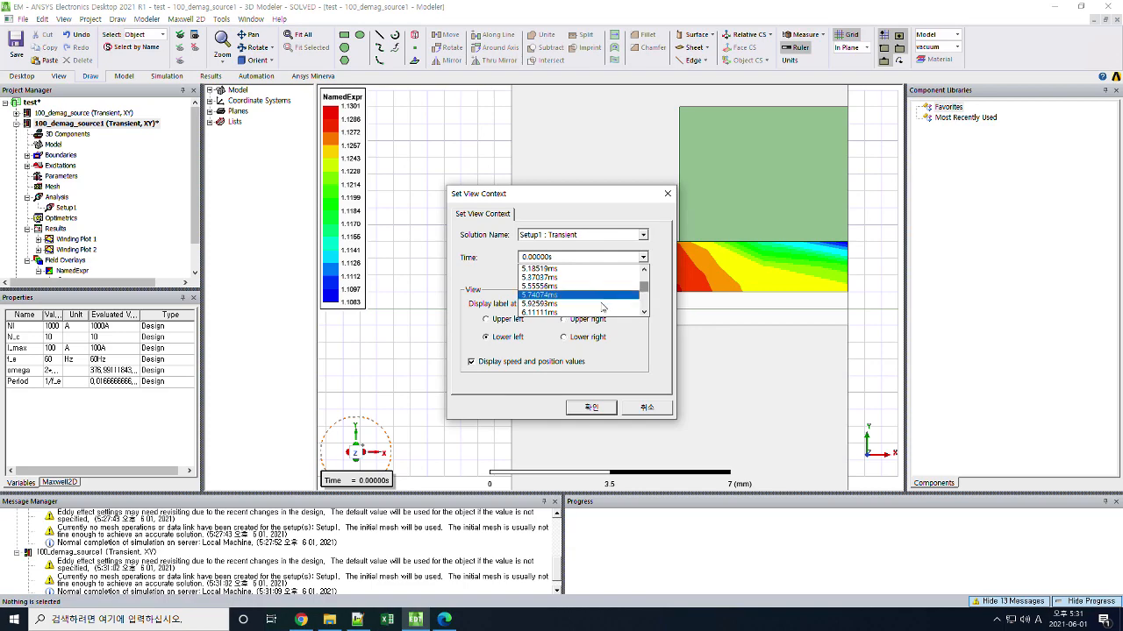
pyautogui.click(643, 312)
pyautogui.click(644, 312)
pyautogui.click(646, 270)
pyautogui.click(646, 270)
pyautogui.click(647, 270)
pyautogui.click(647, 271)
pyautogui.click(646, 270)
pyautogui.click(647, 270)
pyautogui.click(647, 270)
pyautogui.click(647, 270)
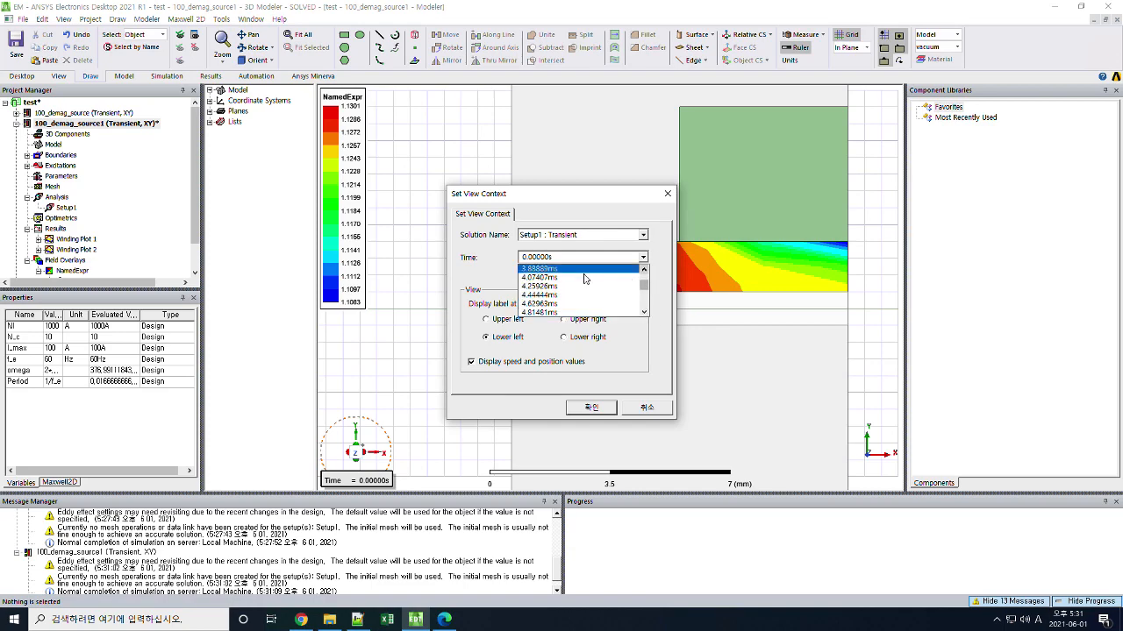
pyautogui.click(543, 268)
pyautogui.click(604, 407)
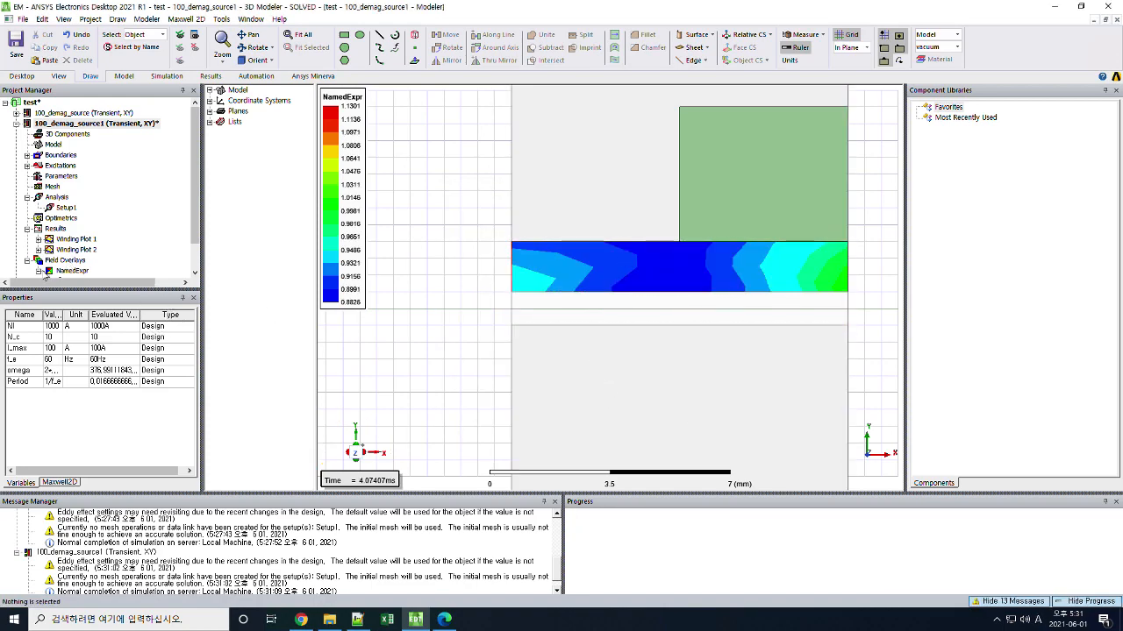
# Display the M1 plot in the Modeler window using its 4.07407ms time context.
pyautogui.click(40, 270)
pyautogui.moveTo(194, 258); pyautogui.dragTo(195, 265)
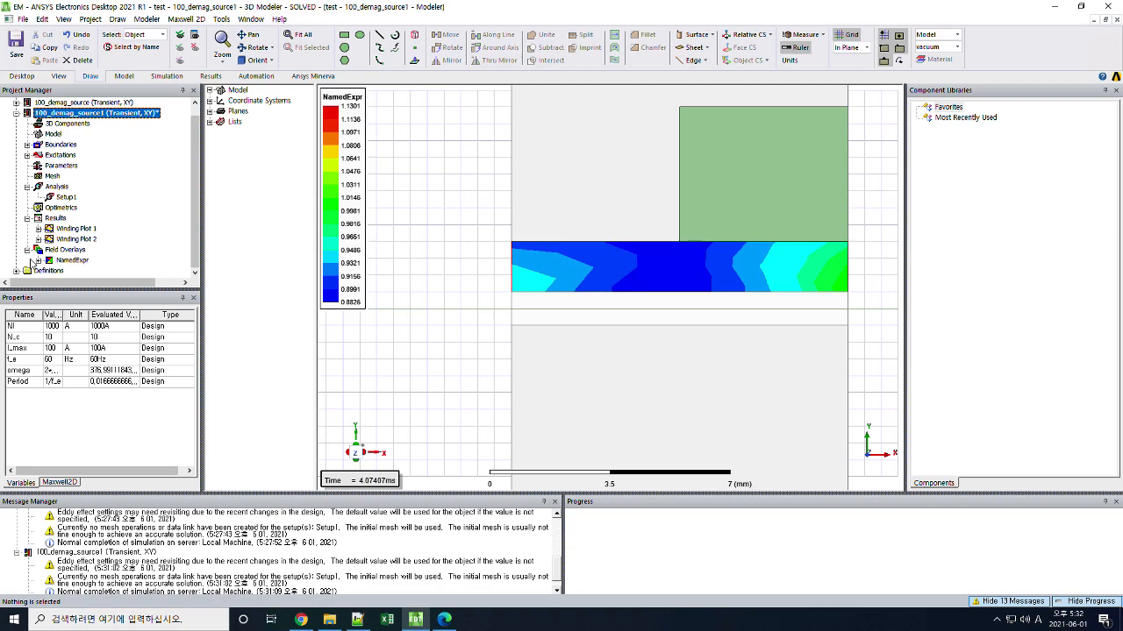
pyautogui.click(39, 261)
pyautogui.click(88, 260)
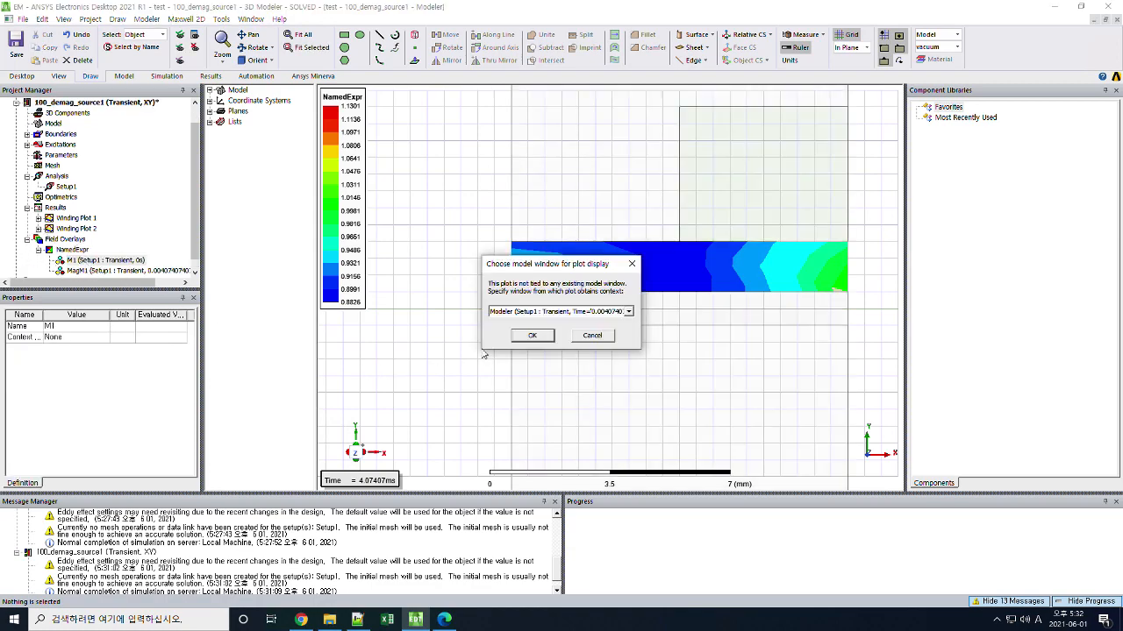
pyautogui.click(532, 341)
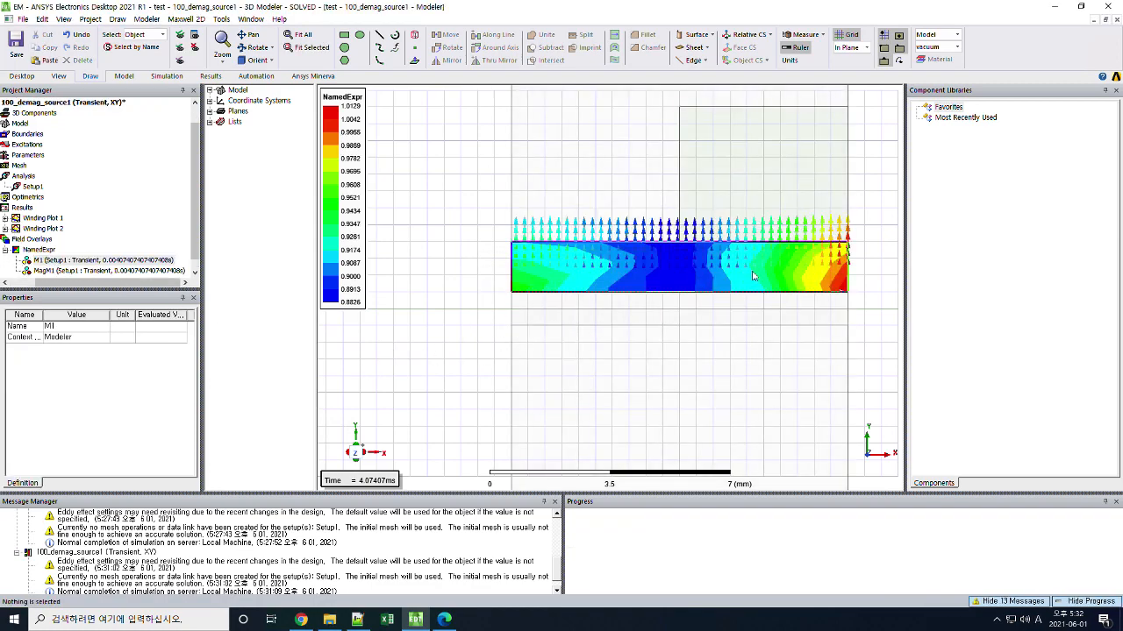
# Set the view context time to 8.14815ms for the M1 and MagM1 plots.
pyautogui.doubleClick(377, 481)
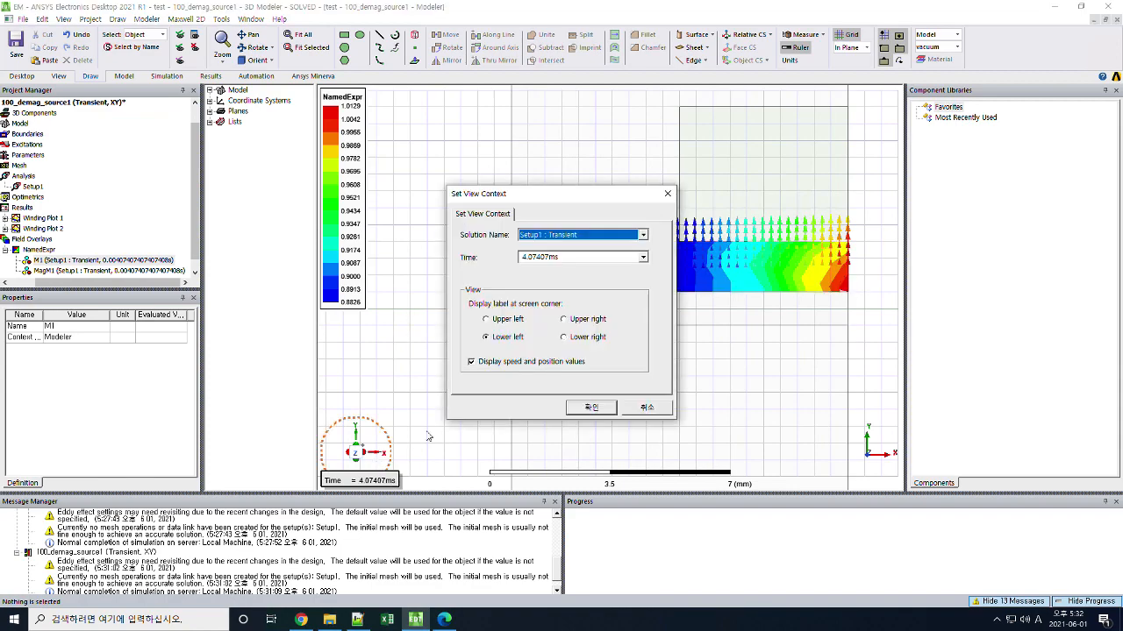
pyautogui.click(643, 257)
pyautogui.click(643, 312)
pyautogui.click(644, 312)
pyautogui.click(644, 313)
pyautogui.click(644, 312)
pyautogui.click(644, 312)
pyautogui.click(644, 313)
pyautogui.click(644, 312)
pyautogui.click(644, 313)
pyautogui.click(644, 312)
pyautogui.click(644, 312)
pyautogui.click(644, 312)
pyautogui.click(644, 312)
pyautogui.click(644, 312)
pyautogui.click(644, 312)
pyautogui.click(643, 312)
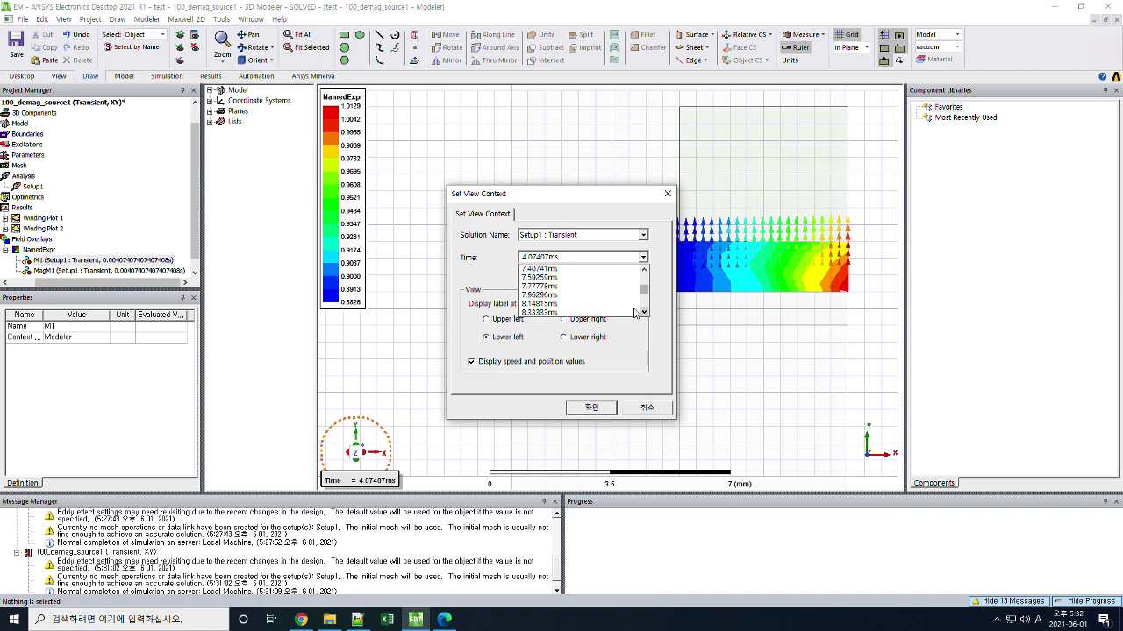
pyautogui.click(569, 308)
pyautogui.moveTo(556, 193); pyautogui.dragTo(169, 162)
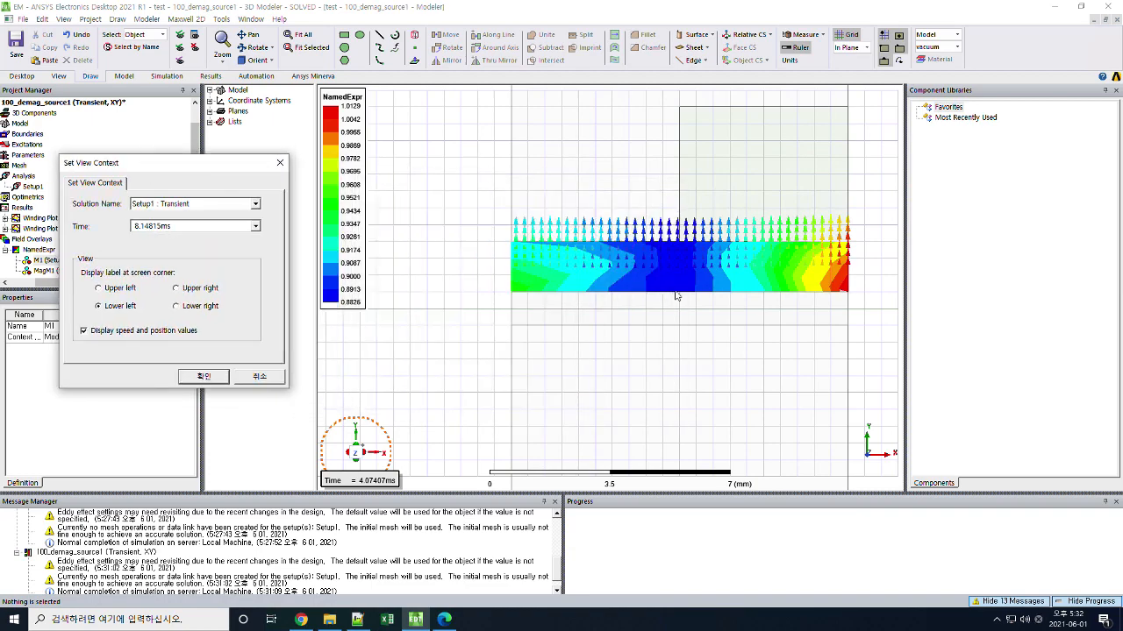
pyautogui.click(212, 375)
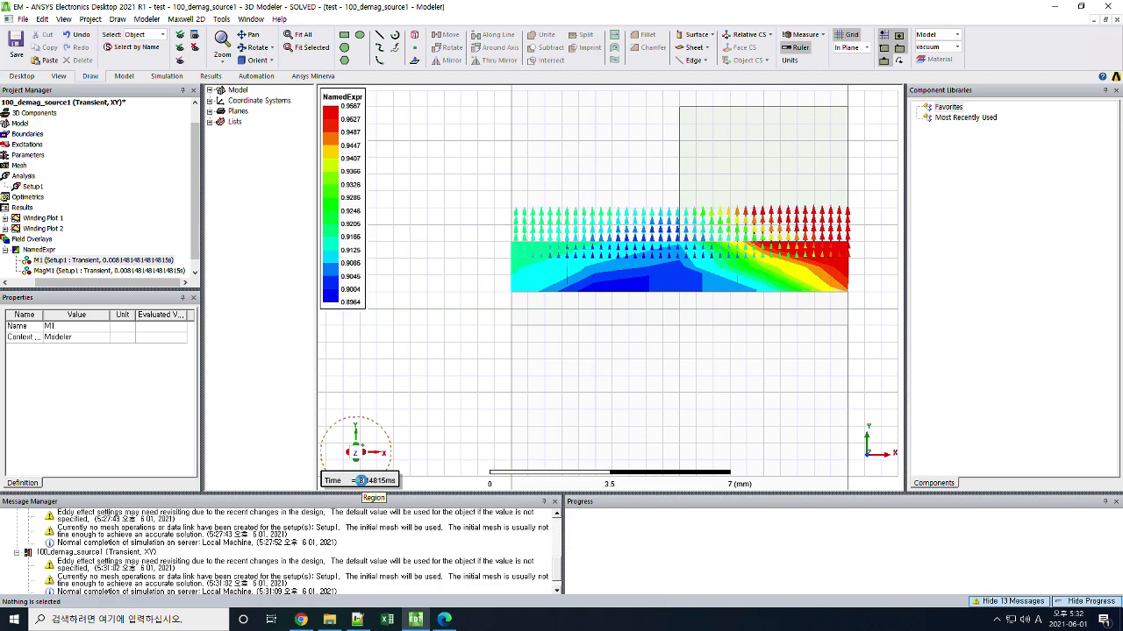
# Set the view context time to 16.66667ms for the copied design's M1 and MagM1 plots.
pyautogui.doubleClick(361, 480)
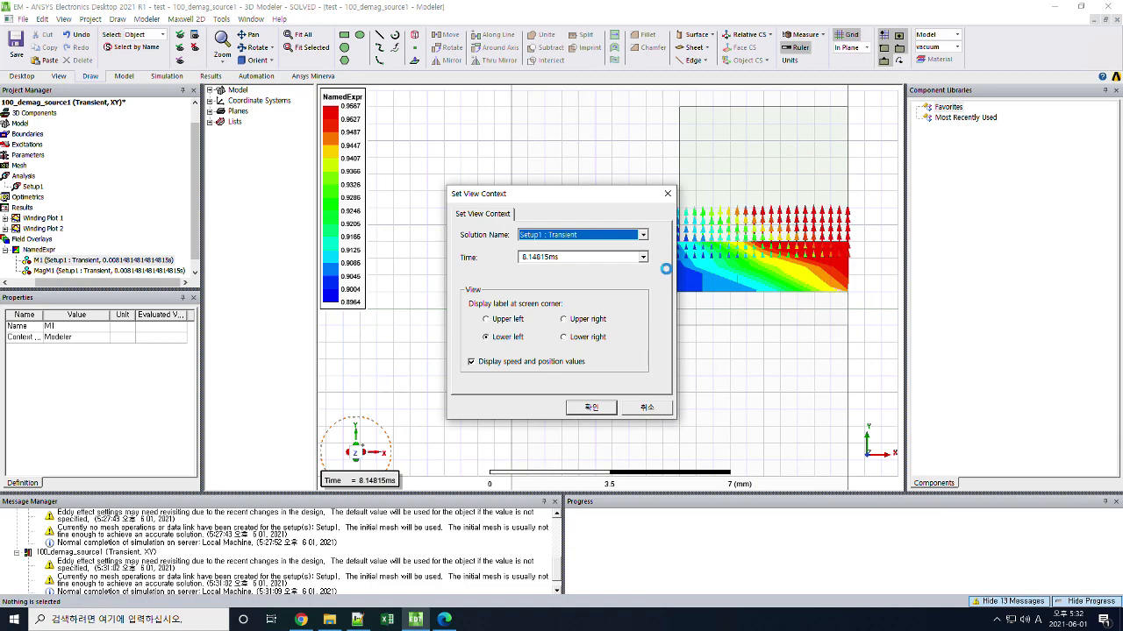
pyautogui.click(643, 257)
pyautogui.moveTo(644, 279); pyautogui.dragTo(643, 308)
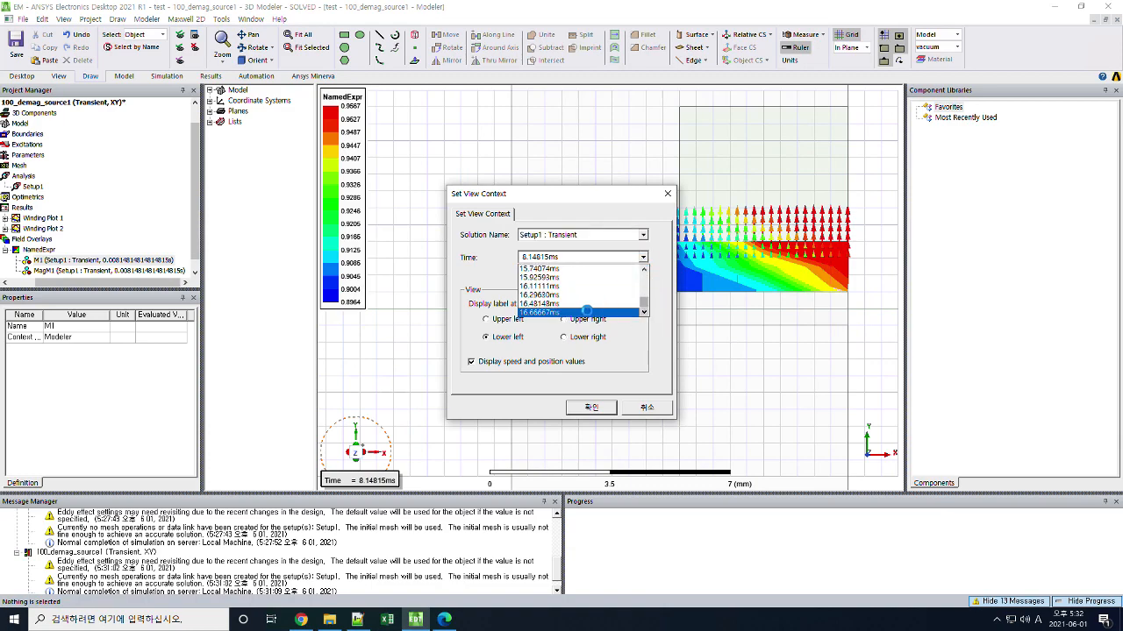
pyautogui.click(585, 311)
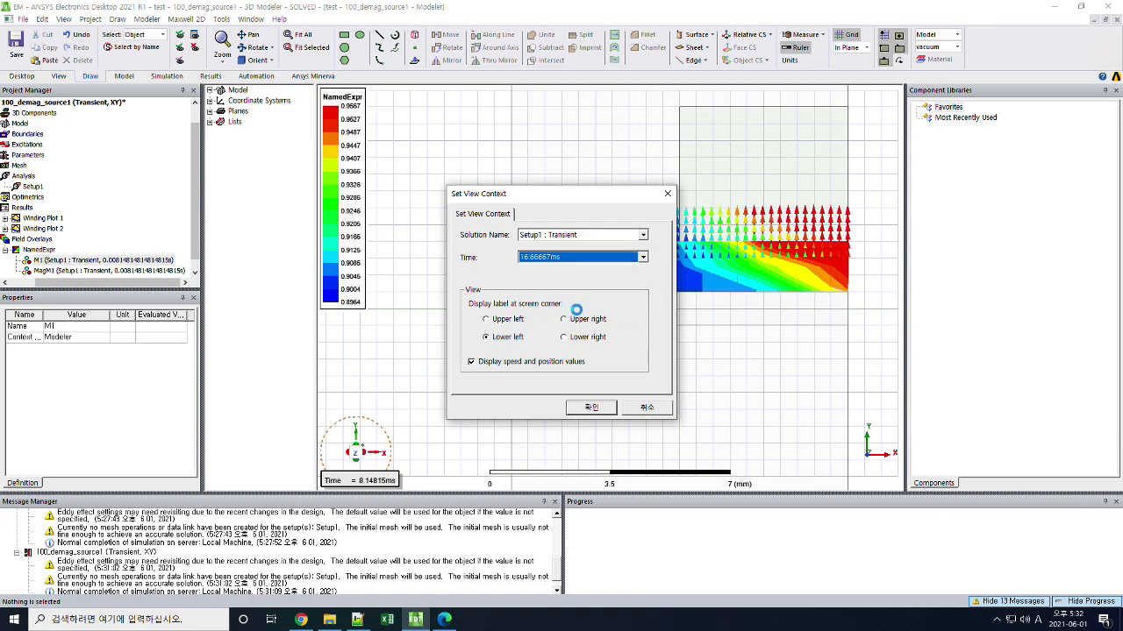
pyautogui.click(596, 408)
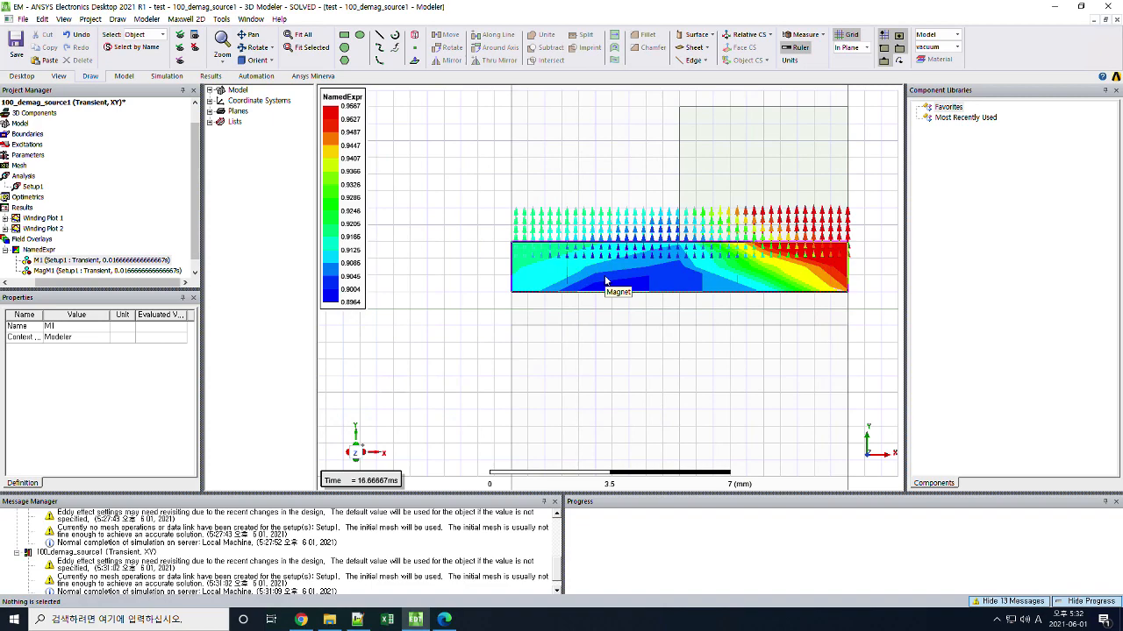
# View Winding Plot 1 and open the flux linkage curve in Winding Plot 2 of 100_demag_source1.
pyautogui.click(28, 283)
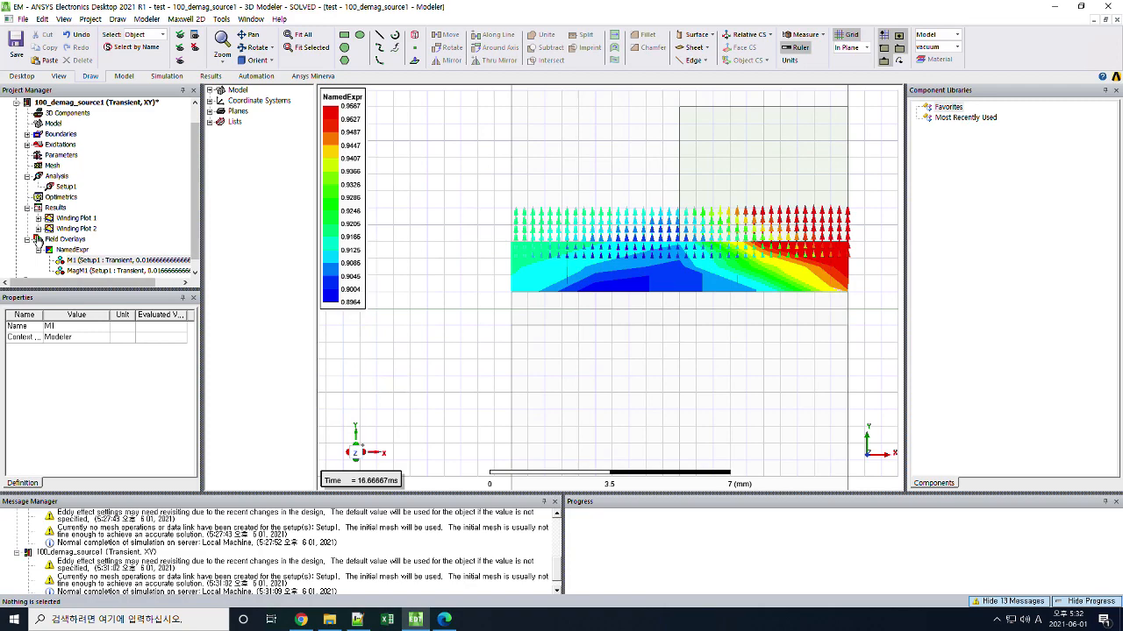
pyautogui.click(38, 249)
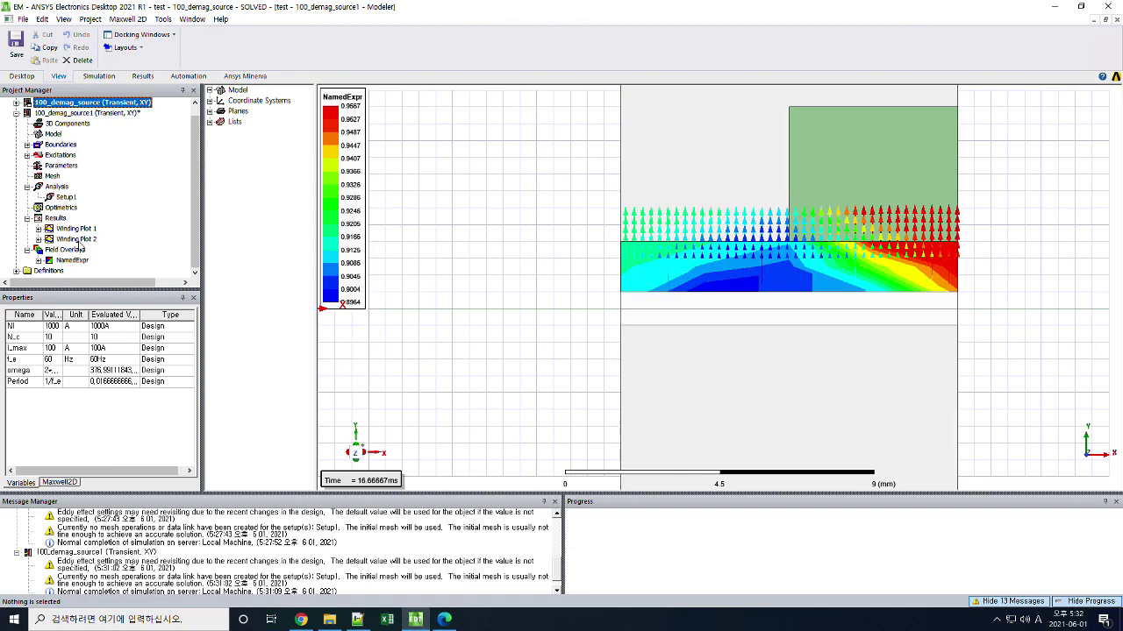
pyautogui.doubleClick(78, 239)
pyautogui.doubleClick(84, 230)
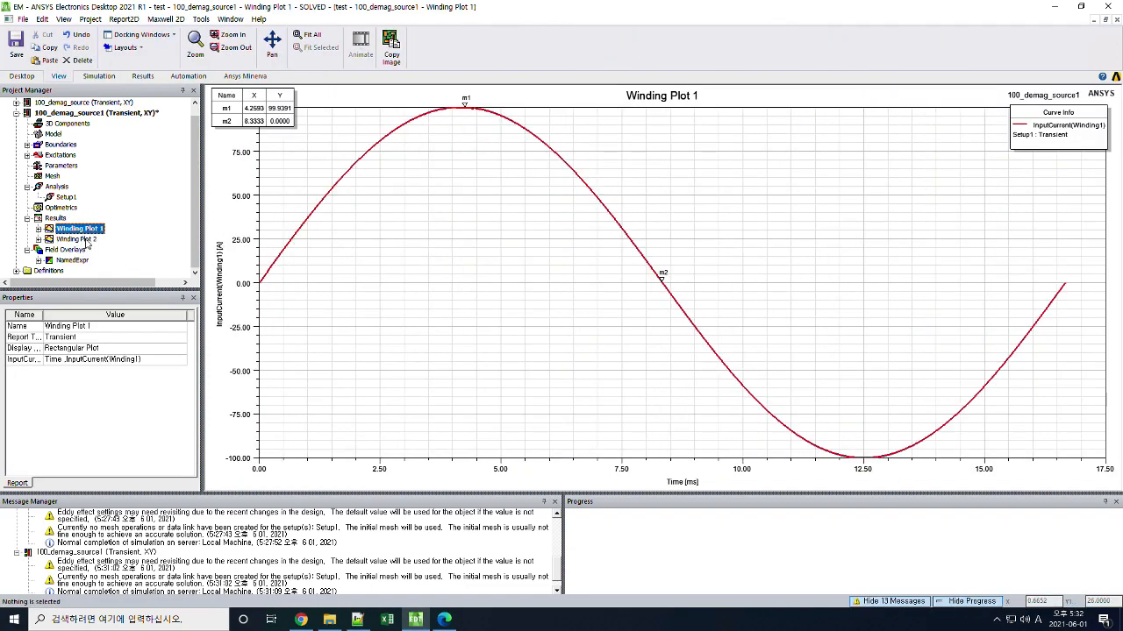
pyautogui.doubleClick(85, 240)
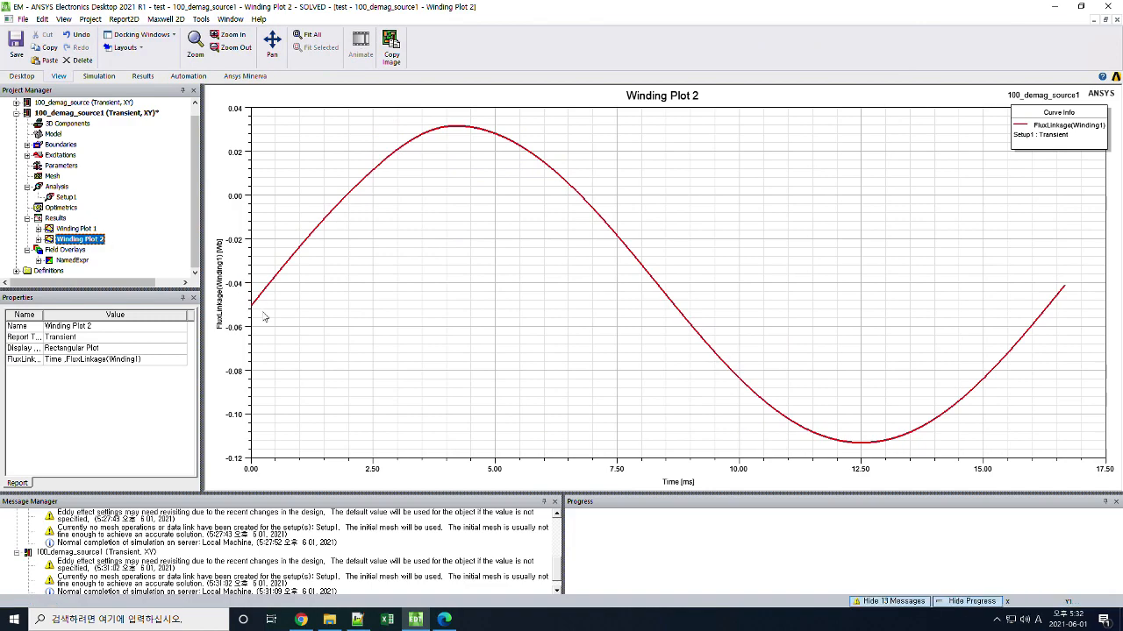
# Add markers on the flux linkage curve at its positive peak, its minimum and its end point at the close of the period.
pyautogui.rightClick(440, 197)
pyautogui.click(583, 206)
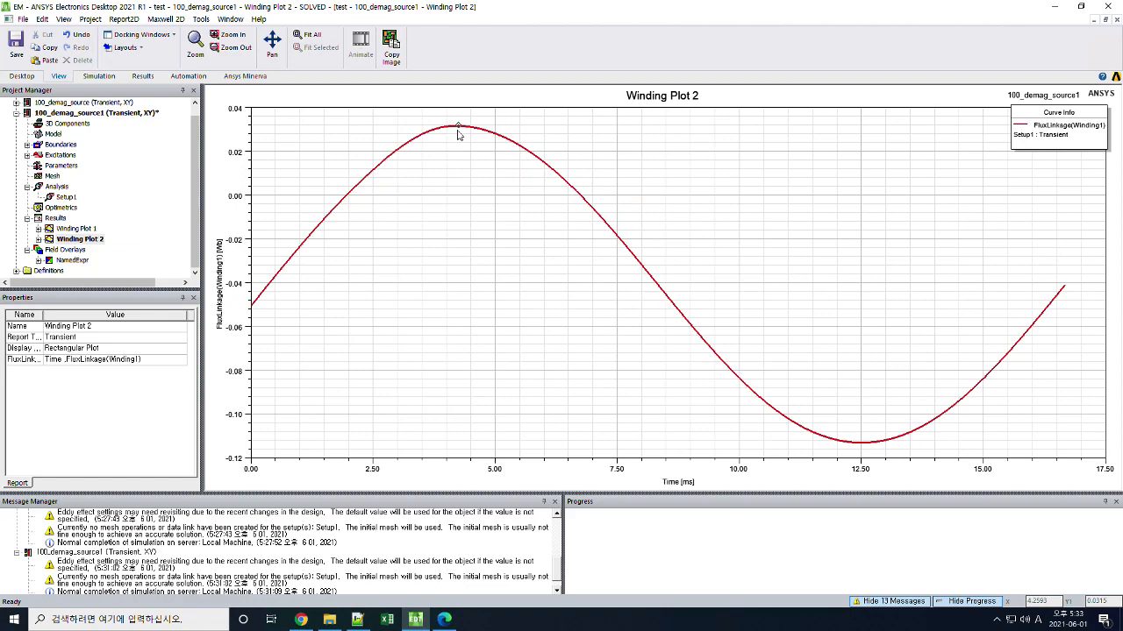
pyautogui.click(457, 133)
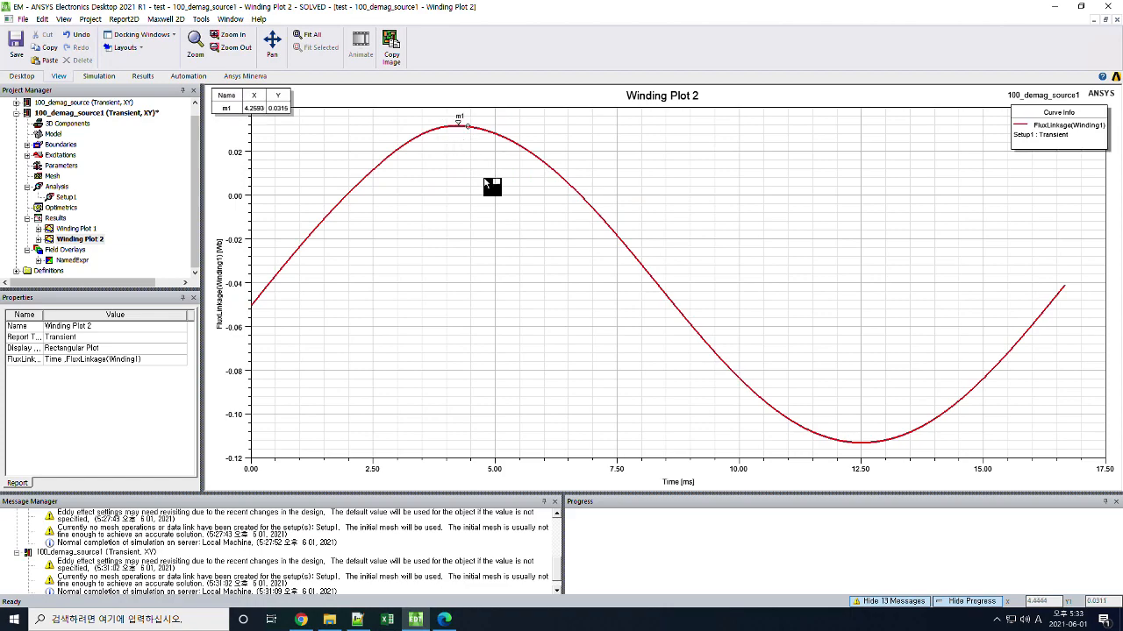
pyautogui.click(858, 442)
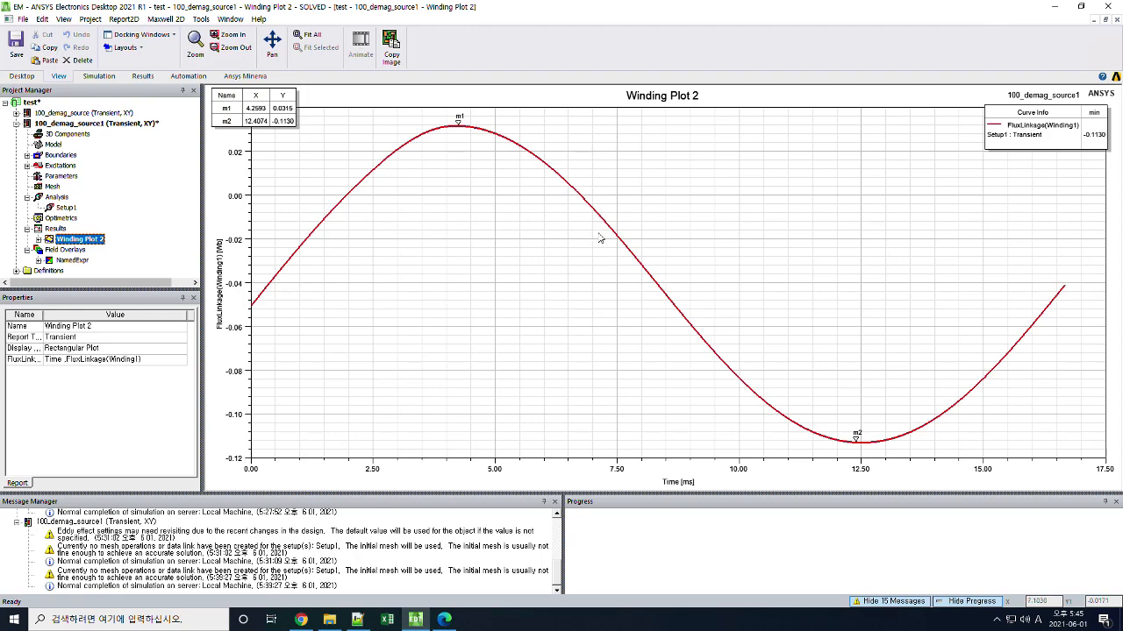
pyautogui.rightClick(811, 262)
pyautogui.moveTo(841, 266)
pyautogui.click(956, 266)
pyautogui.click(1066, 290)
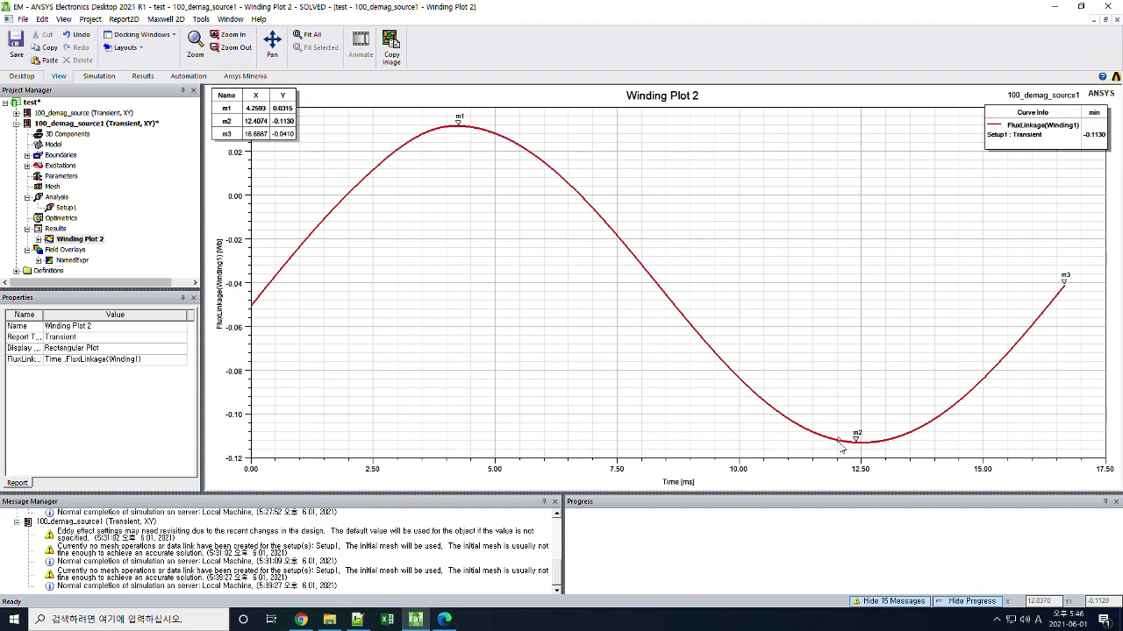
pyautogui.moveTo(841, 447); pyautogui.dragTo(646, 414)
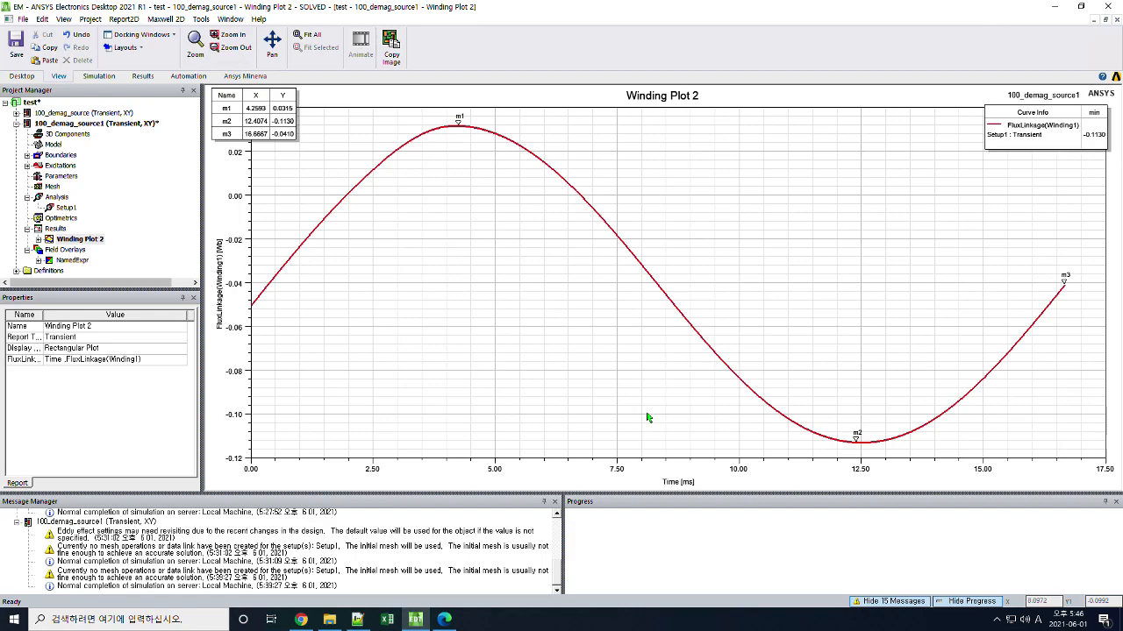
pyautogui.click(580, 400)
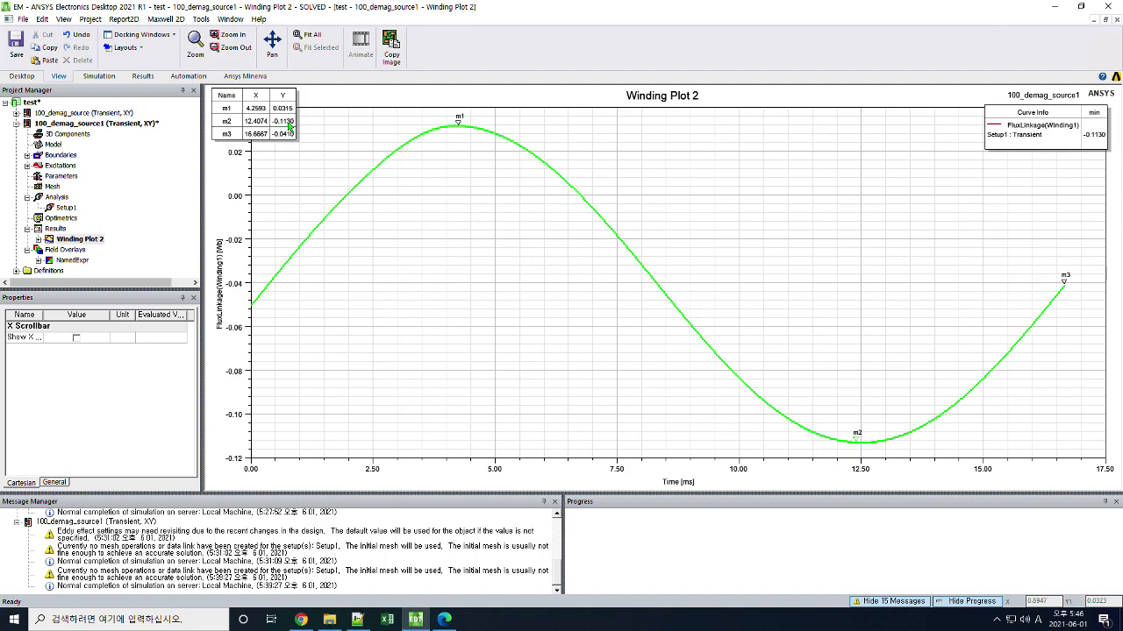
# Examine the flux linkage curve and its markers in Winding Plot 2 of the original 100_demag_source design.
pyautogui.click(16, 113)
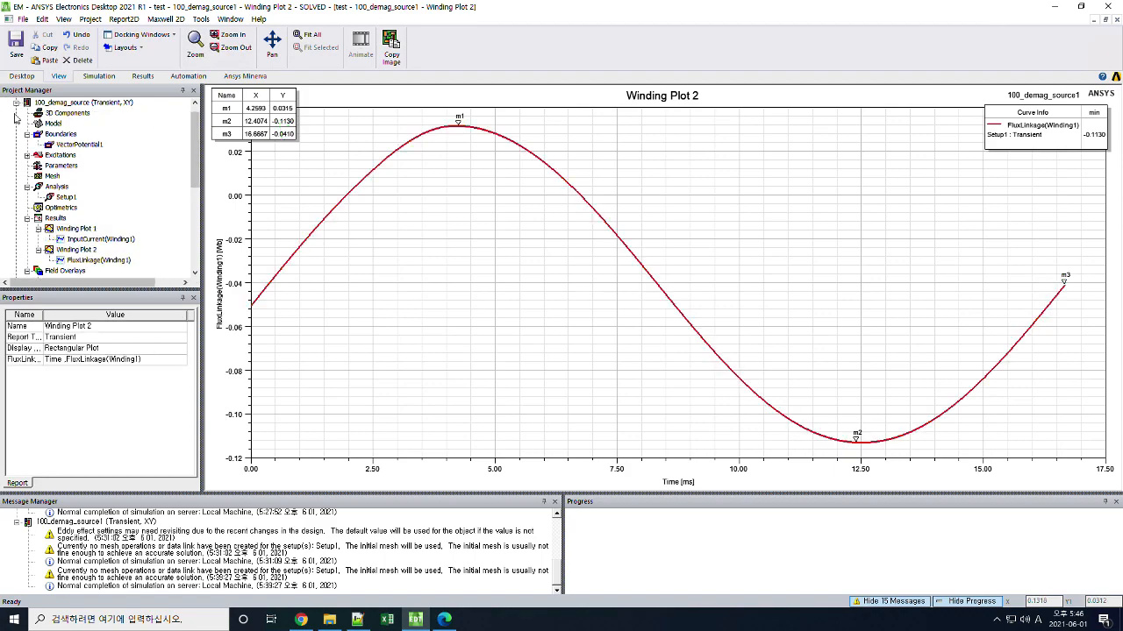
pyautogui.click(77, 250)
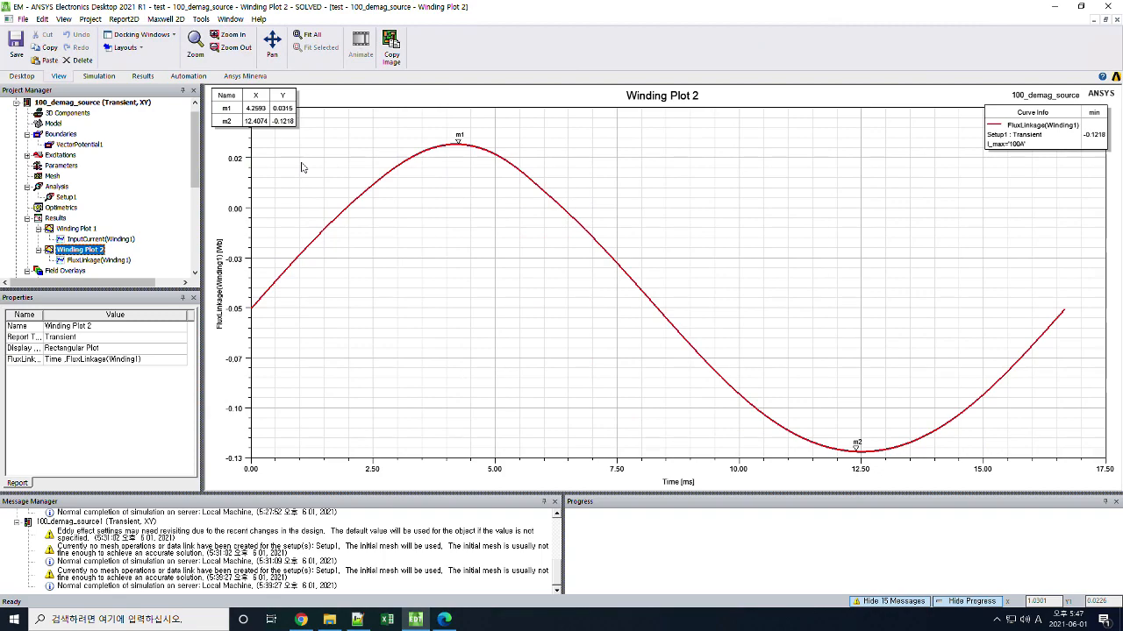
pyautogui.click(21, 105)
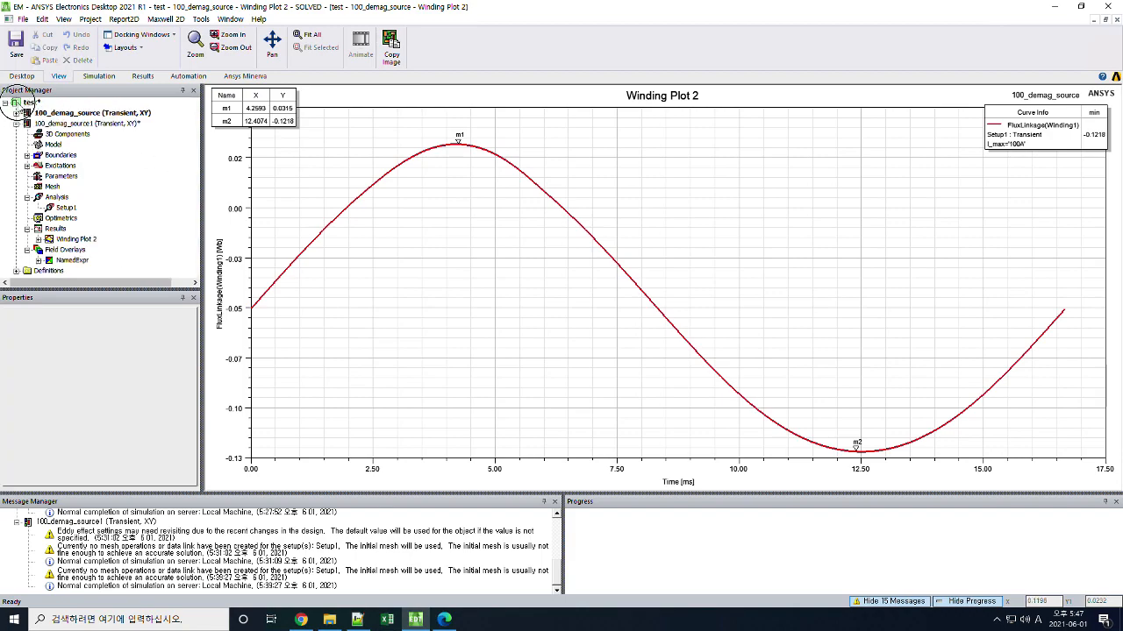
# Duplicate the 100_demag_source1 design within the test project.
pyautogui.click(15, 123)
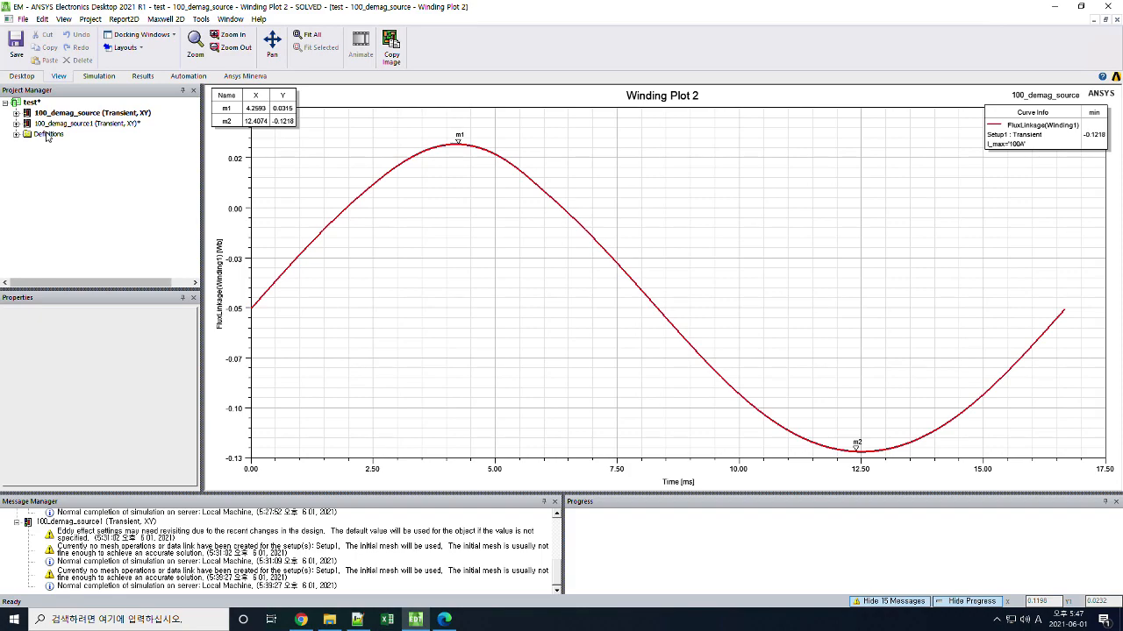
pyautogui.click(50, 125)
pyautogui.click(32, 104)
pyautogui.hotkey('ctrl', 'v')
# Try to rename the duplicated design 200_demag_target.
pyautogui.click(43, 136)
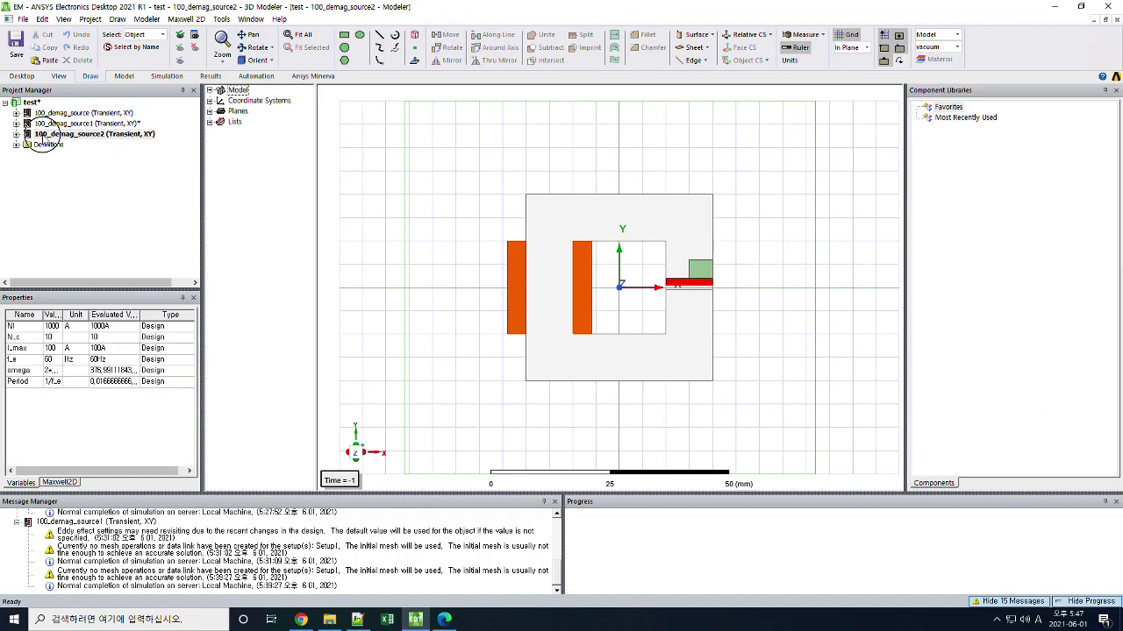
pyautogui.click(42, 137)
pyautogui.click(38, 134)
pyautogui.write('2')
pyautogui.moveTo(69, 134); pyautogui.dragTo(119, 138)
pyautogui.write('target')
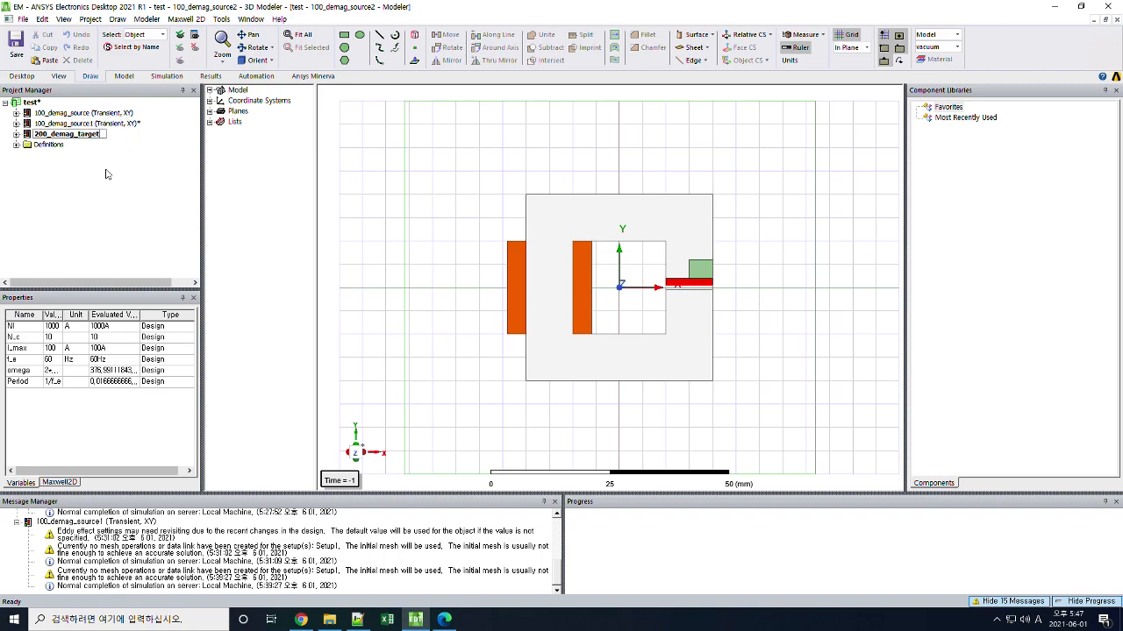
pyautogui.press('Return')
pyautogui.click(614, 333)
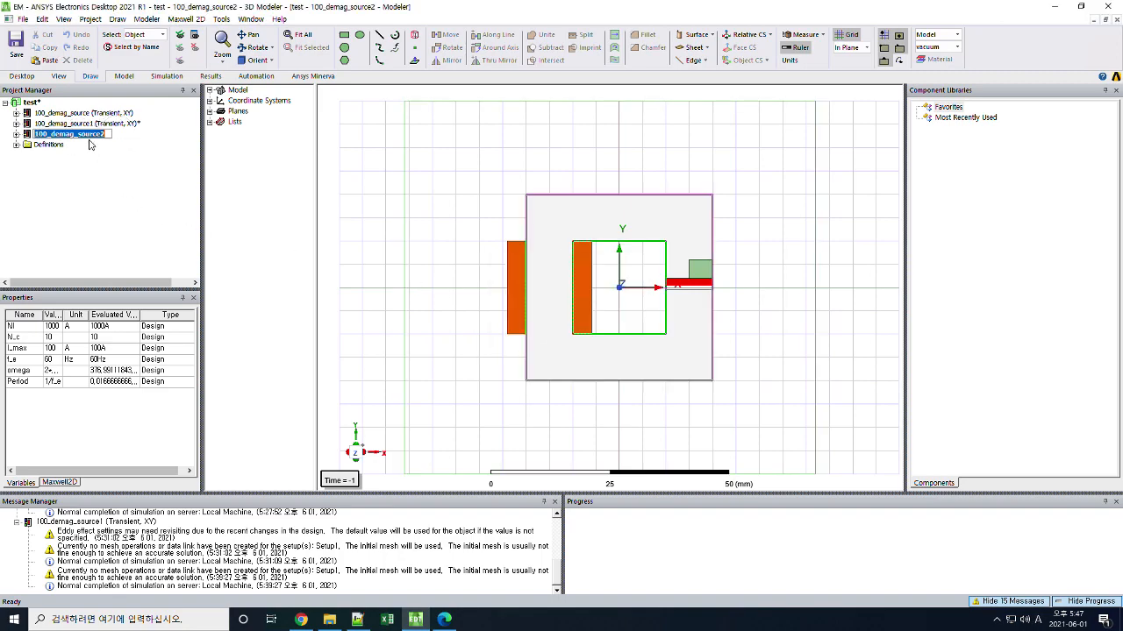
# Rename the duplicated design 200_demag_target2.
pyautogui.moveTo(41, 136); pyautogui.dragTo(145, 140)
pyautogui.write('2')
pyautogui.write('te')
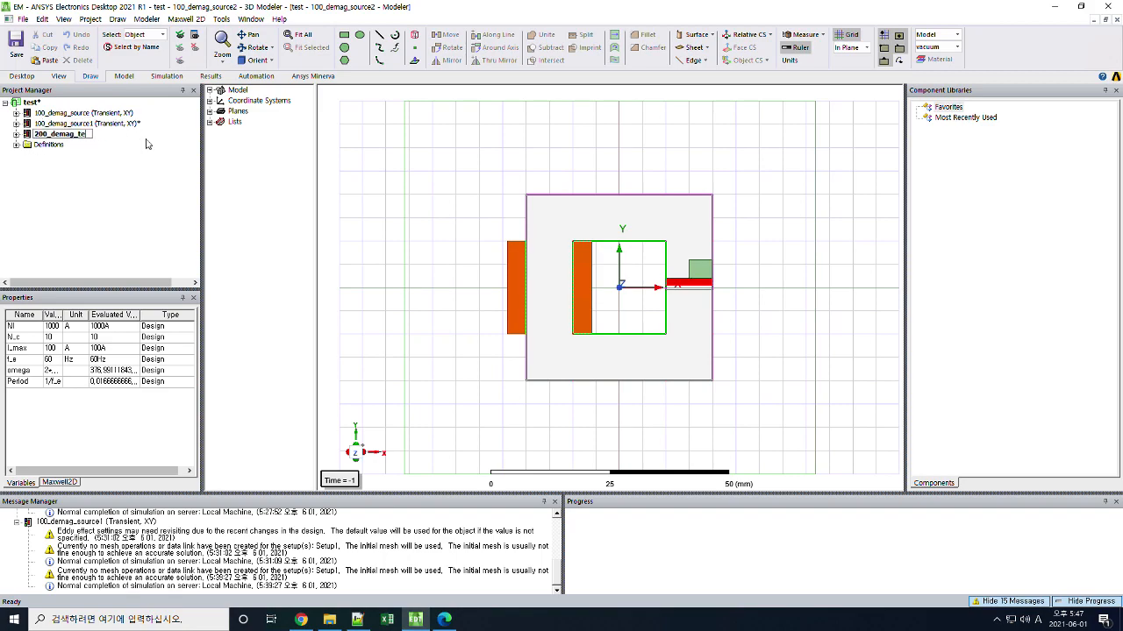
pyautogui.write('rget2')
pyautogui.press('Return')
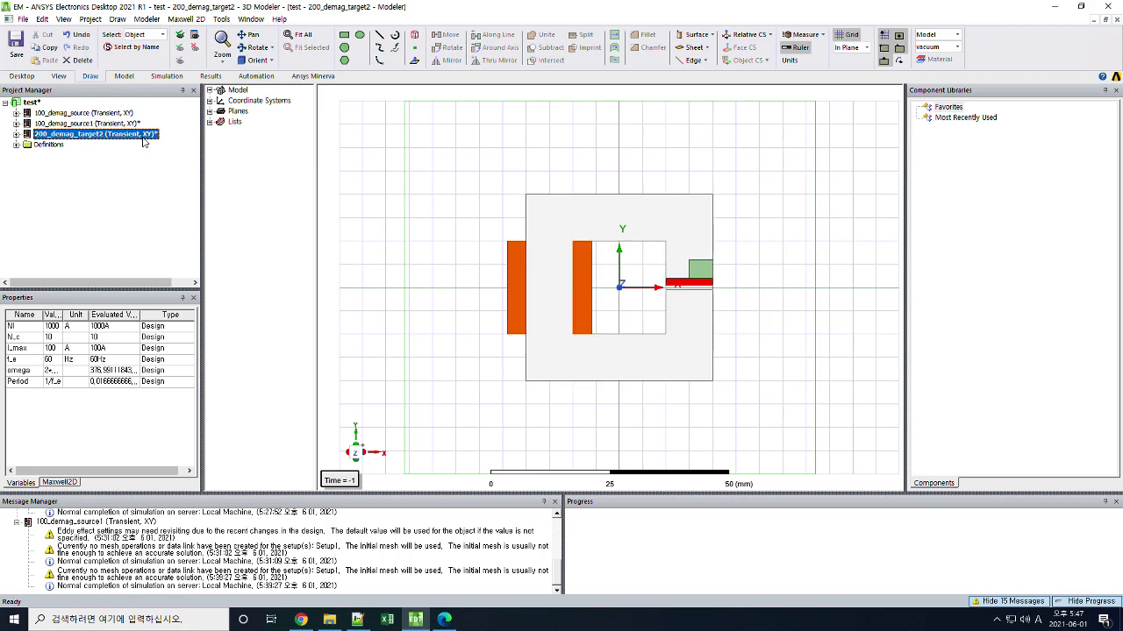
# Review the demagnetization/magnetization computation setting of 200_demag_target2 and accept it with Compute demagnetized operating points.
pyautogui.click(15, 134)
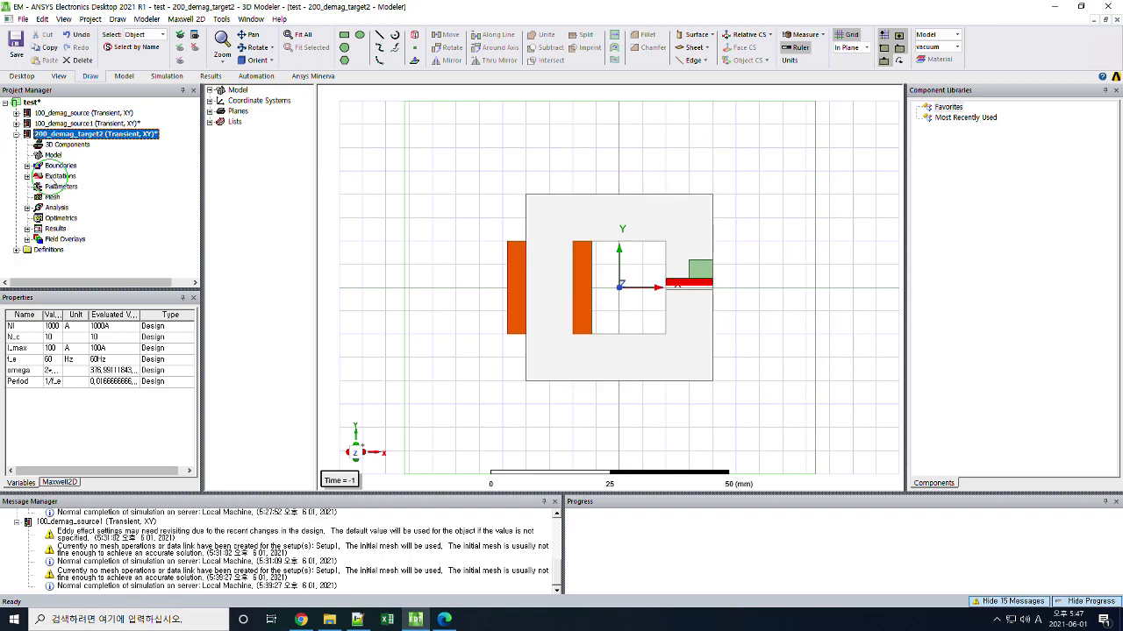
pyautogui.rightClick(57, 177)
pyautogui.click(96, 343)
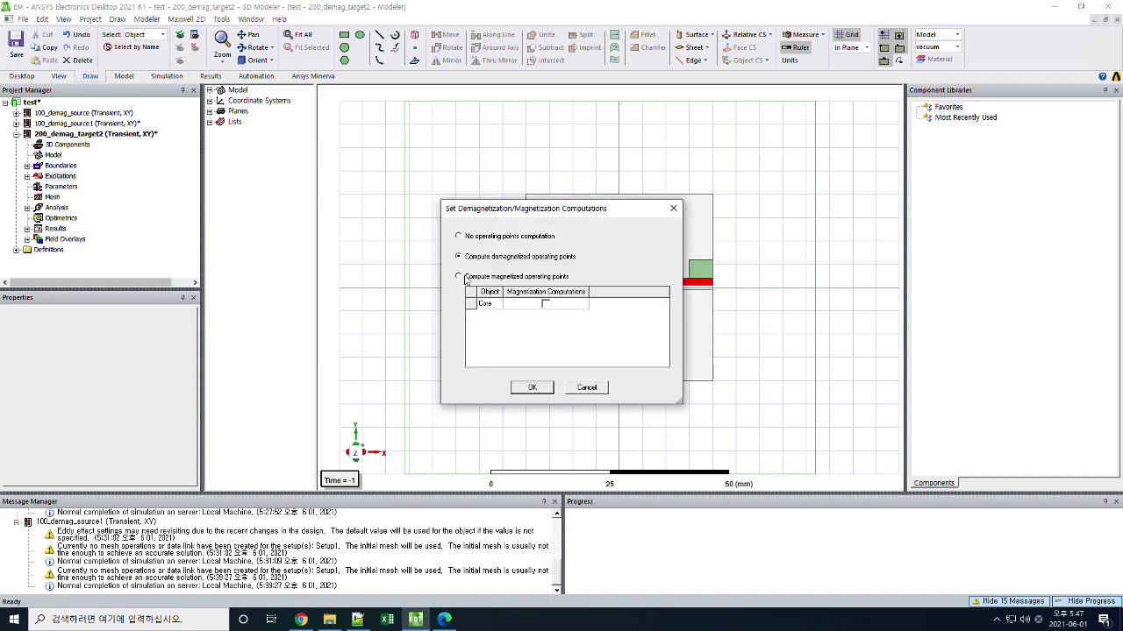
pyautogui.click(531, 387)
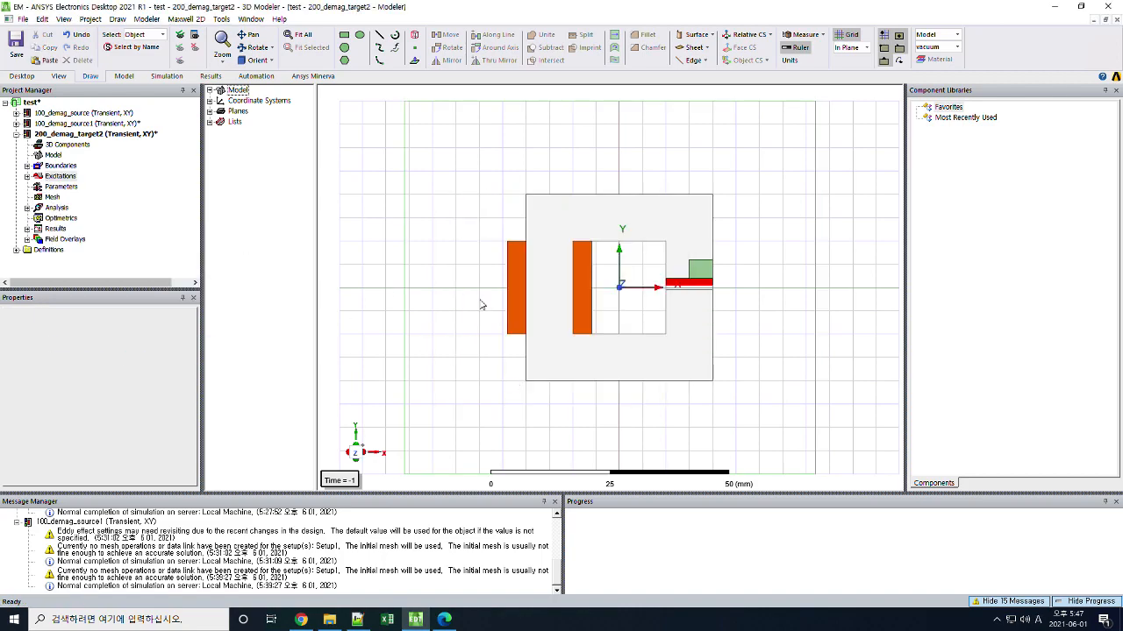
# Start assigning a Permanent Magnet Field excitation to the magnet in 200_demag_target2.
pyautogui.click(28, 177)
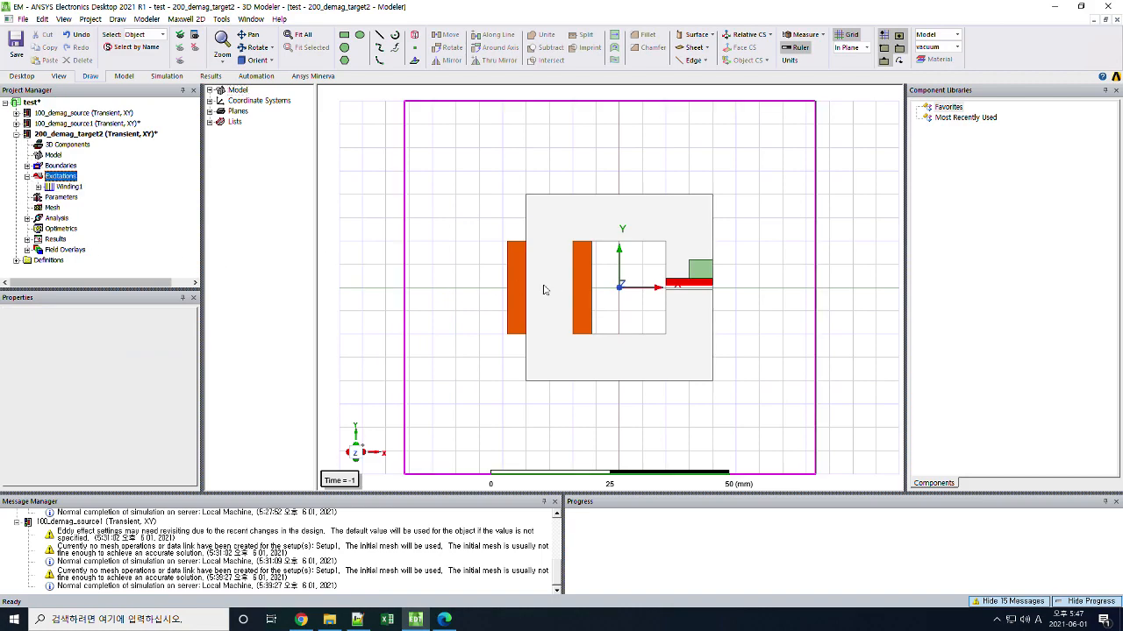
pyautogui.click(689, 285)
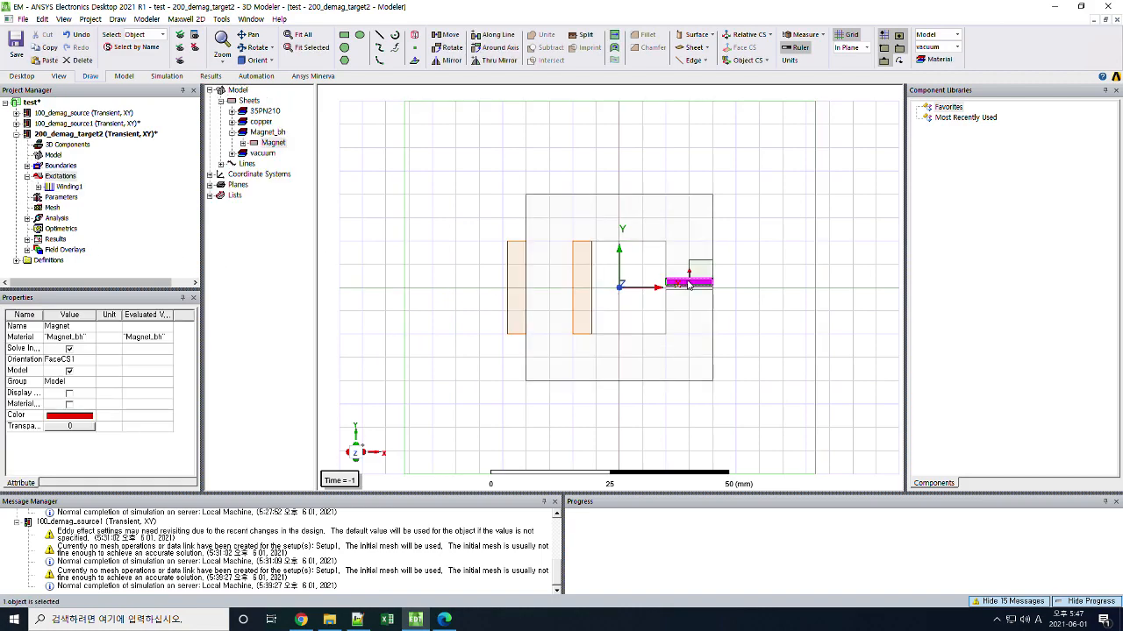
pyautogui.rightClick(399, 238)
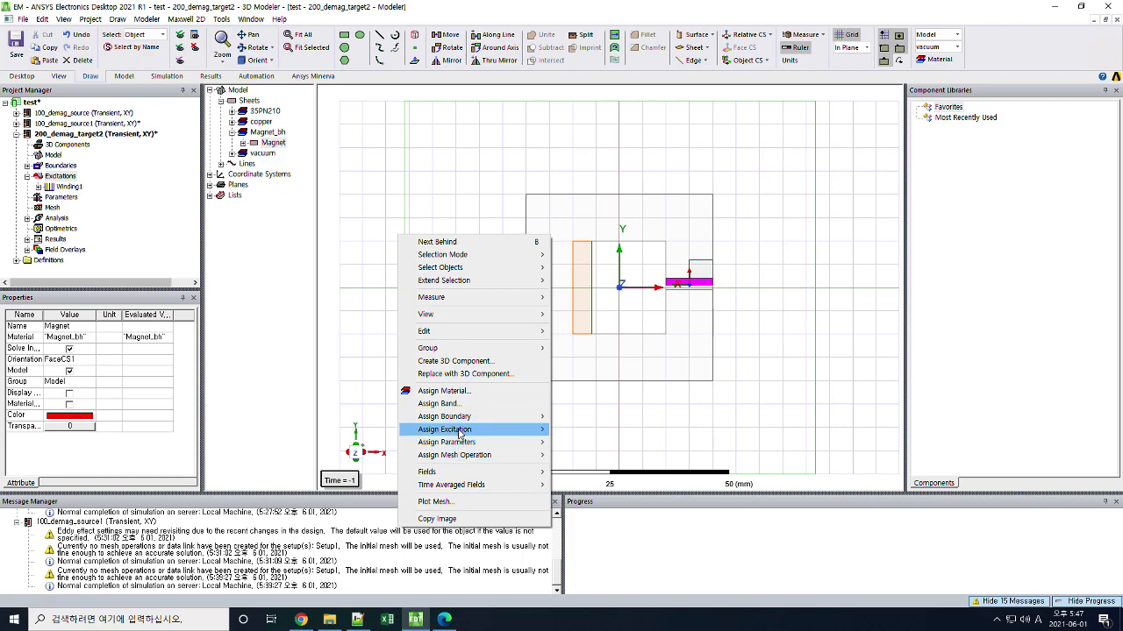
pyautogui.moveTo(461, 433)
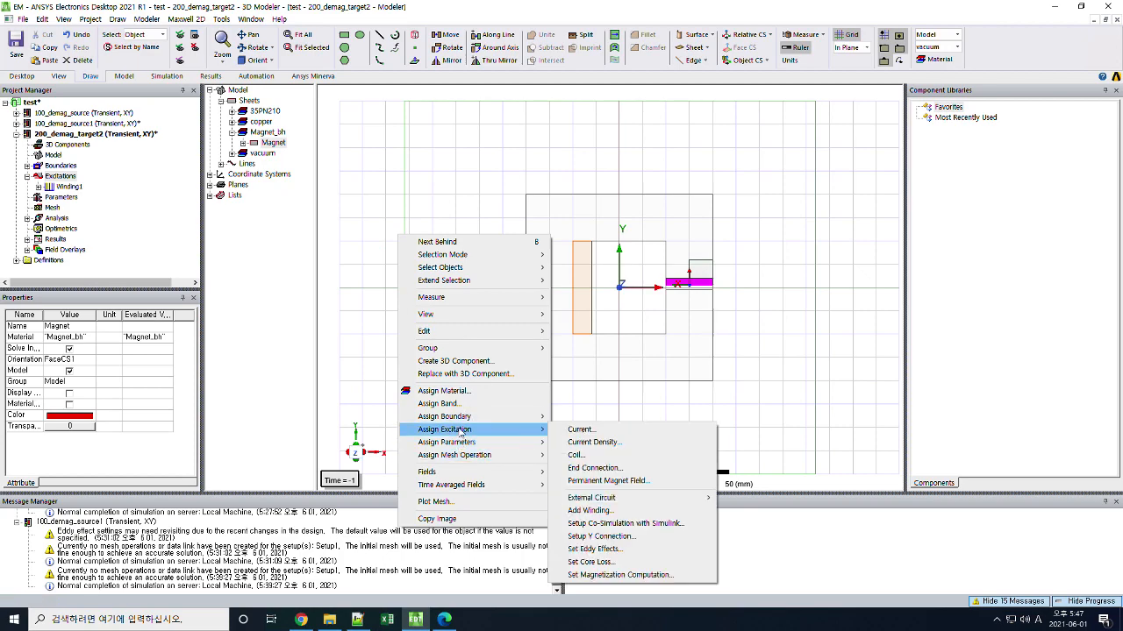
pyautogui.click(608, 481)
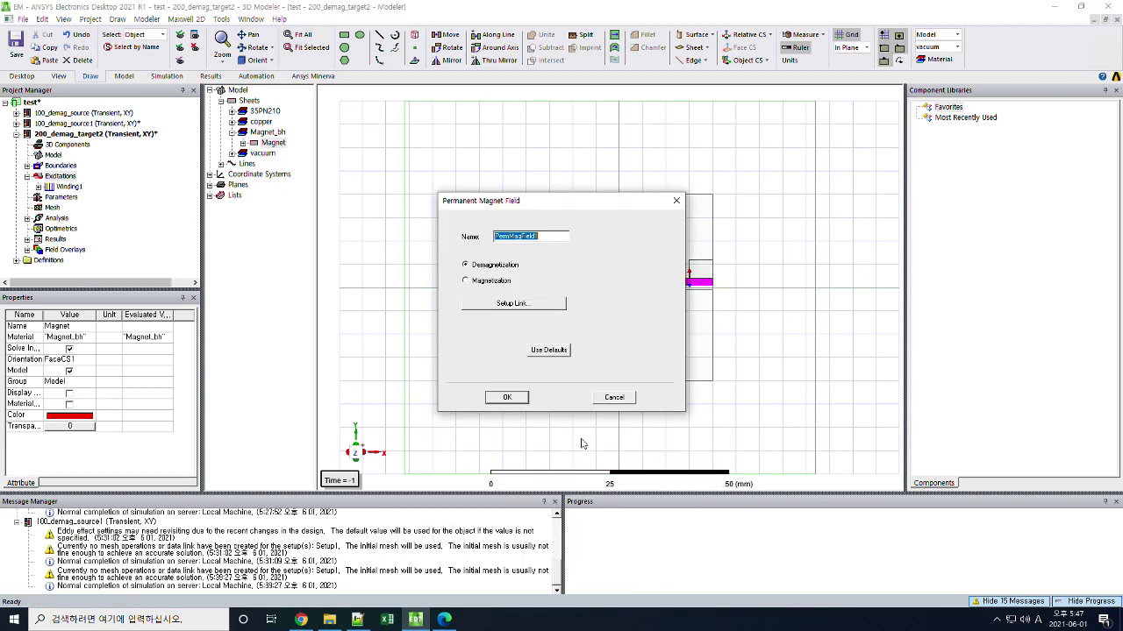
# Link the magnet field to 100_demag_source1, Setup1 : Transient, in this project, simulating the source as needed and preserving its solution.
pyautogui.click(513, 304)
pyautogui.click(489, 227)
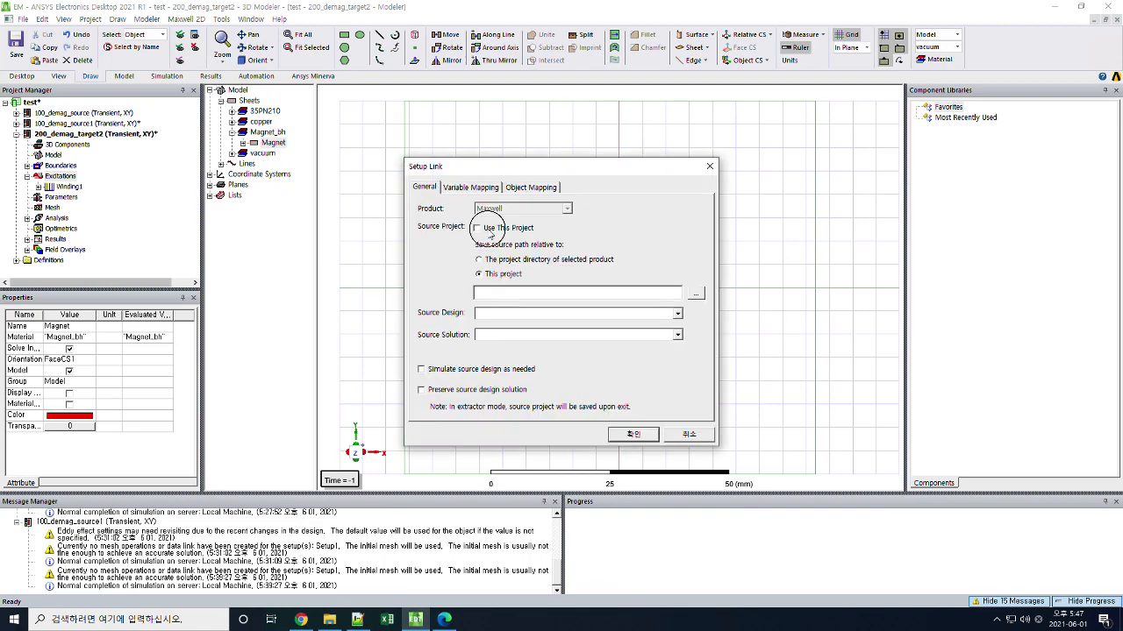
pyautogui.click(512, 315)
pyautogui.click(520, 335)
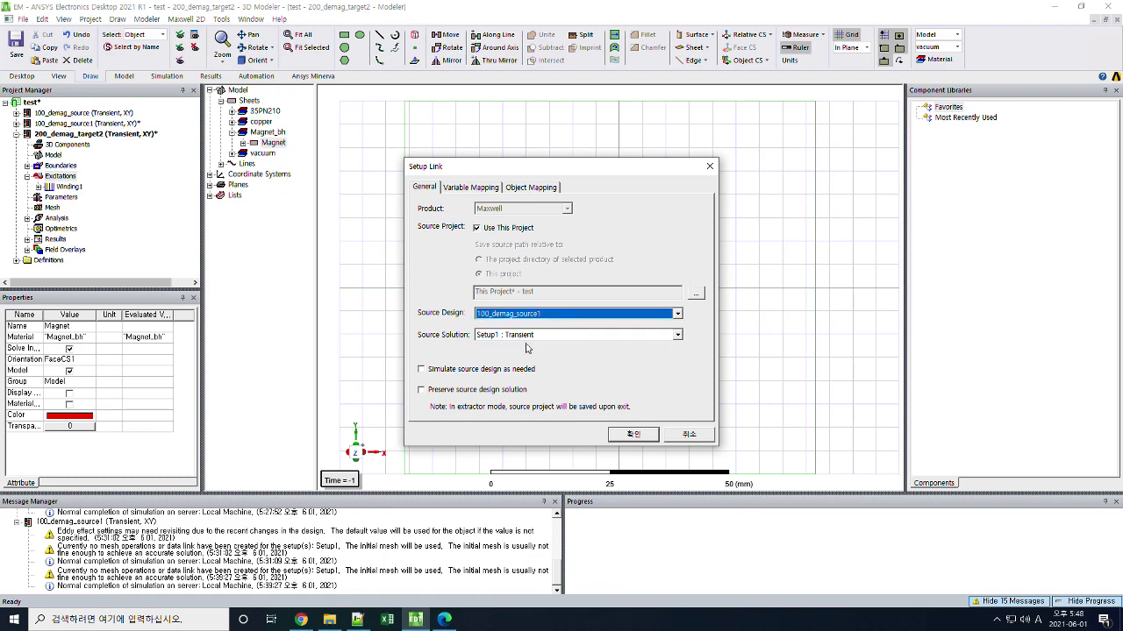
pyautogui.click(446, 372)
pyautogui.click(445, 392)
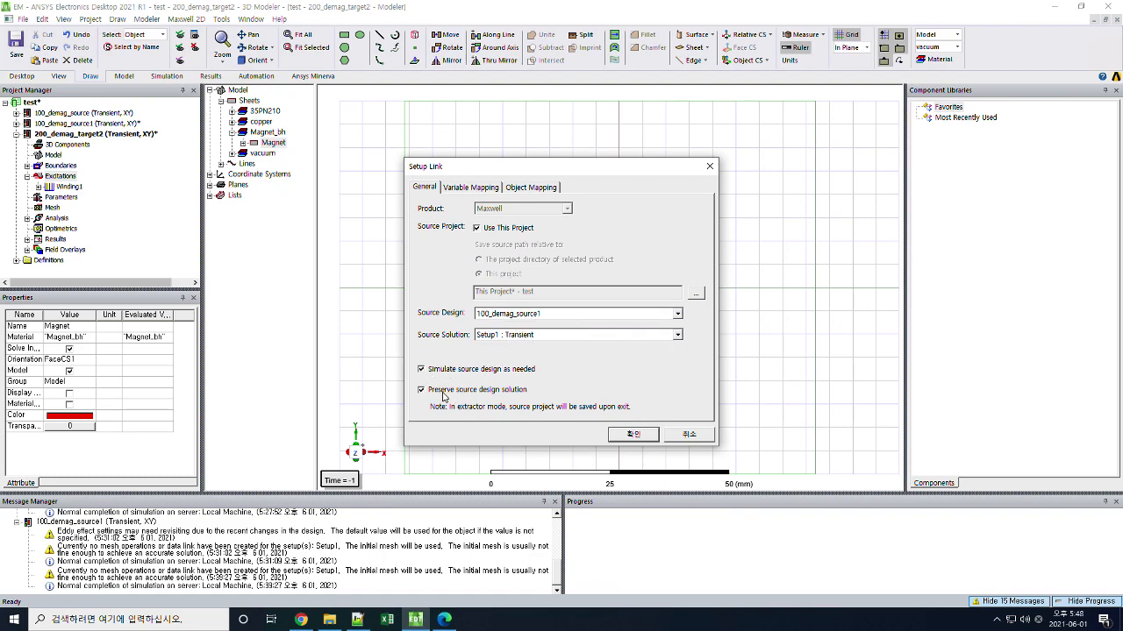
# Map the source design variable I_max to 0 A in the link's variable mapping.
pyautogui.click(471, 188)
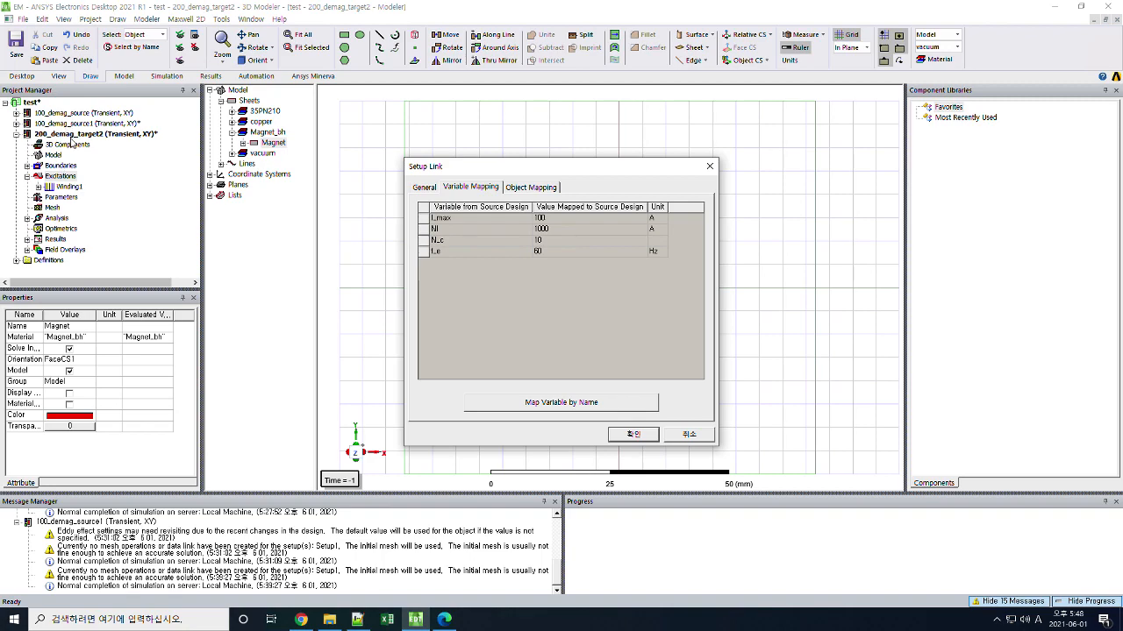
pyautogui.click(552, 220)
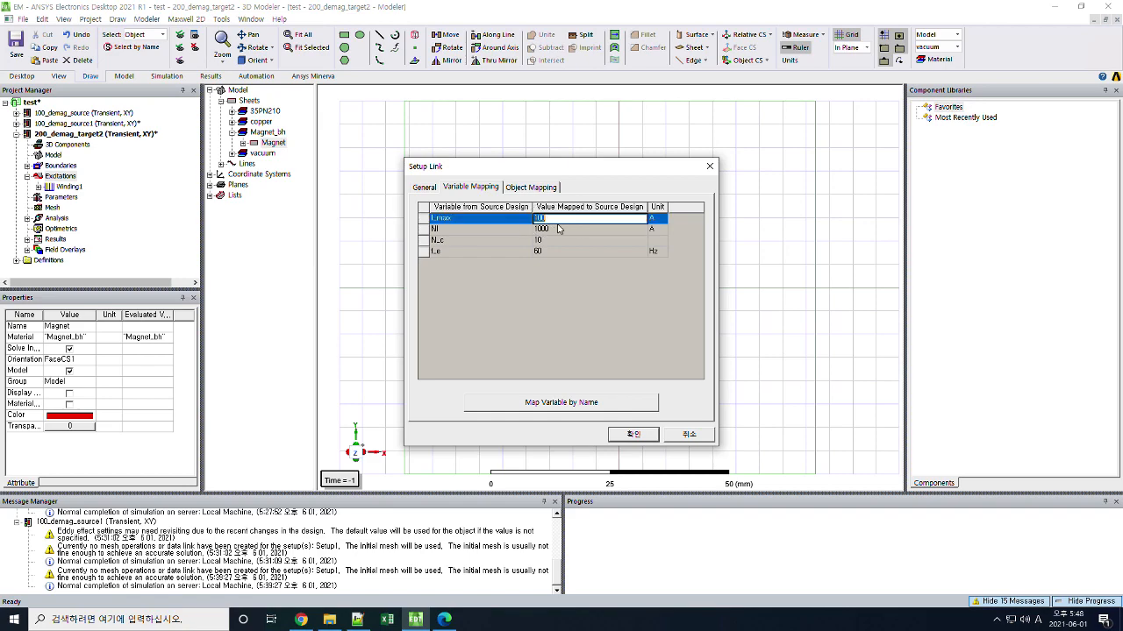
pyautogui.write('0')
pyautogui.click(537, 290)
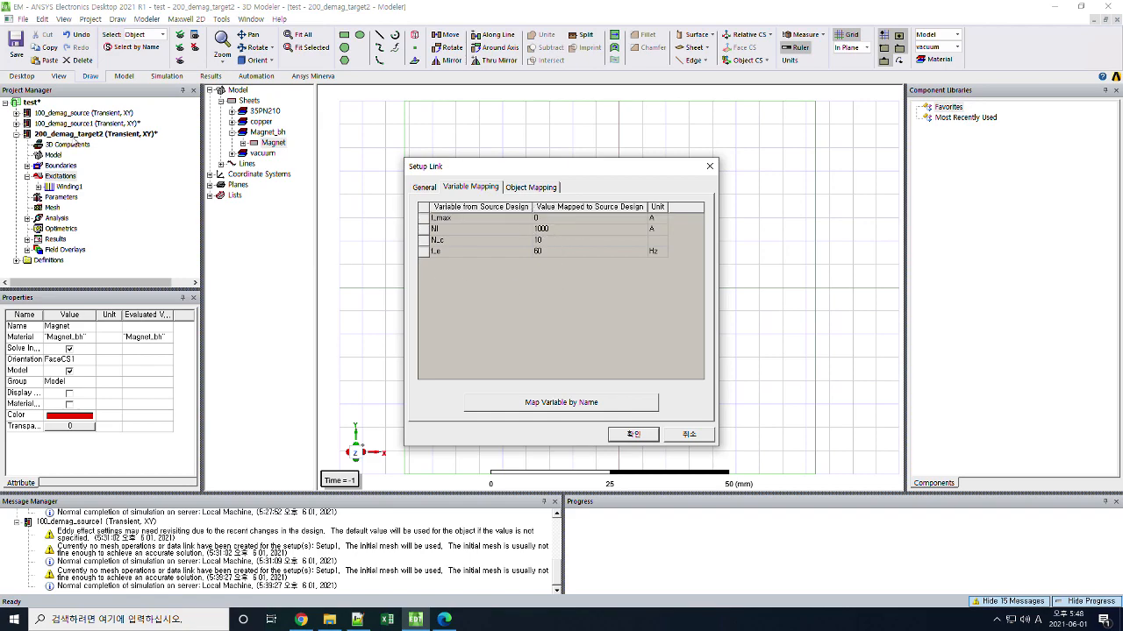
# Map the target's Magnet to the source design's Magnet and accept the link and the Permanent Magnet Field excitation.
pyautogui.click(638, 436)
pyautogui.click(619, 351)
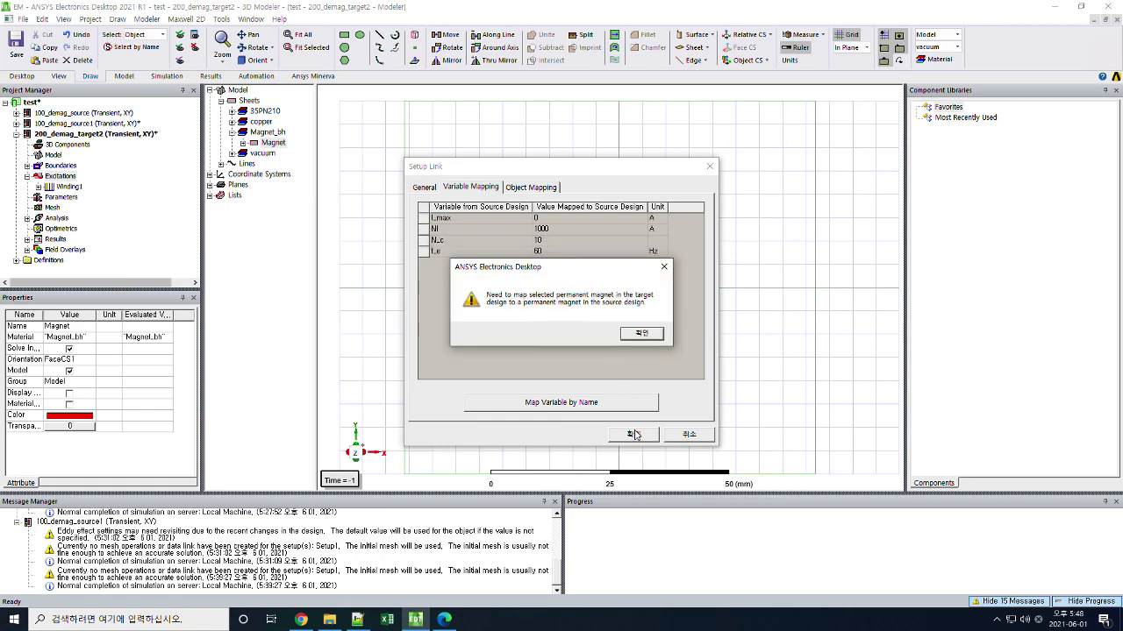
pyautogui.click(643, 338)
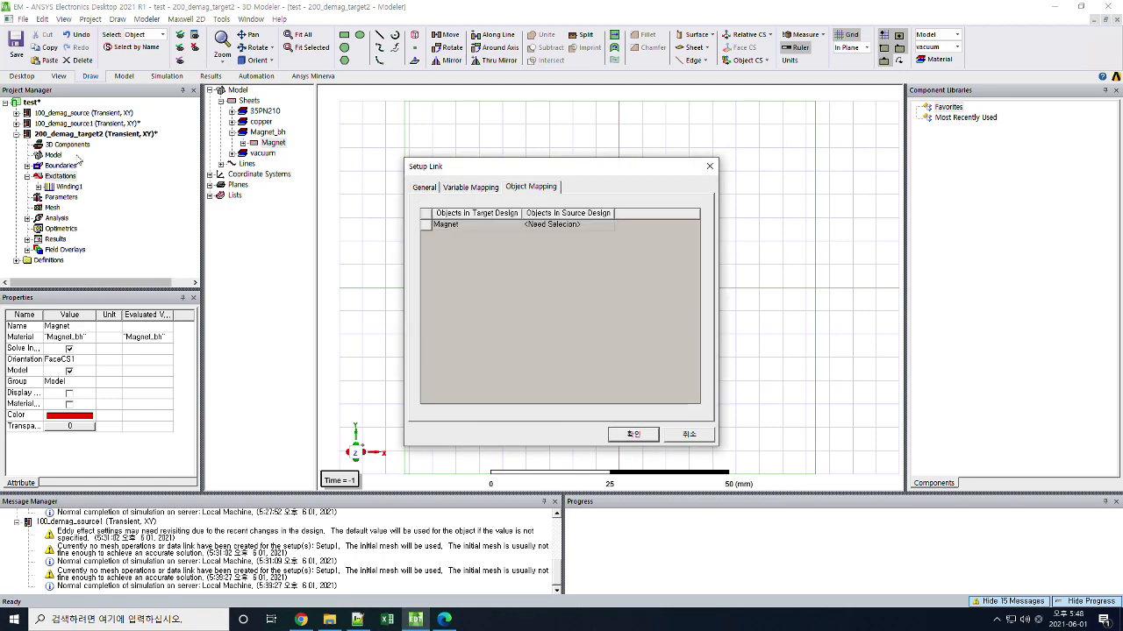
pyautogui.click(634, 435)
pyautogui.click(637, 335)
pyautogui.click(544, 227)
pyautogui.click(558, 241)
pyautogui.click(630, 435)
pyautogui.click(501, 397)
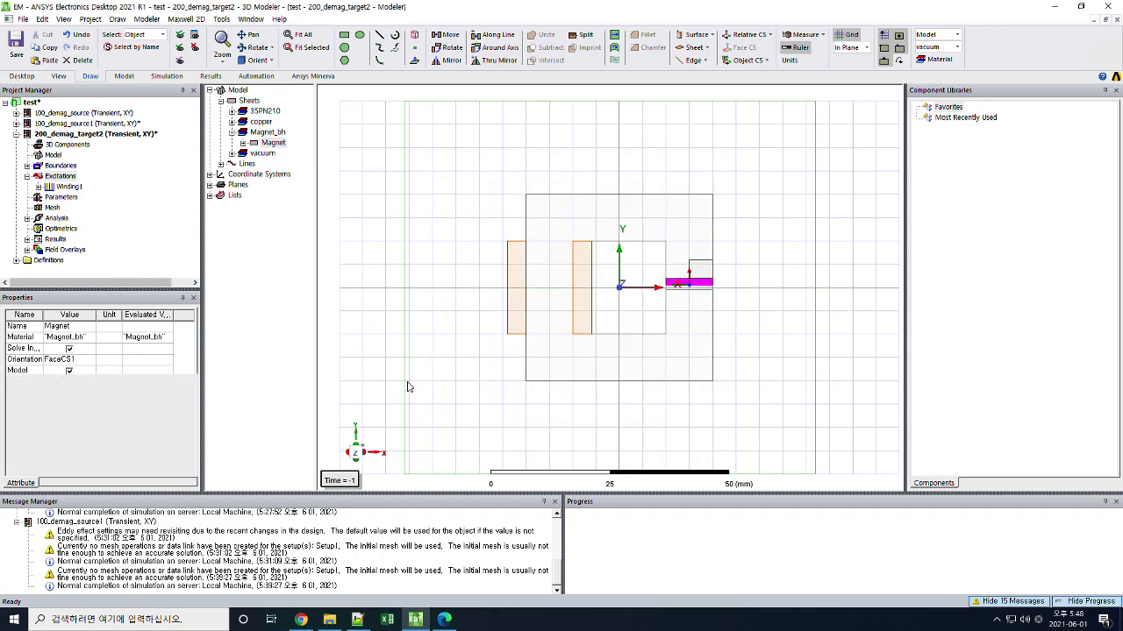
# Edit the PermMagField1 link so source variable I_max maps to 50 A, check the object mapping and accept.
pyautogui.click(81, 136)
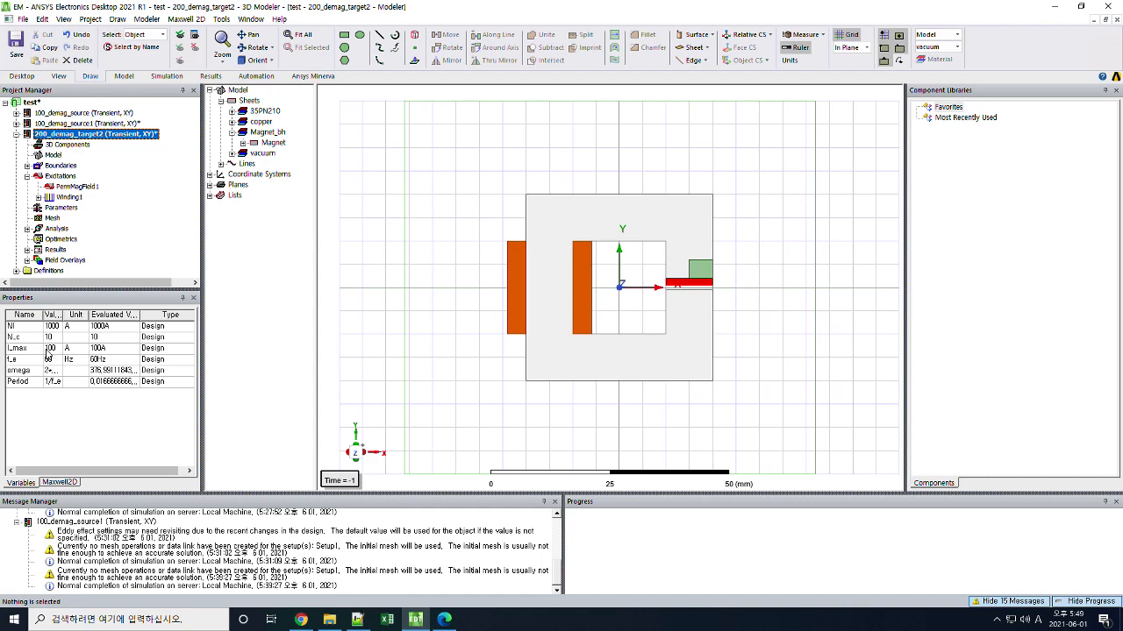
pyautogui.doubleClick(68, 188)
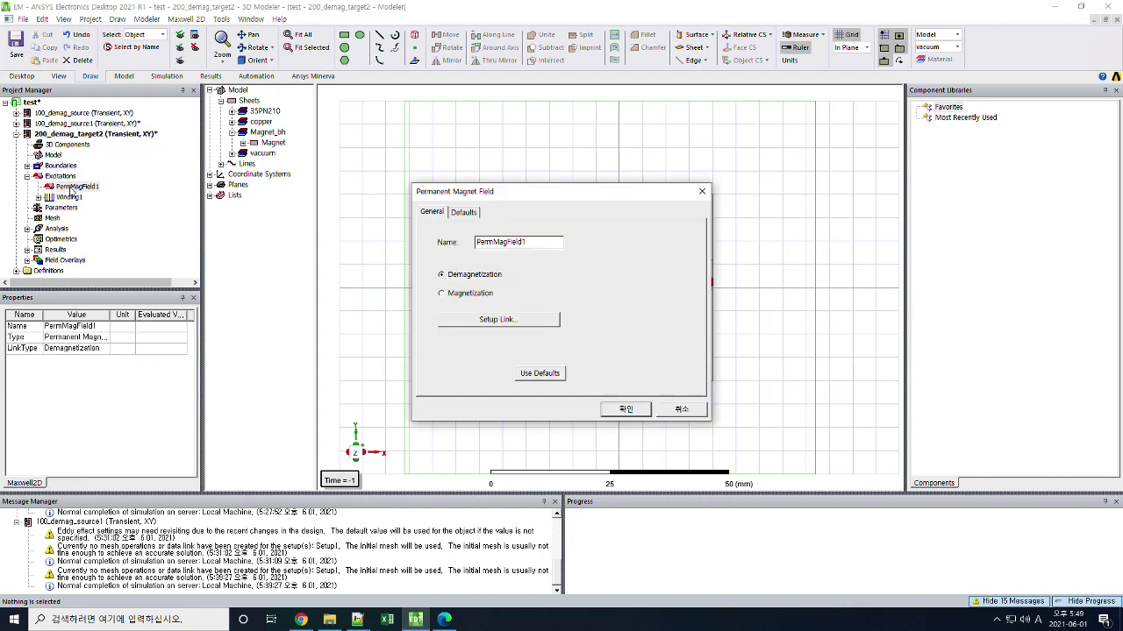
pyautogui.click(498, 320)
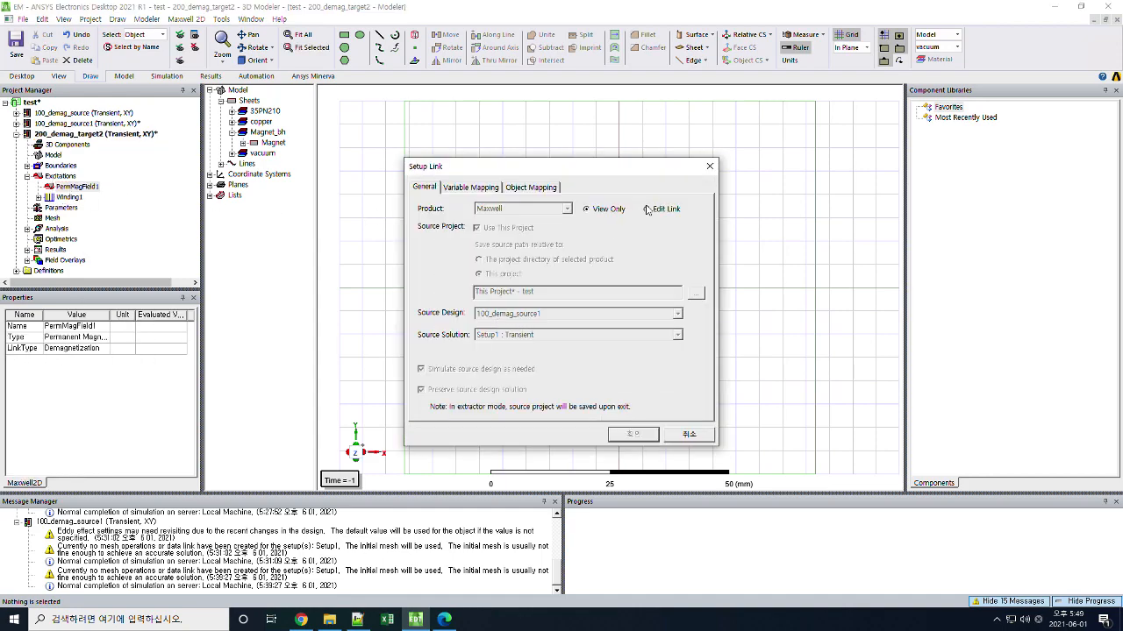
pyautogui.click(482, 188)
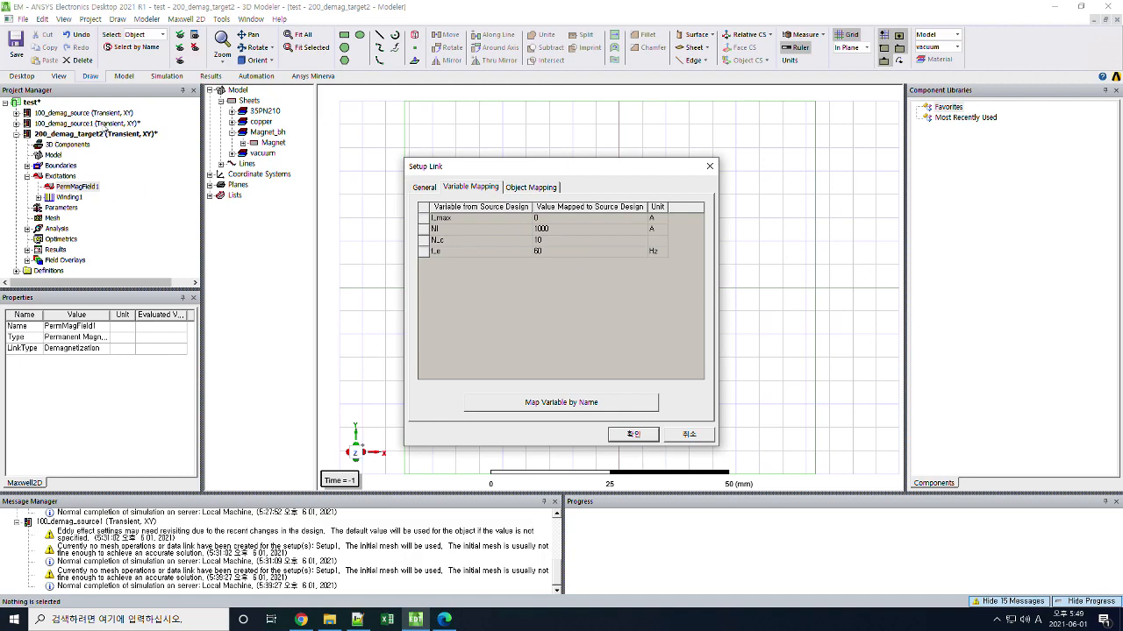
pyautogui.click(541, 219)
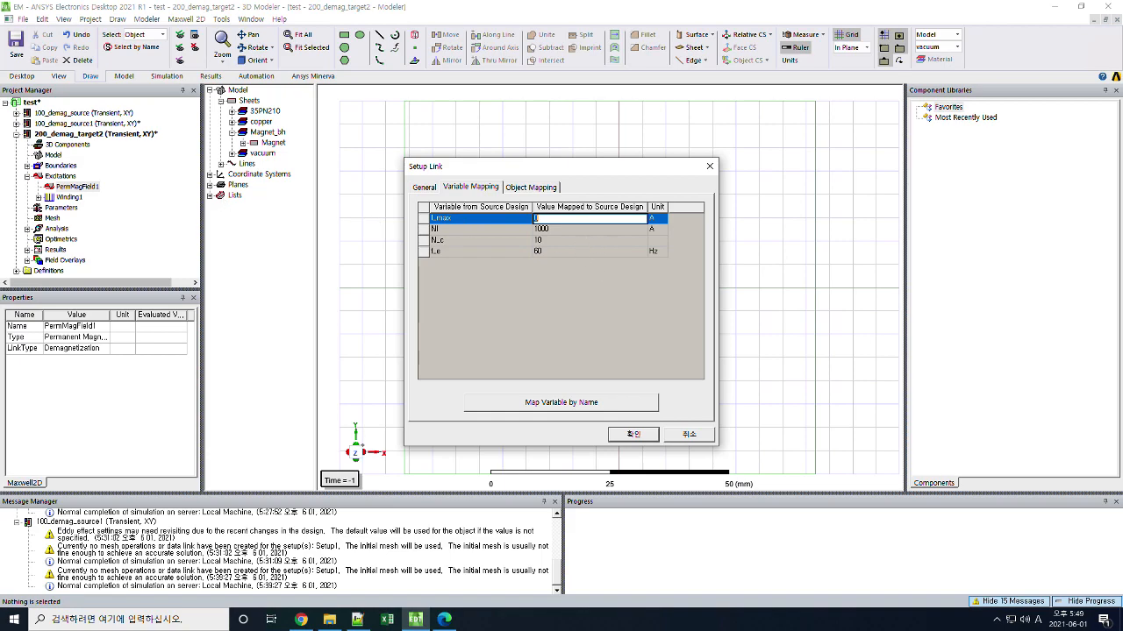
pyautogui.click(561, 279)
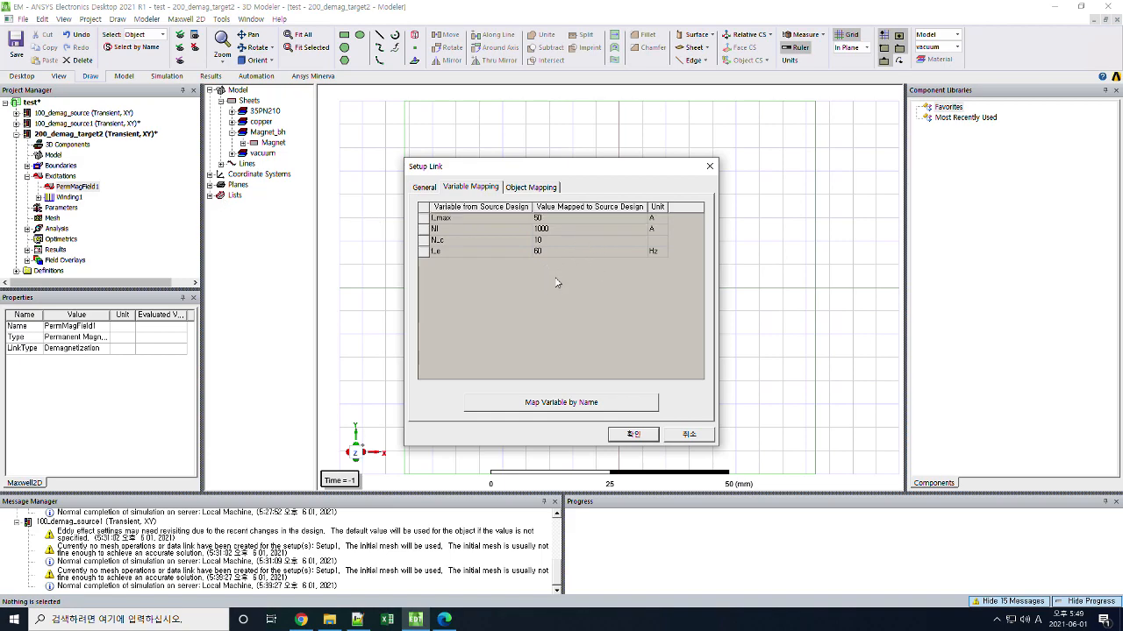
pyautogui.click(530, 188)
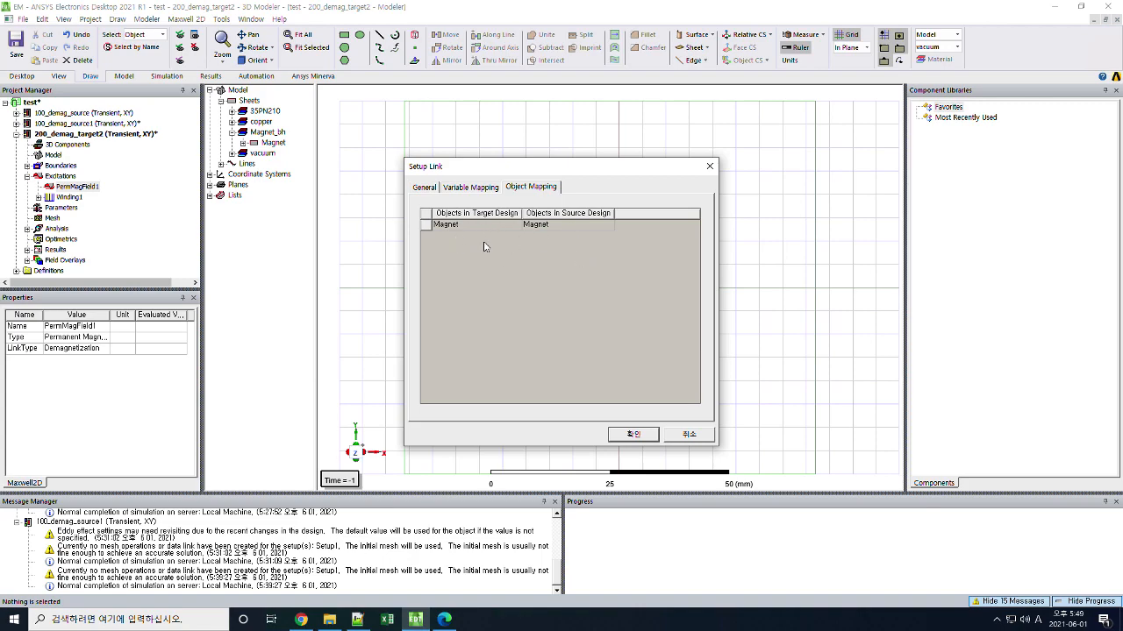
pyautogui.click(635, 436)
pyautogui.click(600, 354)
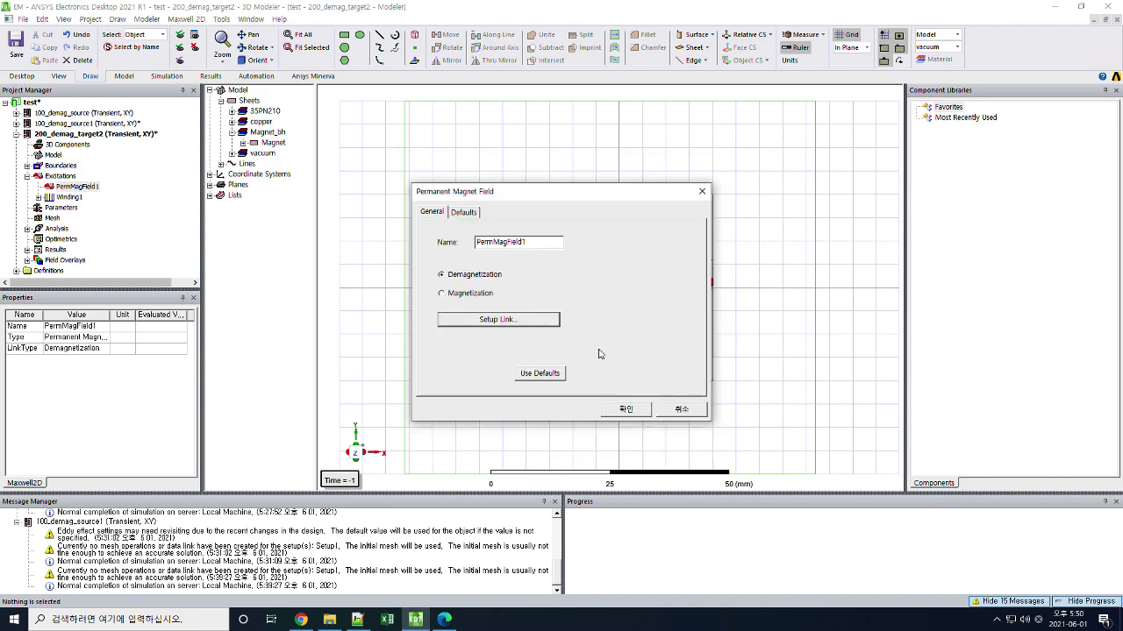
pyautogui.click(621, 409)
# Delete the small green block above the right half of the magnet in 200_demag_target2.
pyautogui.click(85, 124)
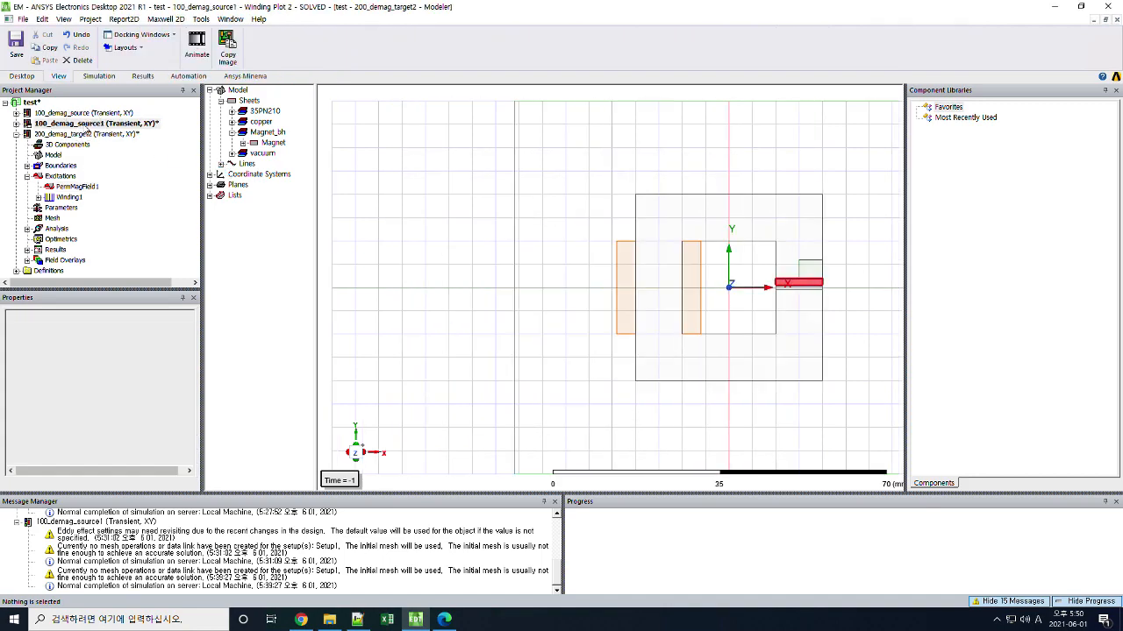
pyautogui.click(91, 133)
pyautogui.click(91, 135)
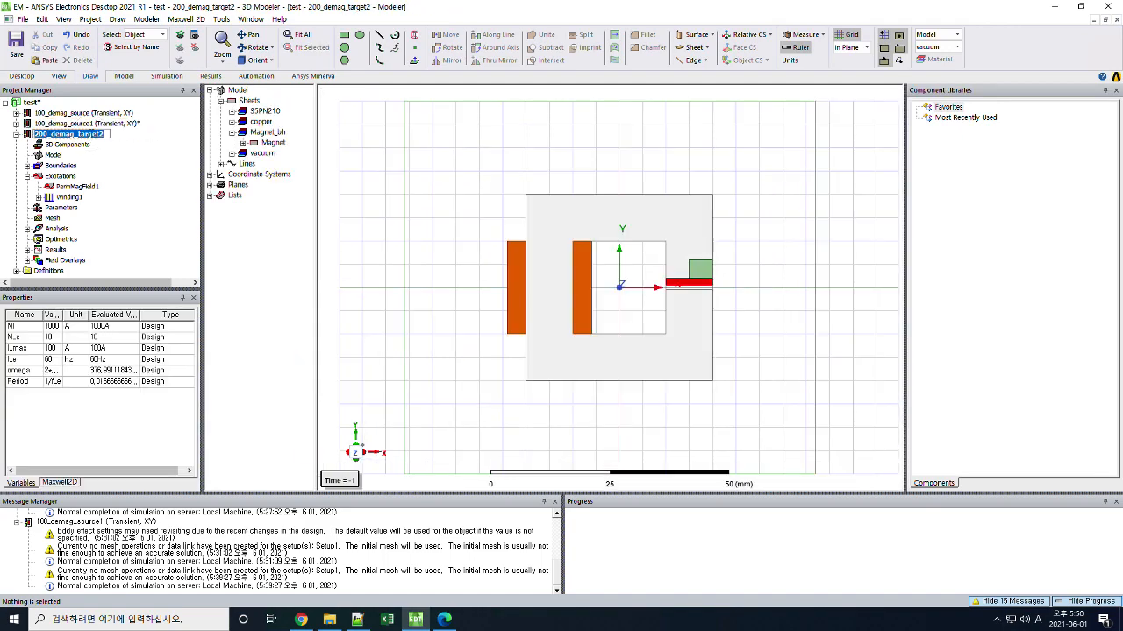
pyautogui.click(89, 123)
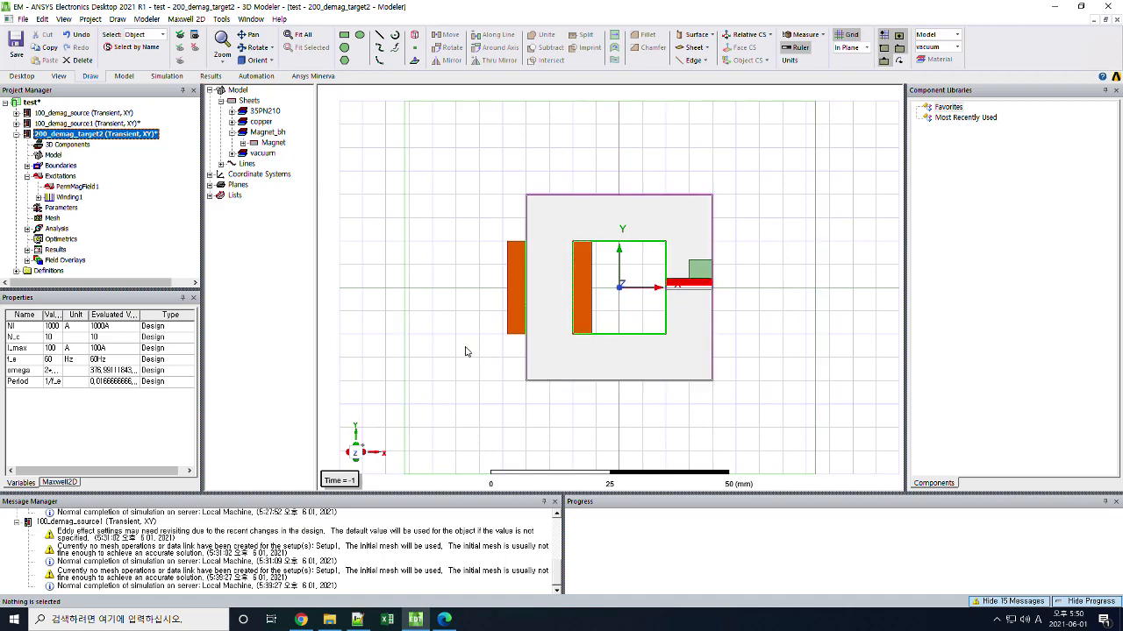
pyautogui.click(703, 271)
pyautogui.press('Delete')
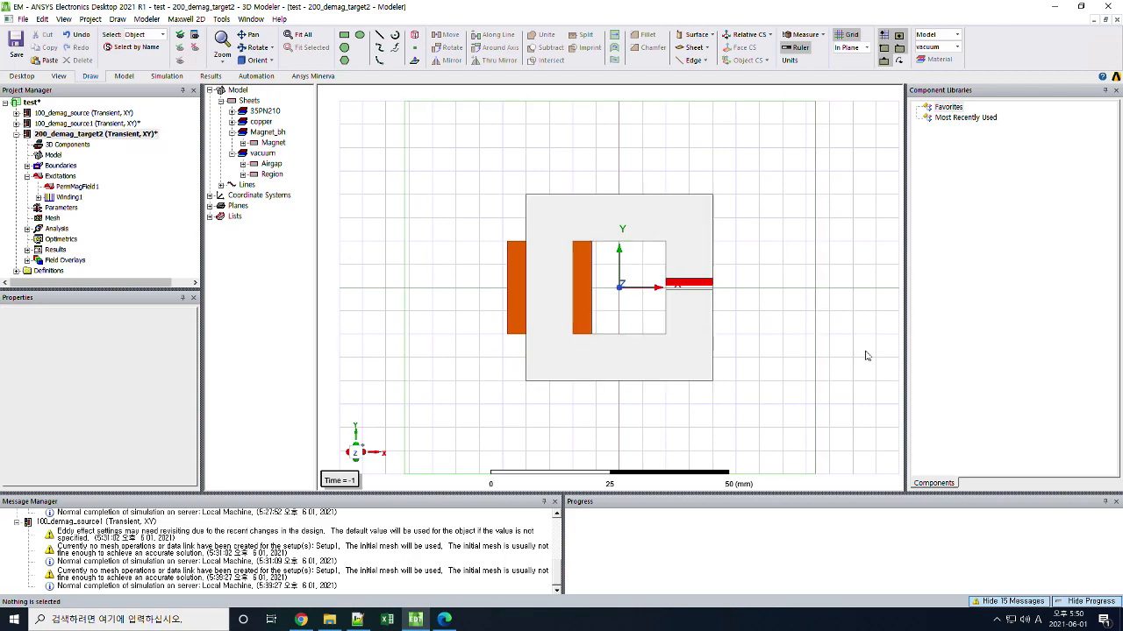
# Compare the magnet in 200_demag_target2 with the Magnet sheet and its field plot in 100_demag_source1.
pyautogui.click(686, 282)
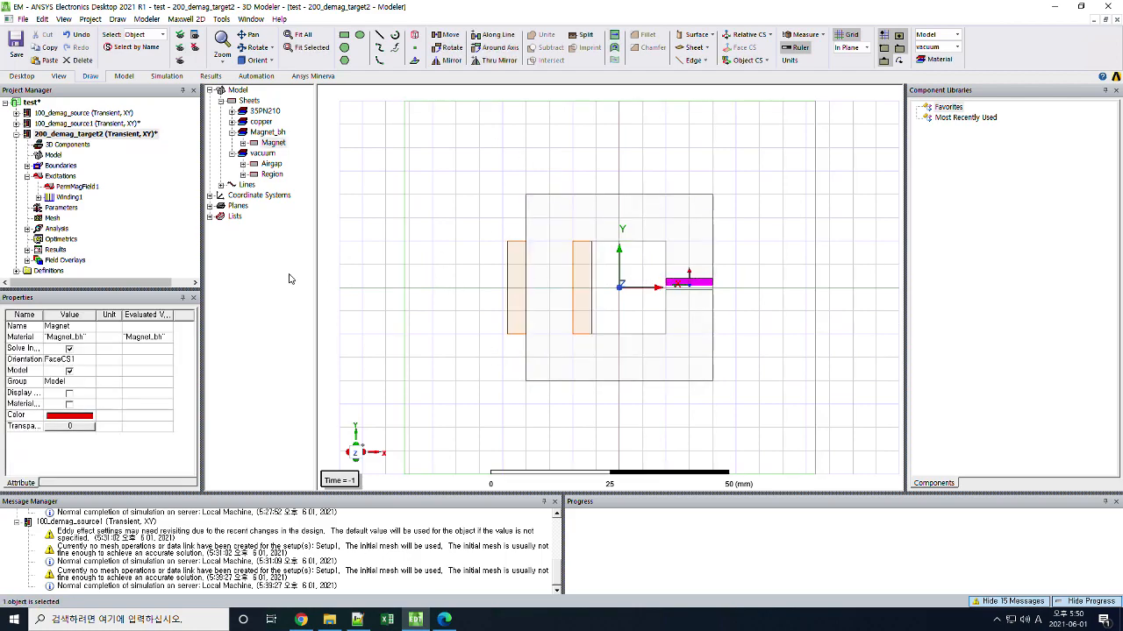
pyautogui.click(81, 126)
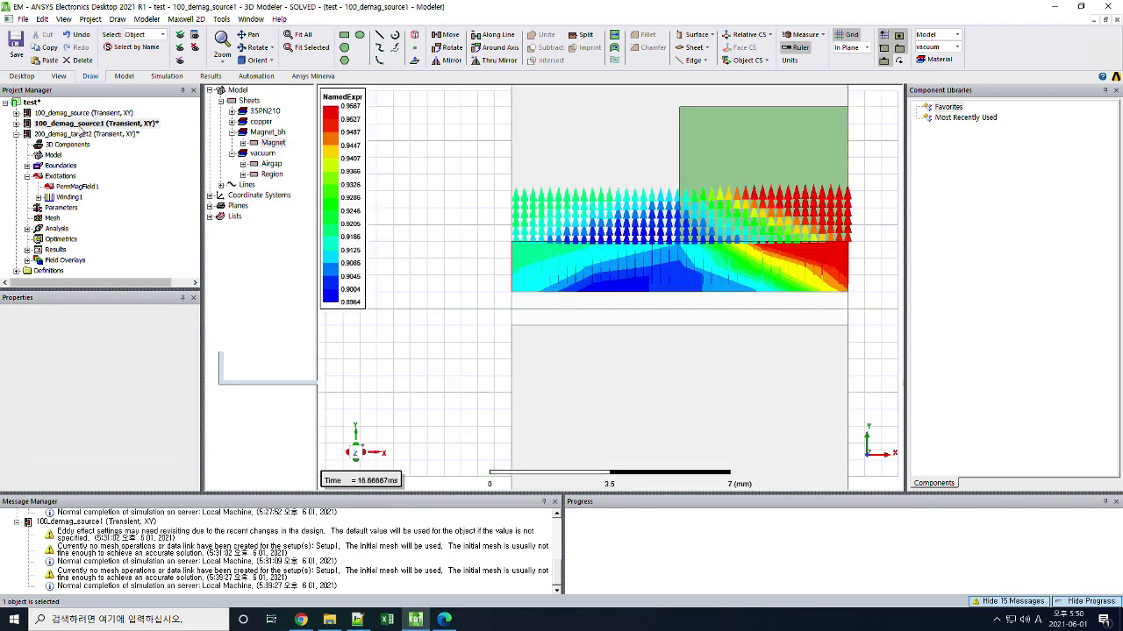
pyautogui.click(209, 91)
pyautogui.click(221, 101)
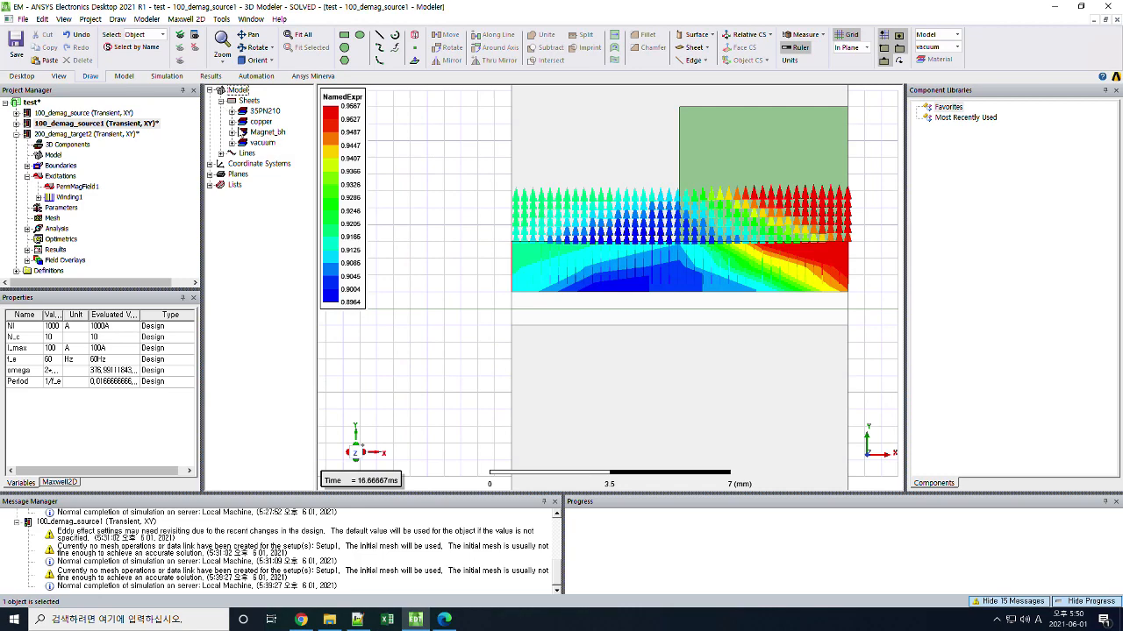
pyautogui.click(232, 131)
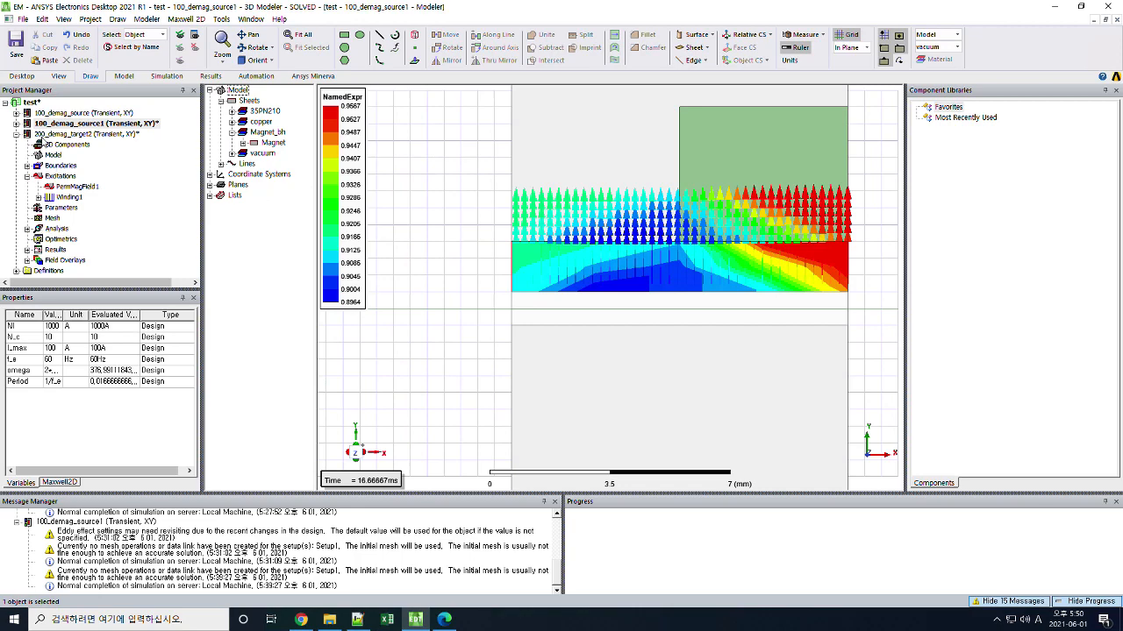
# Check the Setup1 properties and design variables of 200_demag_target2 and analyze Setup1.
pyautogui.click(47, 134)
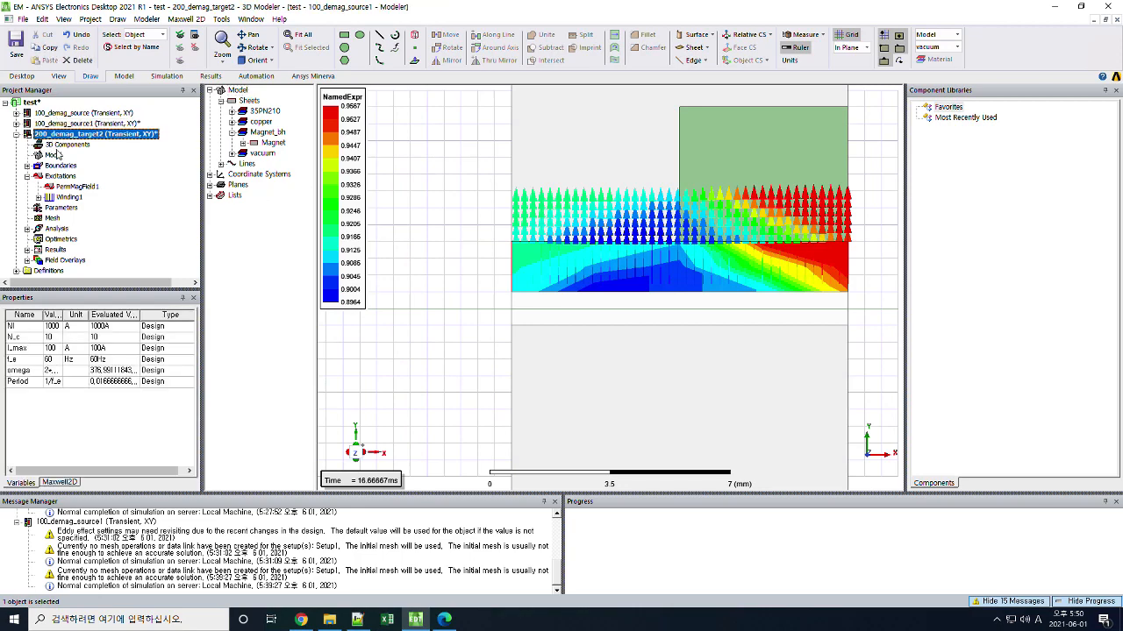
pyautogui.click(27, 229)
pyautogui.click(62, 239)
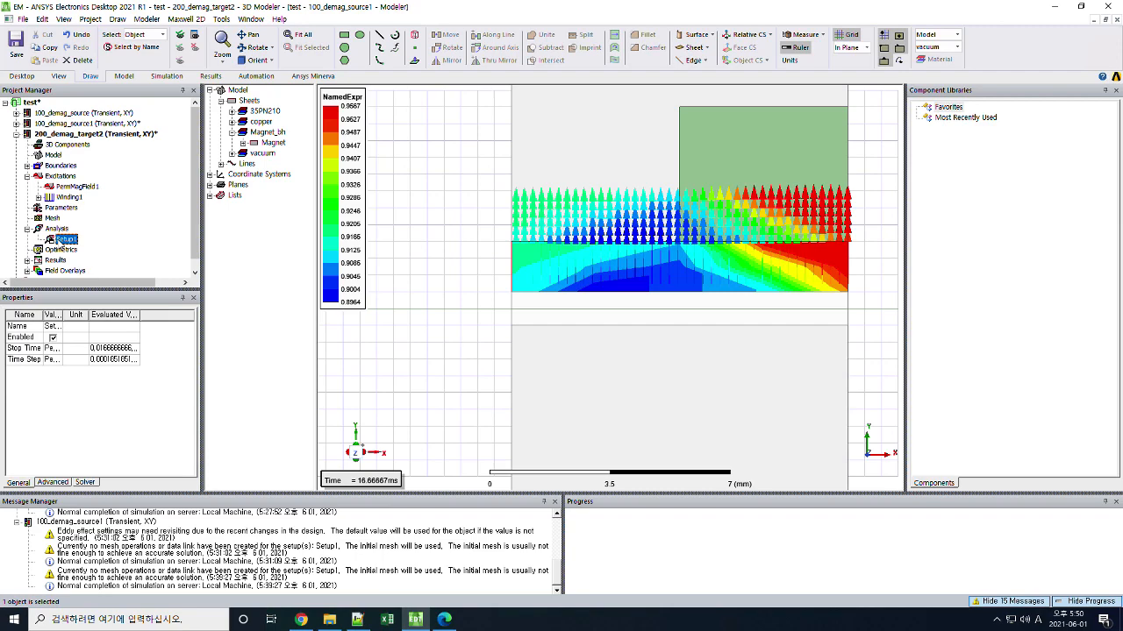
pyautogui.click(90, 134)
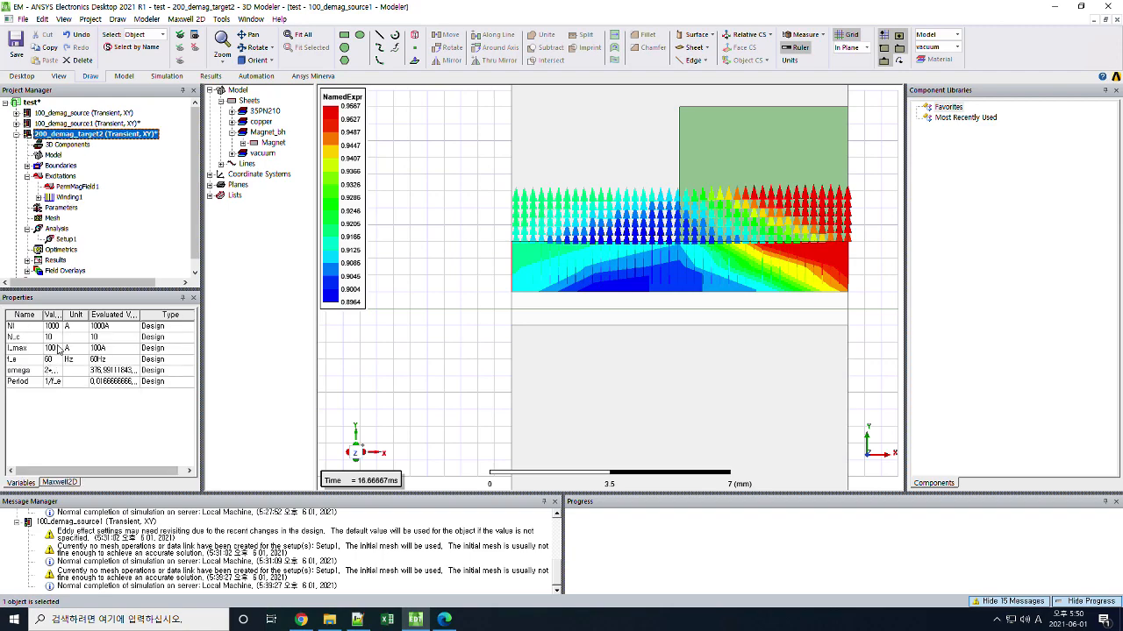
pyautogui.rightClick(66, 240)
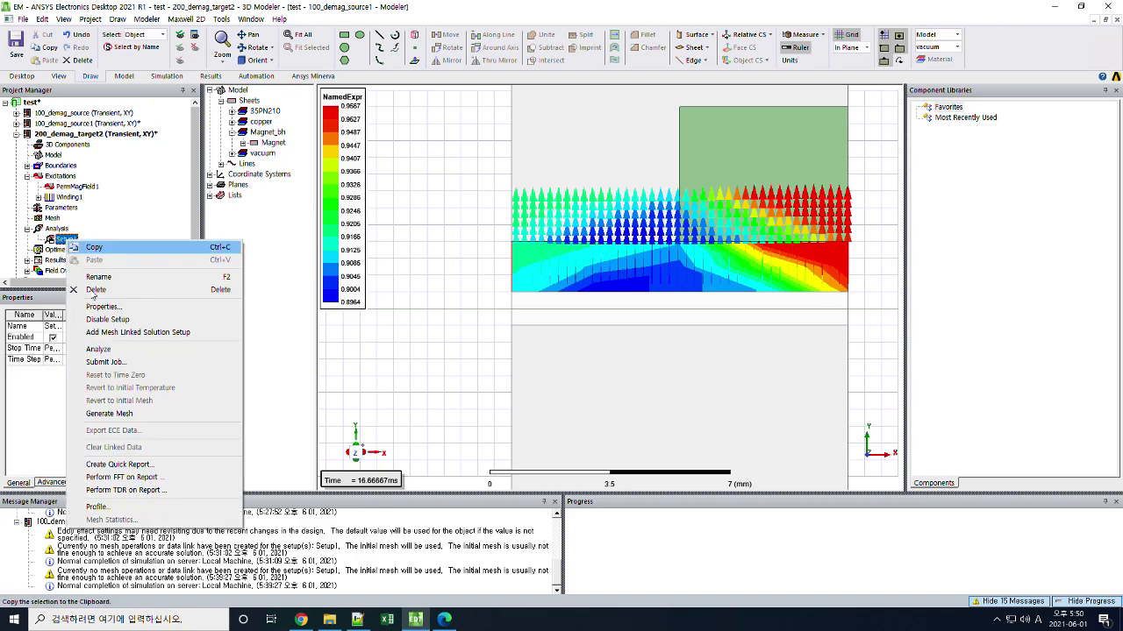
pyautogui.click(118, 352)
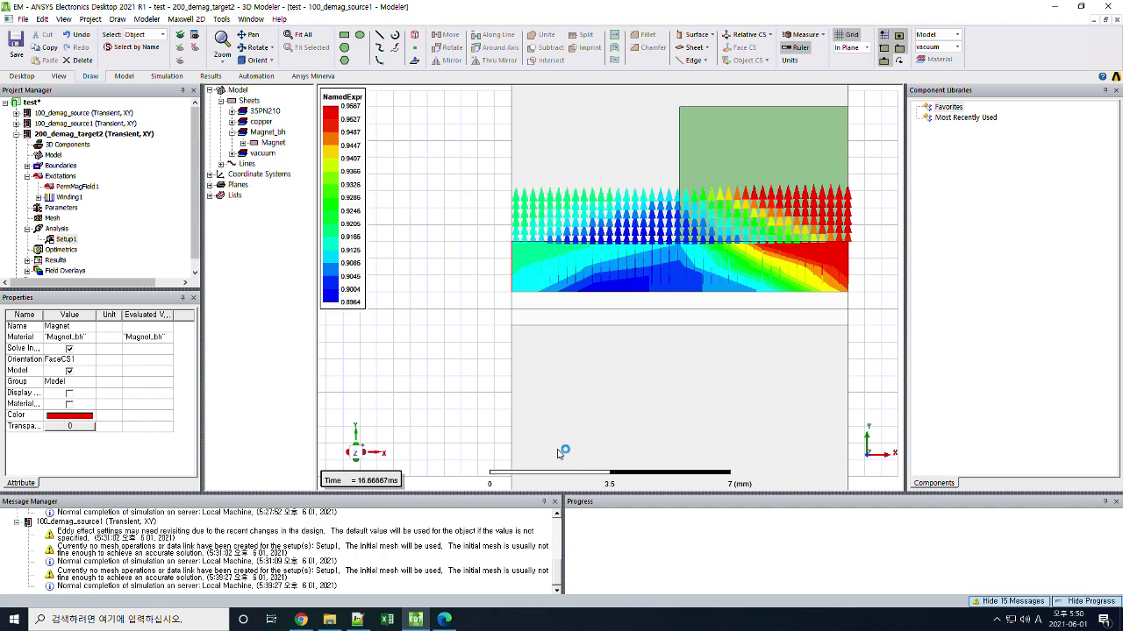
# Open the NamedExpr field overlay of 200_demag_target2 and assign it to the Modeler window with Setup1 : Transient.
pyautogui.click(93, 135)
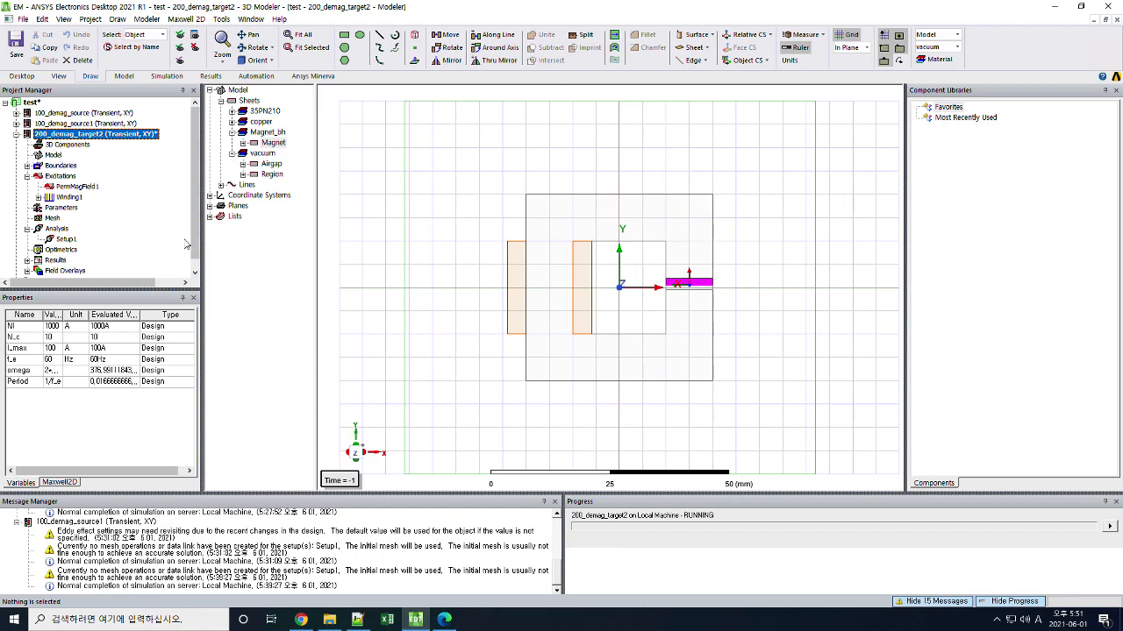
pyautogui.scroll(-1, 179, 258)
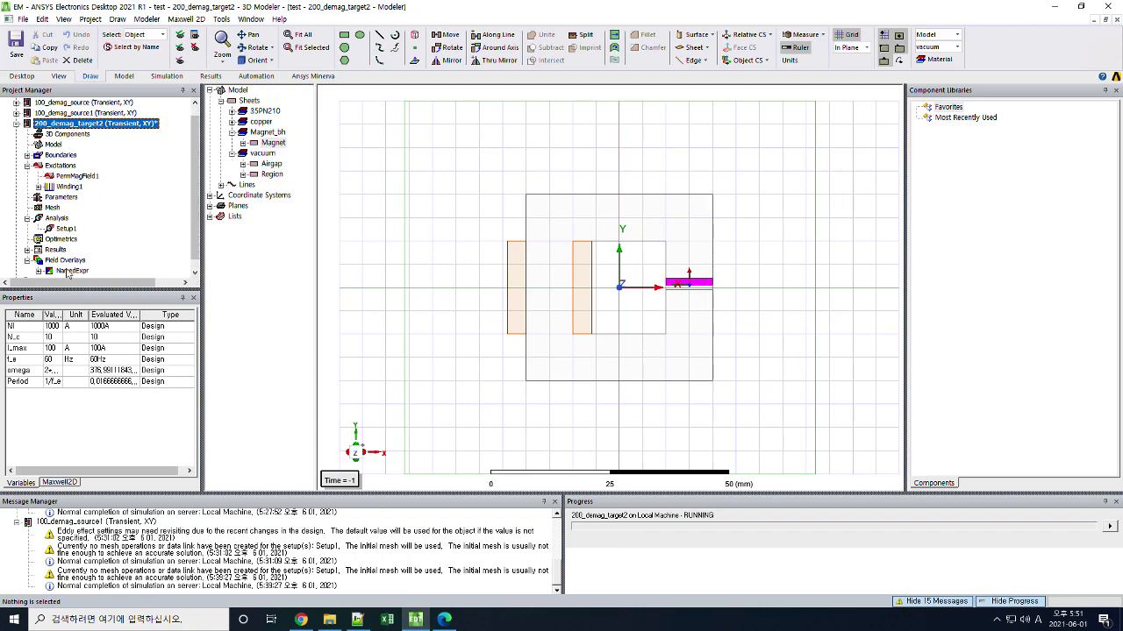
pyautogui.doubleClick(70, 271)
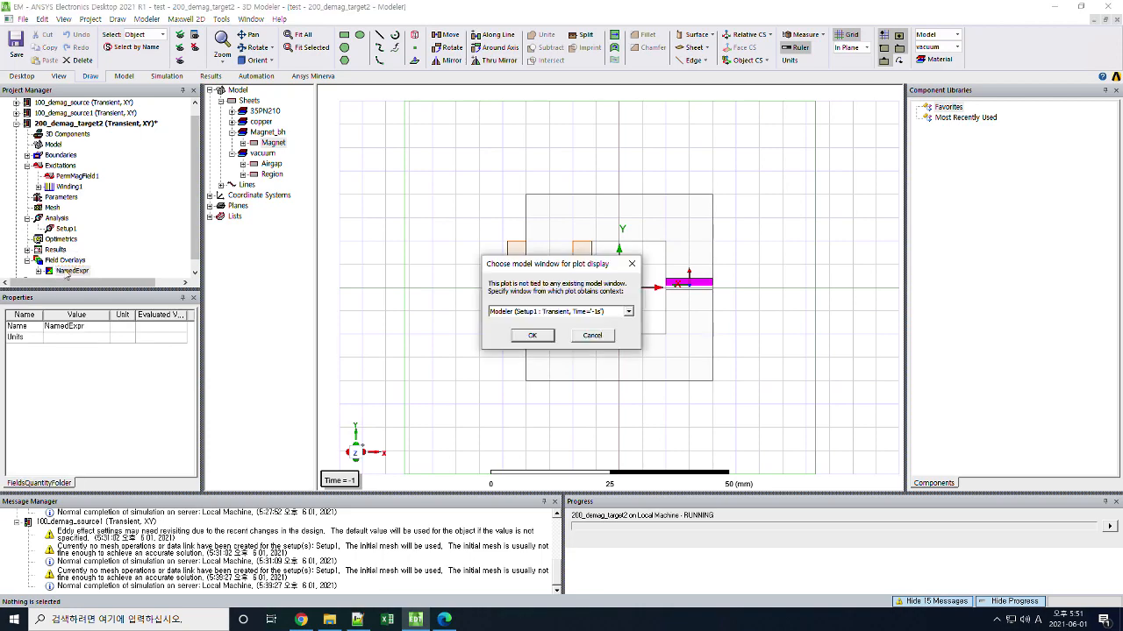
pyautogui.click(535, 338)
# Check the available time choices in the view context for Setup1 : Transient and cancel.
pyautogui.doubleClick(344, 479)
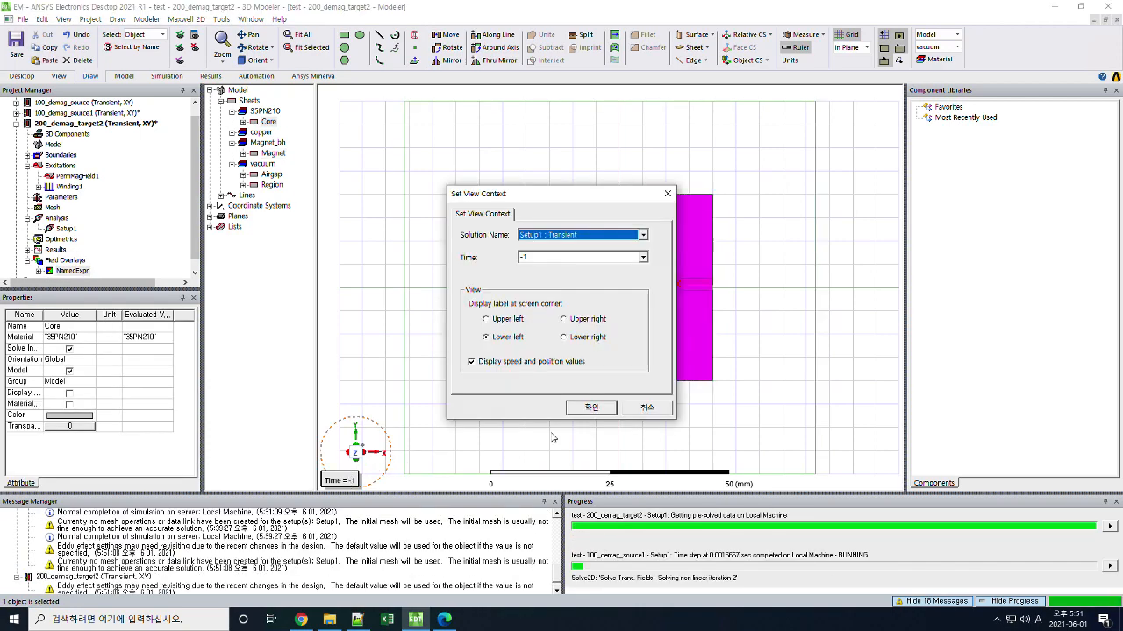
pyautogui.click(644, 258)
pyautogui.click(647, 406)
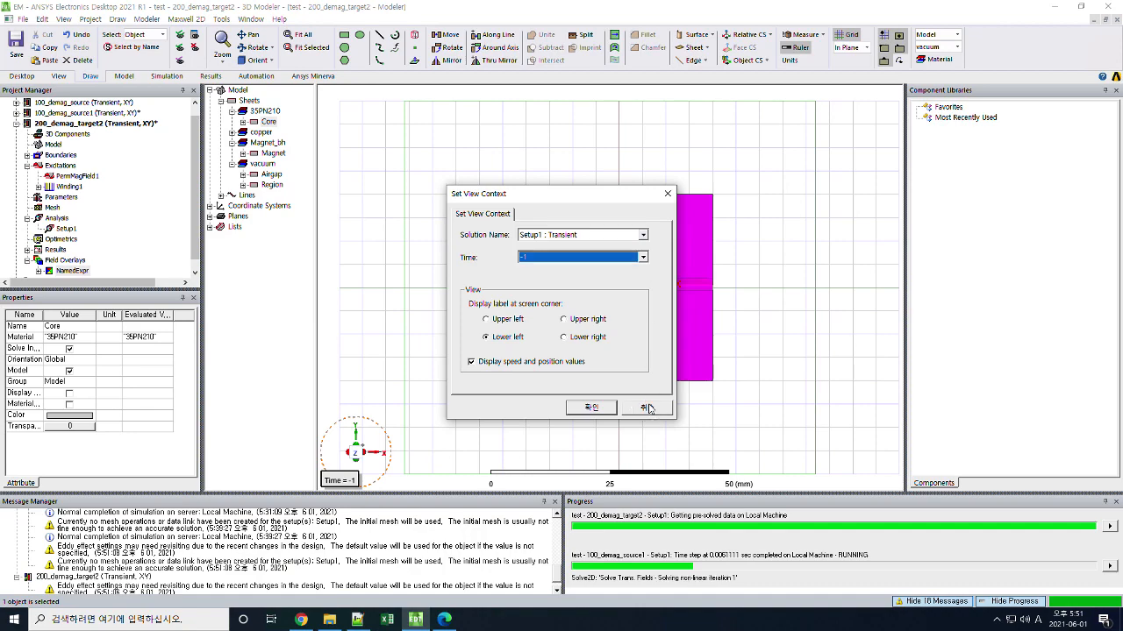
# Set the field overlay's view context to Setup1 : Transient at time 0.00000s and clear the Core selection.
pyautogui.click(647, 408)
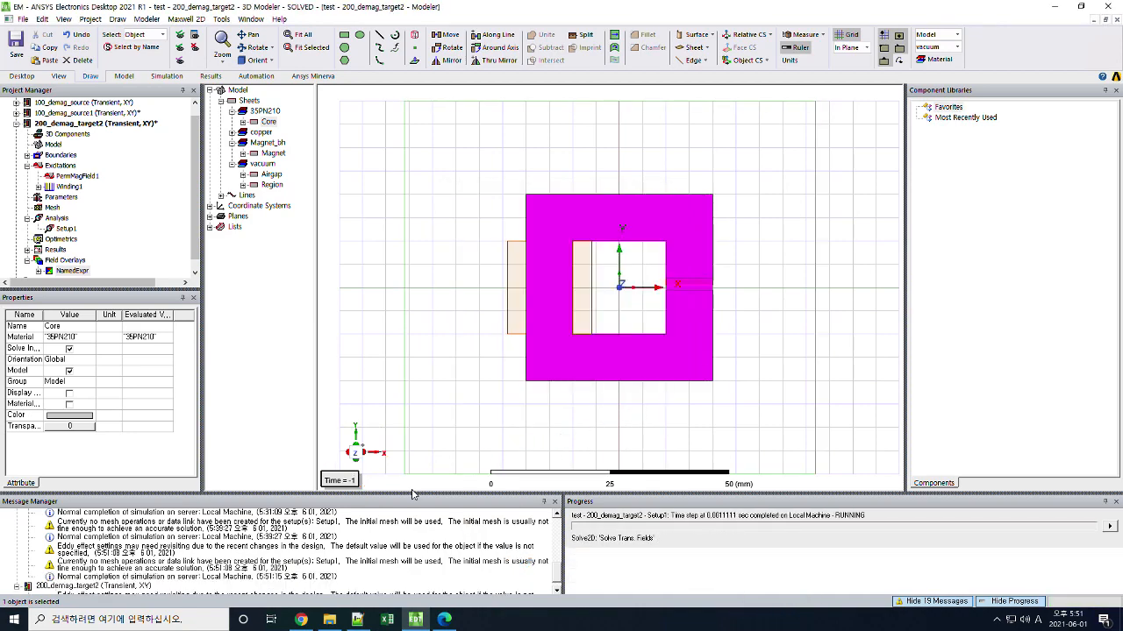
pyautogui.doubleClick(340, 481)
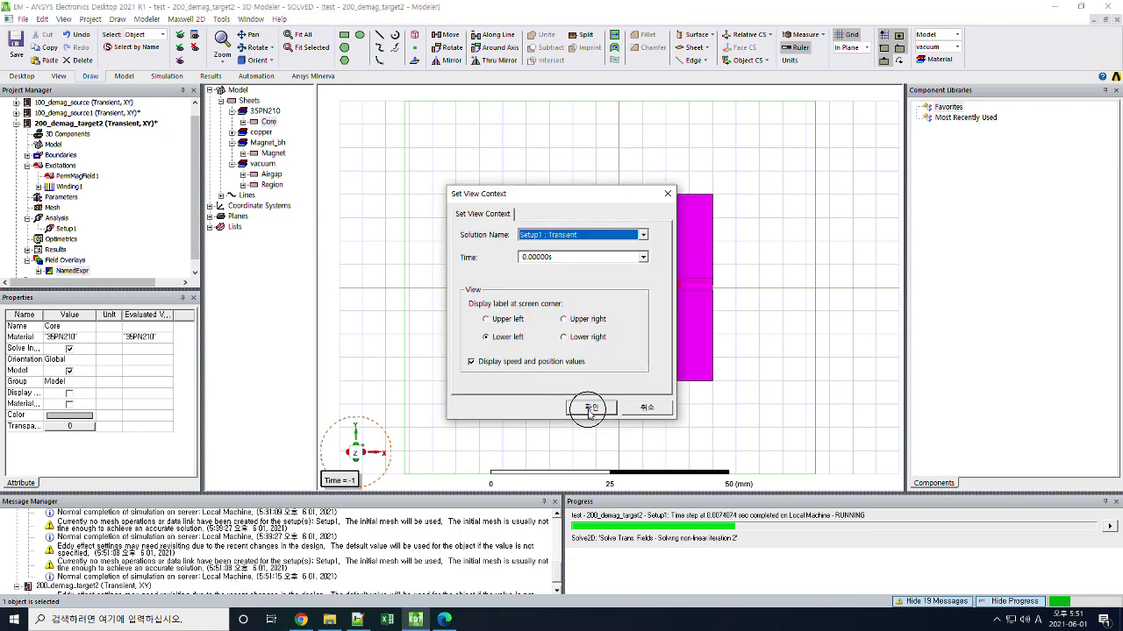
pyautogui.click(591, 409)
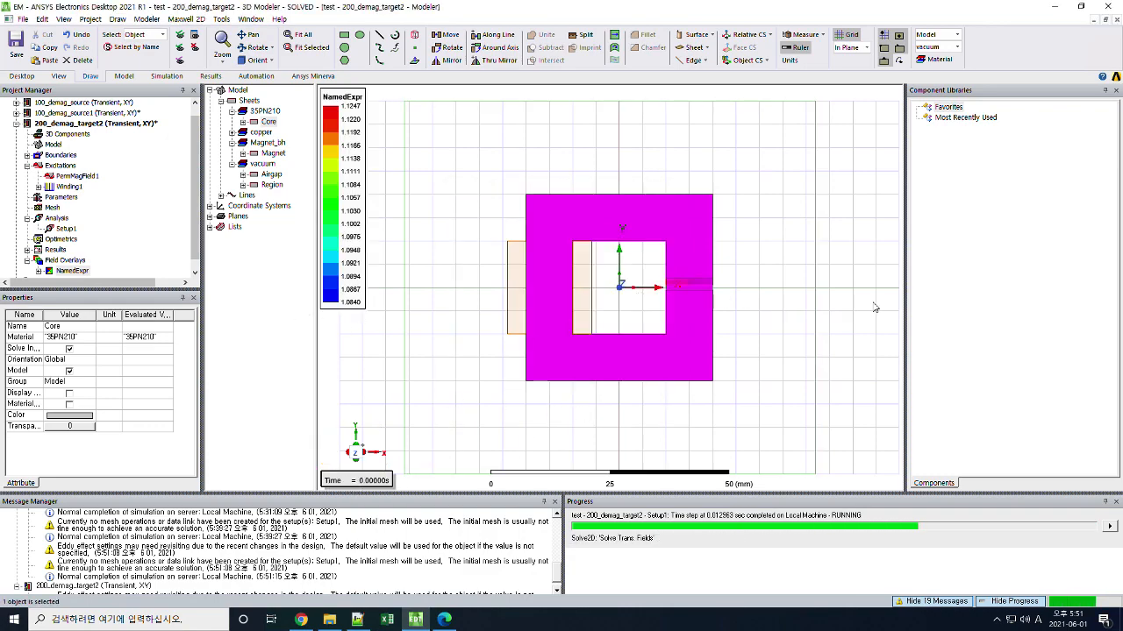
pyautogui.scroll(5, 692, 284)
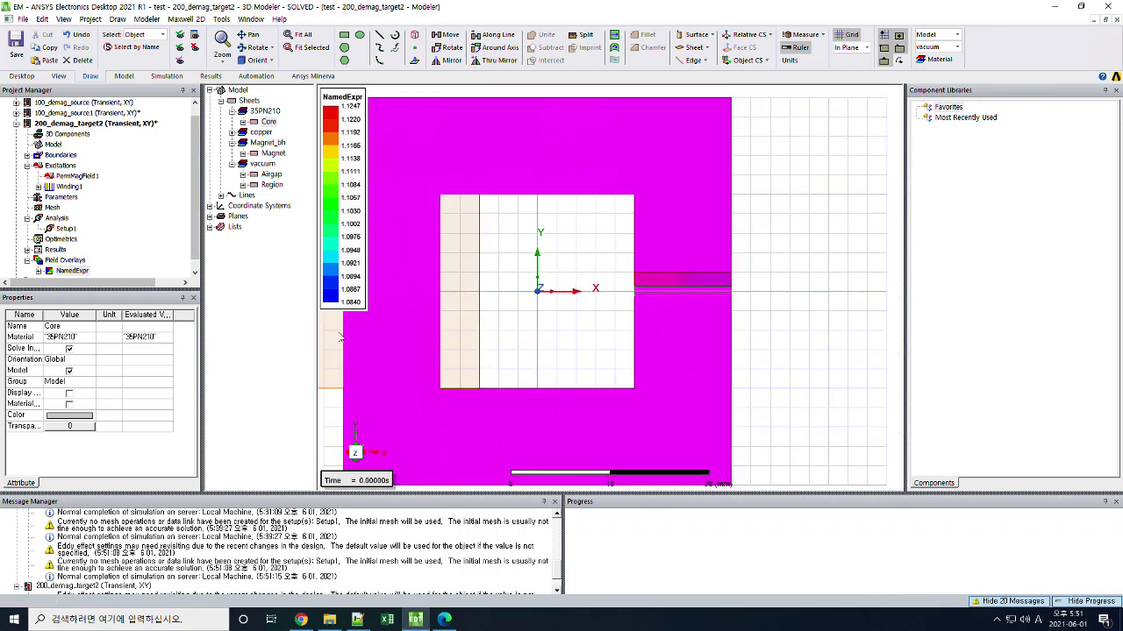
pyautogui.scroll(1, 368, 328)
pyautogui.click(283, 330)
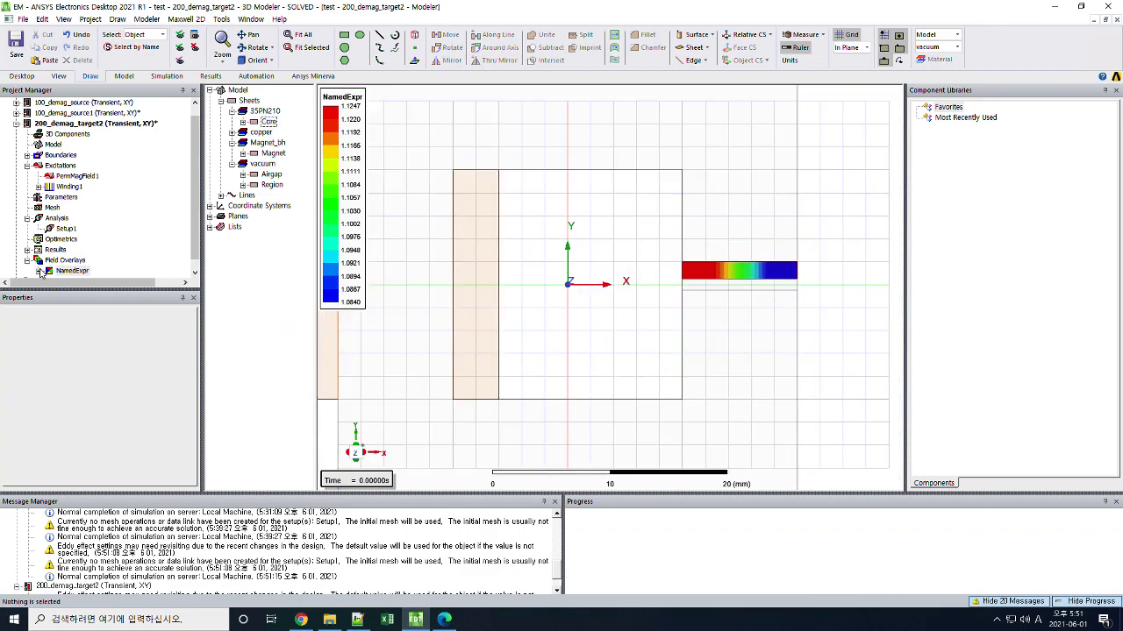
# Update the M1 plot under NamedExpr to Setup1 : Transient at 0s and examine its arrows on the magnet.
pyautogui.click(39, 272)
pyautogui.doubleClick(81, 261)
pyautogui.click(541, 342)
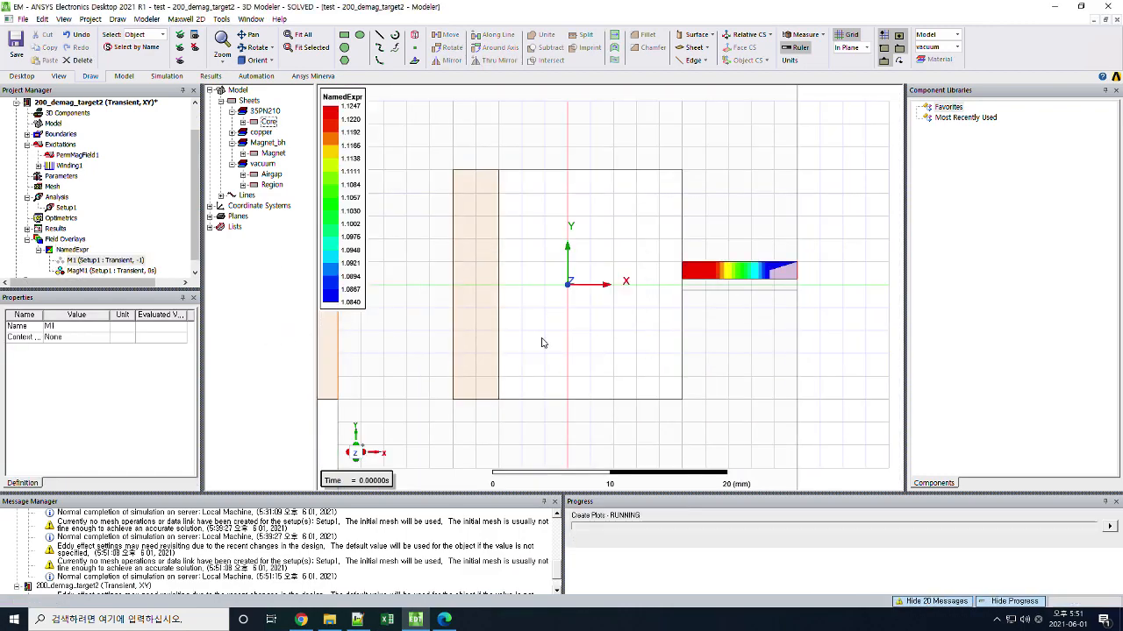
pyautogui.scroll(3, 736, 288)
pyautogui.click(714, 282)
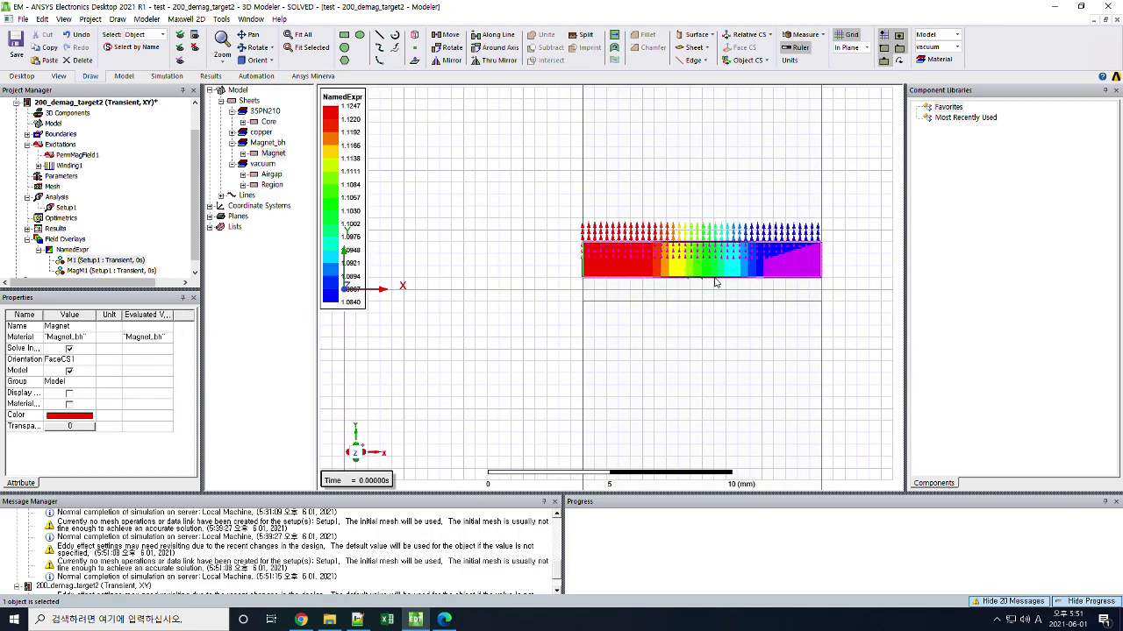
pyautogui.click(566, 308)
pyautogui.click(309, 307)
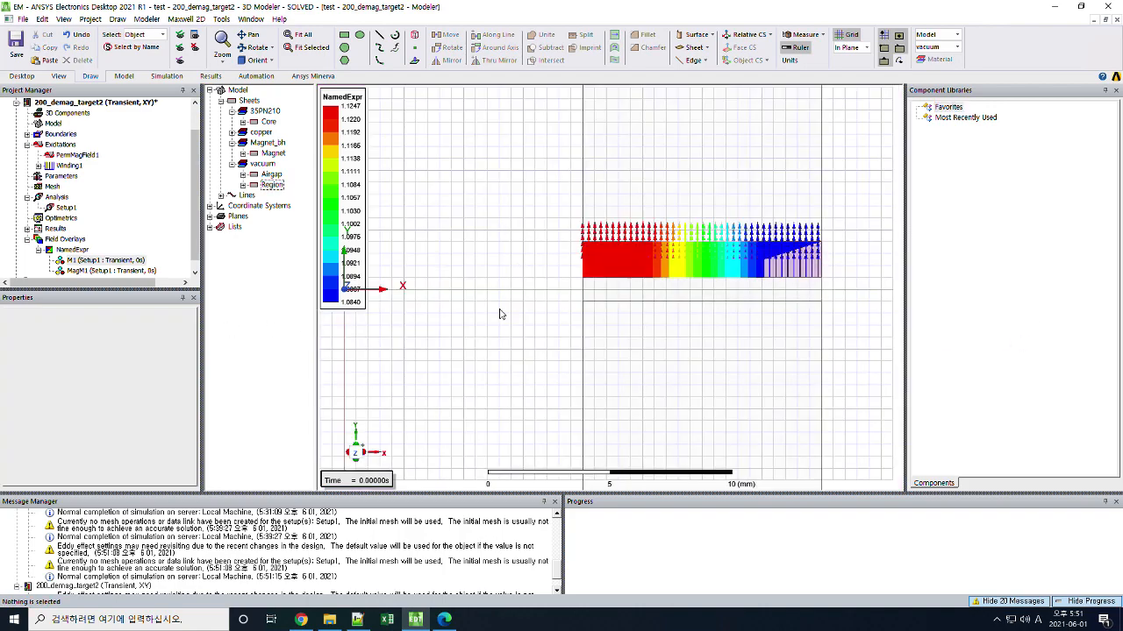